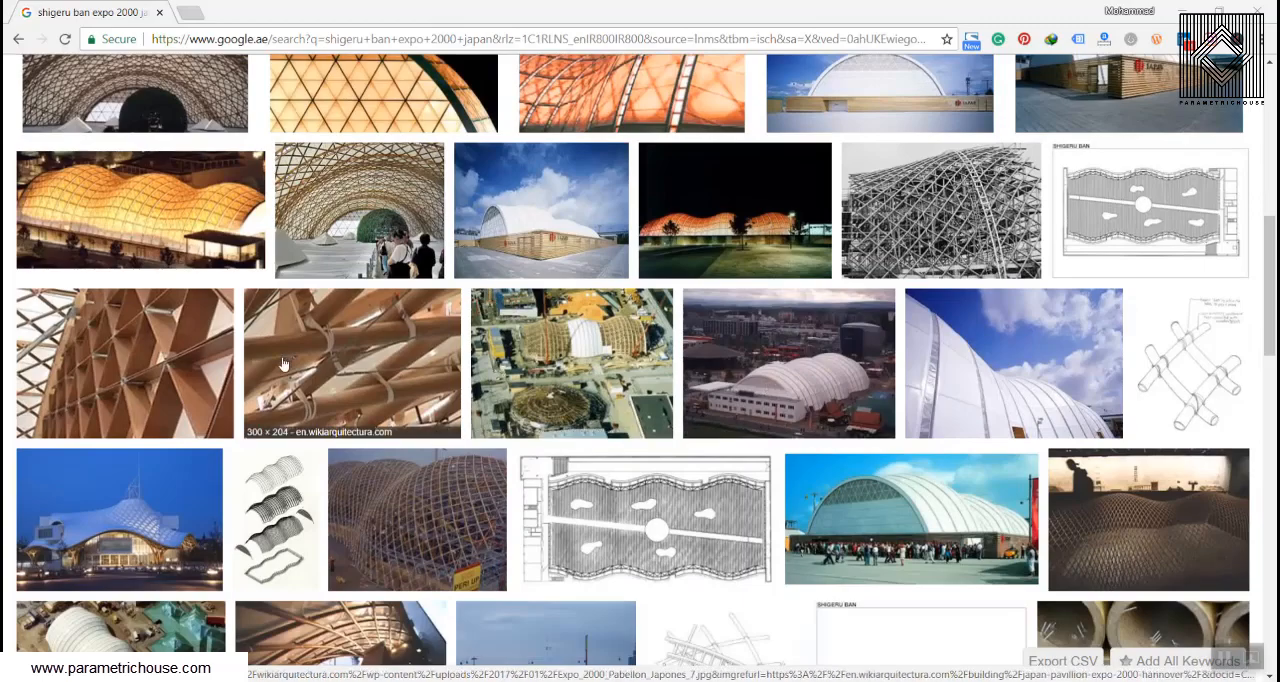
# Step: Look through the image results for Shigeru Ban's Expo 2000 Japan pavilion and preview the photo of its lattice shell under construction
pyautogui.scroll(3, 278, 360)
pyautogui.scroll(-3, 300, 326)
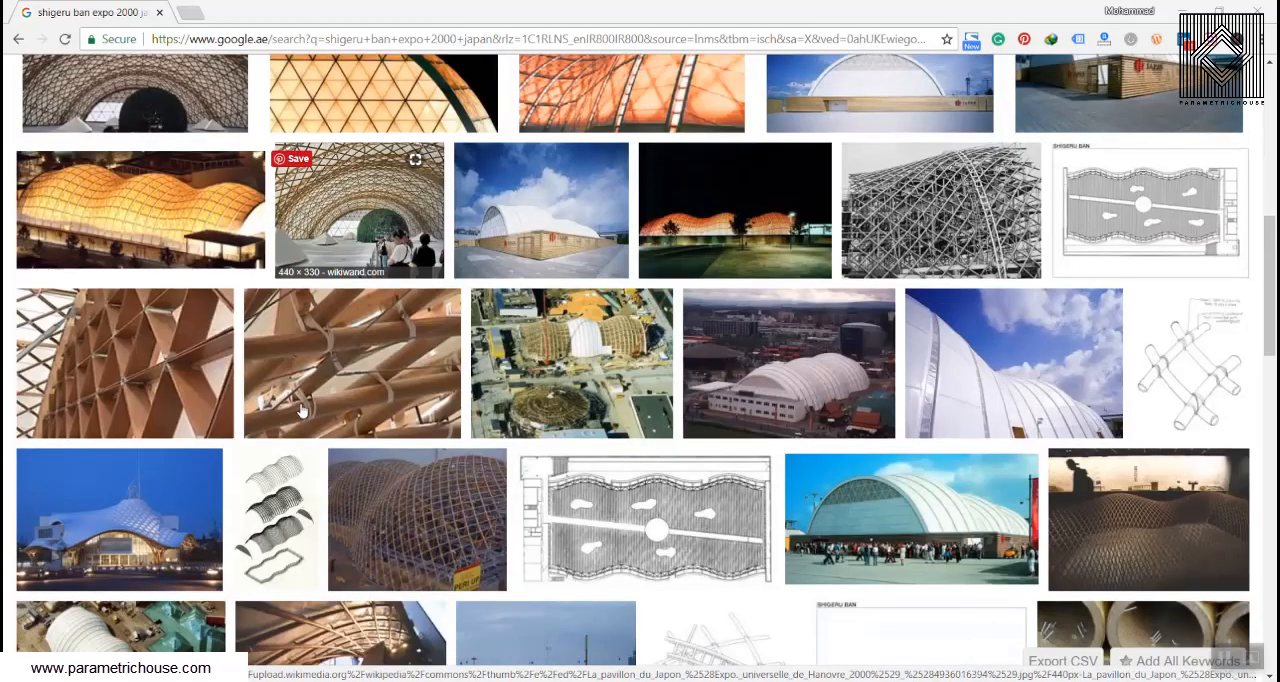
pyautogui.scroll(-3, 293, 427)
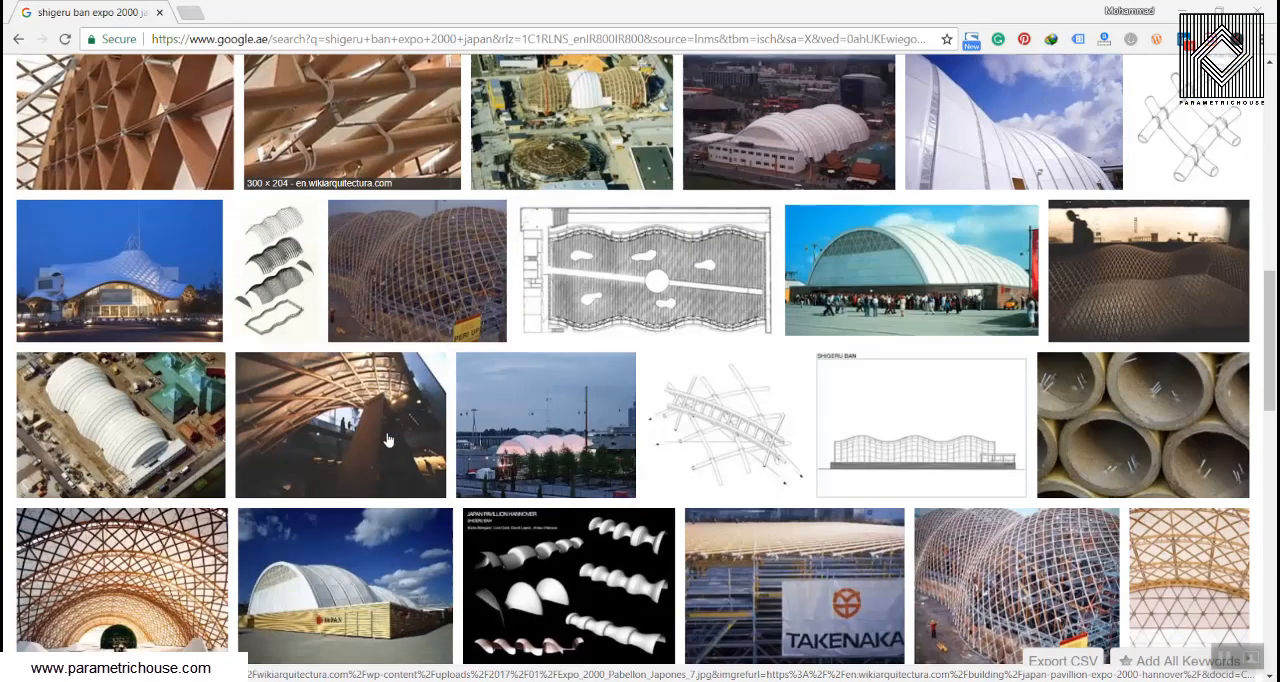
pyautogui.scroll(-5, 395, 437)
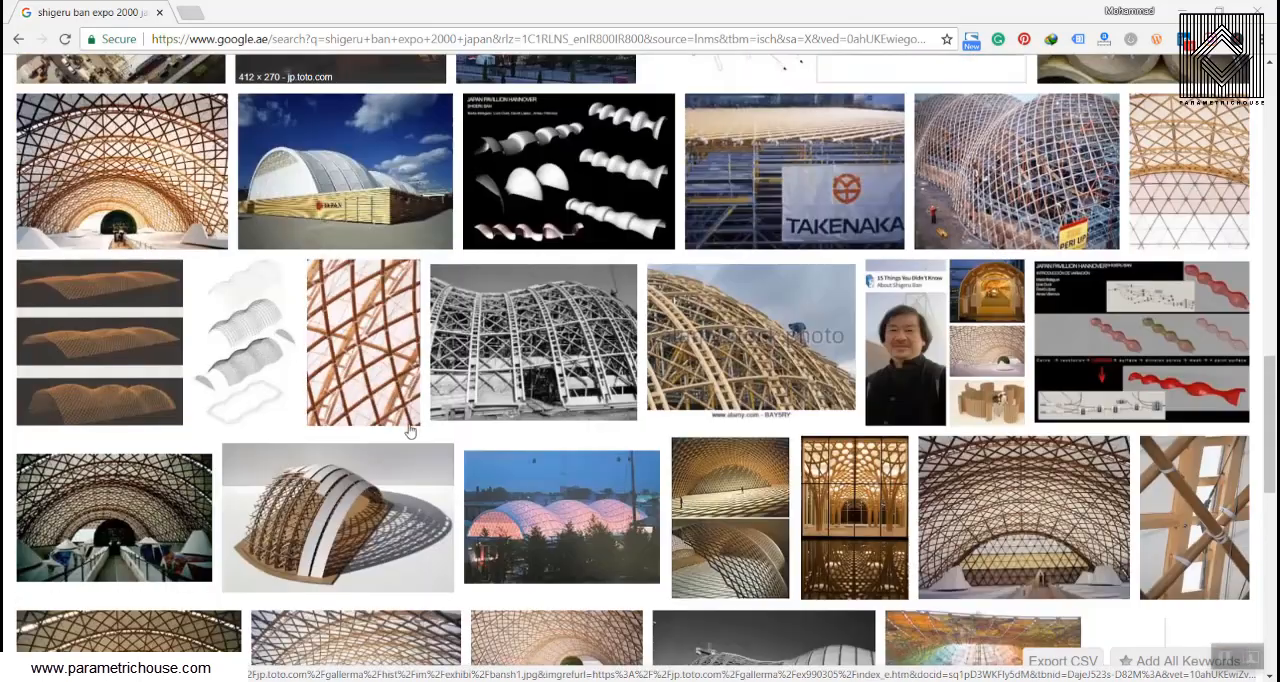
pyautogui.click(1016, 190)
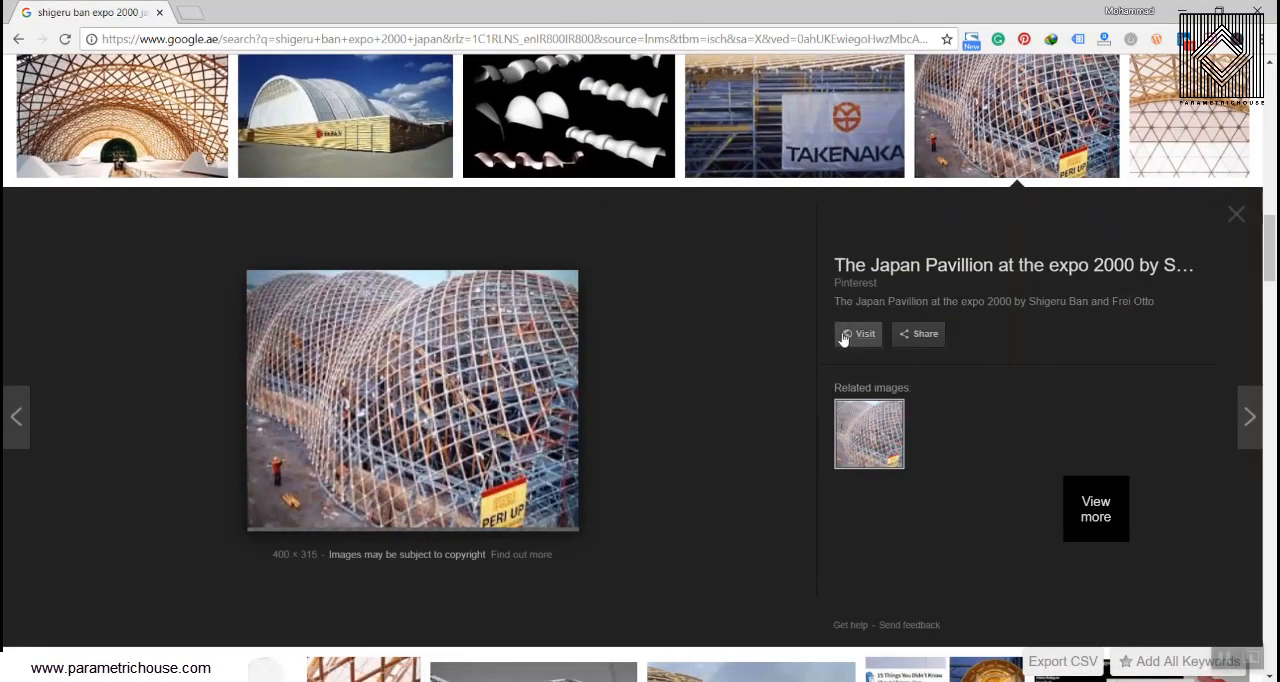
pyautogui.scroll(3, 660, 400)
pyautogui.scroll(-3, 668, 440)
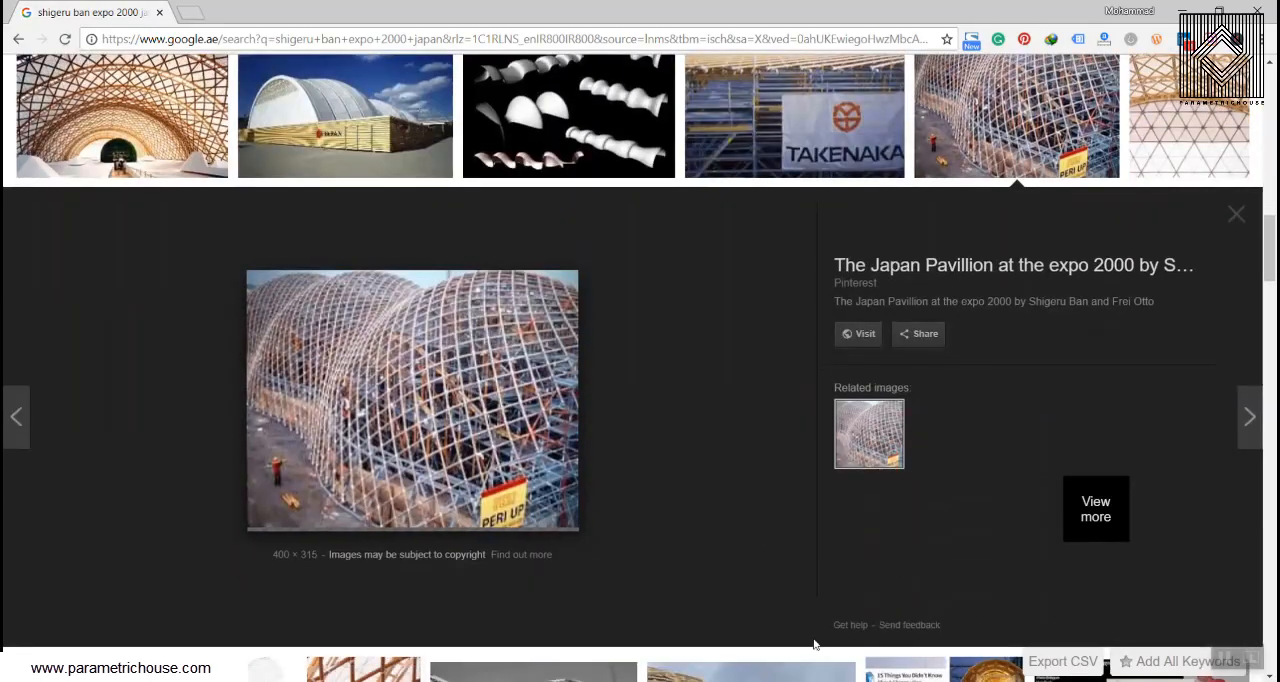
# Step: Switch to Rhinoceros and examine the lattice shell model from inside and outside, selecting one of its long curved pipes
pyautogui.click(775, 680)
pyautogui.moveTo(426, 409); pyautogui.dragTo(731, 346, button='right')
pyautogui.scroll(3, 750, 340)
pyautogui.moveTo(615, 365); pyautogui.dragTo(845, 322, button='right')
pyautogui.scroll(-6, 602, 311)
pyautogui.scroll(8, 400, 285)
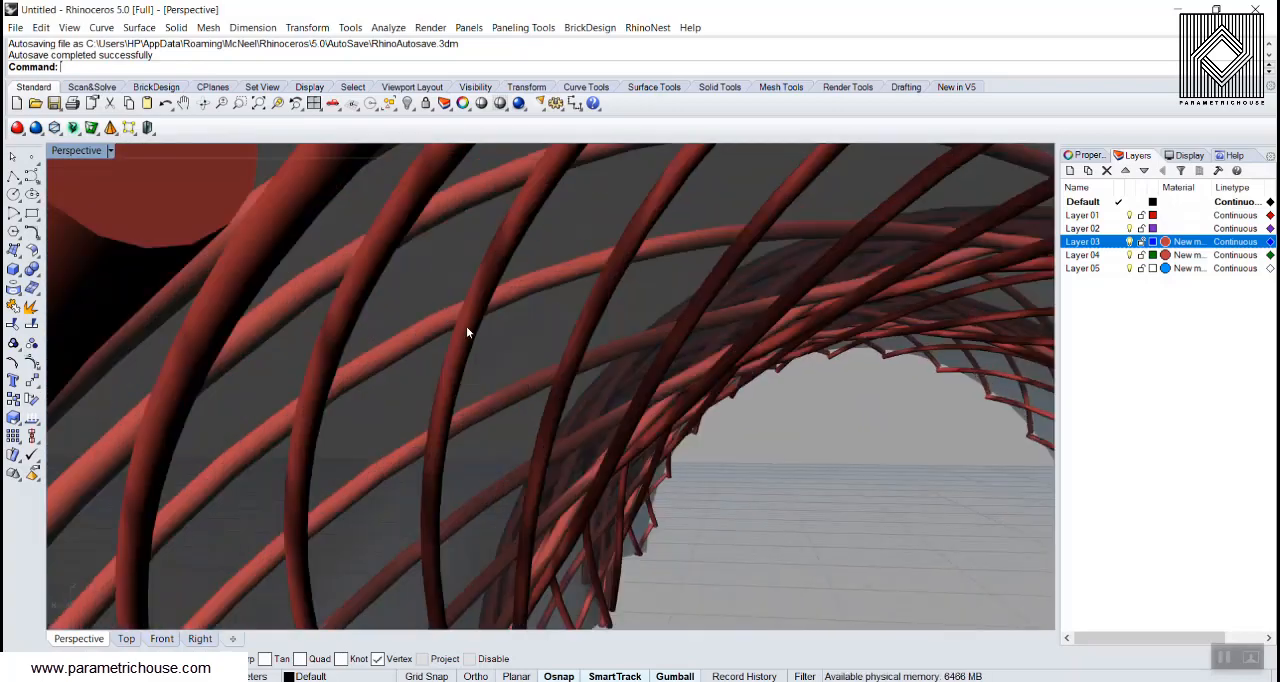
pyautogui.click(466, 326)
pyautogui.click(466, 334)
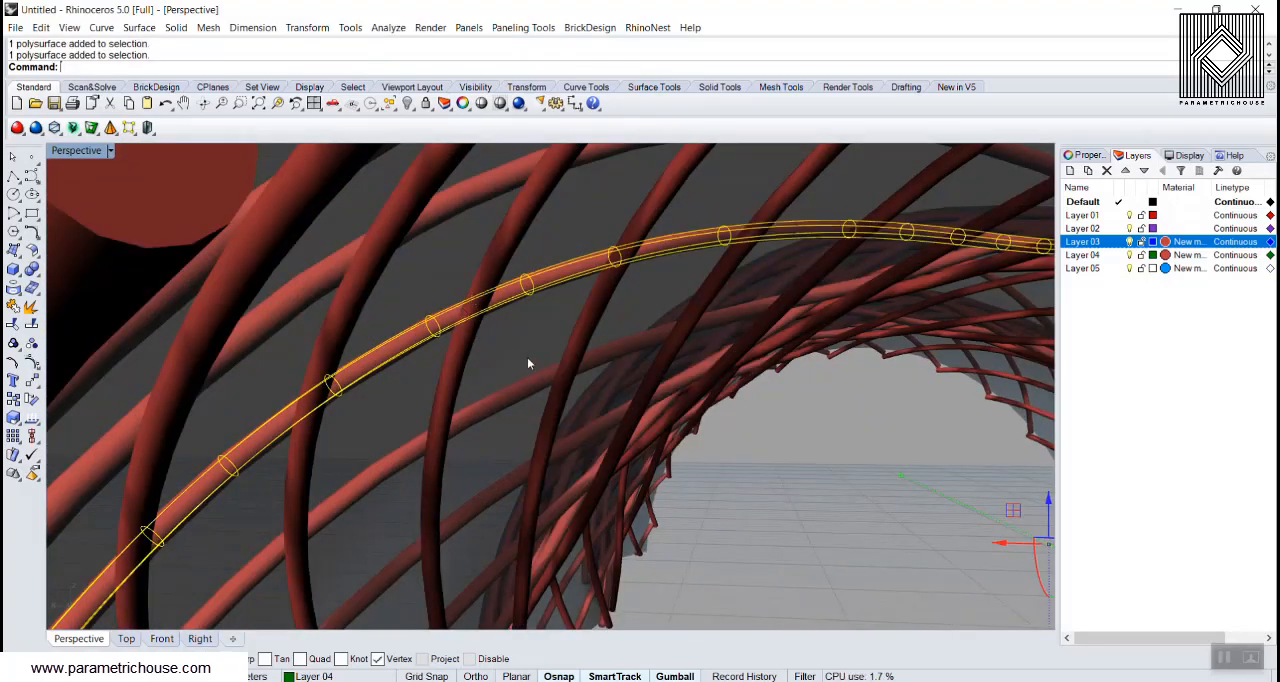
pyautogui.scroll(-8, 500, 330)
pyautogui.moveTo(495, 311)
pyautogui.mouseDown(button='right')
pyautogui.moveTo(433, 359)
pyautogui.moveTo(538, 300)
pyautogui.mouseUp(button='right')
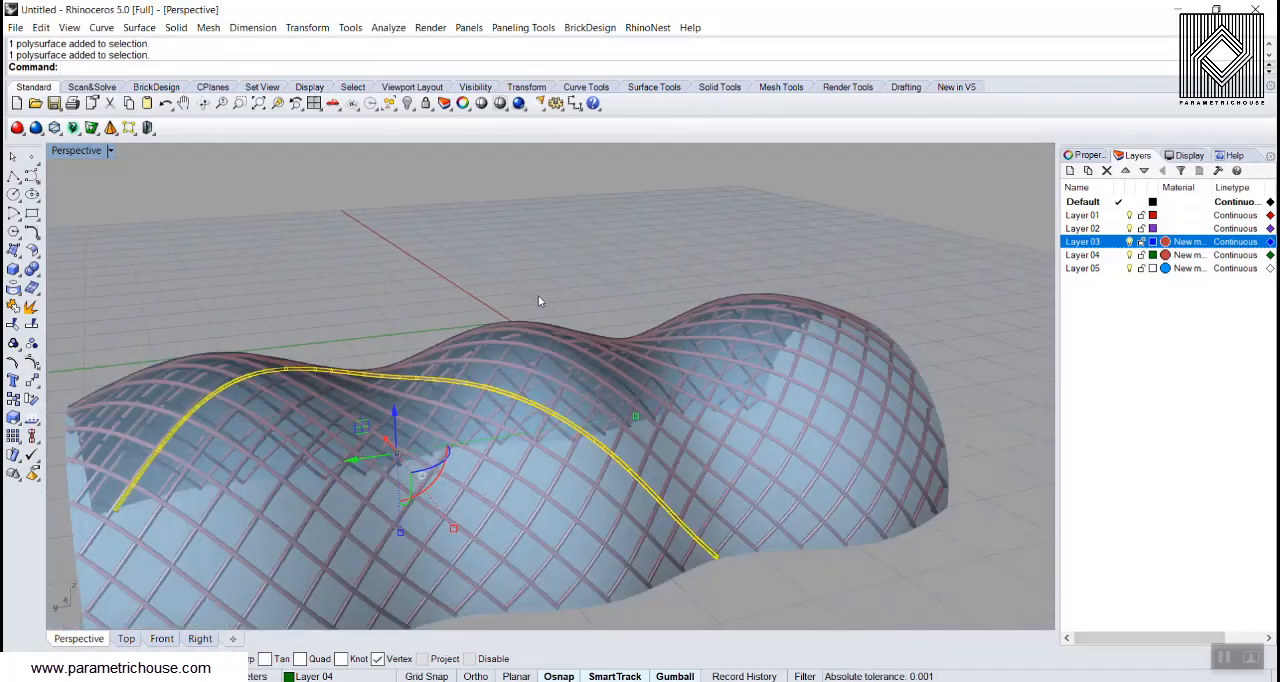
pyautogui.scroll(-3, 563, 363)
pyautogui.click(434, 210)
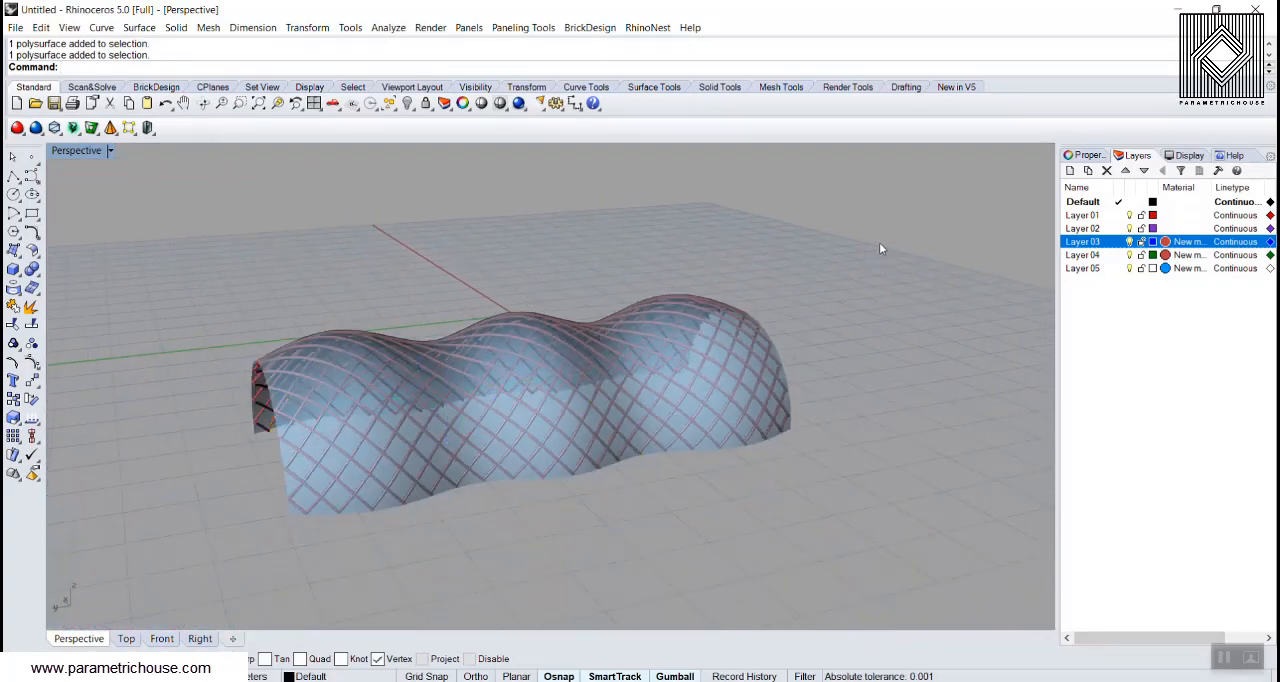
# Step: Delete all polysurfaces, surfaces and curves from the model to start with an empty scene
pyautogui.scroll(-3, 879, 242)
pyautogui.hotkey('ctrl', 'a')
pyautogui.press('Delete')
pyautogui.scroll(5, 420, 320)
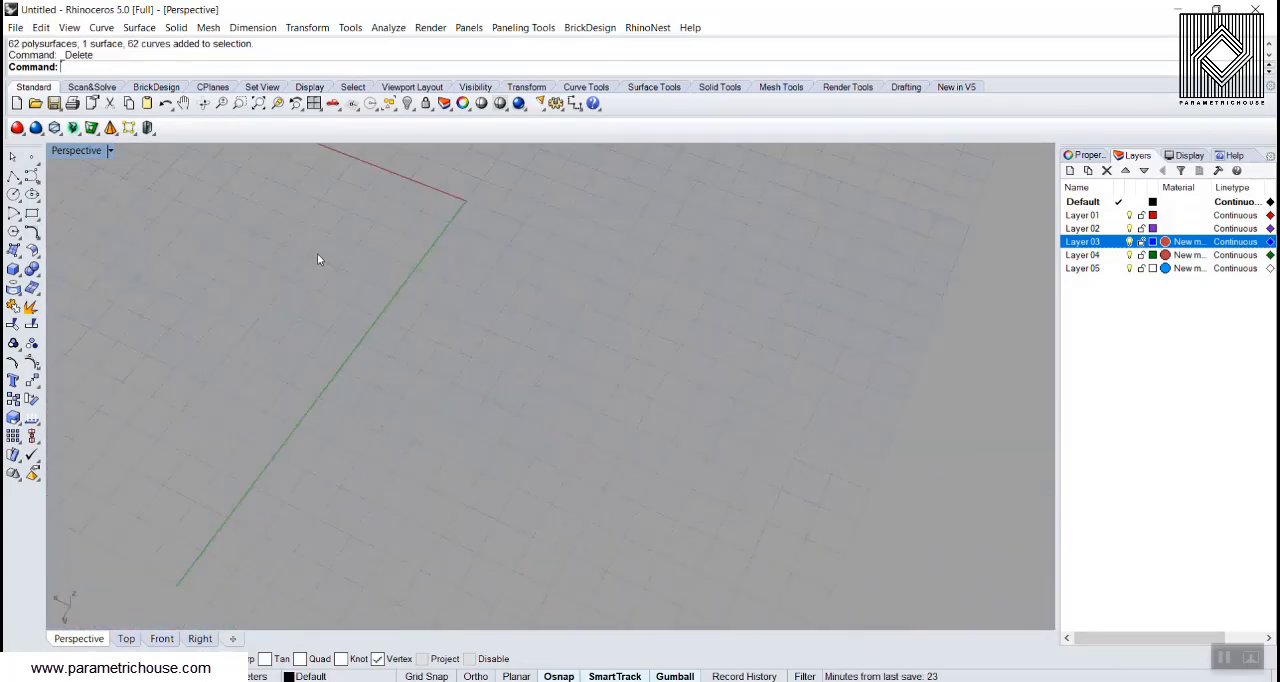
pyautogui.scroll(-8, 445, 384)
pyautogui.moveTo(475, 384); pyautogui.dragTo(415, 360, button='right')
pyautogui.scroll(5, 461, 356)
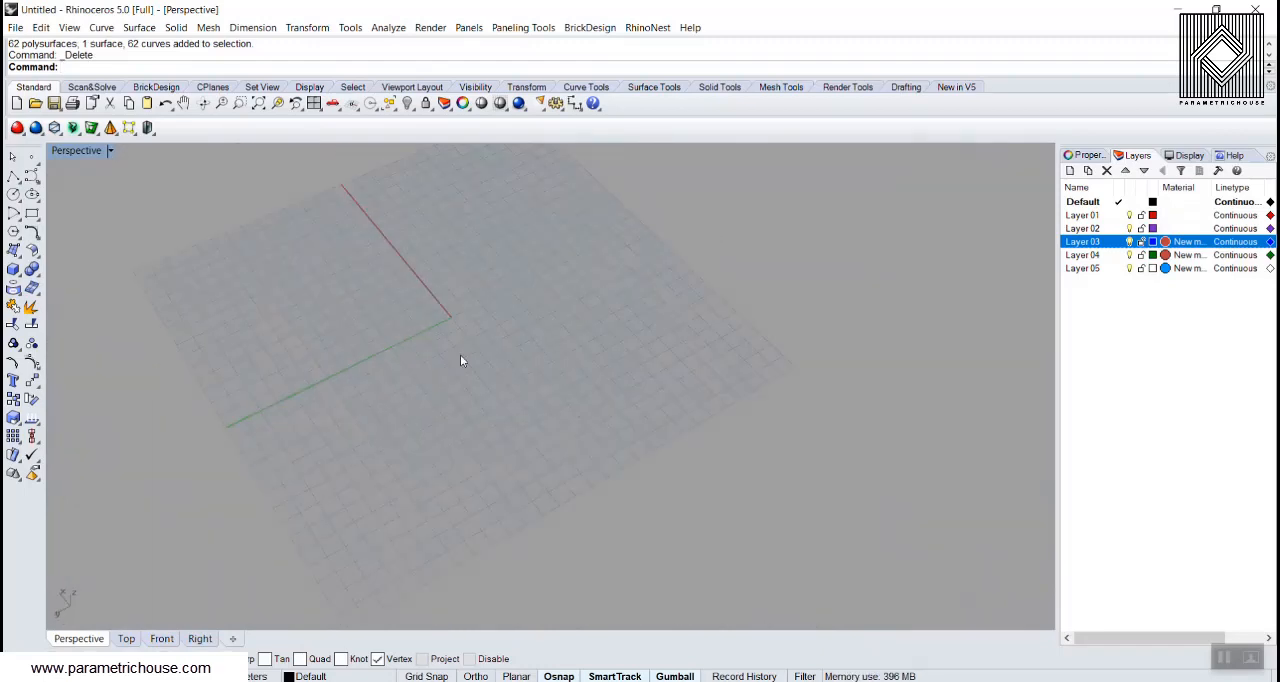
# Step: Draw a semicircular arc centred on the origin in the Front view, with its ends on the X axis, and return to the Perspective view
pyautogui.click(161, 639)
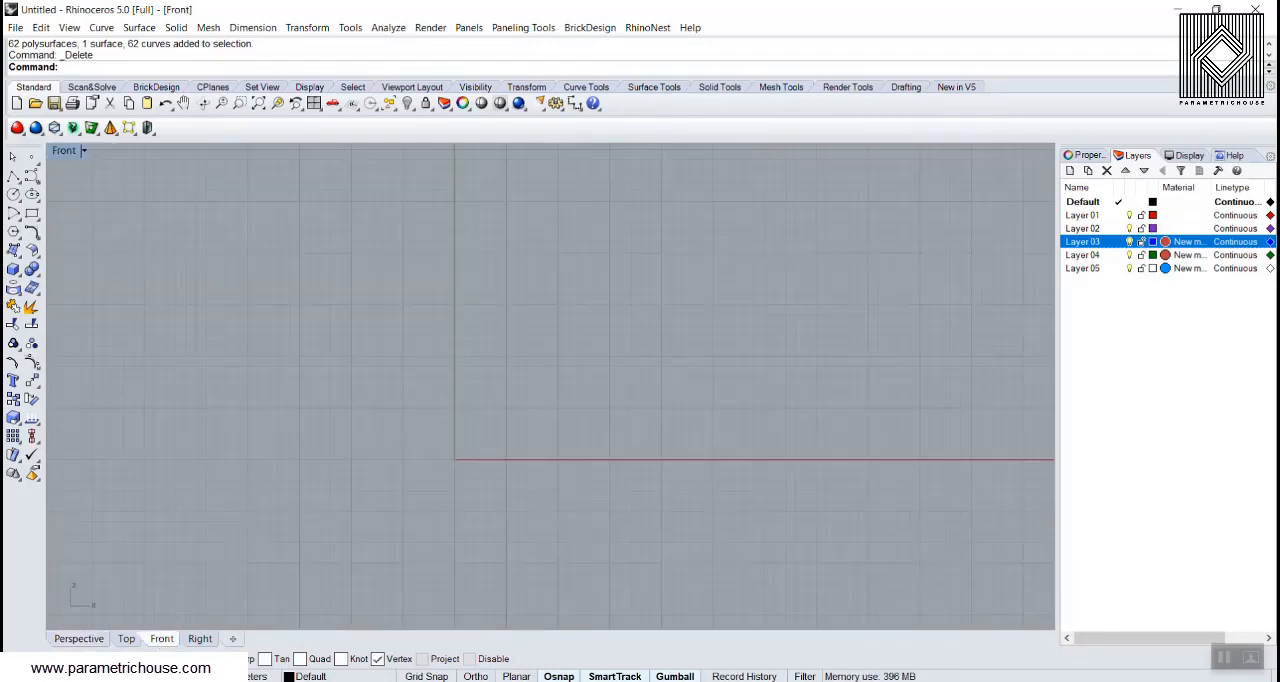
pyautogui.click(31, 231)
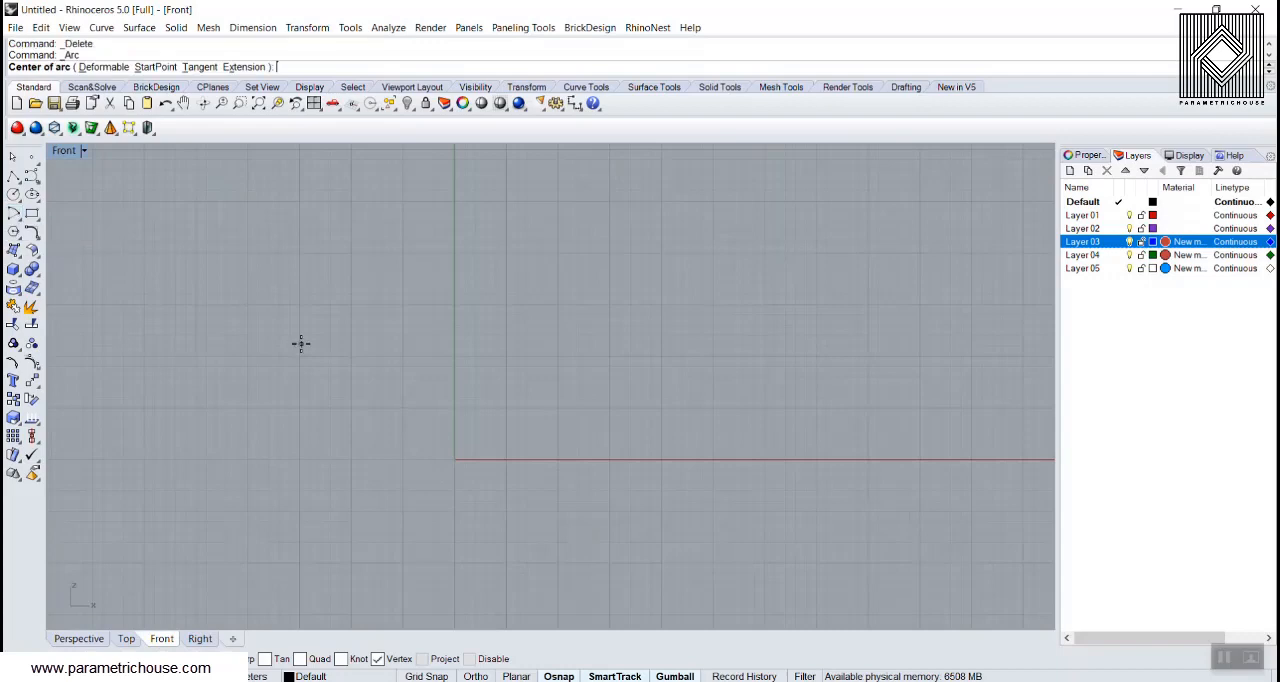
pyautogui.write('0')
pyautogui.press('Return')
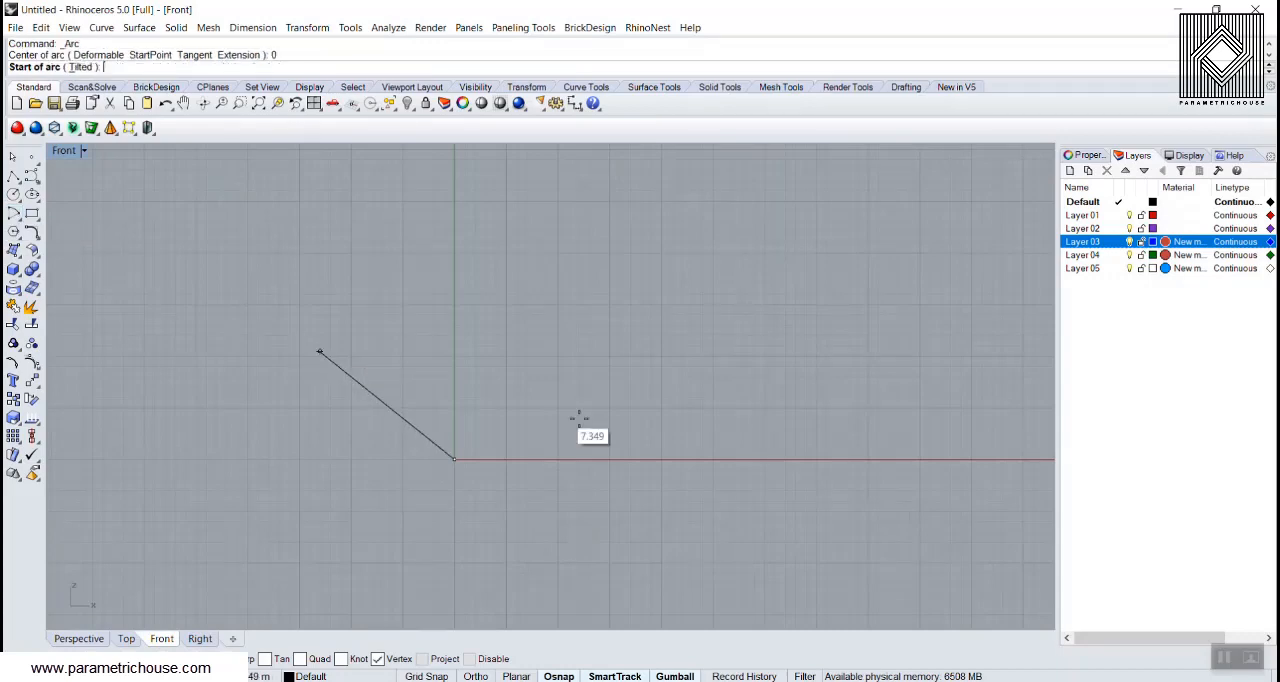
pyautogui.click(707, 459)
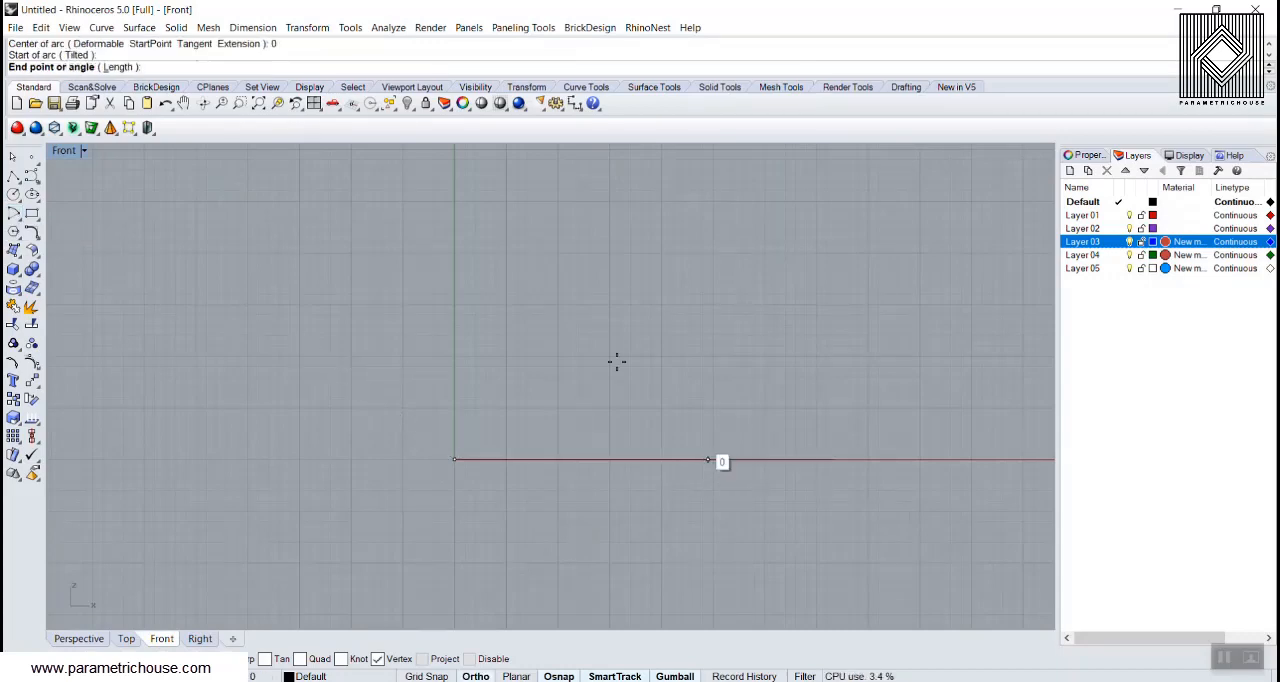
pyautogui.click(343, 425)
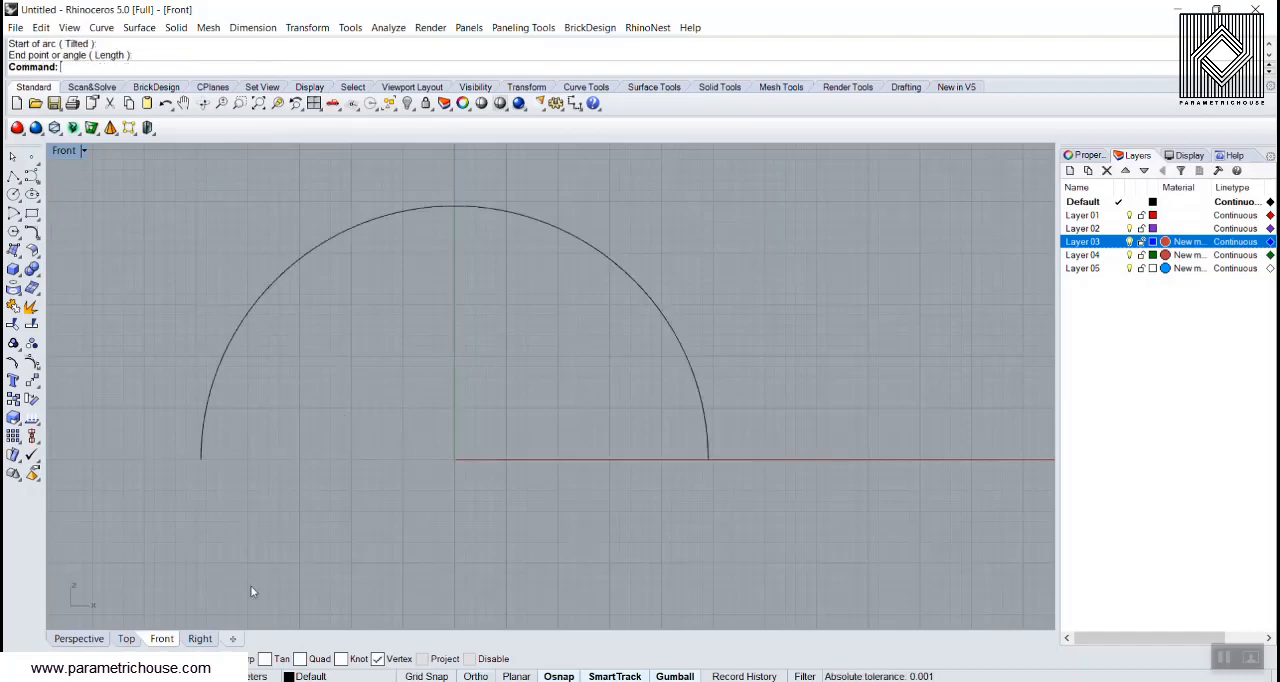
pyautogui.click(78, 638)
pyautogui.moveTo(491, 505); pyautogui.dragTo(484, 369, button='right')
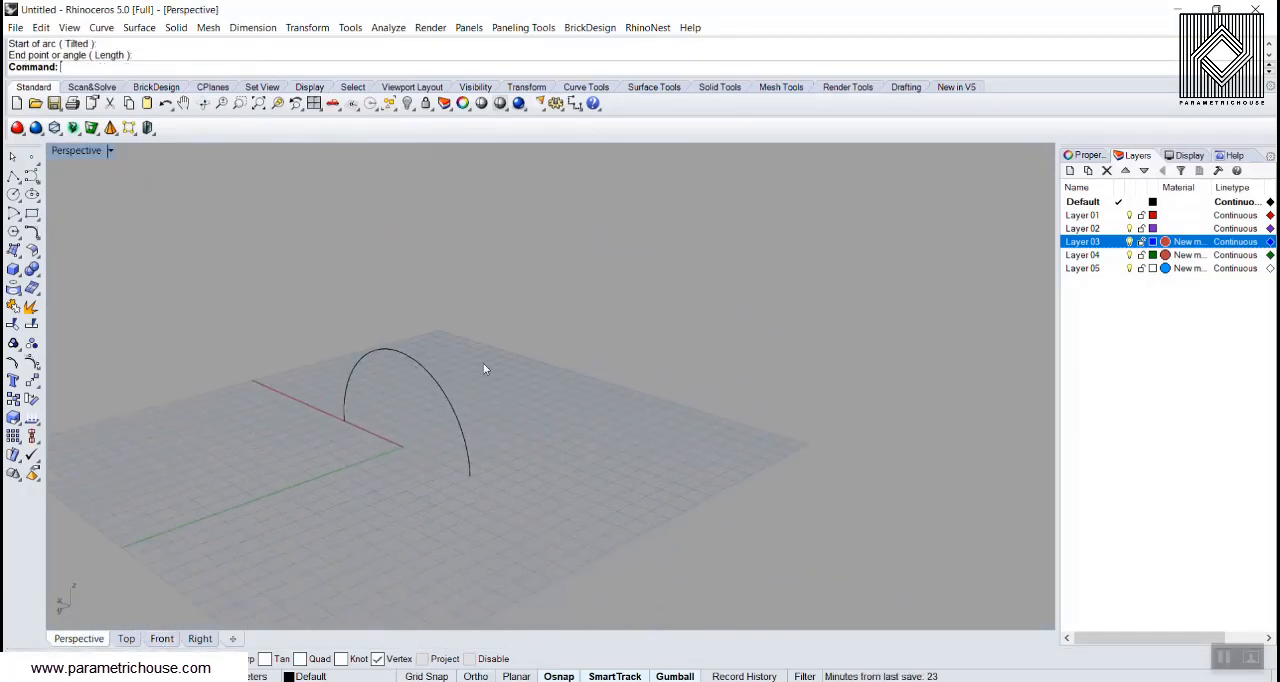
# Step: Start a trial polyline to view the distance tooltip, and review Enable cursor tooltips and Distance in the Cursor ToolTips options
pyautogui.click(13, 177)
pyautogui.click(630, 466)
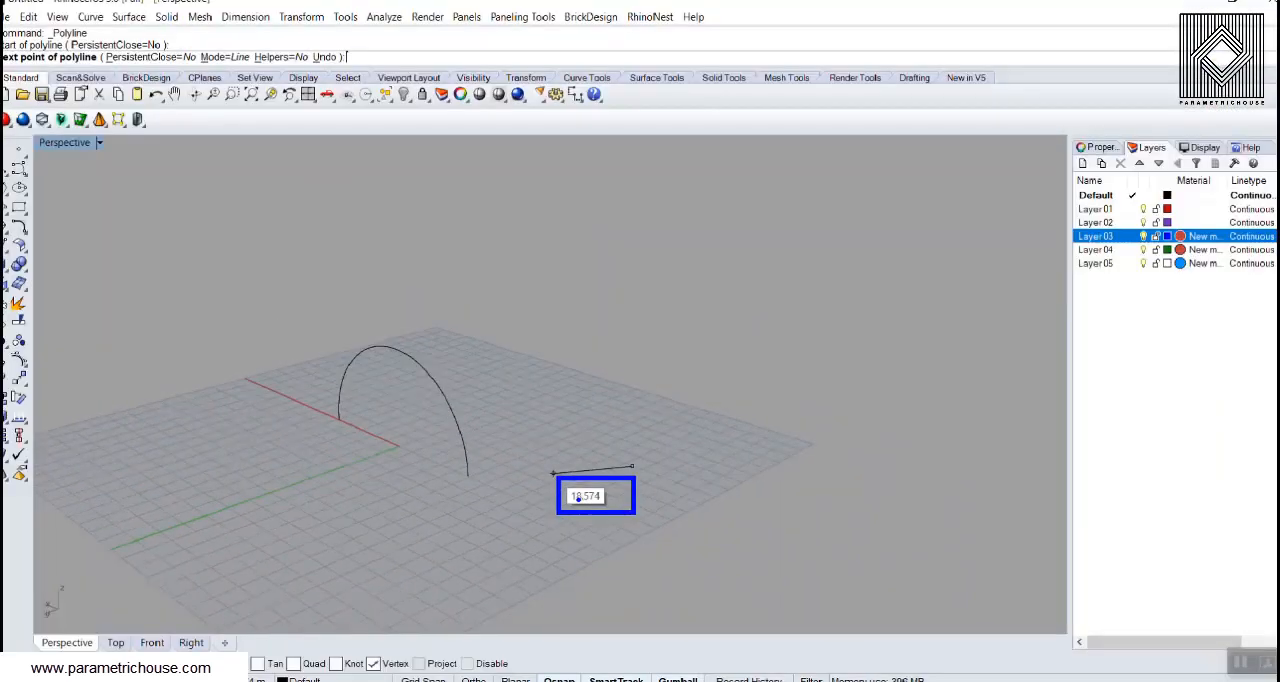
pyautogui.click(556, 104)
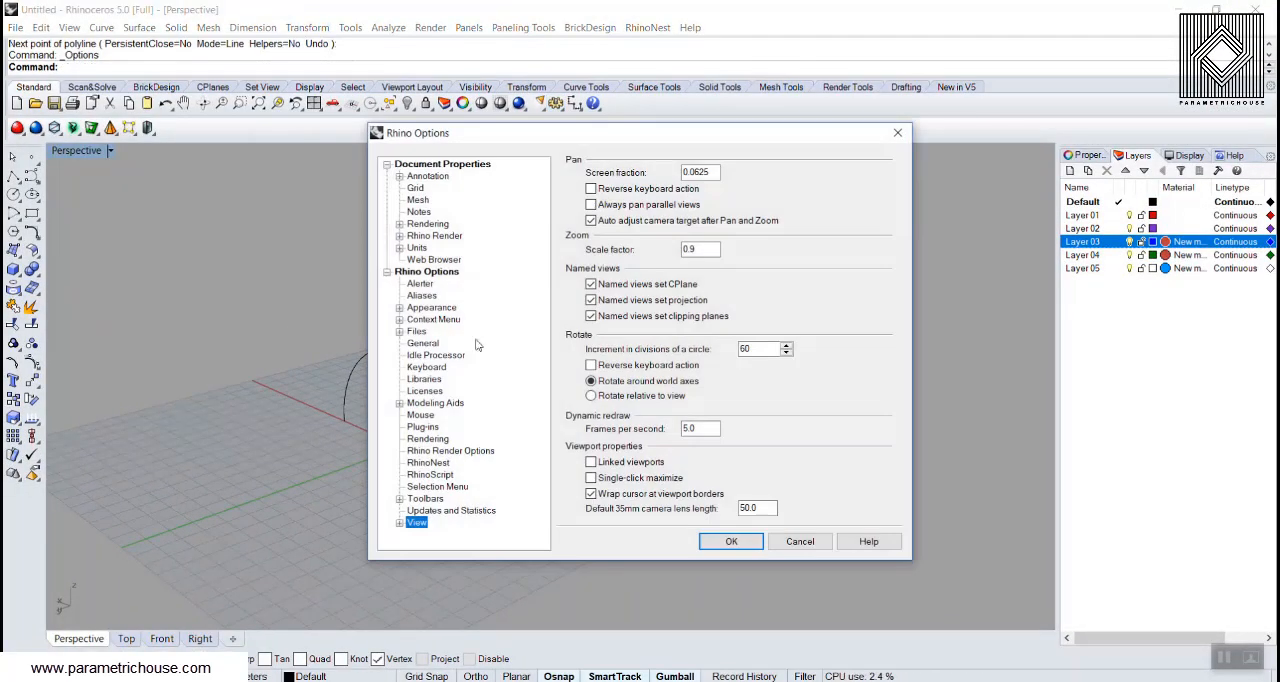
pyautogui.click(399, 403)
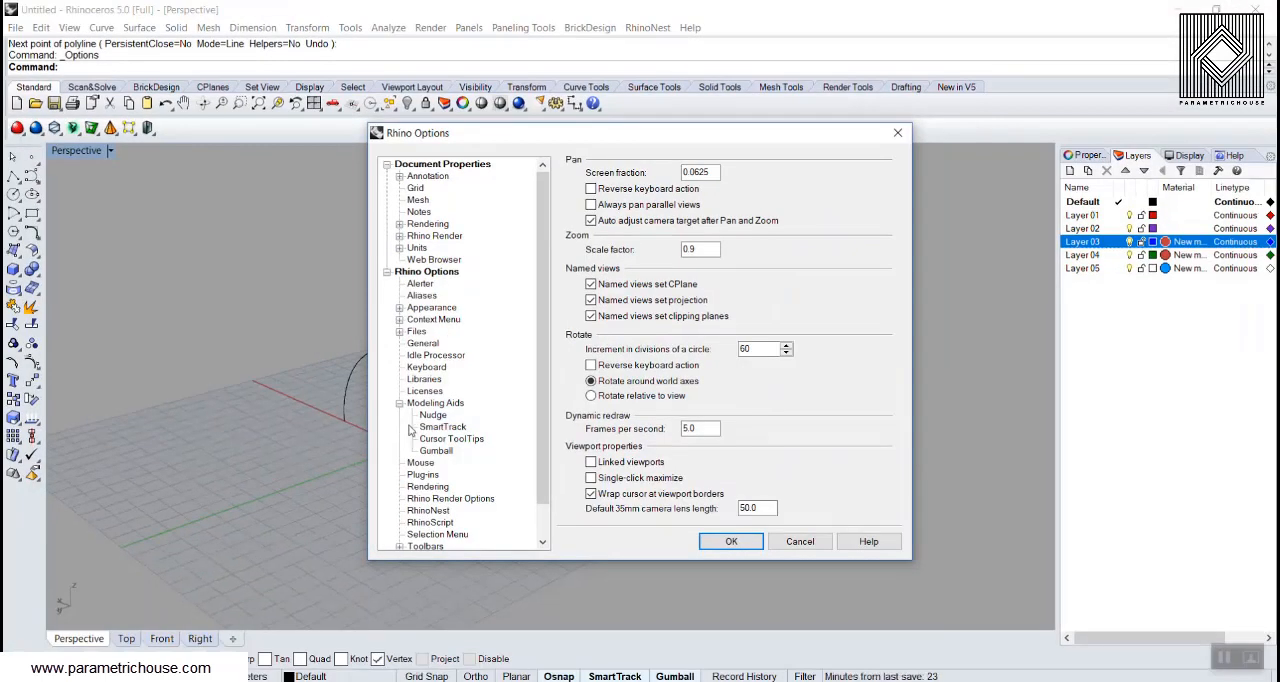
pyautogui.click(436, 439)
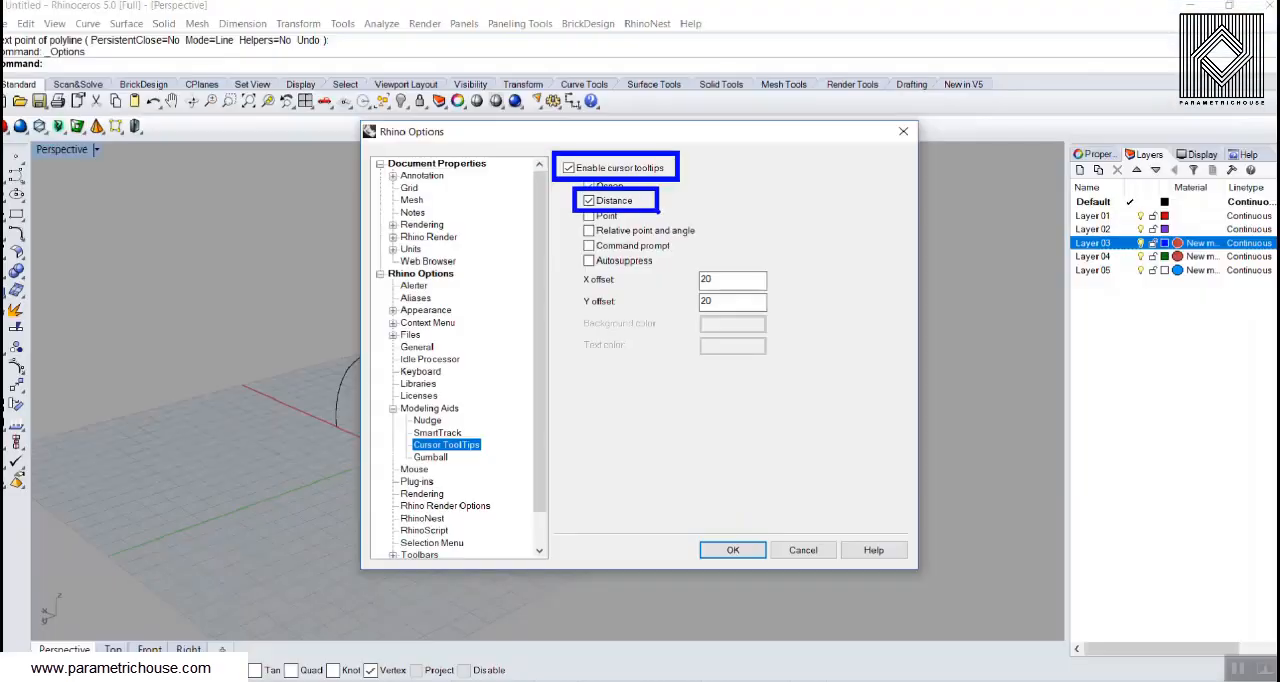
pyautogui.click(1121, 83)
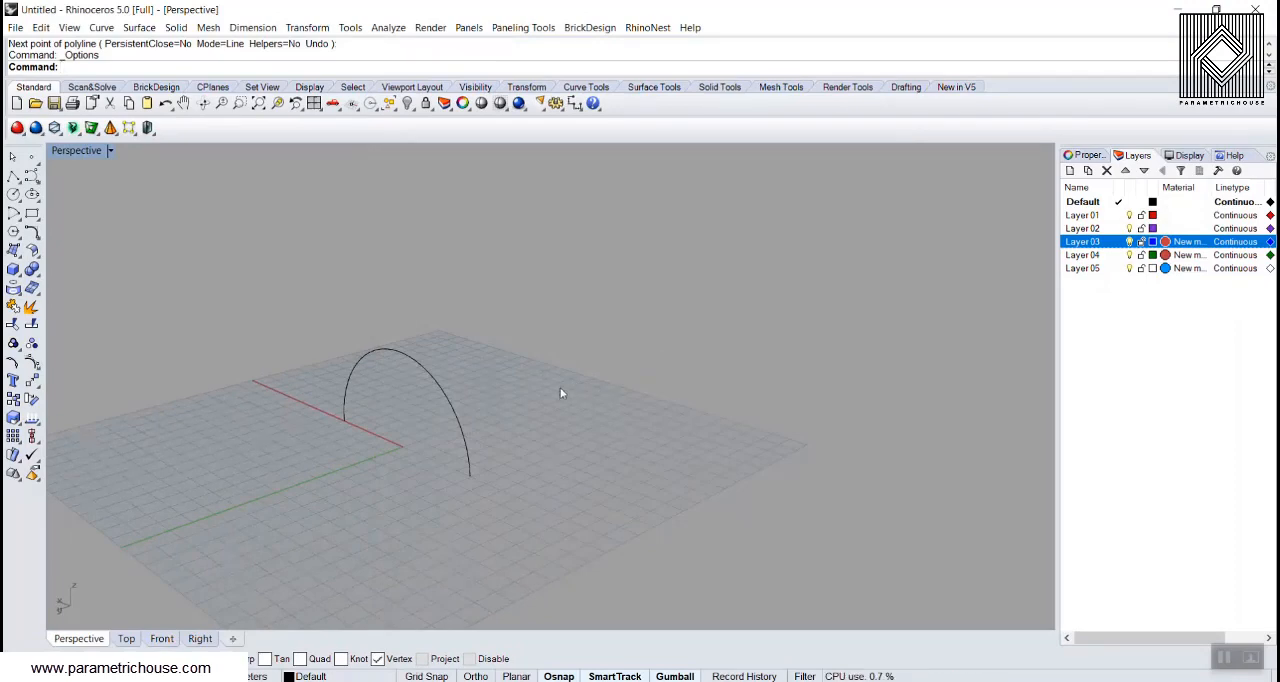
pyautogui.moveTo(563, 394)
pyautogui.mouseDown(button='right')
pyautogui.moveTo(506, 371)
pyautogui.moveTo(547, 390)
pyautogui.mouseUp(button='right')
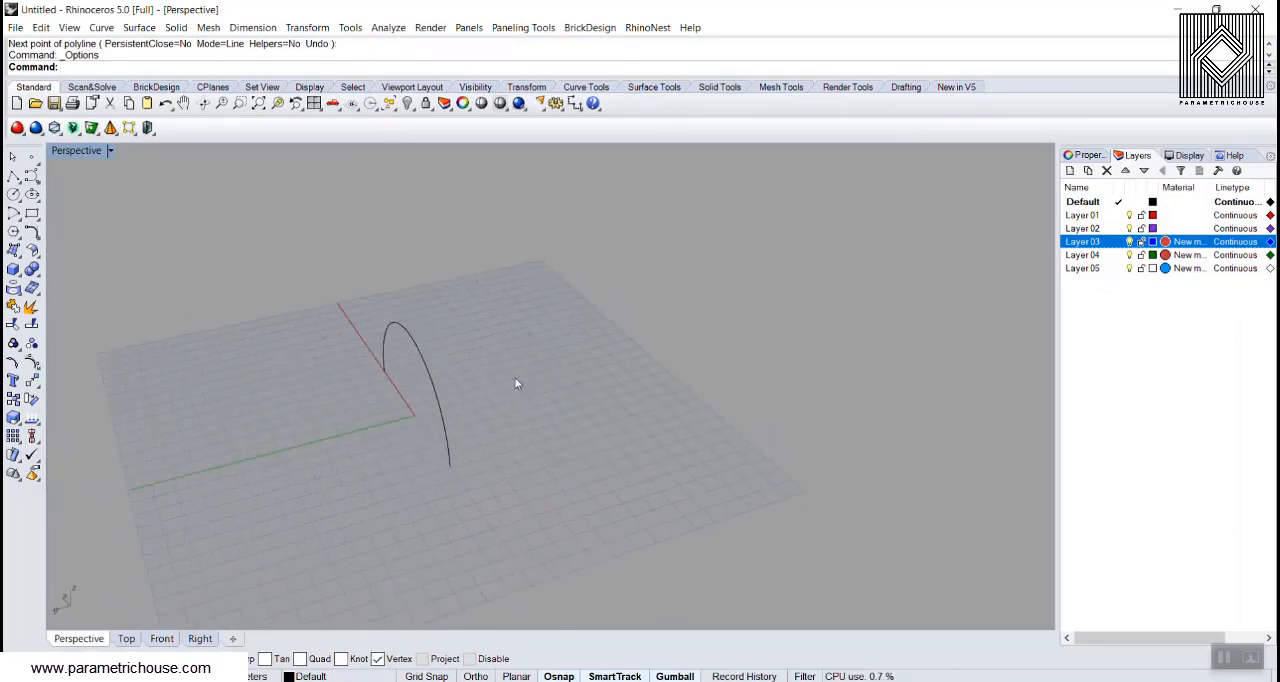
pyautogui.moveTo(424, 312); pyautogui.dragTo(543, 308)
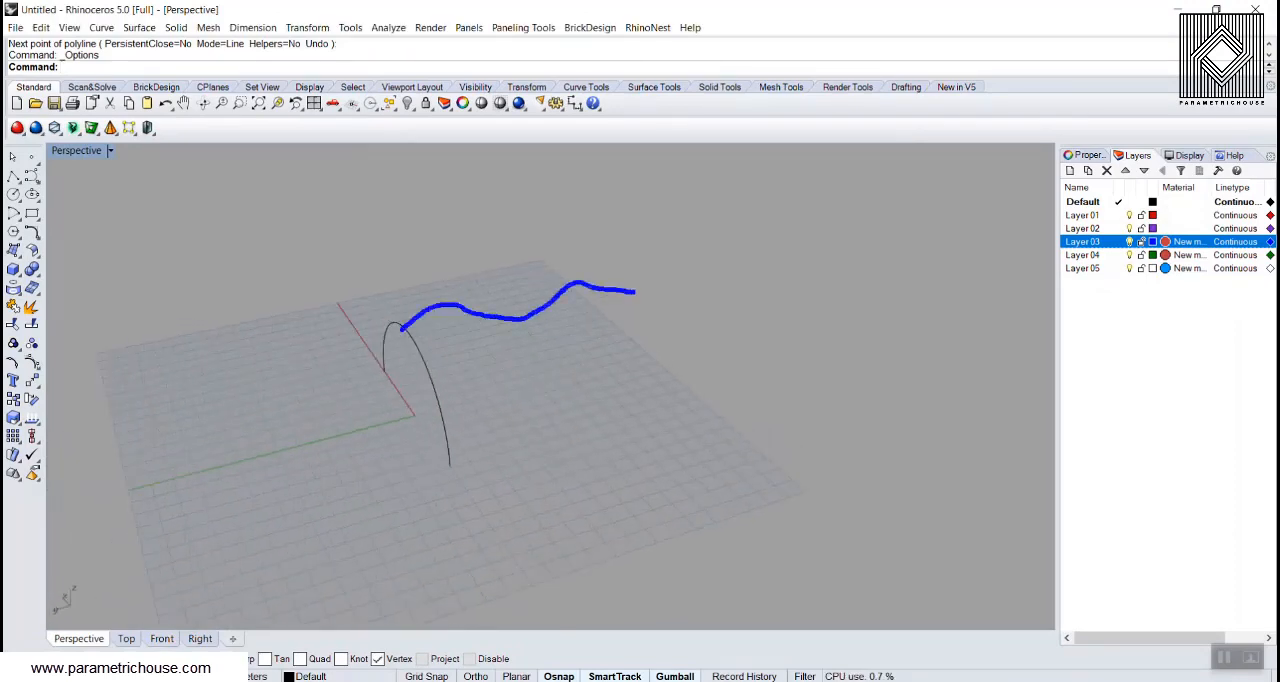
pyautogui.press('Escape')
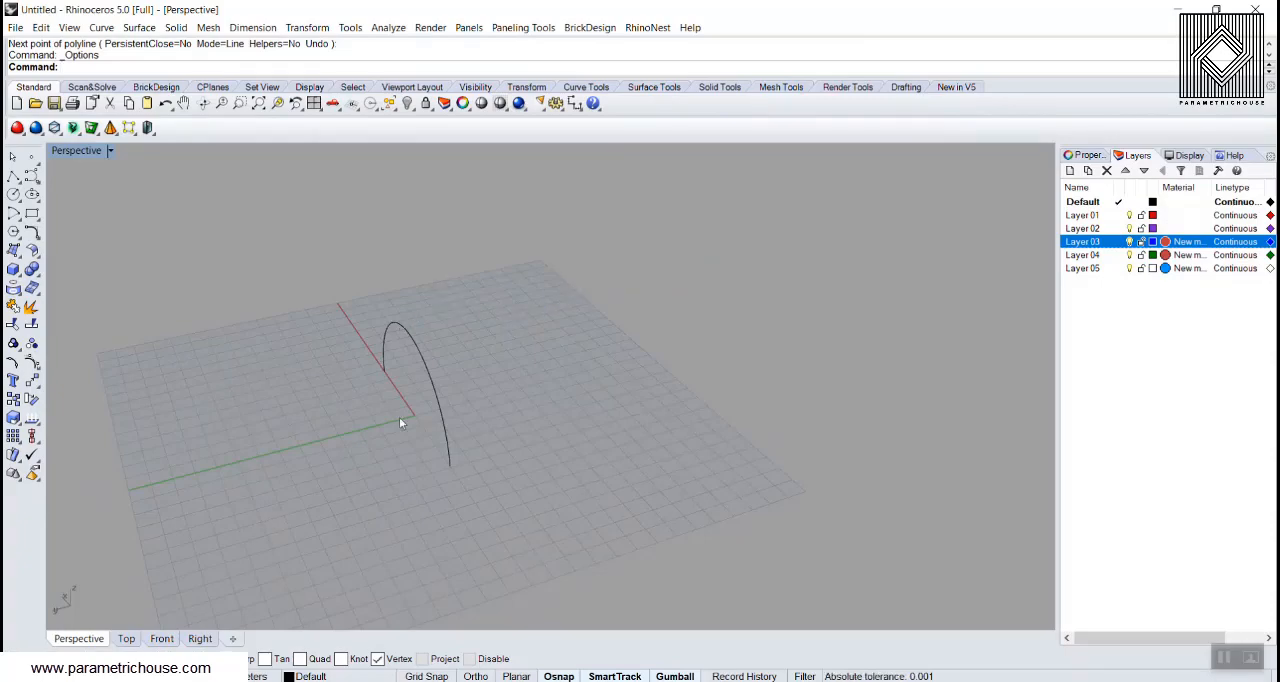
# Step: Array the arc linearly with ArrayLinear, using 7 items about 15 m apart in the negative Y direction from the arc's endpoint
pyautogui.click(418, 360)
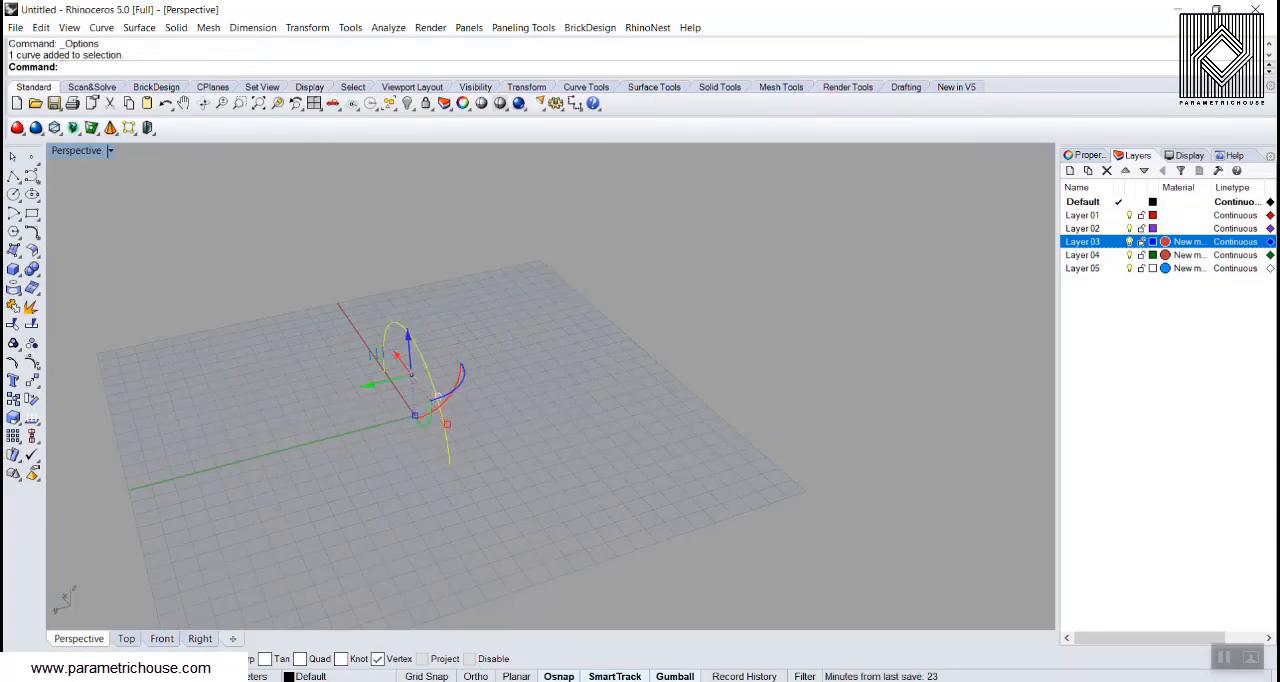
pyautogui.write('ArrayLinear')
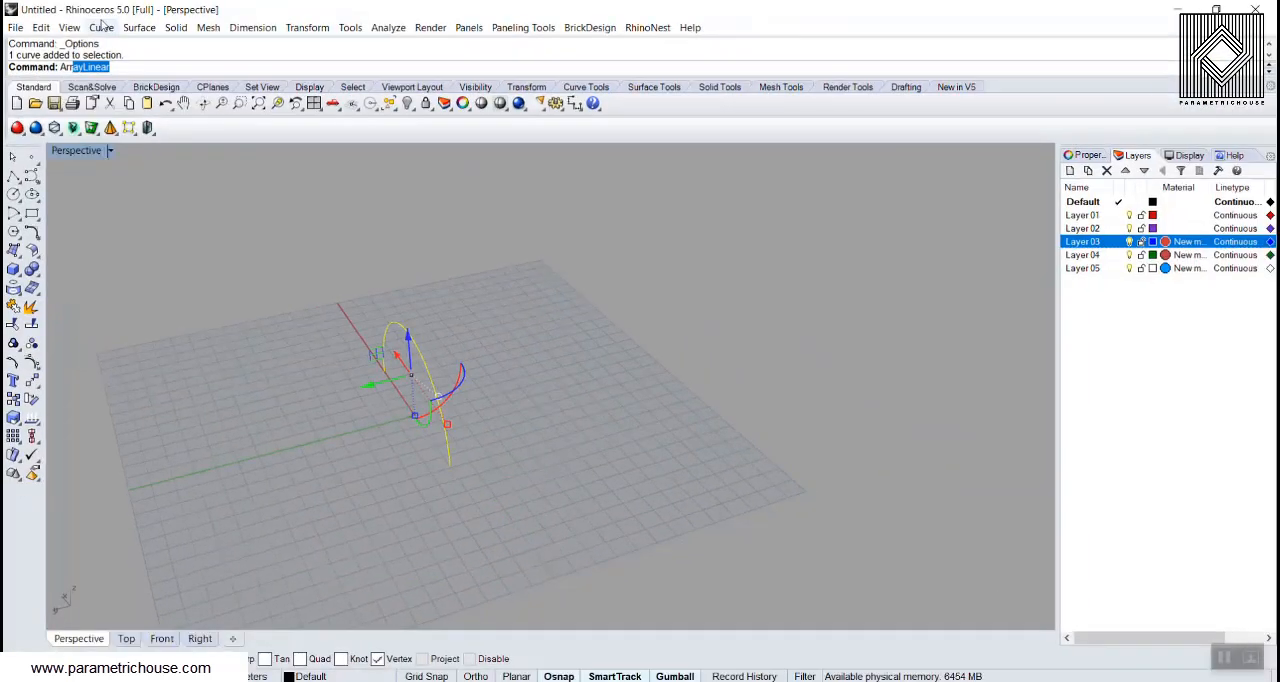
pyautogui.click(228, 136)
pyautogui.press('Return')
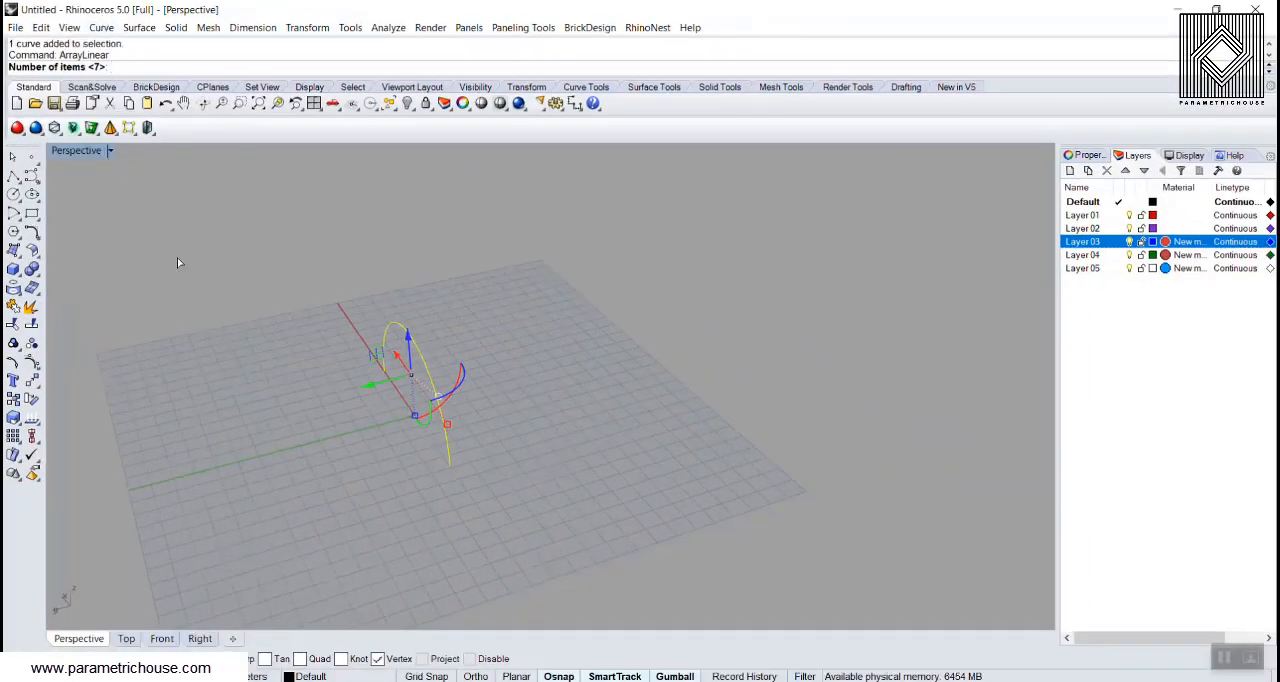
pyautogui.write('7')
pyautogui.press('Return')
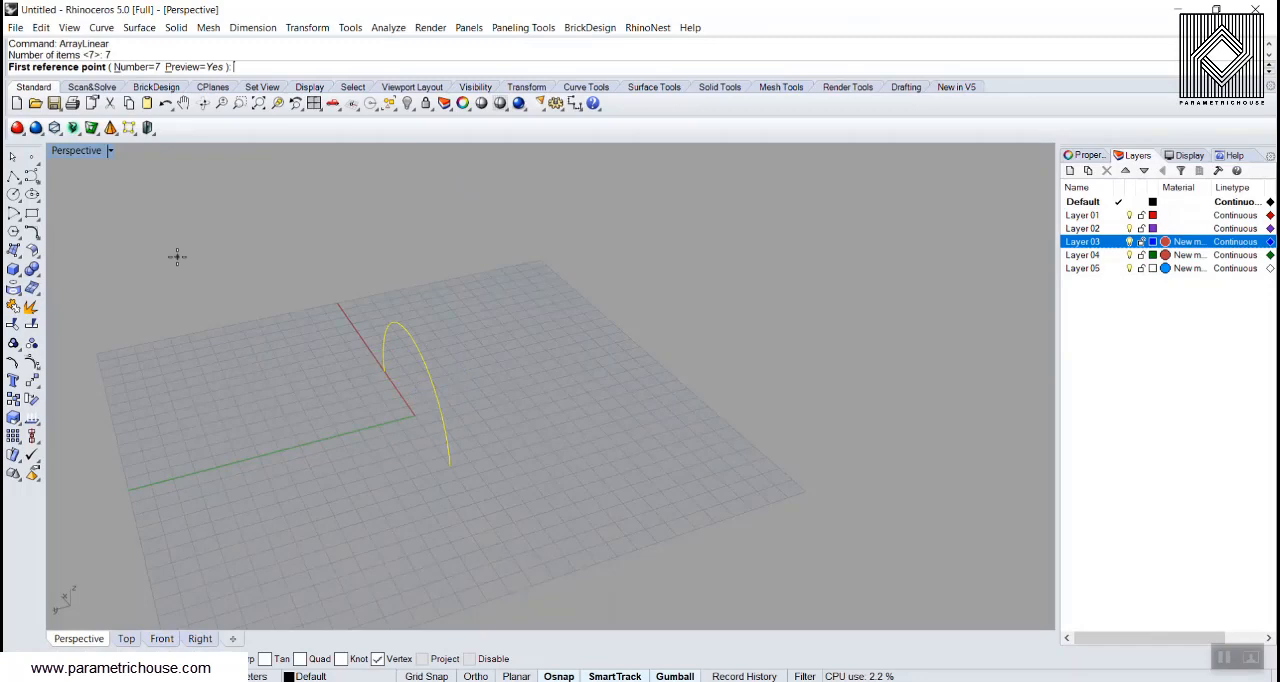
pyautogui.click(450, 464)
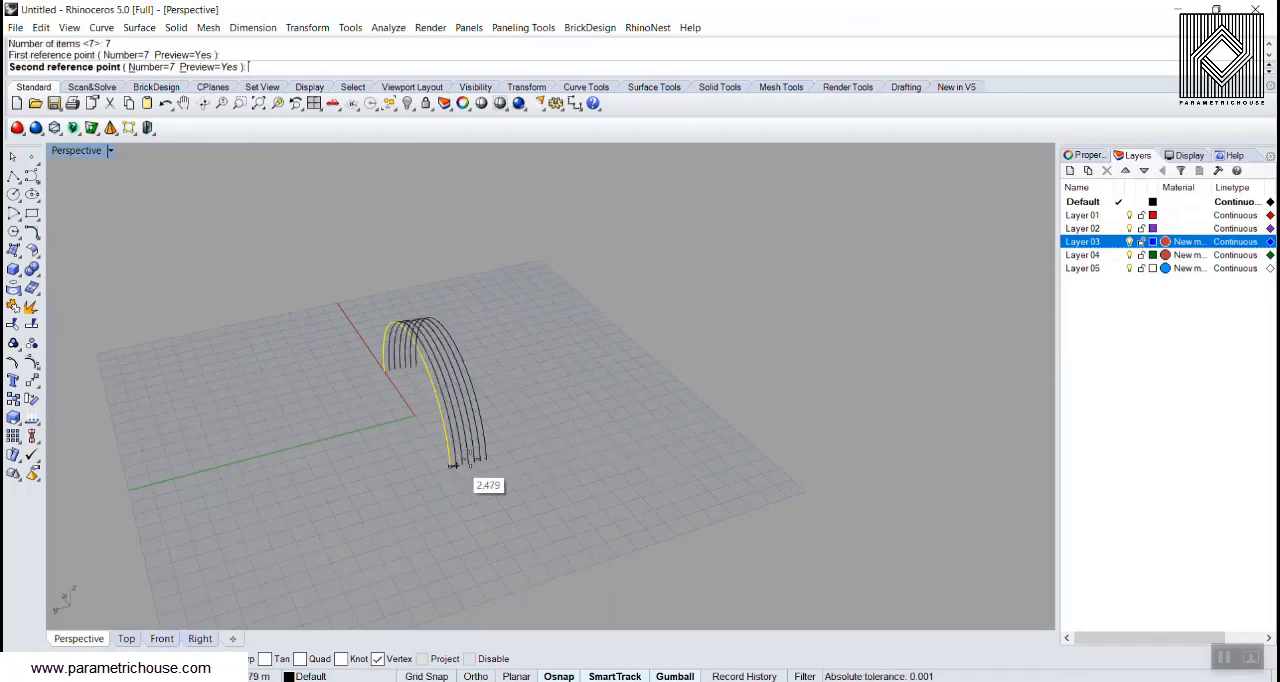
pyautogui.click(511, 454)
pyautogui.moveTo(511, 454); pyautogui.dragTo(435, 402, button='right')
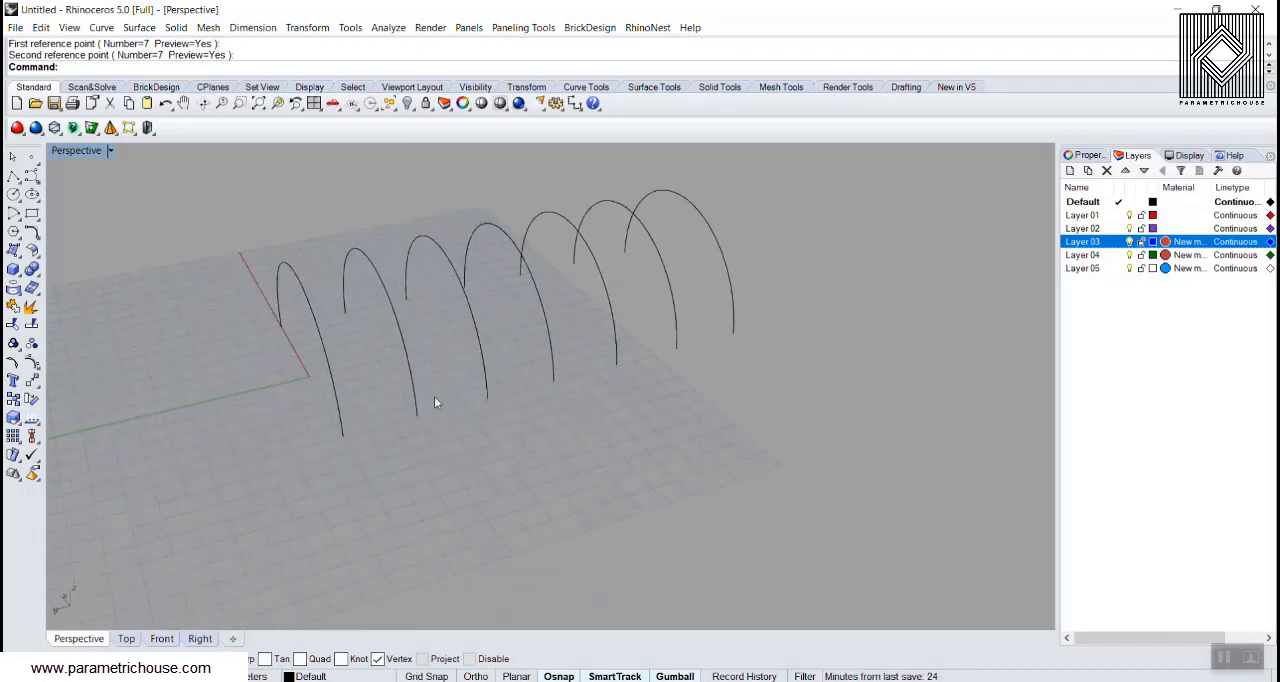
# Step: Turn on history recording and loft the seven arcs into one surface
pyautogui.press('ctrl')
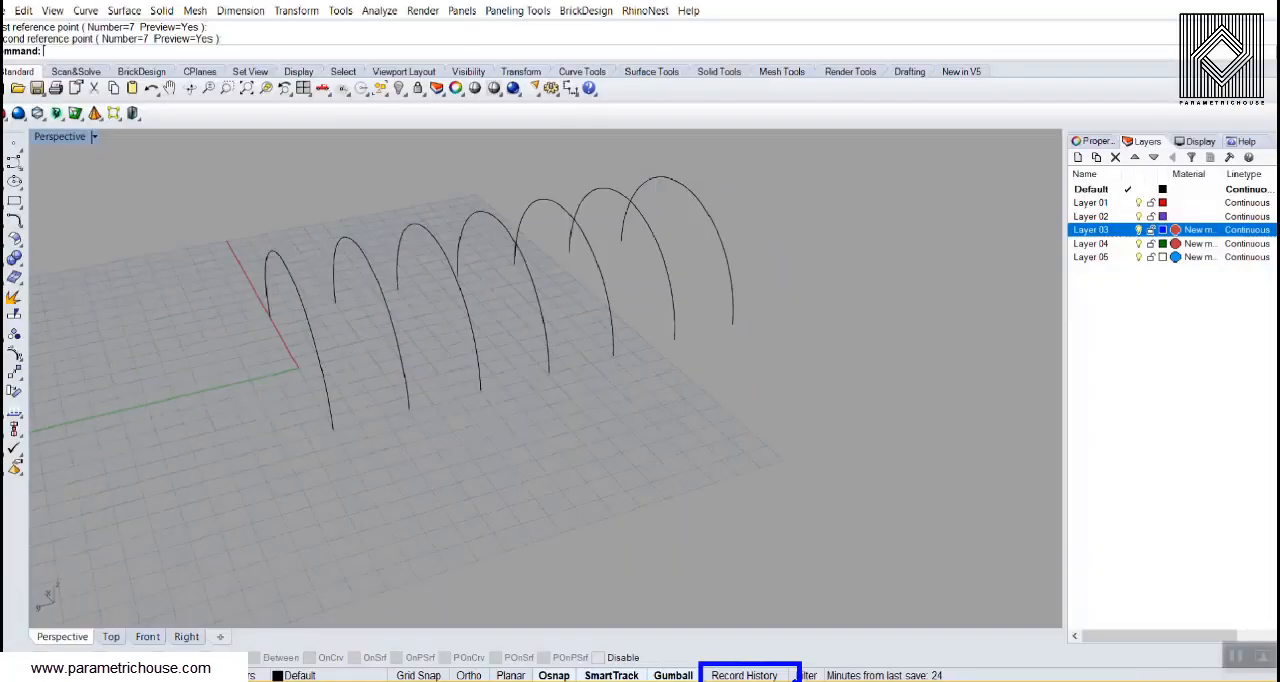
pyautogui.click(738, 657)
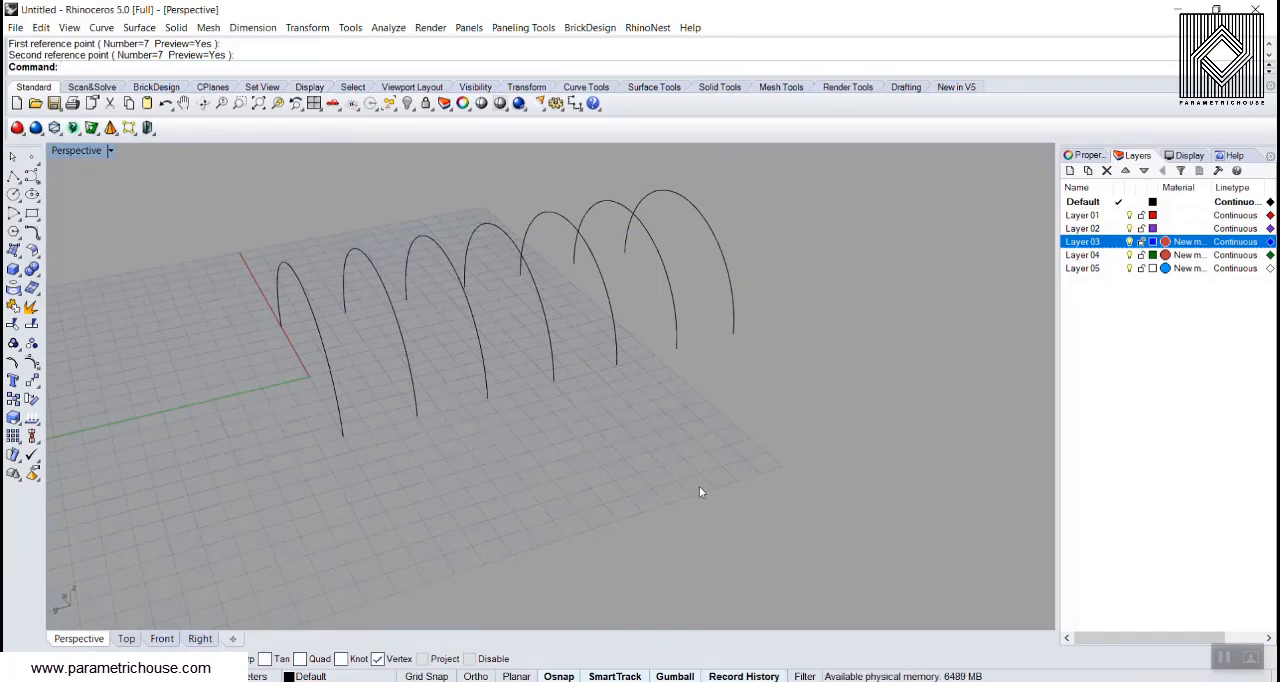
pyautogui.write('t')
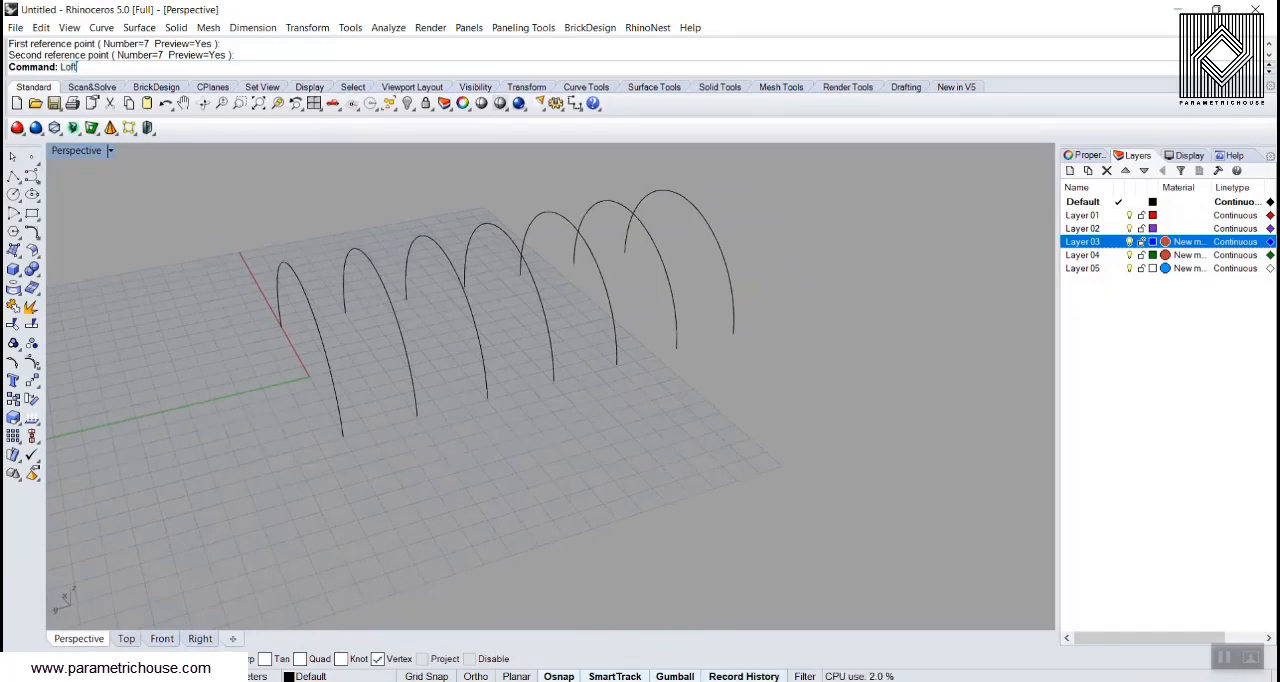
pyautogui.press('Return')
pyautogui.scroll(-2, 784, 461)
pyautogui.moveTo(815, 309); pyautogui.dragTo(477, 490)
pyautogui.press('Return')
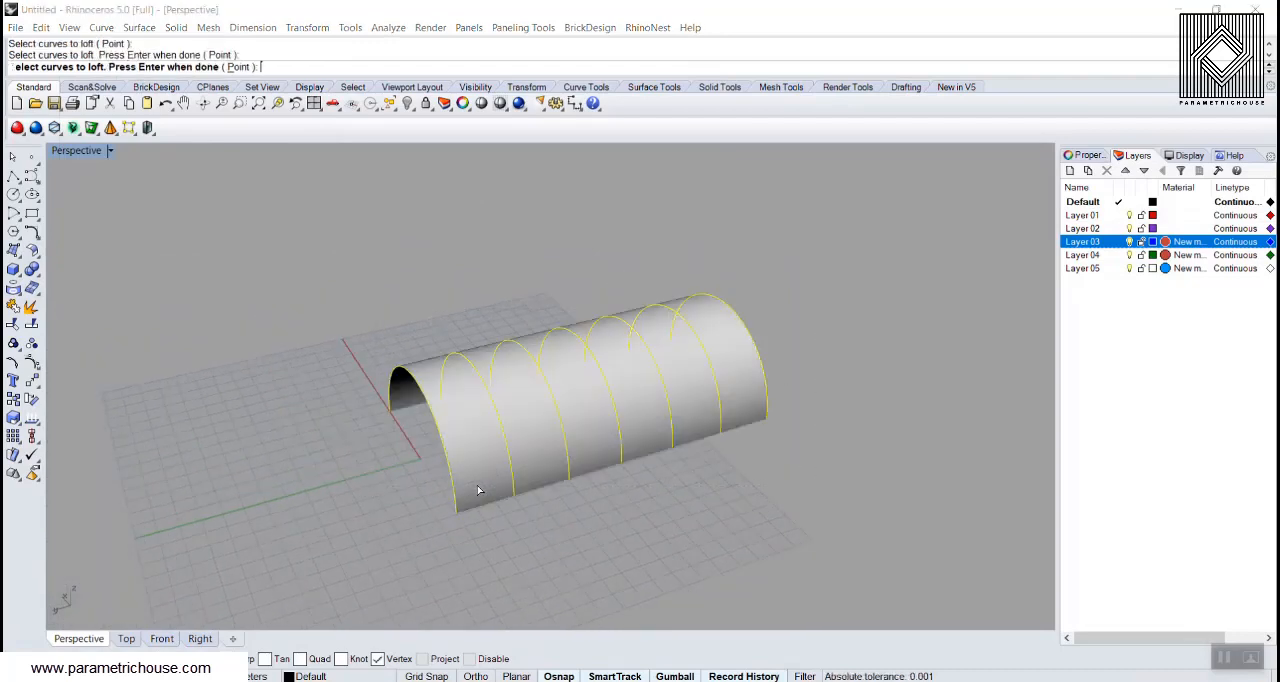
pyautogui.click(809, 404)
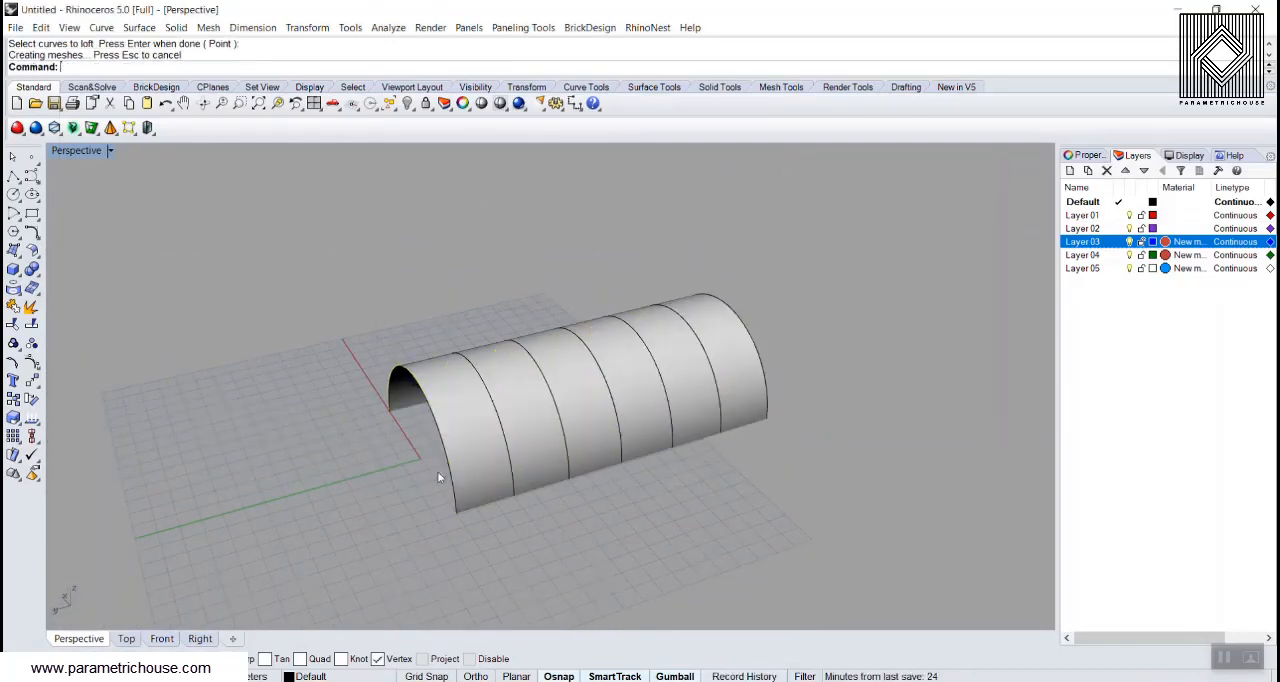
# Step: Try widening the second and fourth arcs with gumball scaling to test the loft's history updates
pyautogui.moveTo(437, 471); pyautogui.dragTo(502, 426, button='right')
pyautogui.click(505, 428)
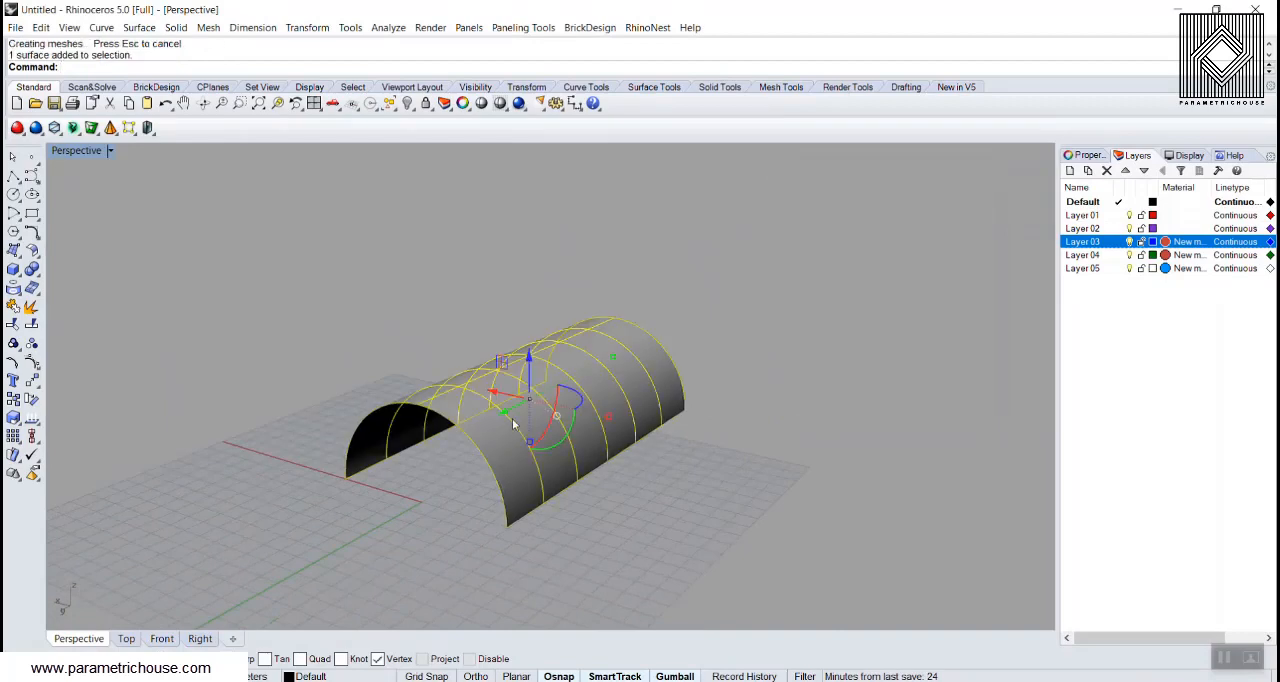
pyautogui.click(513, 426)
pyautogui.moveTo(546, 457); pyautogui.dragTo(571, 462)
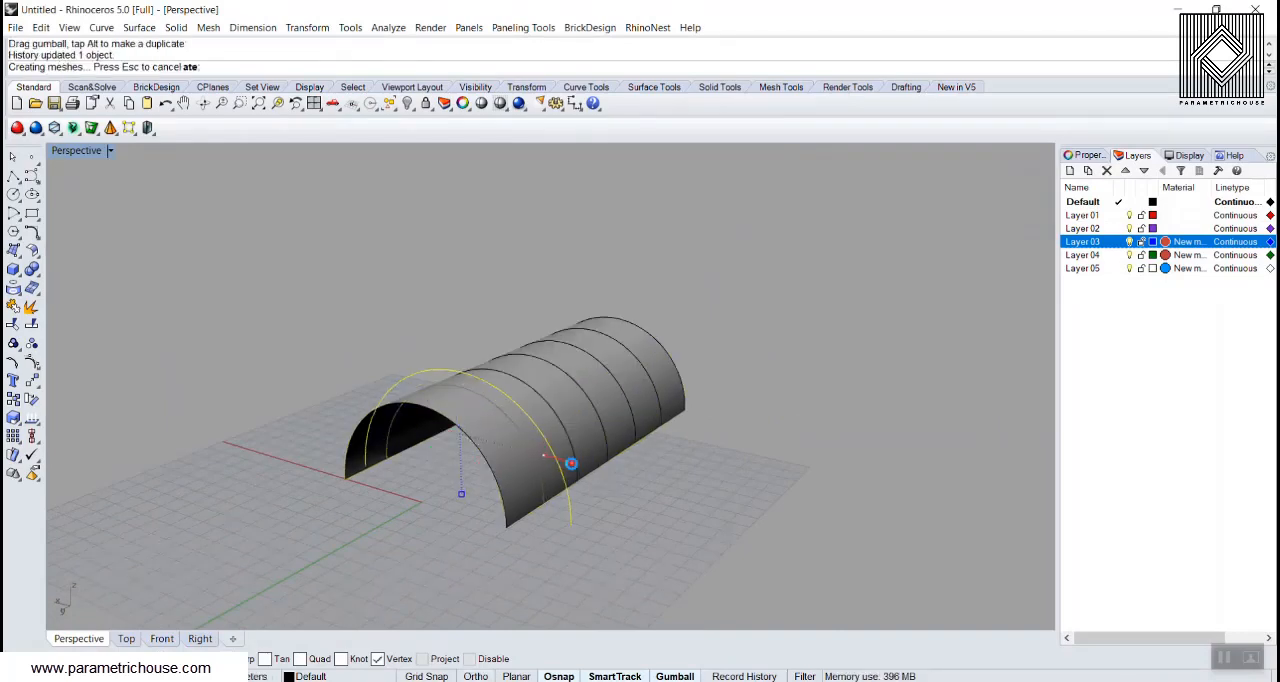
pyautogui.click(588, 399)
pyautogui.moveTo(616, 427); pyautogui.dragTo(634, 434)
pyautogui.click(720, 506)
pyautogui.moveTo(720, 506); pyautogui.dragTo(661, 398, button='right')
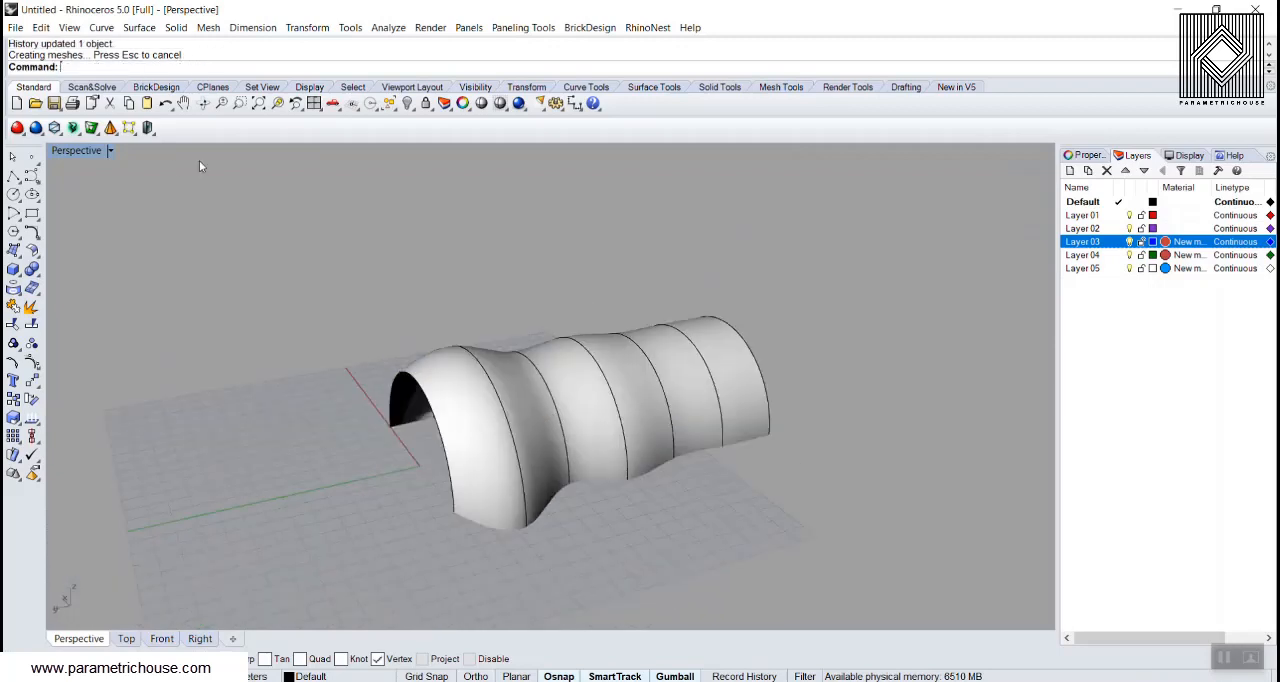
# Step: Change the Perspective view's display mode to show surface isocurves, and undo both trial arc scalings
pyautogui.click(110, 150)
pyautogui.click(185, 205)
pyautogui.hotkey('ctrl', 'z')
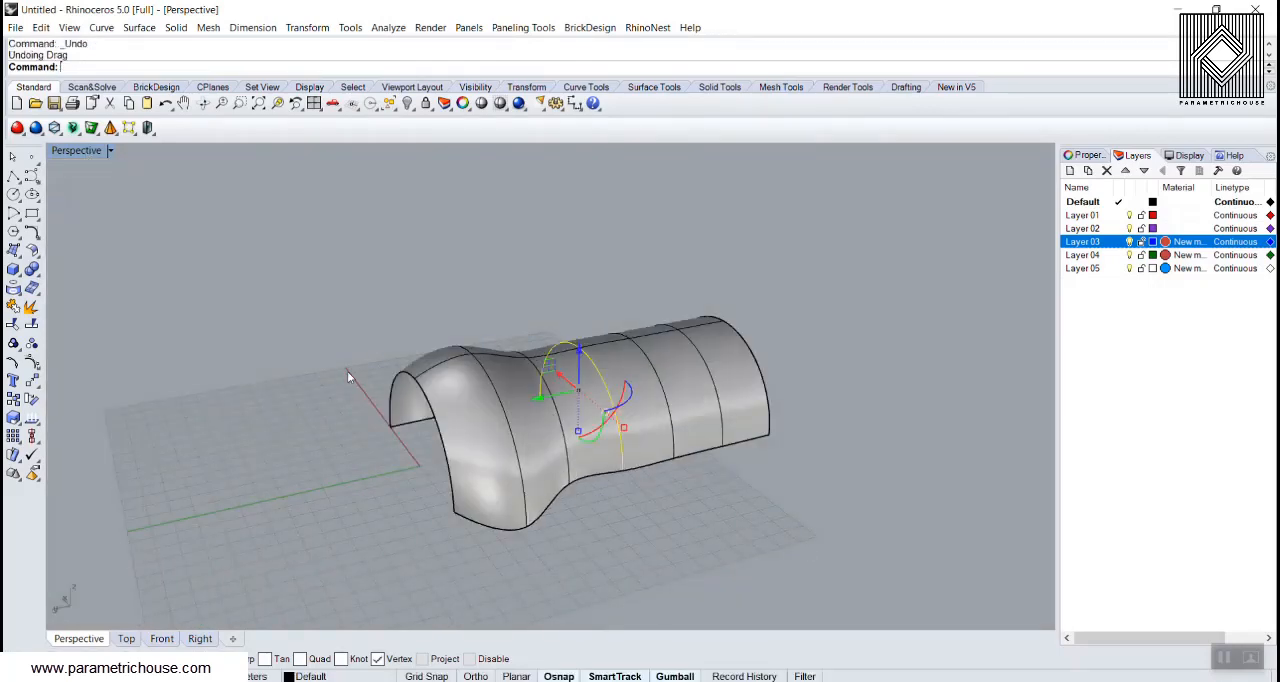
pyautogui.moveTo(347, 371); pyautogui.dragTo(375, 371, button='right')
pyautogui.hotkey('ctrl', 'z')
pyautogui.click(446, 304)
pyautogui.moveTo(292, 343); pyautogui.dragTo(334, 358, button='right')
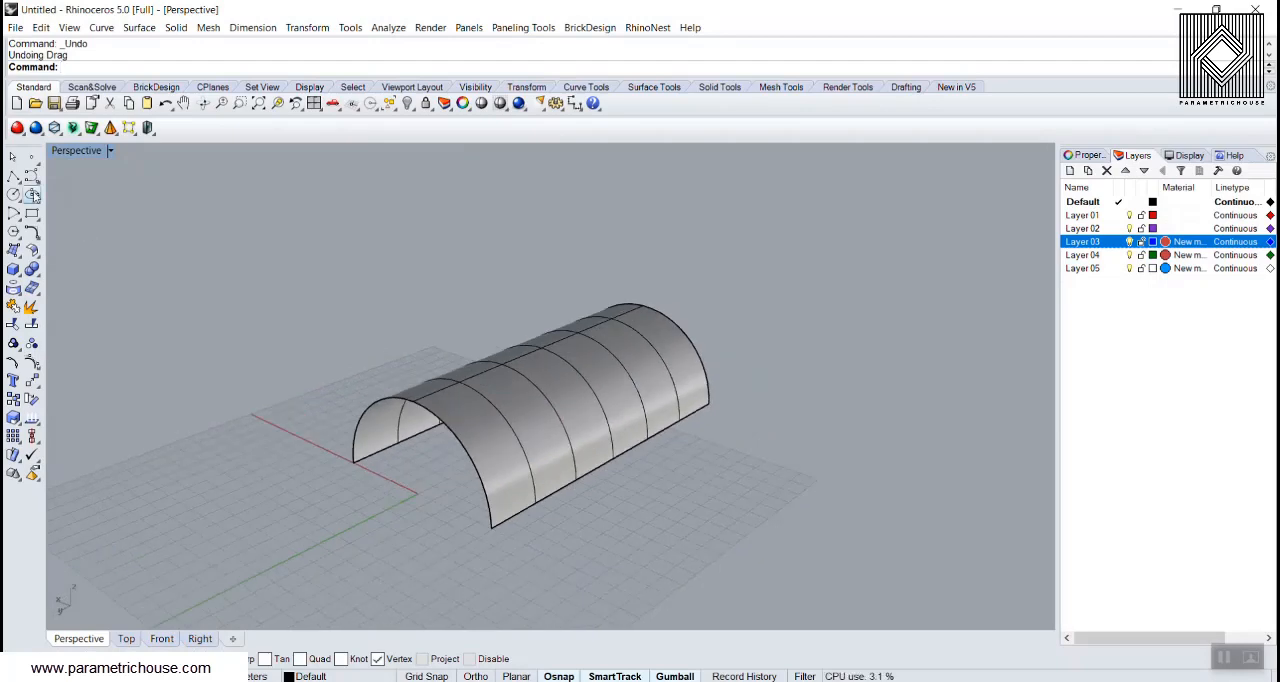
# Step: Draw a straight polyline on the ground connecting the two ends of the second arc
pyautogui.click(14, 177)
pyautogui.moveTo(396, 418); pyautogui.dragTo(450, 405, button='right')
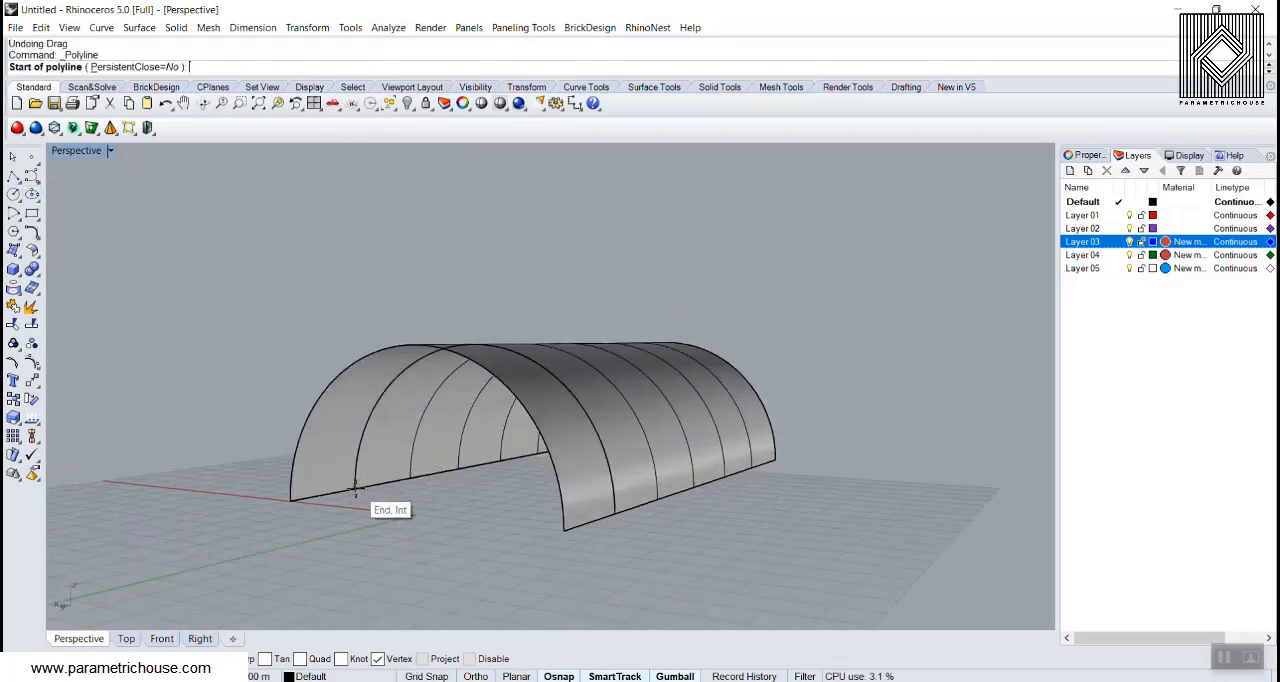
pyautogui.click(355, 490)
pyautogui.click(562, 507)
pyautogui.press('Return')
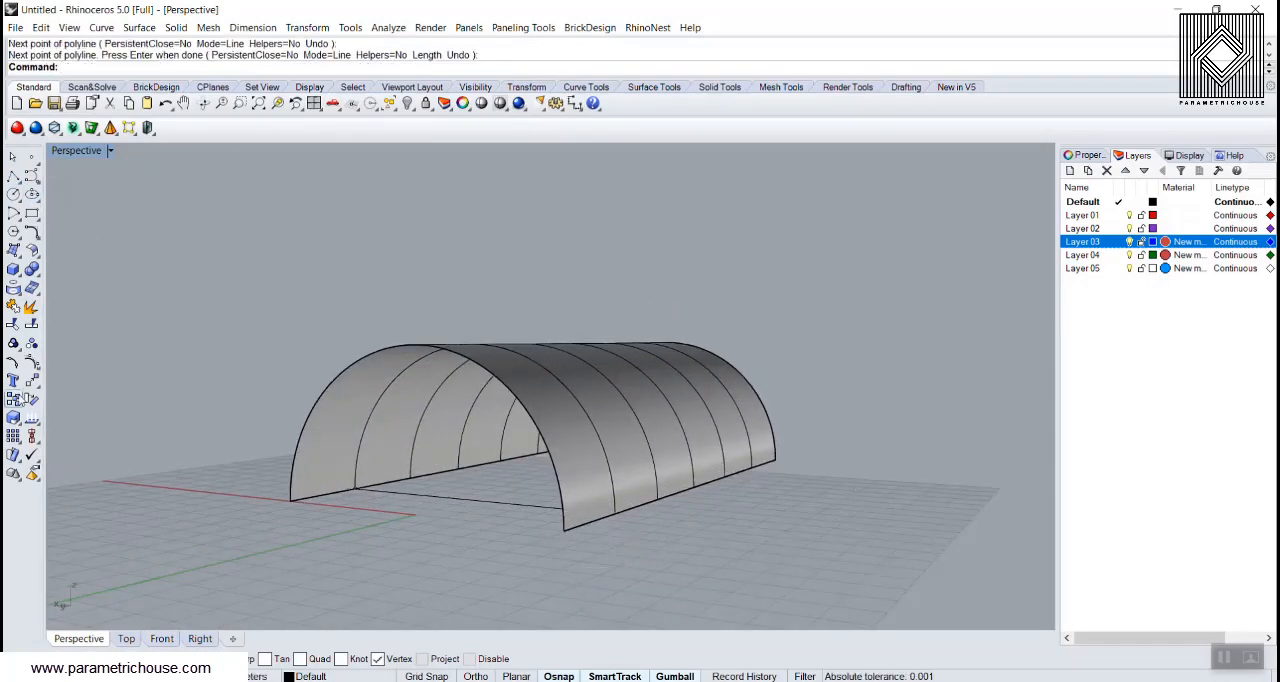
# Step: Copy the base line from the second arc's endpoint to the matching endpoints of the fourth and sixth arcs
pyautogui.click(14, 398)
pyautogui.click(415, 496)
pyautogui.press('Return')
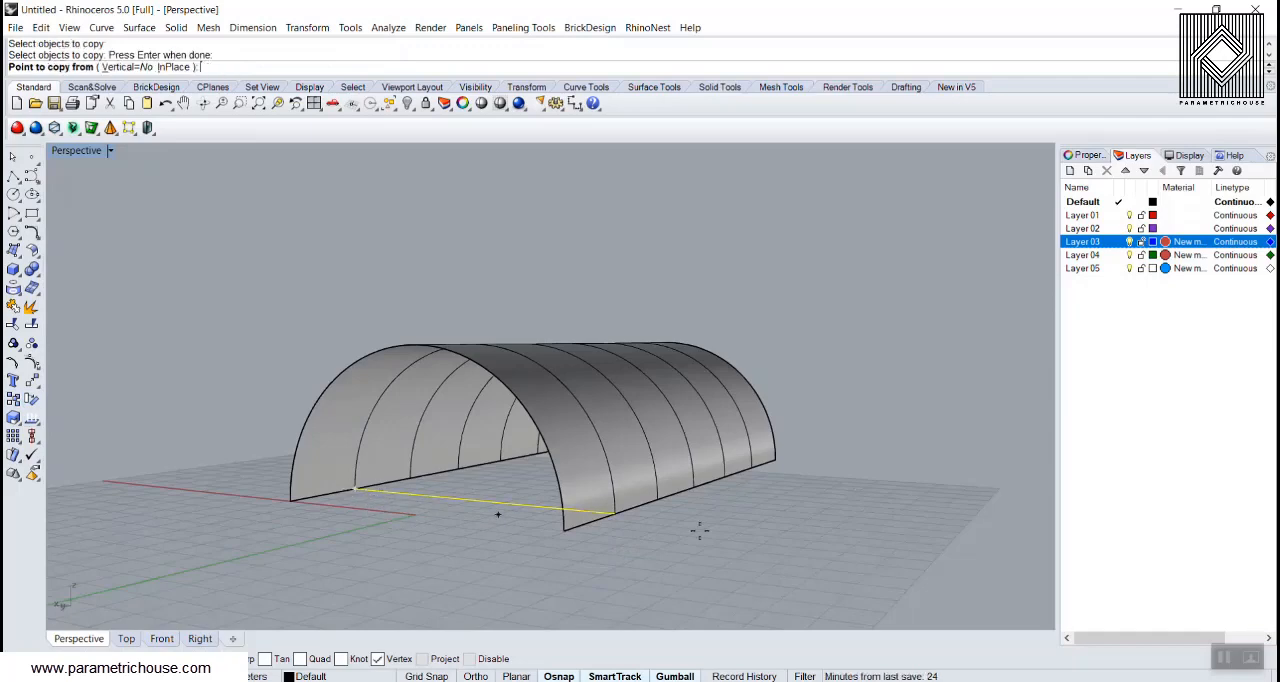
pyautogui.moveTo(698, 531); pyautogui.dragTo(508, 540, button='right')
pyautogui.click(506, 536)
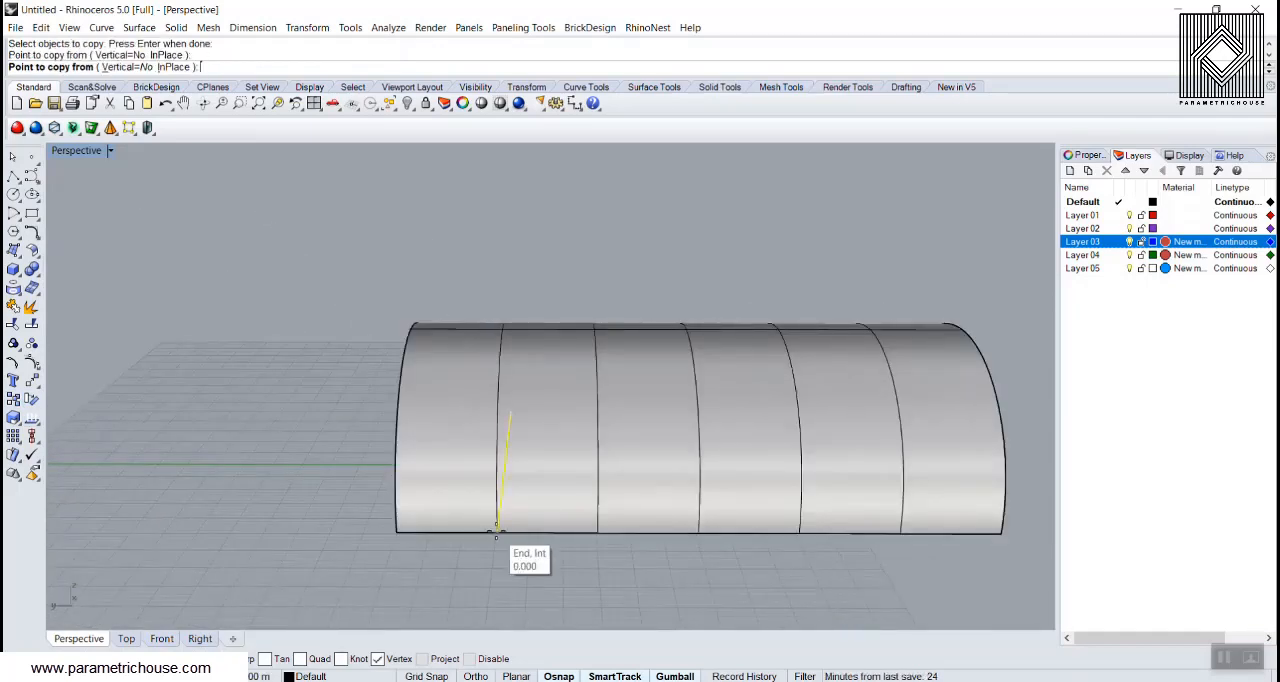
pyautogui.click(698, 532)
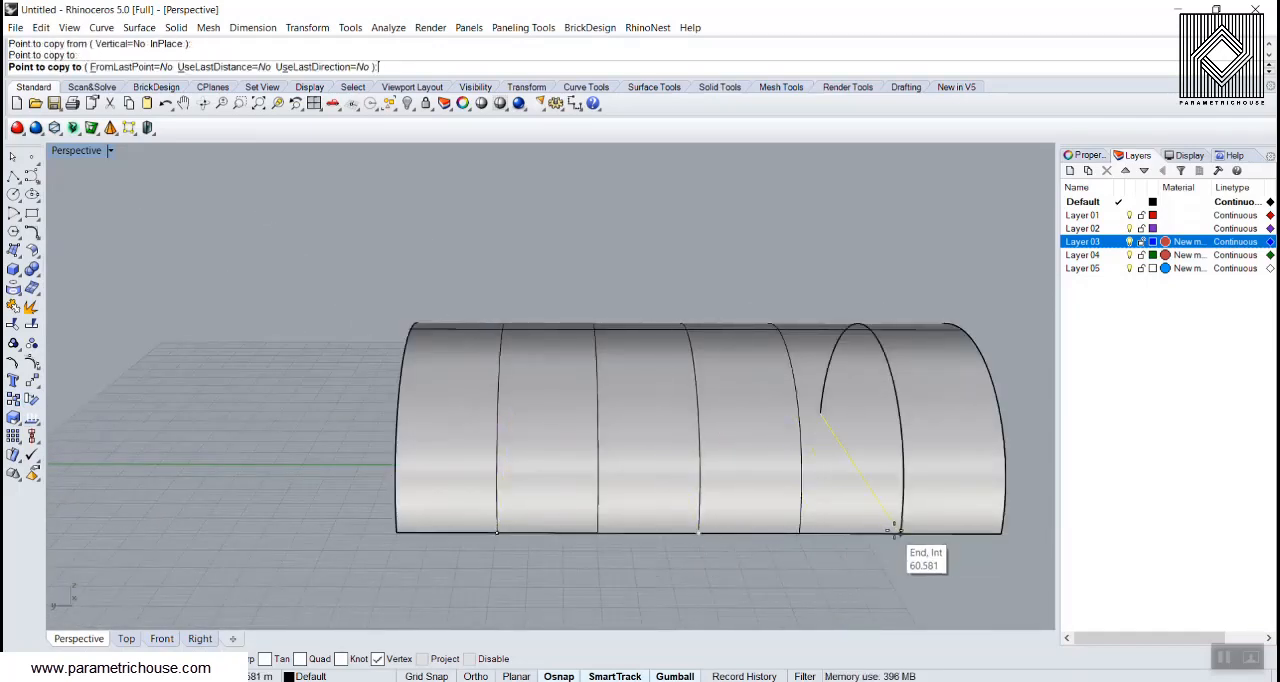
pyautogui.click(895, 531)
pyautogui.press('Return')
# Step: Scale the second arc by a factor of 1.2 about the midpoint of its base line
pyautogui.moveTo(626, 600); pyautogui.dragTo(352, 442, button='right')
pyautogui.click(352, 442)
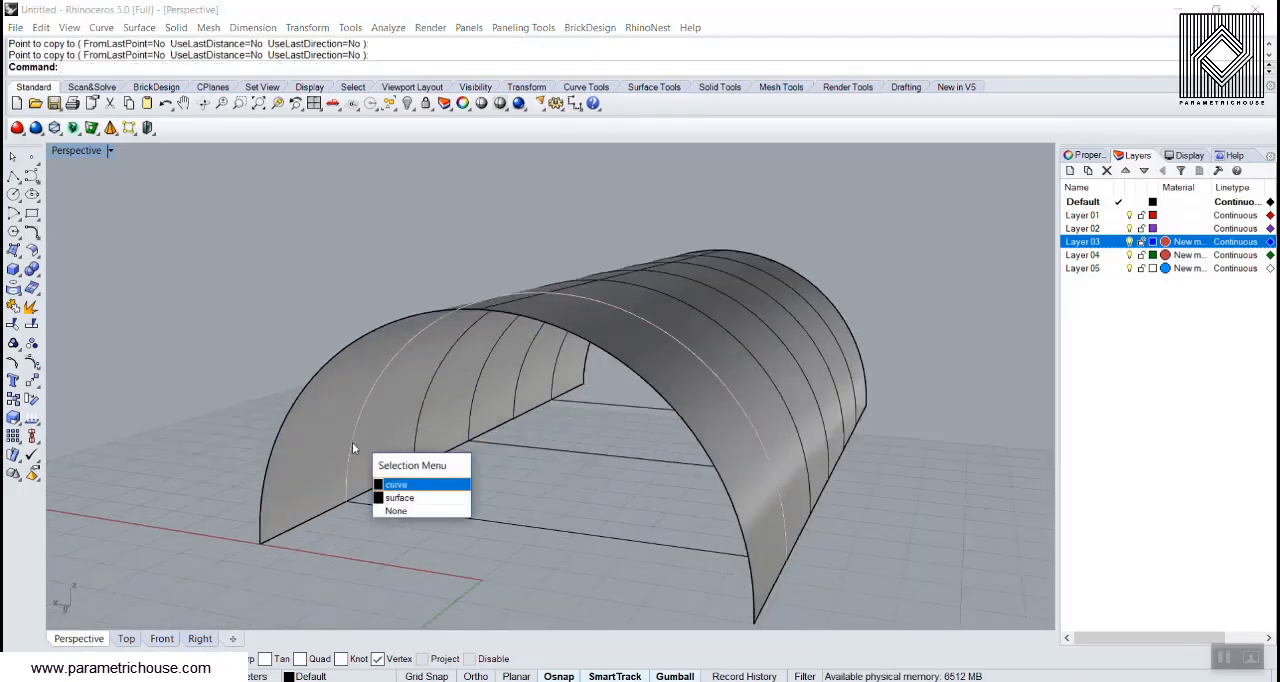
pyautogui.click(396, 484)
pyautogui.write('Scale')
pyautogui.press('Return')
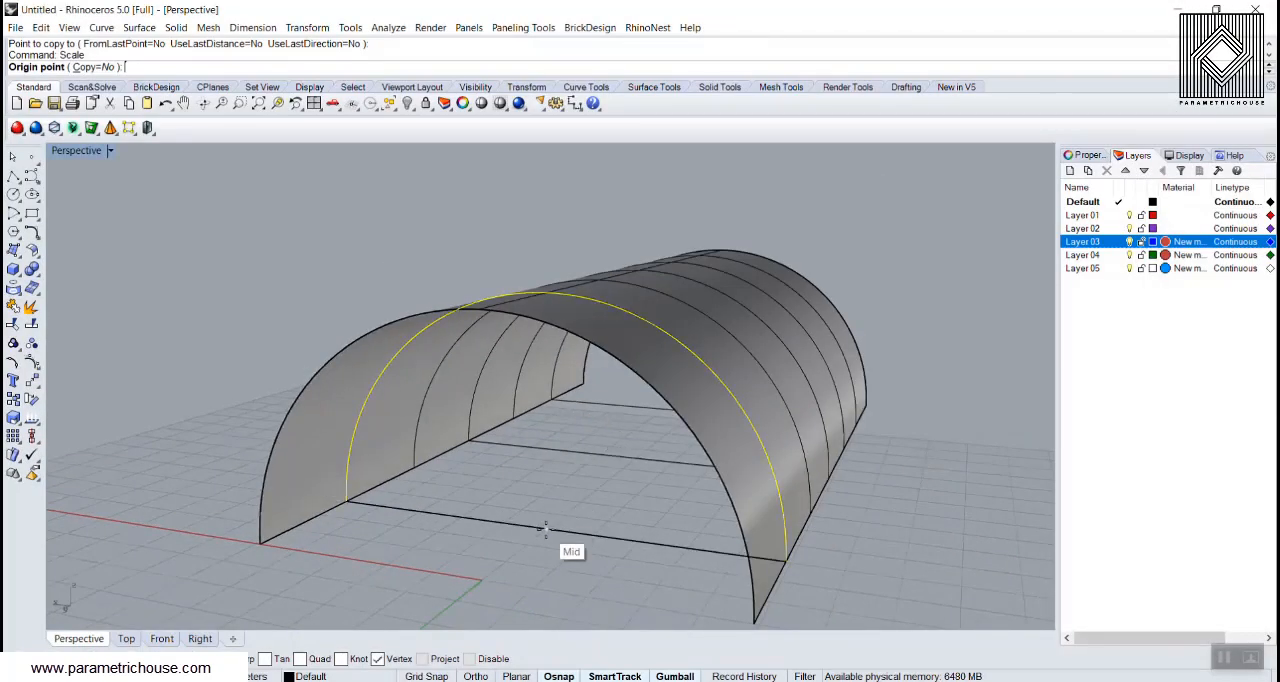
pyautogui.click(546, 532)
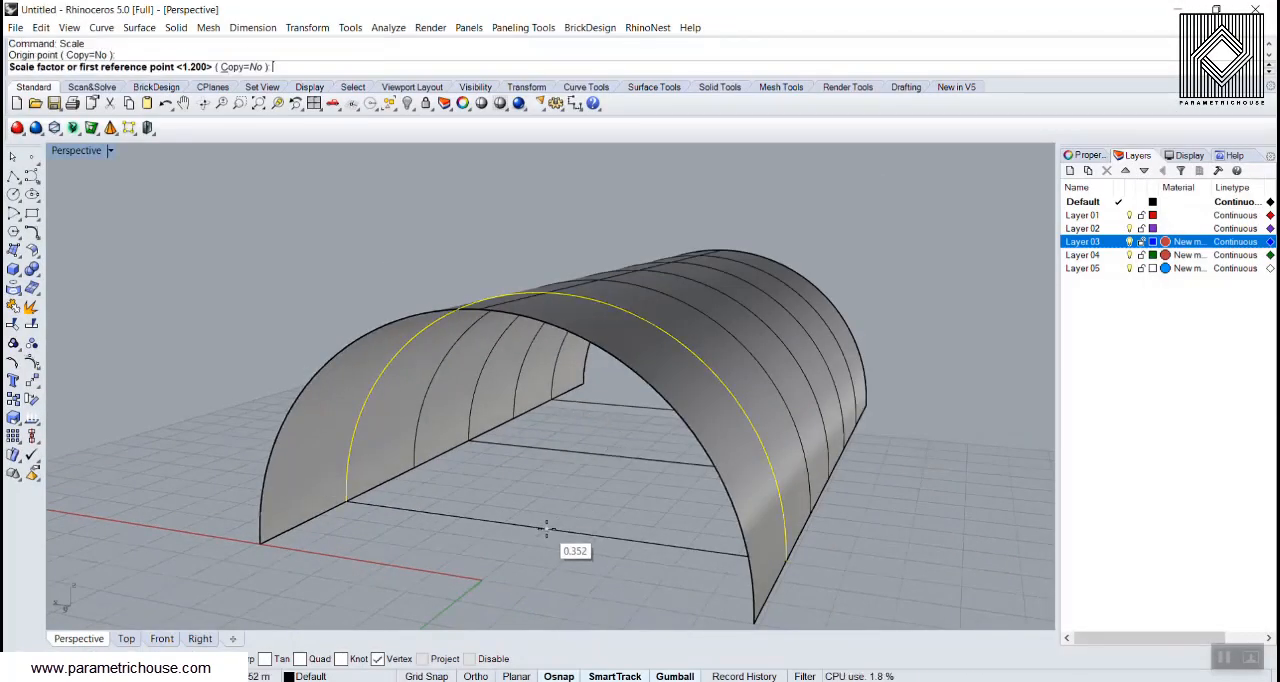
pyautogui.write('1.2')
pyautogui.press('Return')
# Step: Scale the fourth arc by a factor of 1.2 about the midpoint of its base line
pyautogui.moveTo(625, 419); pyautogui.dragTo(529, 425, button='right')
pyautogui.scroll(-4, 529, 425)
pyautogui.click(713, 400)
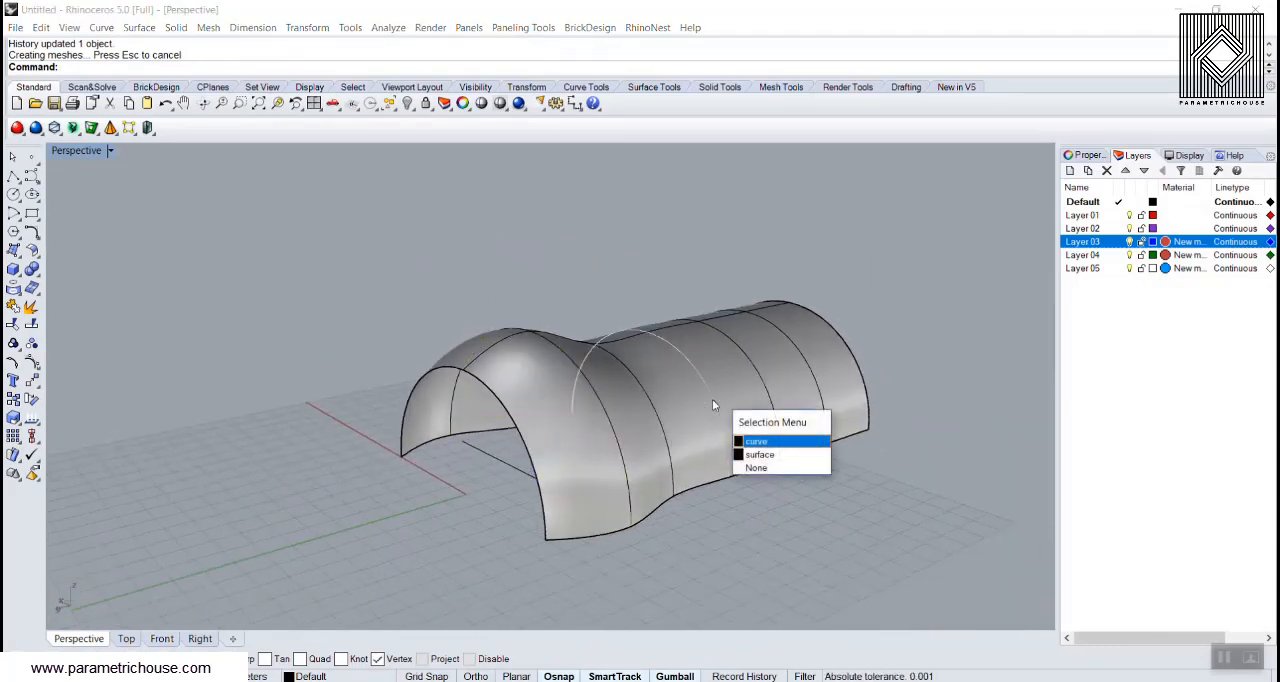
pyautogui.rightClick(713, 400)
pyautogui.rightClick(713, 400)
pyautogui.moveTo(503, 457); pyautogui.dragTo(574, 446, button='right')
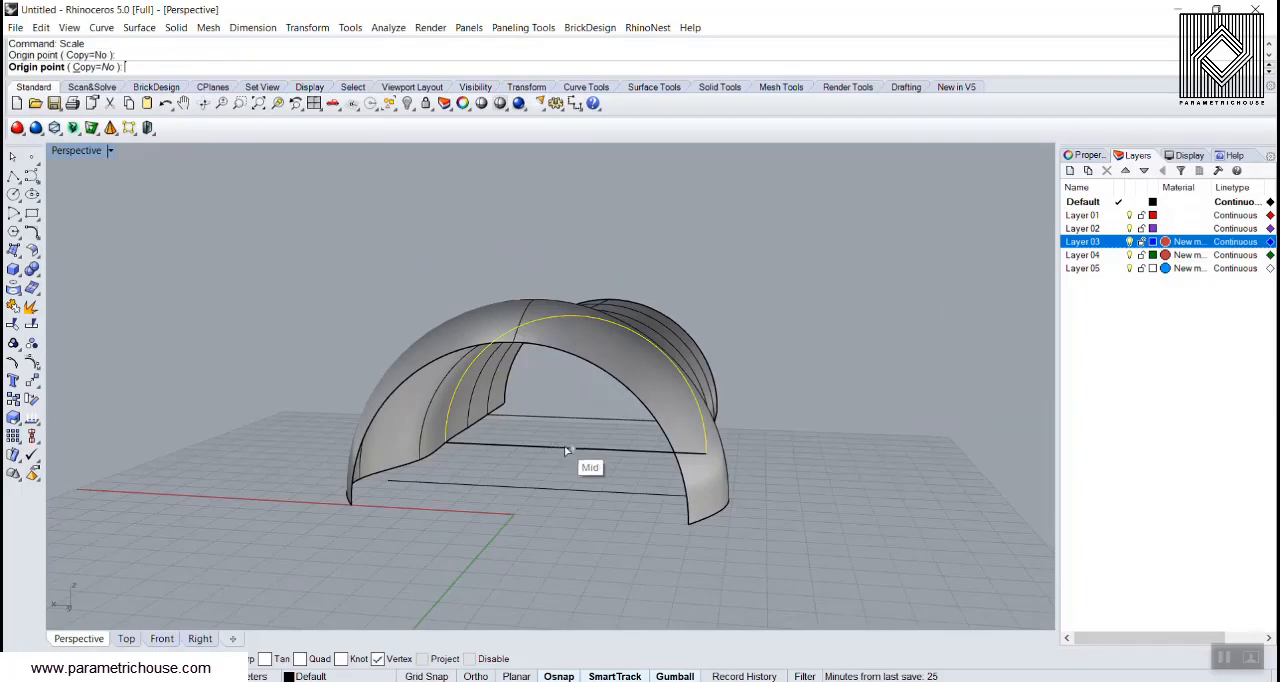
pyautogui.click(564, 447)
pyautogui.write('1.2')
pyautogui.press('Return')
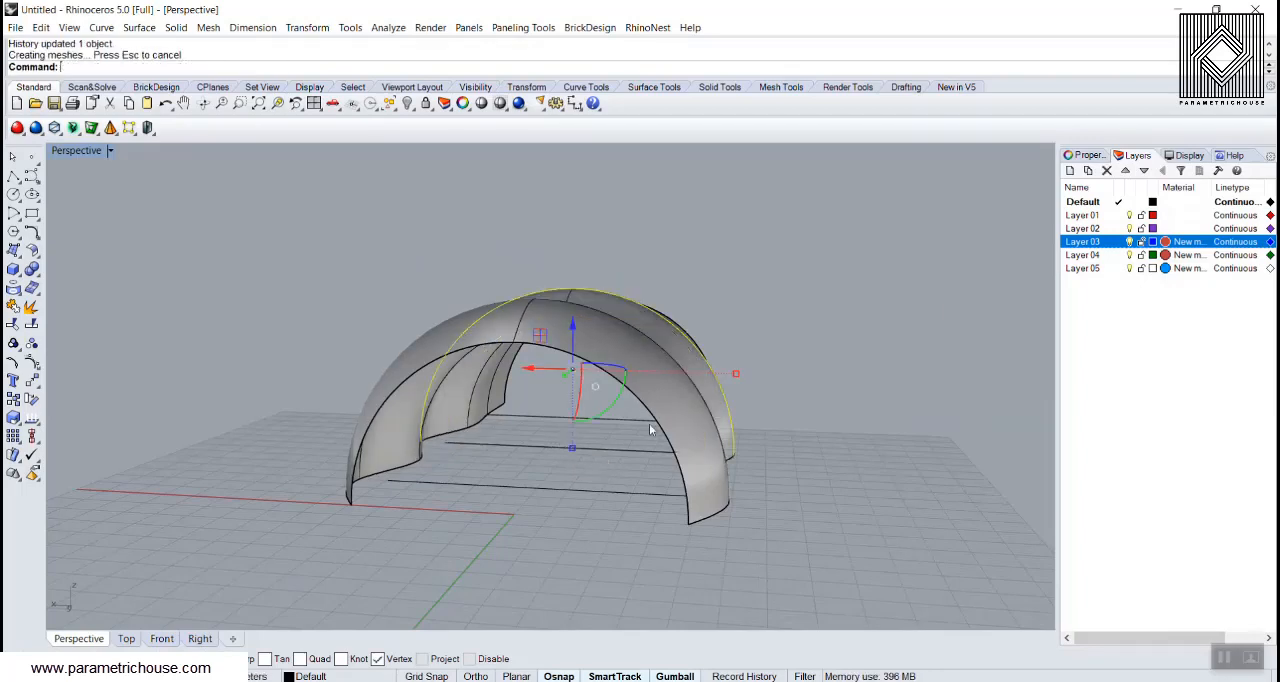
# Step: Scale the sixth arc by a factor of 1.2 about the midpoint of its base line
pyautogui.moveTo(690, 408); pyautogui.dragTo(500, 388, button='right')
pyautogui.scroll(-4, 728, 403)
pyautogui.scroll(7, 788, 403)
pyautogui.click(798, 406)
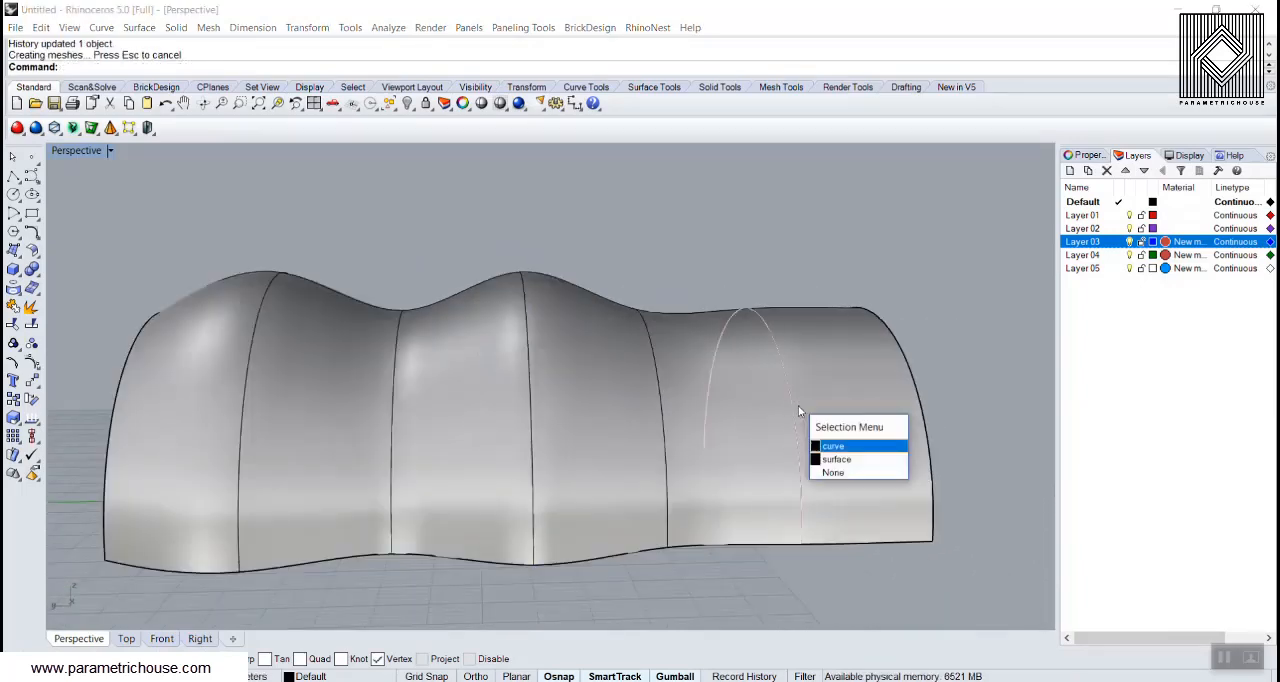
pyautogui.click(834, 446)
pyautogui.moveTo(925, 405); pyautogui.dragTo(645, 500, button='right')
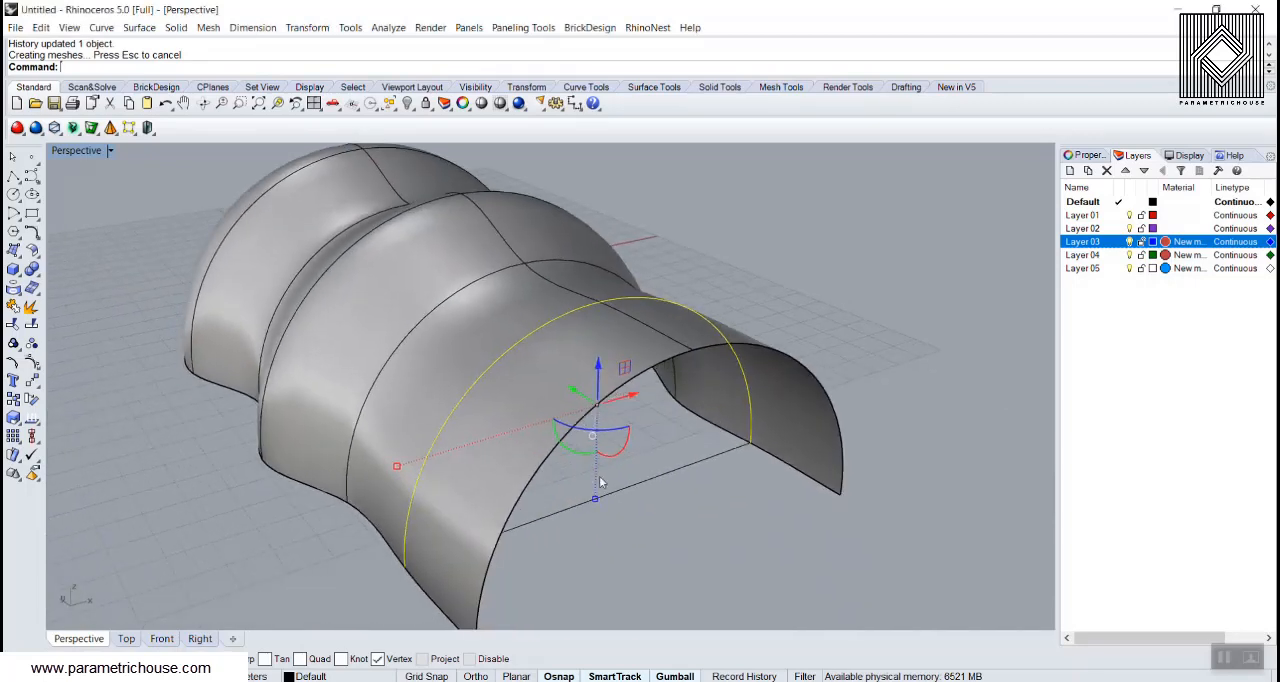
pyautogui.press('Return')
pyautogui.click(595, 504)
pyautogui.write('1')
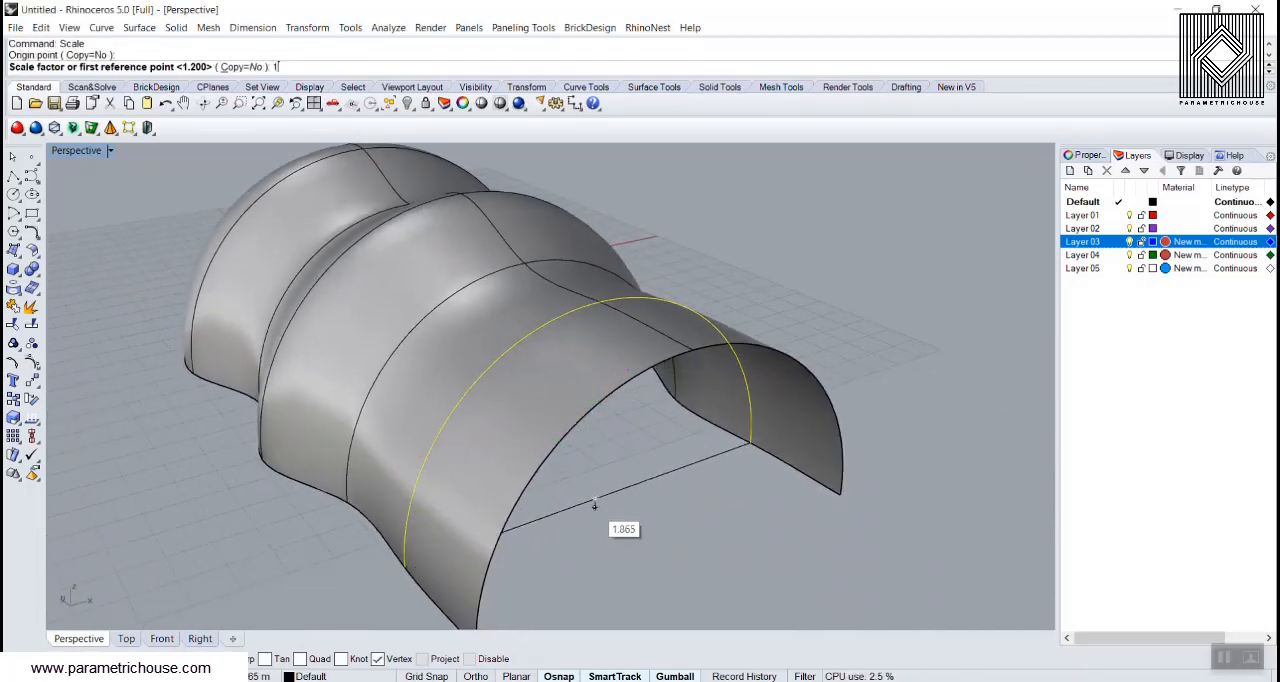
pyautogui.write('.2')
pyautogui.press('Return')
pyautogui.click(738, 543)
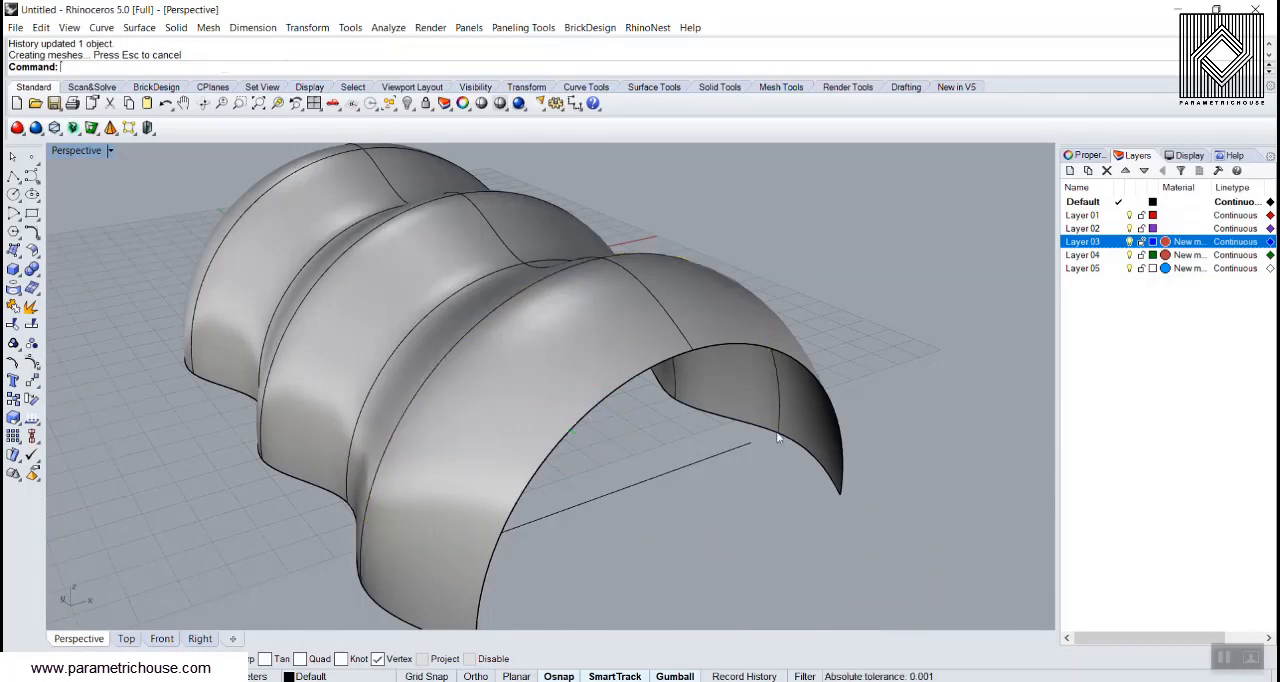
# Step: Move the lofted surface away from its source curves and delete all the arcs and base lines
pyautogui.scroll(-6, 777, 437)
pyautogui.moveTo(690, 405)
pyautogui.mouseDown(button='right')
pyautogui.moveTo(757, 477)
pyautogui.moveTo(691, 420)
pyautogui.mouseUp(button='right')
pyautogui.keyDown('shift'); pyautogui.moveTo(611, 393); pyautogui.dragTo(717, 468, button='right'); pyautogui.keyUp('shift')
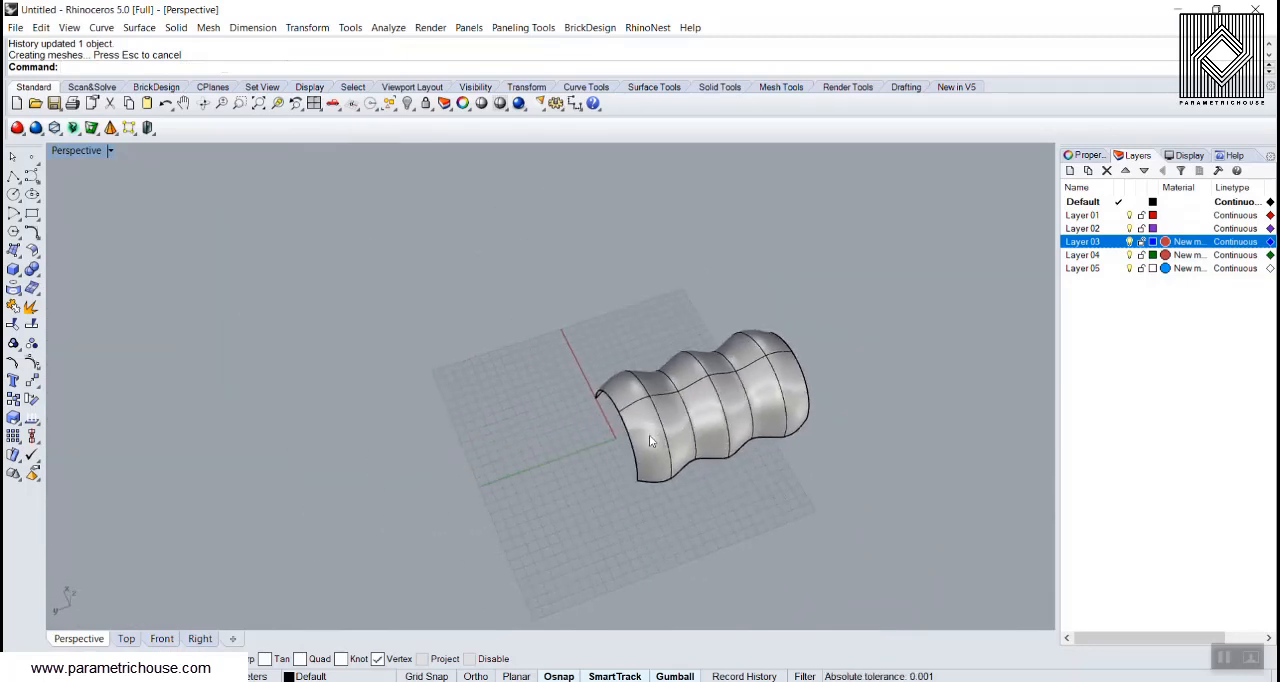
pyautogui.moveTo(649, 437); pyautogui.dragTo(378, 368)
pyautogui.press('Return')
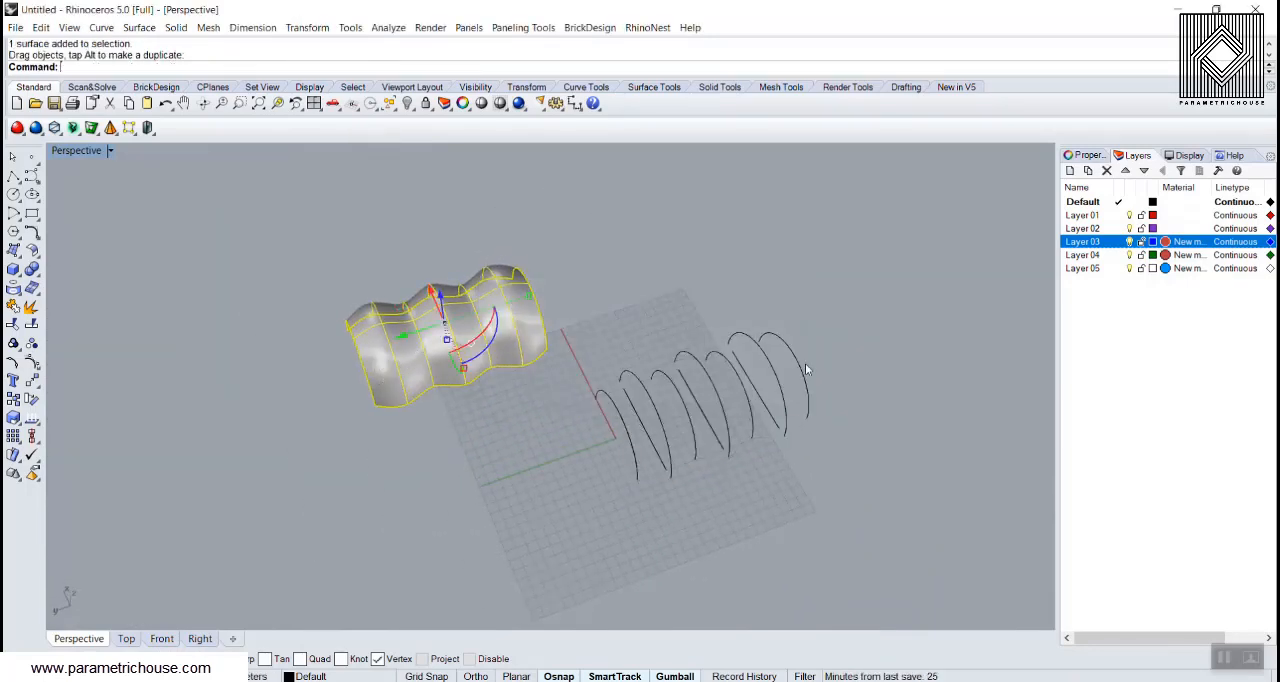
pyautogui.moveTo(846, 329); pyautogui.dragTo(584, 503)
pyautogui.press('Delete')
# Step: Stretch the wavy surface slightly along the Y axis with the gumball's scale handle
pyautogui.moveTo(510, 413); pyautogui.dragTo(388, 380, button='right')
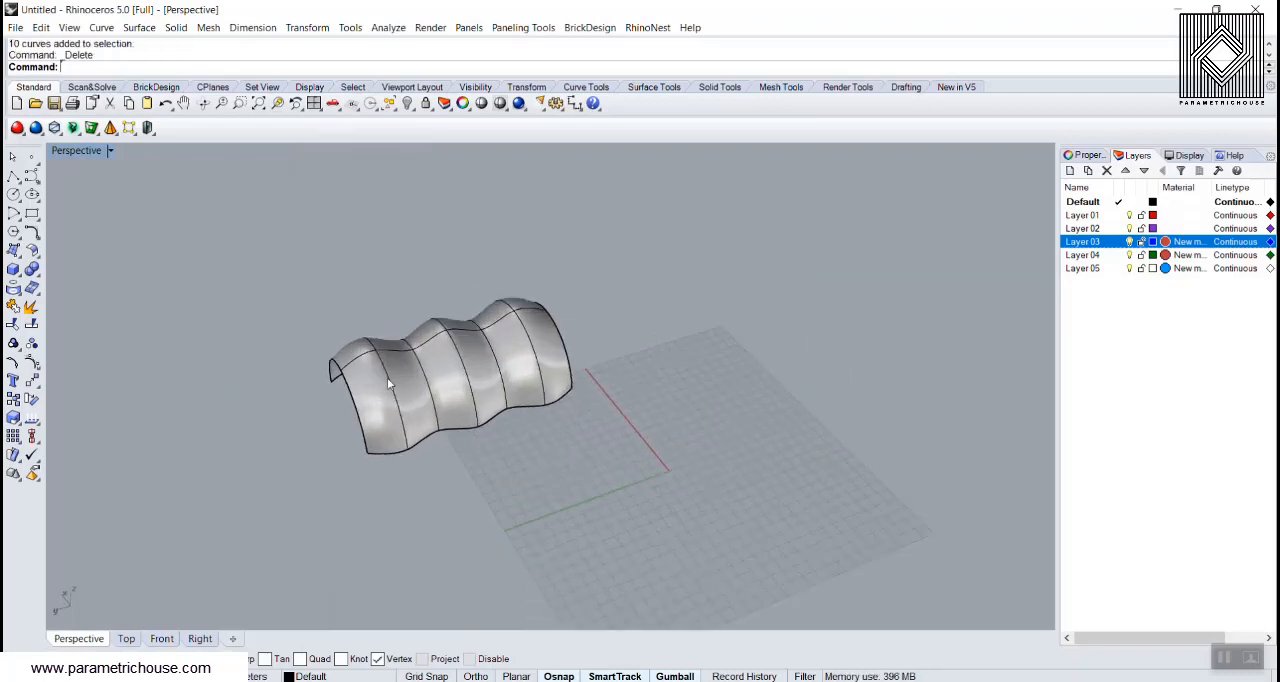
pyautogui.scroll(6, 389, 384)
pyautogui.click(387, 384)
pyautogui.moveTo(698, 292); pyautogui.dragTo(726, 288)
pyautogui.click(838, 369)
# Step: Rebuild the wavy surface with 30 points and degree 3 in both U and V, deleting the input
pyautogui.moveTo(834, 415); pyautogui.dragTo(495, 367, button='right')
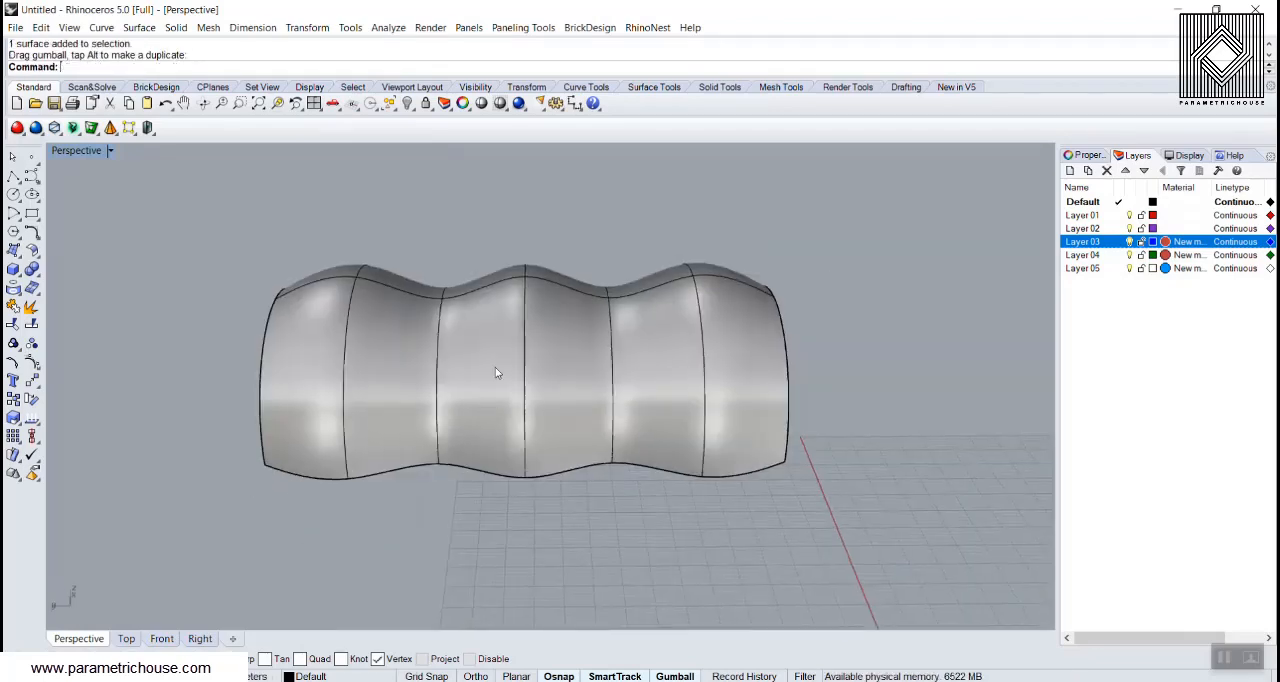
pyautogui.click(495, 367)
pyautogui.write('Rebuild')
pyautogui.press('Return')
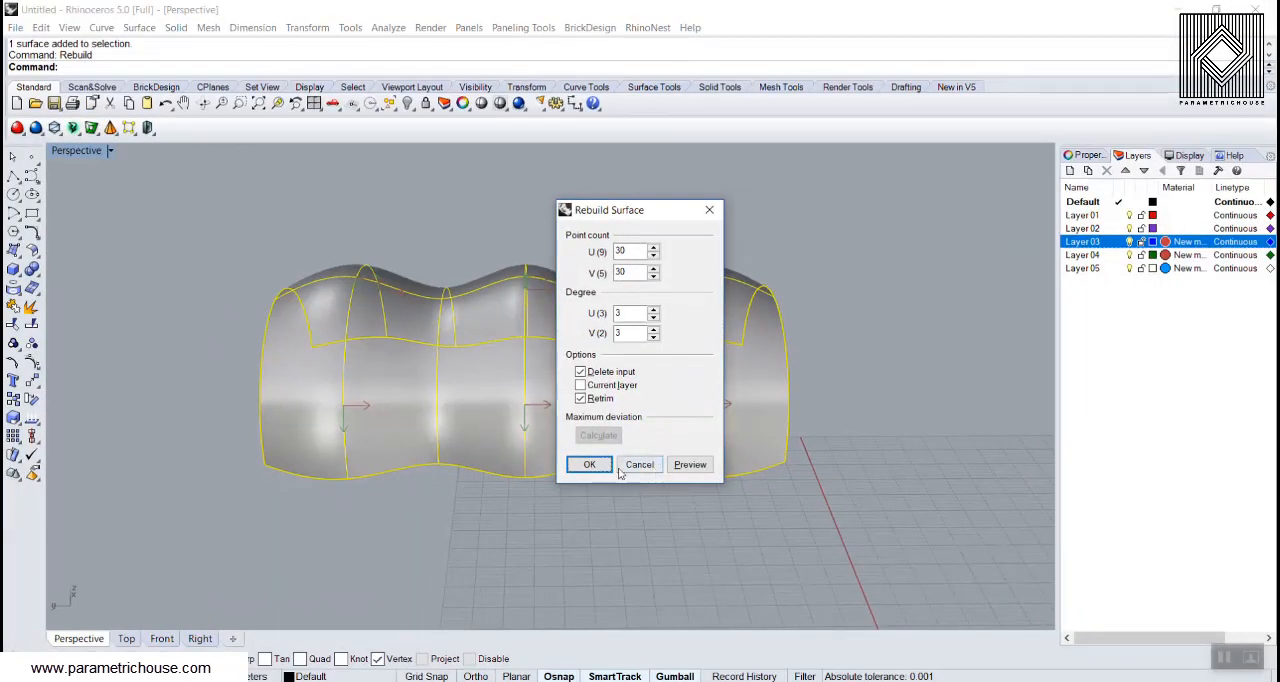
pyautogui.click(587, 467)
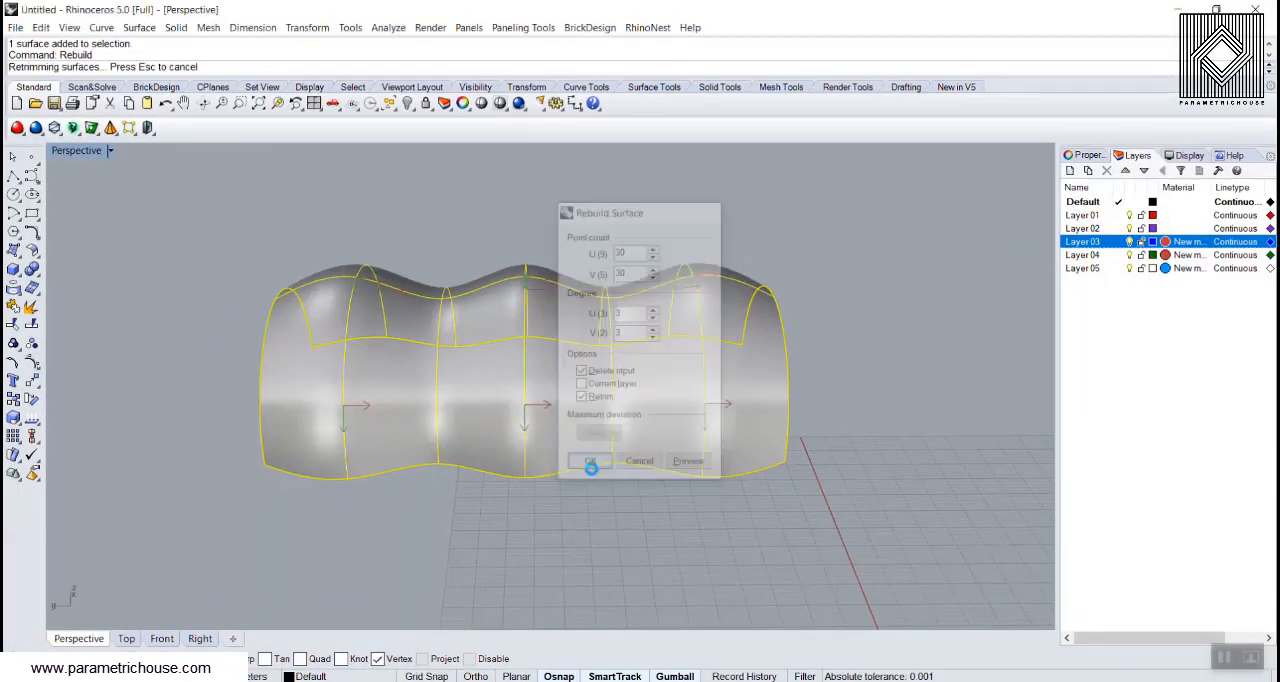
# Step: Lengthen the rebuilt surface a little more along the Y axis by gumball scaling
pyautogui.moveTo(325, 430)
pyautogui.mouseDown(button='right')
pyautogui.moveTo(630, 381)
pyautogui.moveTo(595, 382)
pyautogui.moveTo(620, 405)
pyautogui.moveTo(383, 362)
pyautogui.mouseUp(button='right')
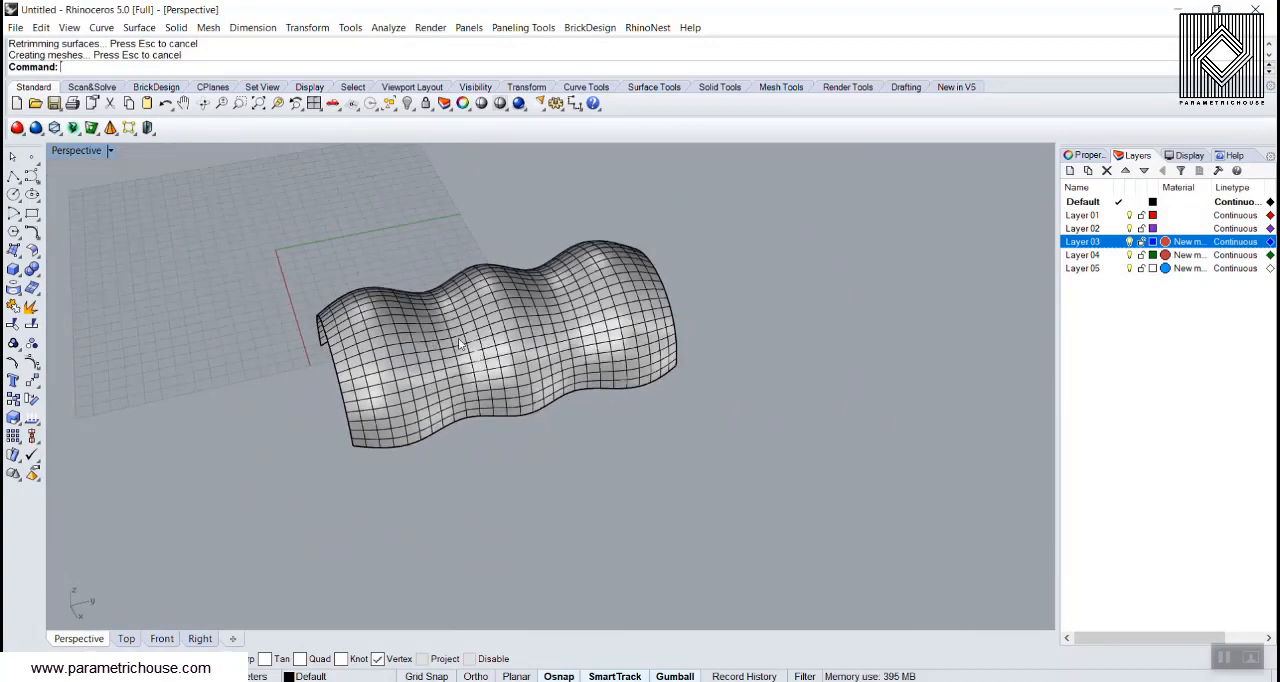
pyautogui.click(460, 344)
pyautogui.moveTo(328, 357); pyautogui.dragTo(307, 362)
pyautogui.click(277, 459)
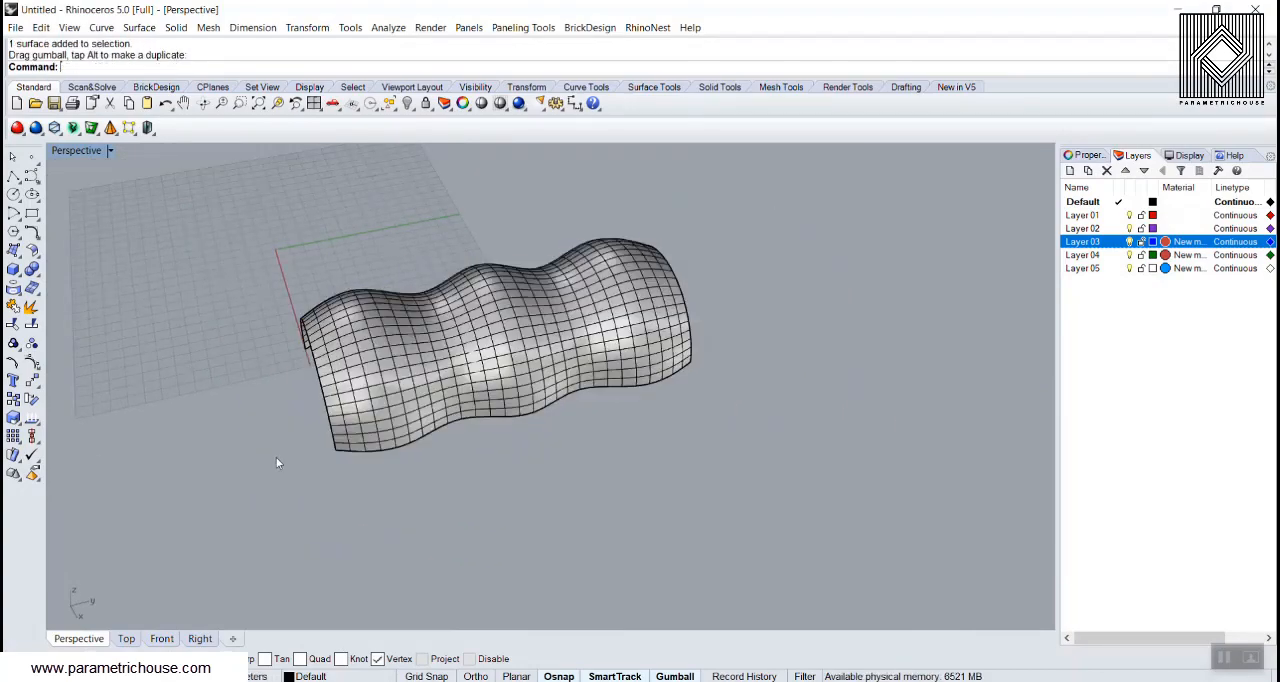
# Step: Unroll the wavy surface flat with UnrollSrfUV, keeping linear direction Natural and including no curves
pyautogui.moveTo(391, 359); pyautogui.dragTo(612, 345, button='right')
pyautogui.moveTo(493, 377); pyautogui.dragTo(536, 380, button='right')
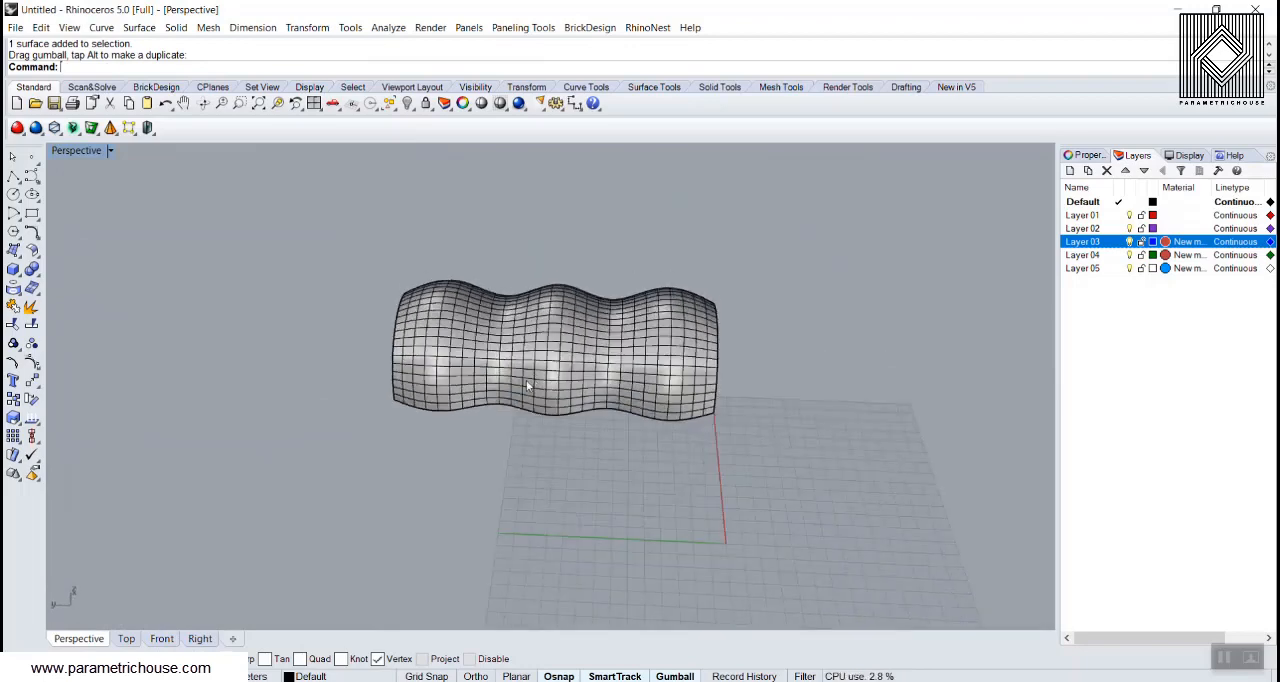
pyautogui.write('UnrollSrfUV')
pyautogui.press('Return')
pyautogui.click(557, 373)
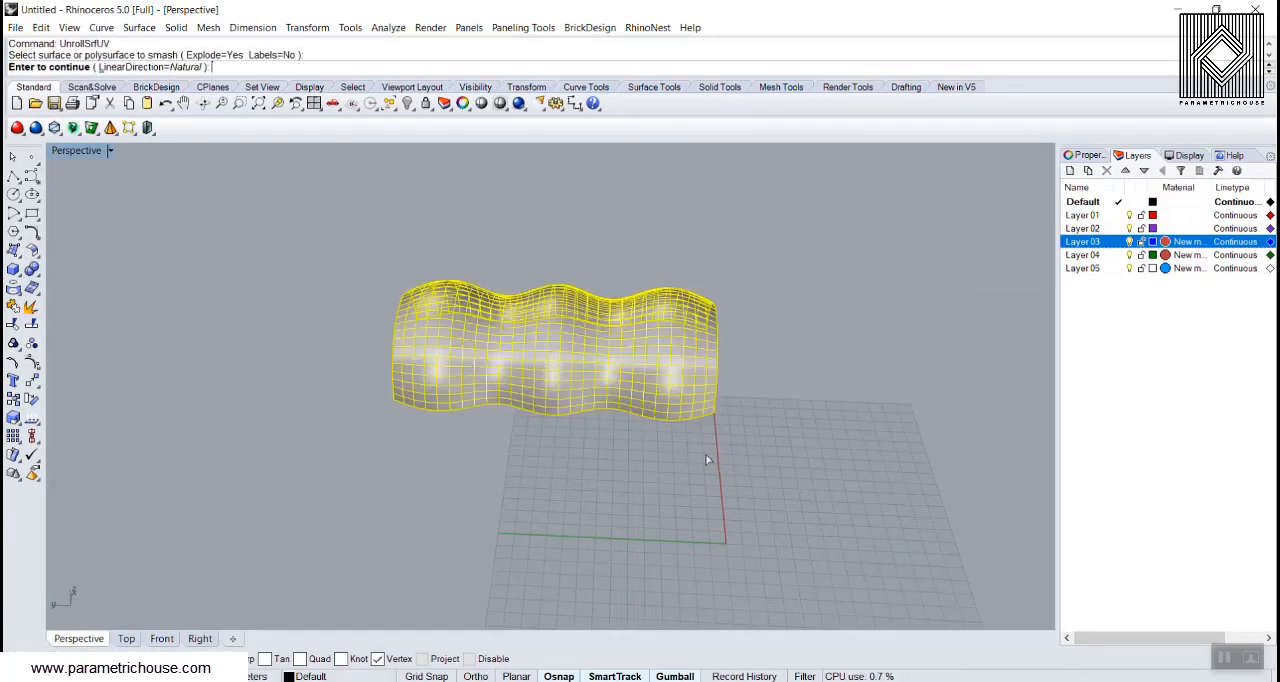
pyautogui.keyDown('shift'); pyautogui.moveTo(709, 457); pyautogui.dragTo(529, 408, button='right'); pyautogui.keyUp('shift')
pyautogui.press('Return')
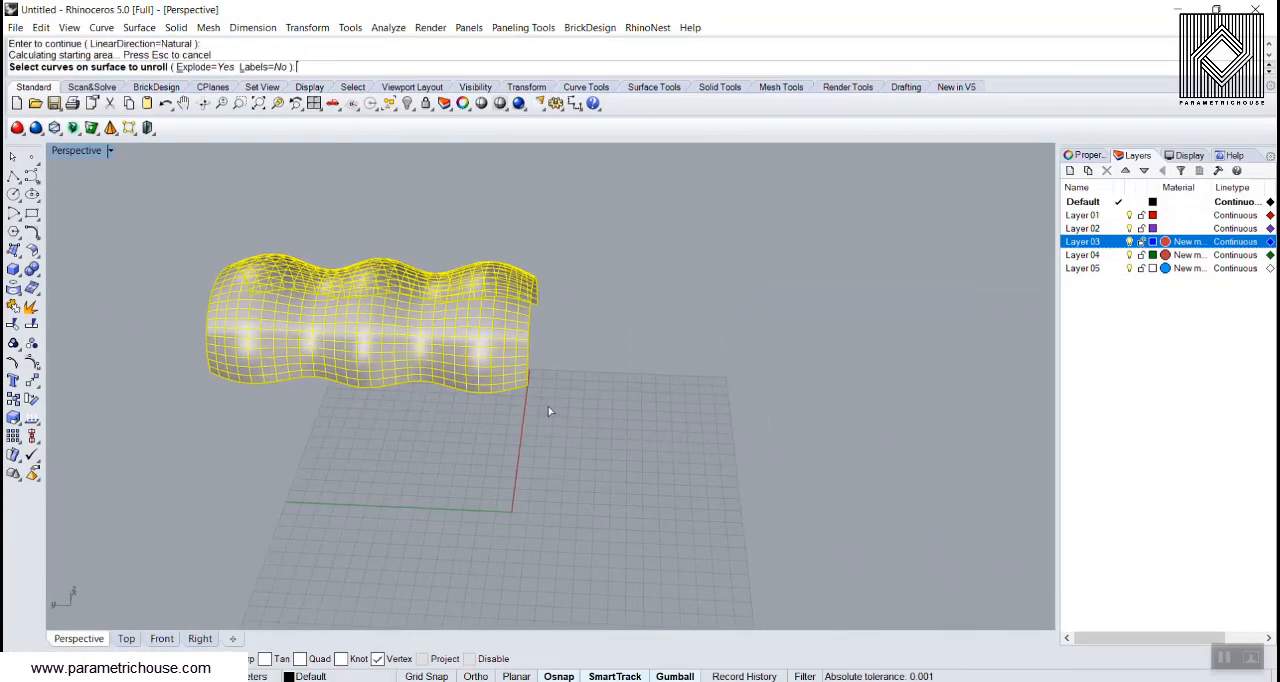
pyautogui.press('Return')
pyautogui.scroll(-3, 620, 385)
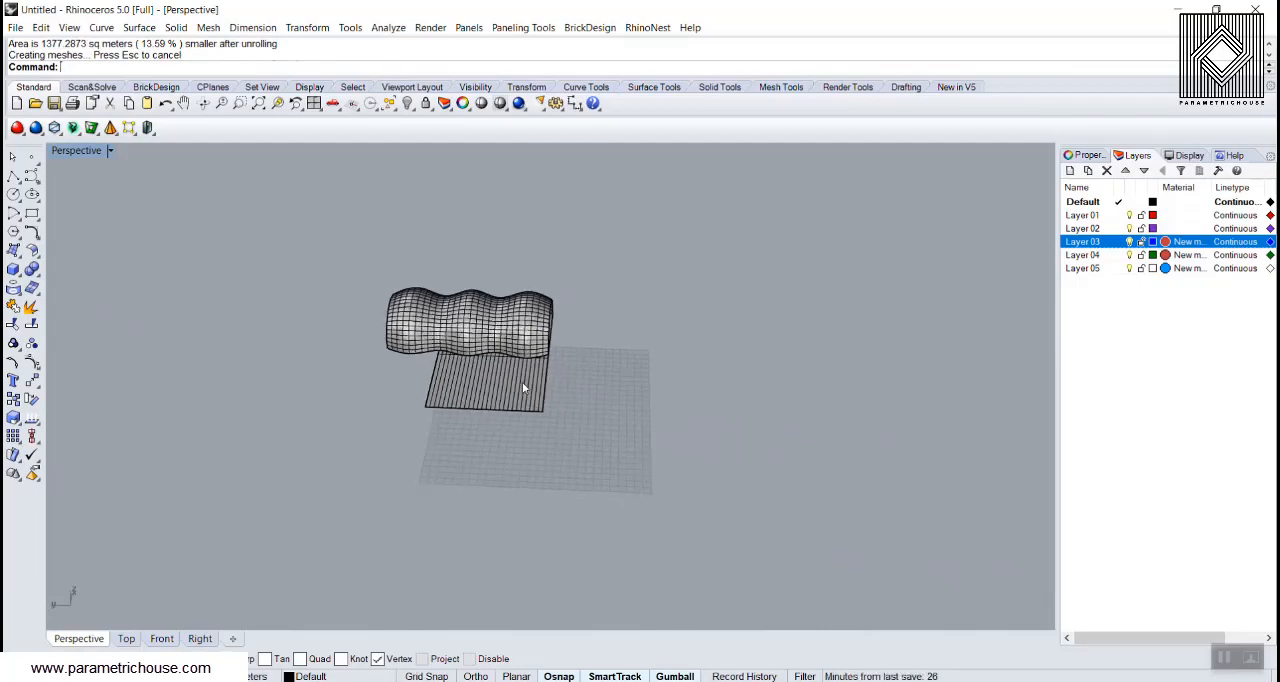
# Step: Move the unrolled flat surface clear of the wavy surface
pyautogui.moveTo(522, 382); pyautogui.dragTo(678, 414)
pyautogui.moveTo(717, 389); pyautogui.dragTo(665, 345, button='right')
pyautogui.moveTo(738, 289)
pyautogui.mouseDown(button='right')
pyautogui.moveTo(509, 249)
pyautogui.moveTo(573, 349)
pyautogui.mouseUp(button='right')
pyautogui.moveTo(772, 333); pyautogui.dragTo(433, 311, button='right')
pyautogui.moveTo(514, 362); pyautogui.dragTo(345, 345, button='right')
# Step: Contour the wavy surface along the diagonal between two opposite base corners with a spacing of 5
pyautogui.scroll(6, 626, 329)
pyautogui.click(588, 307)
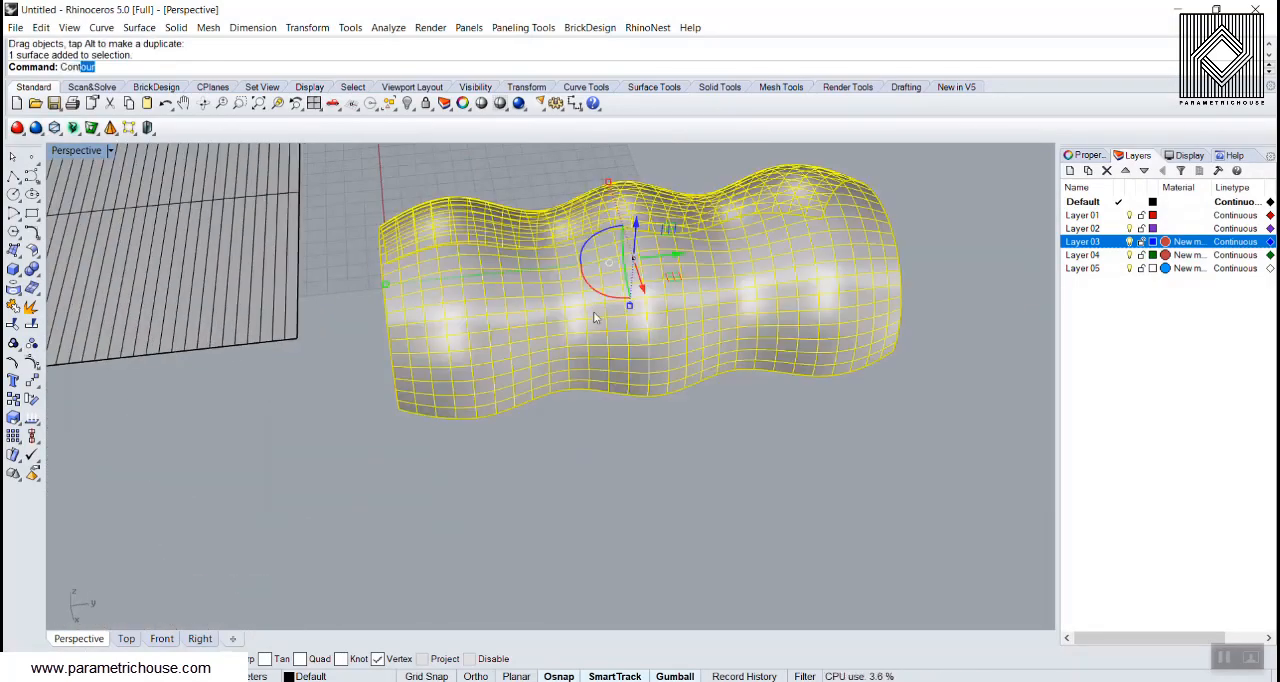
pyautogui.press('Return')
pyautogui.moveTo(649, 300); pyautogui.dragTo(423, 428, button='right')
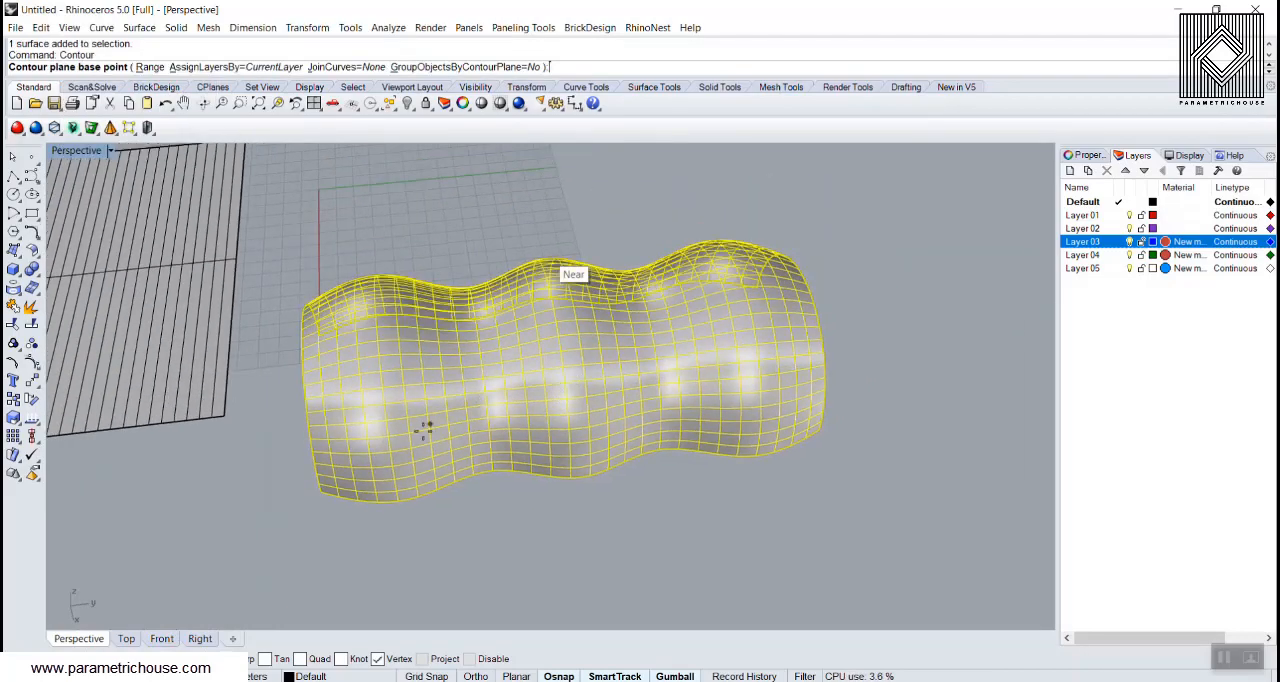
pyautogui.click(325, 490)
pyautogui.moveTo(834, 334); pyautogui.dragTo(632, 327, button='right')
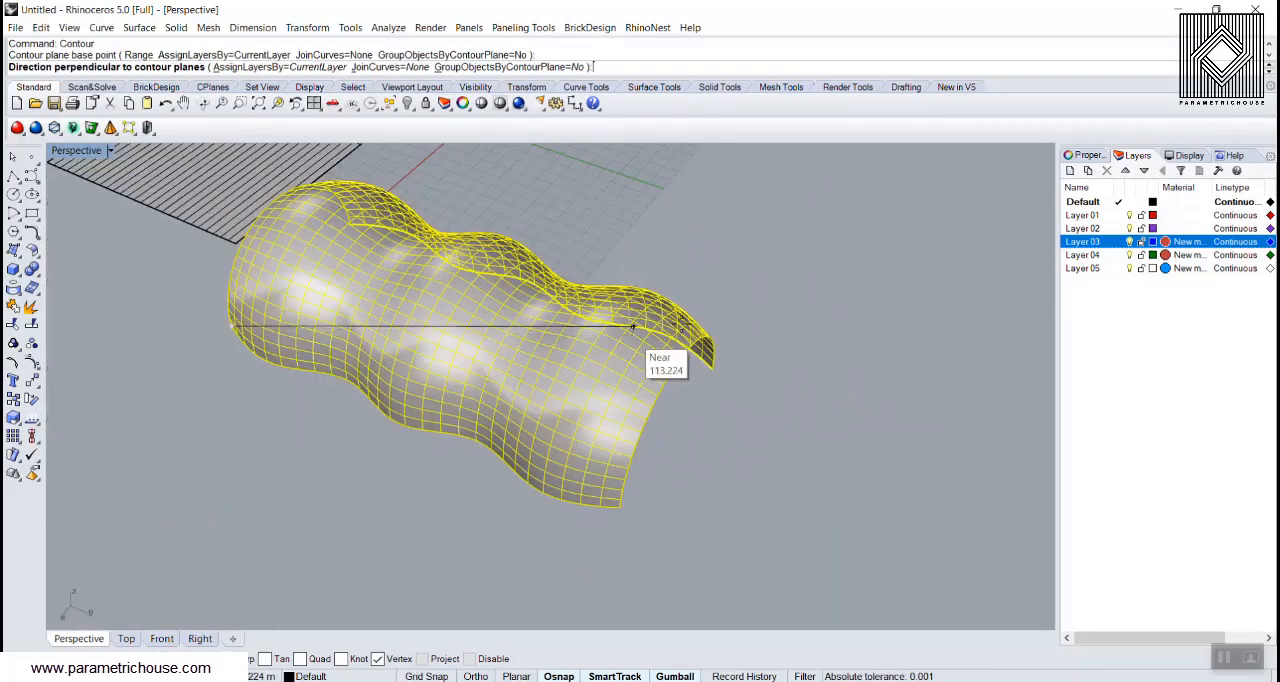
pyautogui.click(714, 368)
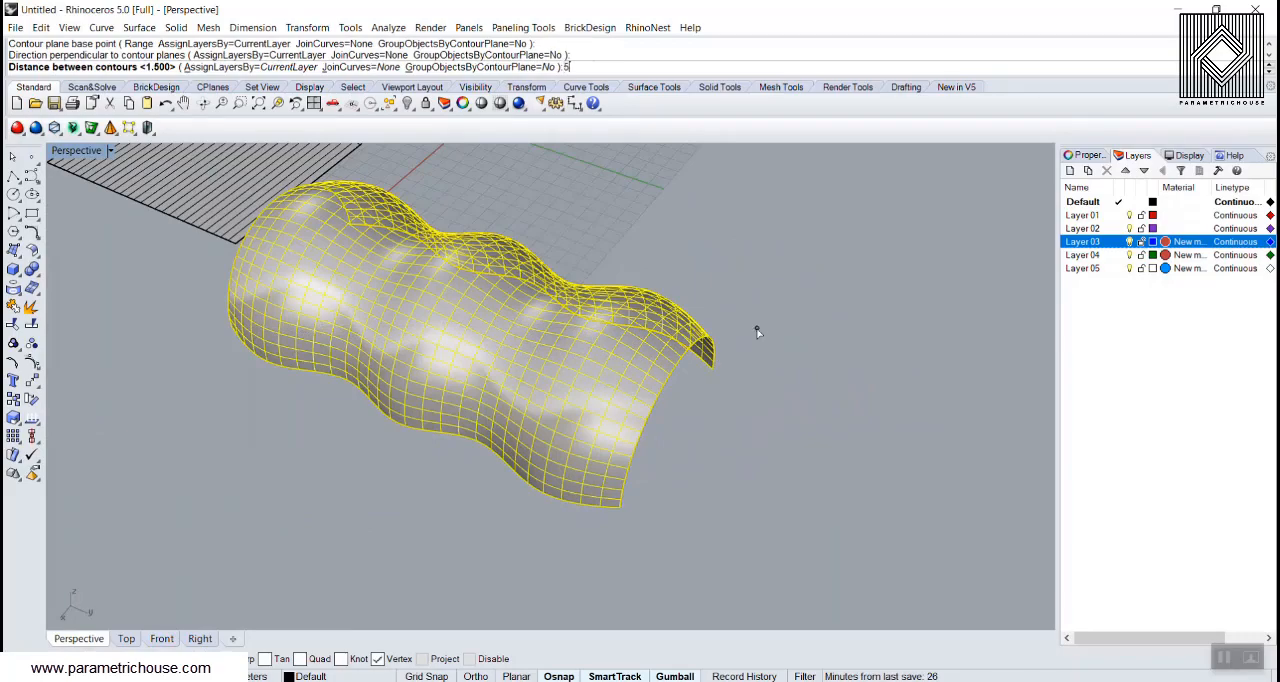
pyautogui.press('Return')
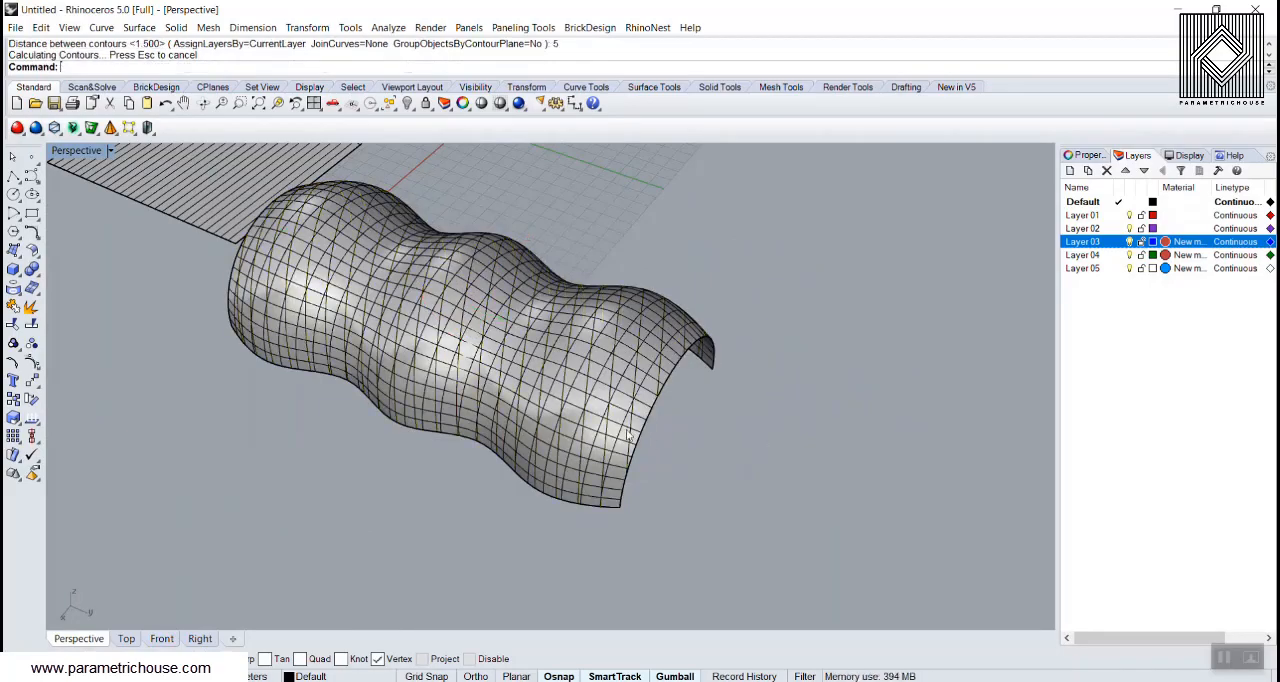
# Step: Contour the wavy surface along its other base diagonal, keeping the contour spacing at 5
pyautogui.scroll(2, 628, 436)
pyautogui.click(619, 352)
pyautogui.rightClick(621, 549)
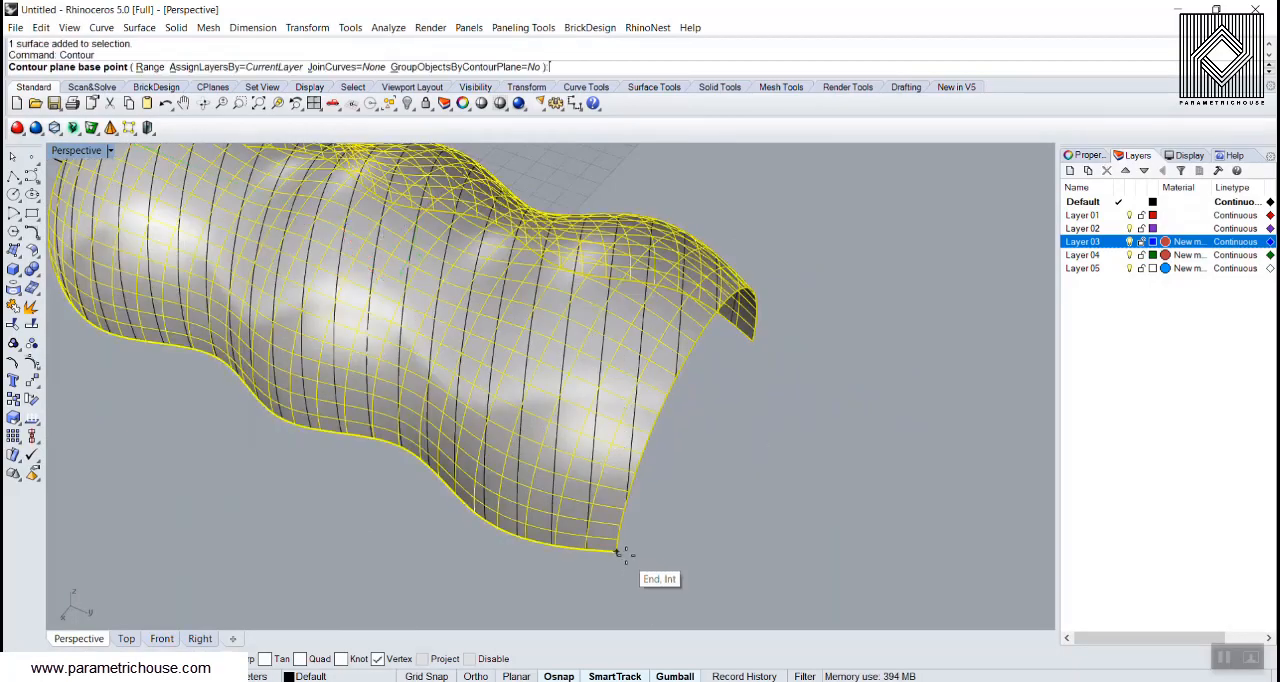
pyautogui.click(619, 551)
pyautogui.scroll(-3, 736, 557)
pyautogui.moveTo(424, 408); pyautogui.dragTo(452, 484, button='right')
pyautogui.keyDown('shift'); pyautogui.moveTo(200, 579); pyautogui.dragTo(414, 497, button='right'); pyautogui.keyUp('shift')
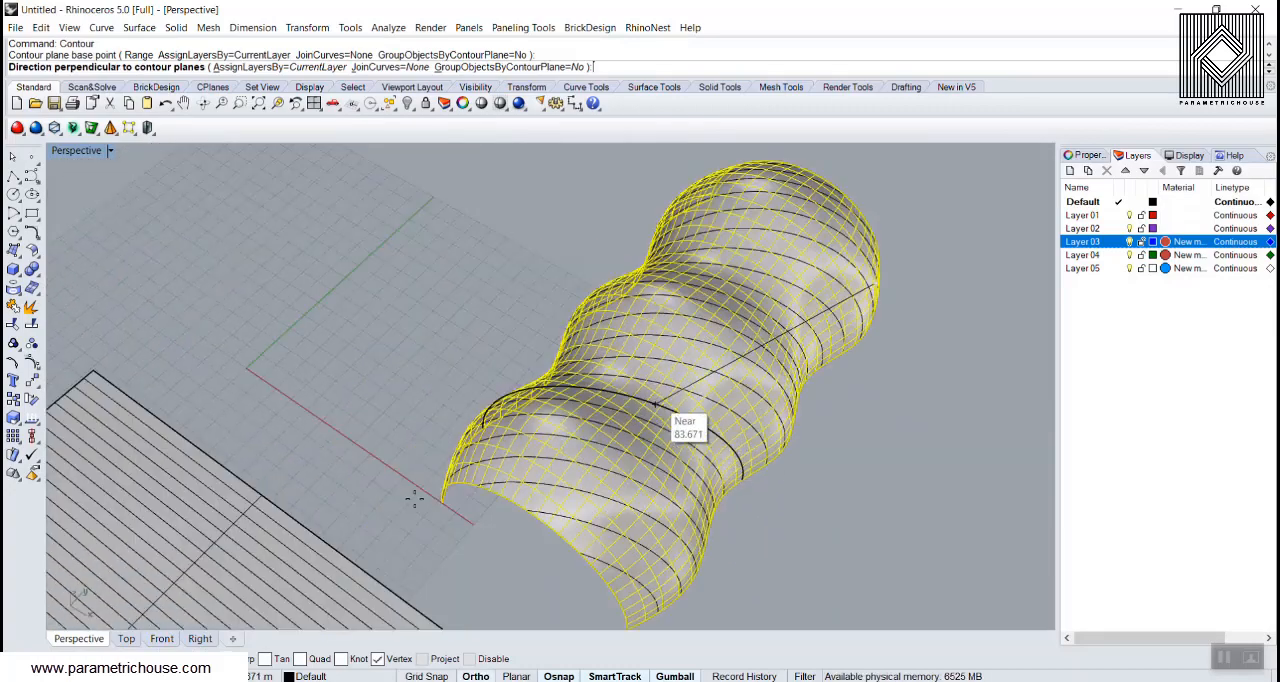
pyautogui.scroll(2, 442, 521)
pyautogui.click(443, 497)
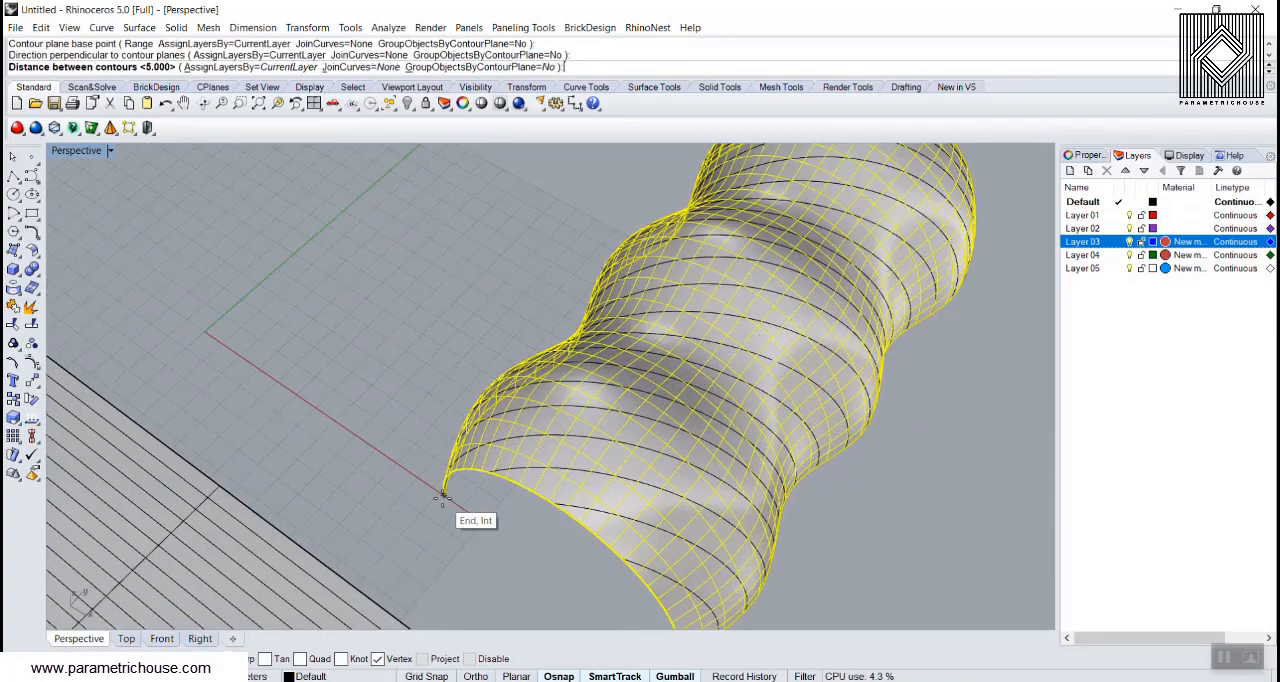
pyautogui.press('Return')
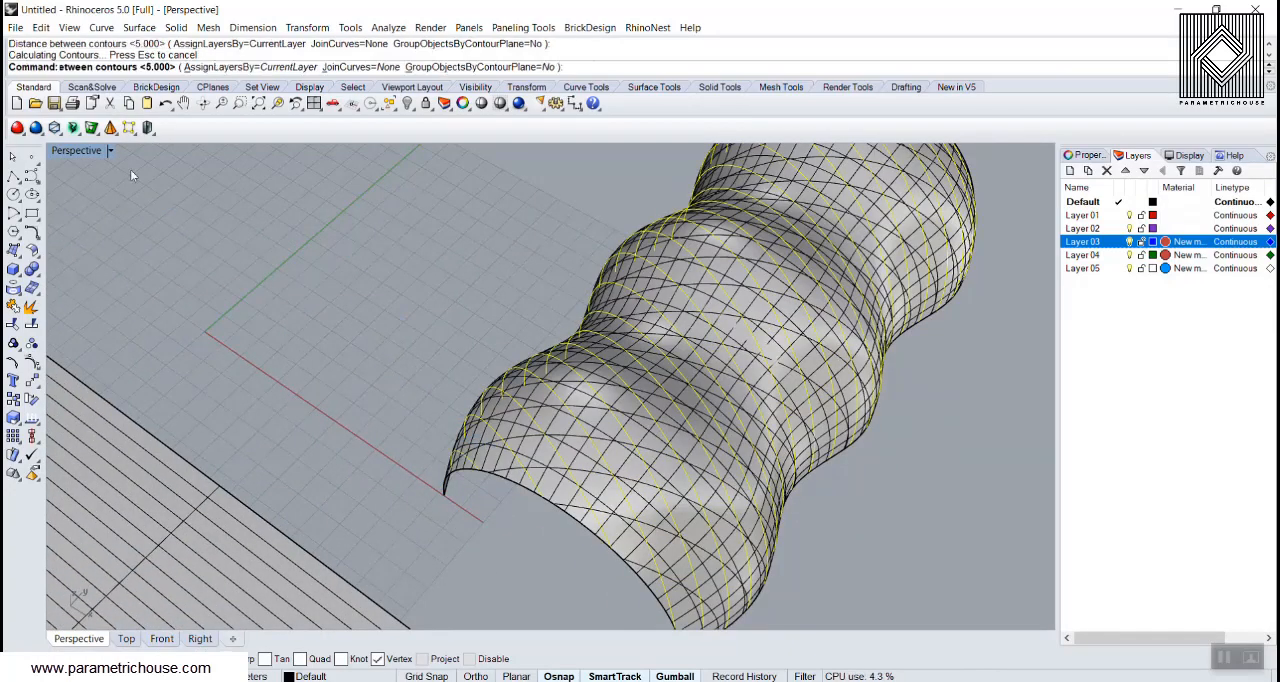
# Step: Show the model in Rendered display and examine the crossing contour pattern along the sides, crown and open end
pyautogui.click(90, 151)
pyautogui.click(100, 222)
pyautogui.moveTo(389, 264); pyautogui.dragTo(491, 257, button='right')
pyautogui.click(491, 257)
pyautogui.scroll(-3, 521, 275)
pyautogui.scroll(6, 568, 441)
pyautogui.moveTo(607, 358); pyautogui.dragTo(538, 372, button='right')
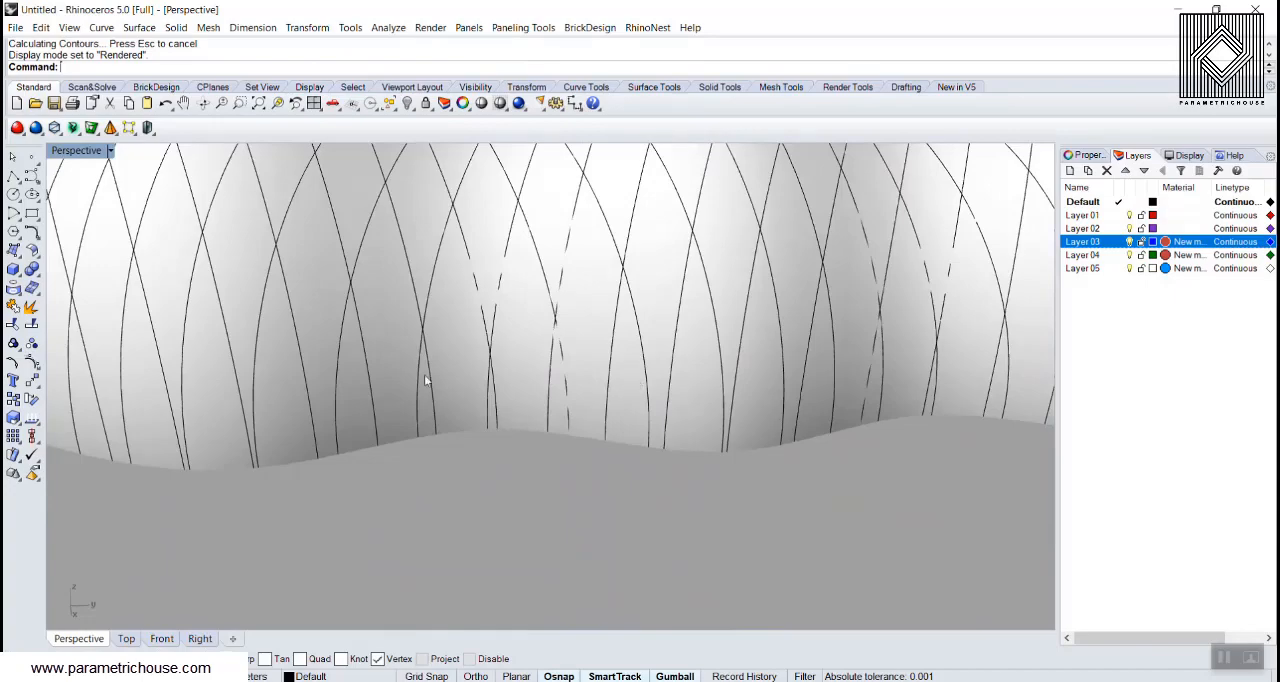
pyautogui.moveTo(425, 375); pyautogui.dragTo(777, 415, button='right')
pyautogui.scroll(-6, 285, 378)
pyautogui.scroll(6, 516, 413)
pyautogui.scroll(-6, 456, 398)
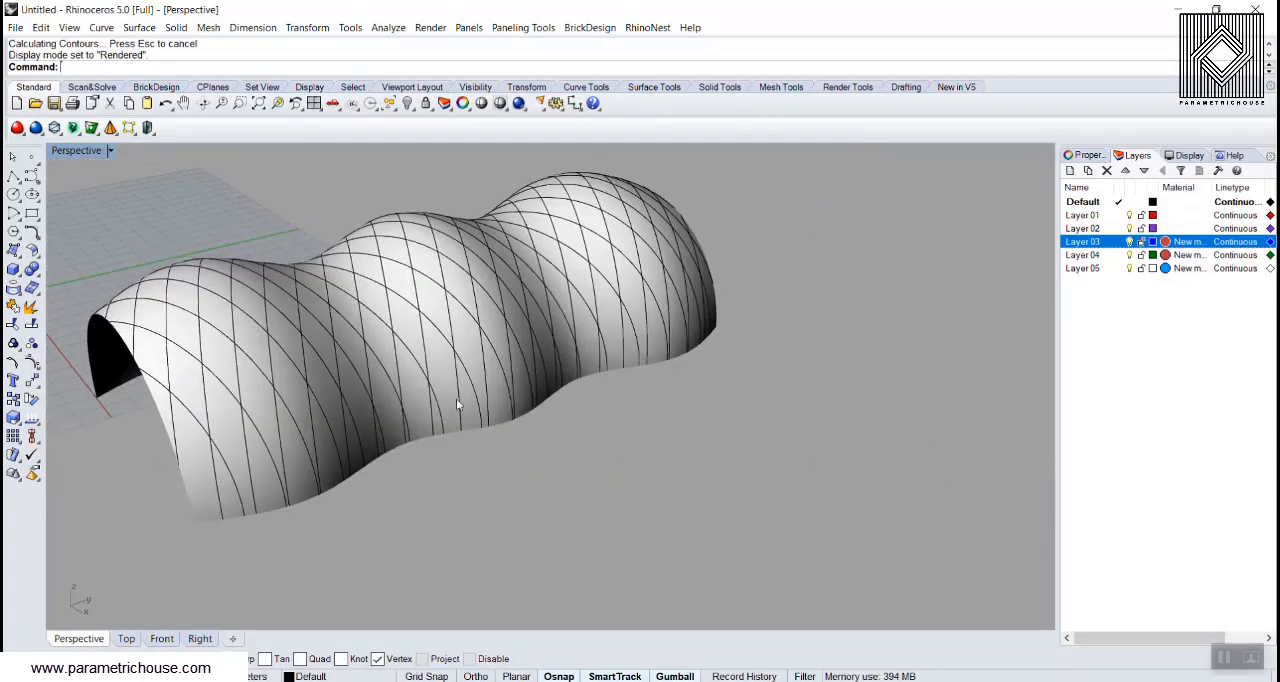
pyautogui.moveTo(456, 398); pyautogui.dragTo(388, 392, button='right')
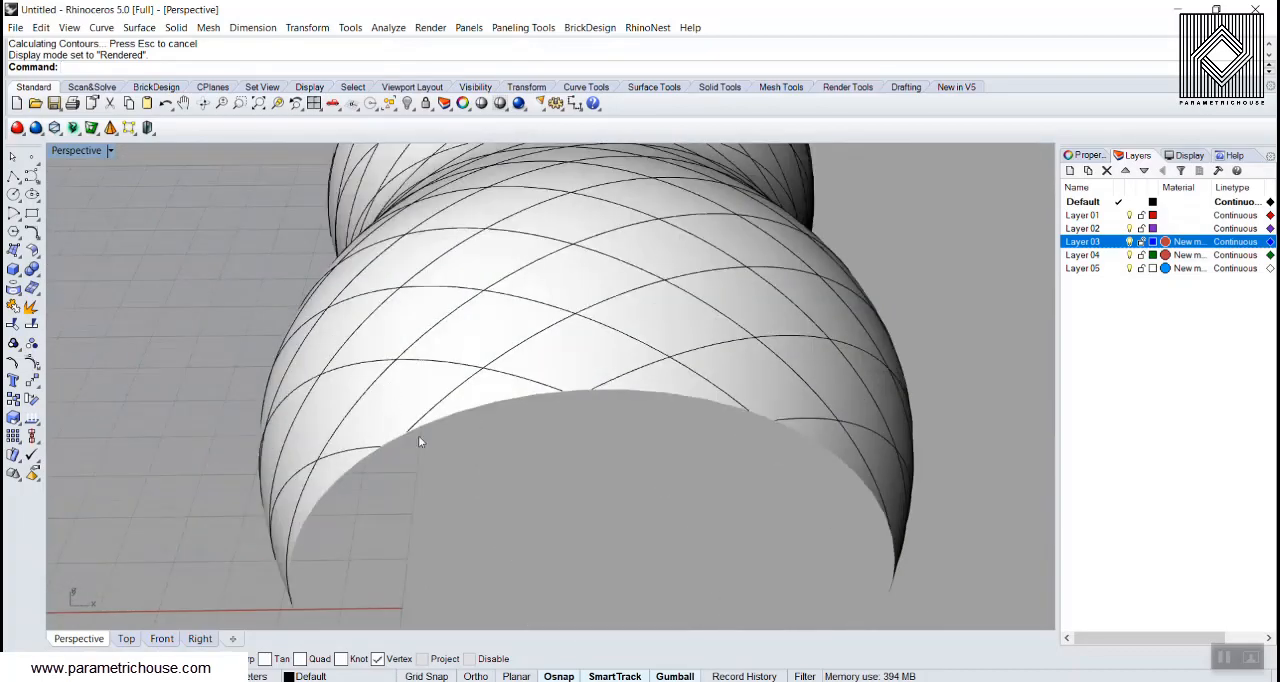
pyautogui.moveTo(420, 441); pyautogui.dragTo(646, 382, button='right')
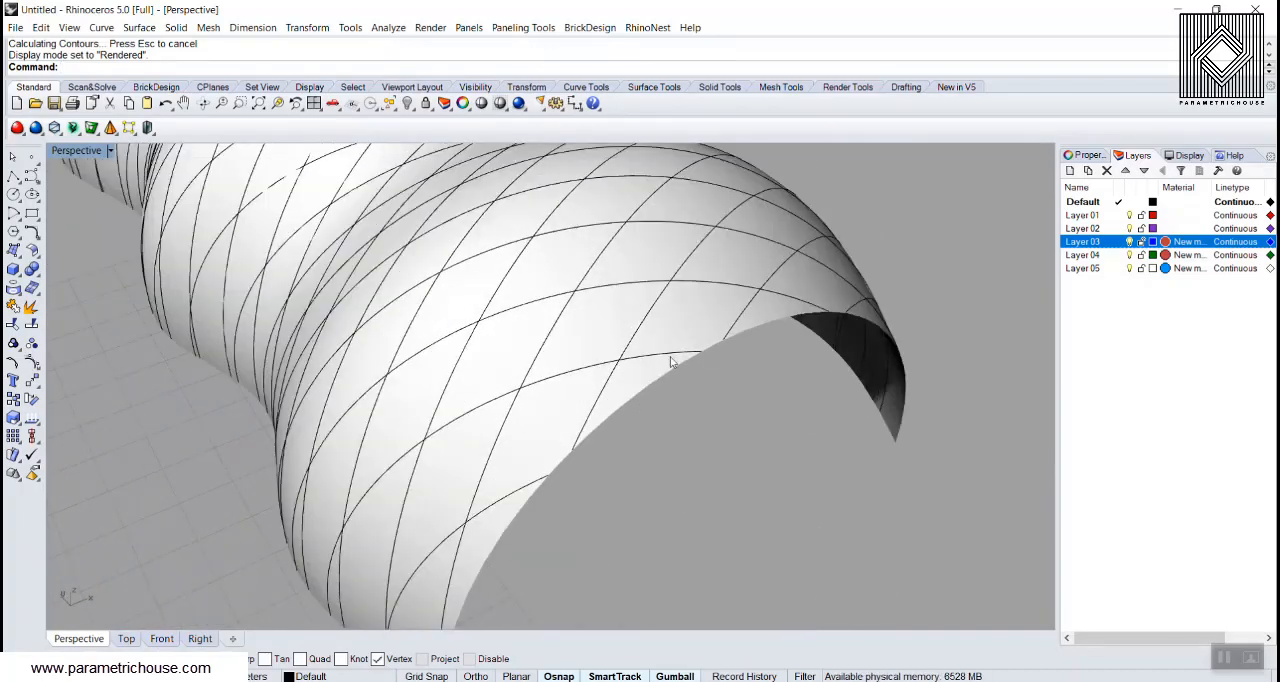
pyautogui.scroll(-9, 678, 388)
pyautogui.moveTo(678, 388); pyautogui.dragTo(538, 360, button='right')
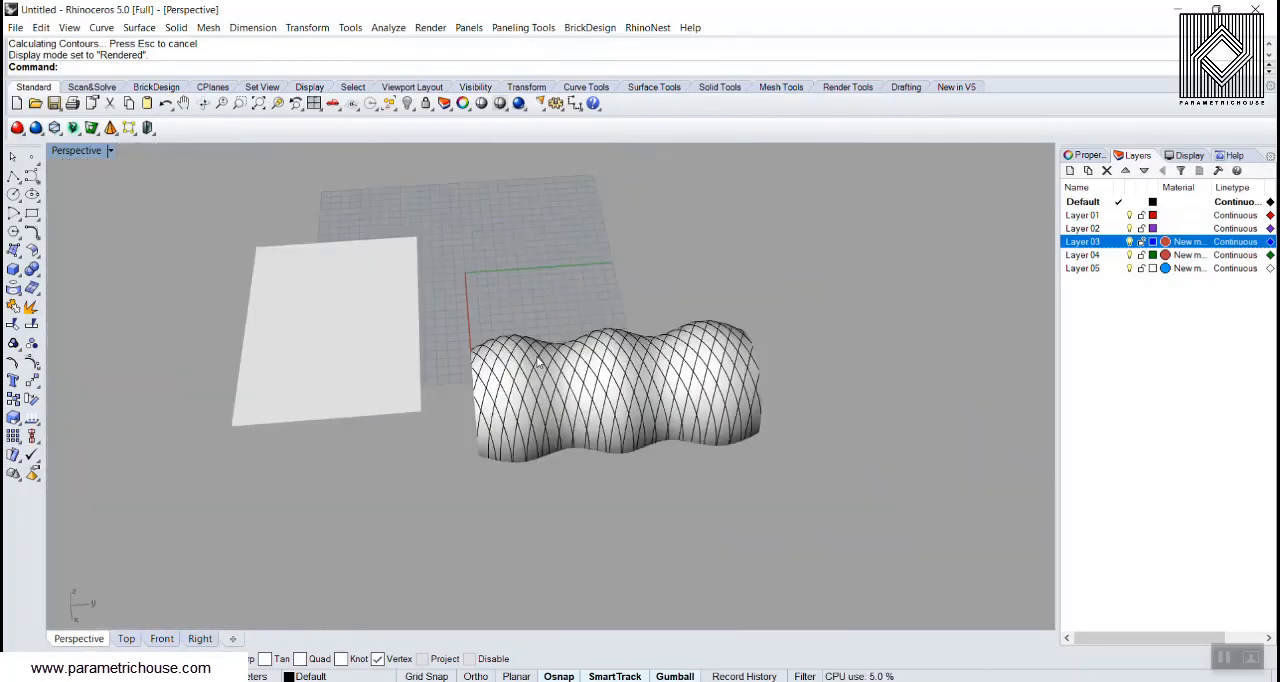
# Step: Undo both contour operations on the wavy surface and return the viewport to Shaded display
pyautogui.hotkey('ctrl', 'z')
pyautogui.hotkey('ctrl', 'z')
pyautogui.click(91, 153)
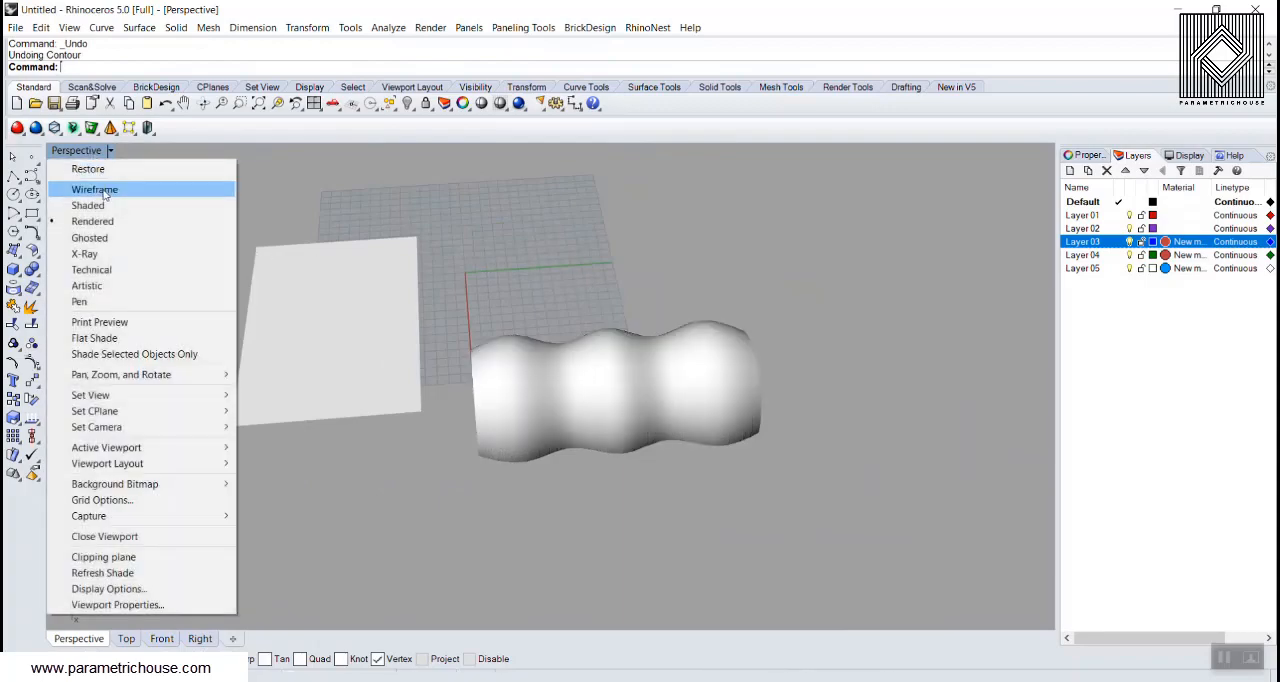
pyautogui.click(108, 206)
# Step: Draw an angled line at 45 degrees across the flat surface, starting from its corner with the adjoining edge as base line
pyautogui.moveTo(478, 398)
pyautogui.keyDown('shift'); pyautogui.mouseDown(button='right')
pyautogui.moveTo(587, 388)
pyautogui.moveTo(498, 408)
pyautogui.mouseUp(button='right'); pyautogui.keyUp('shift')
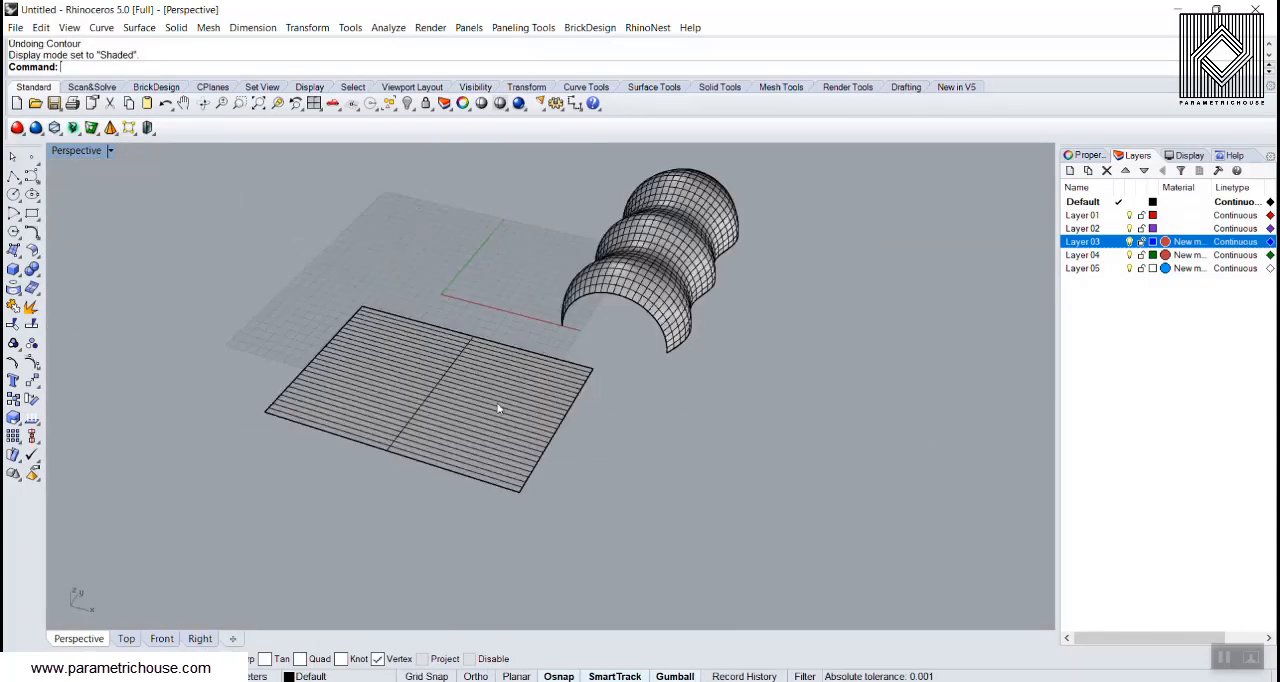
pyautogui.moveTo(390, 462); pyautogui.dragTo(308, 483, button='right')
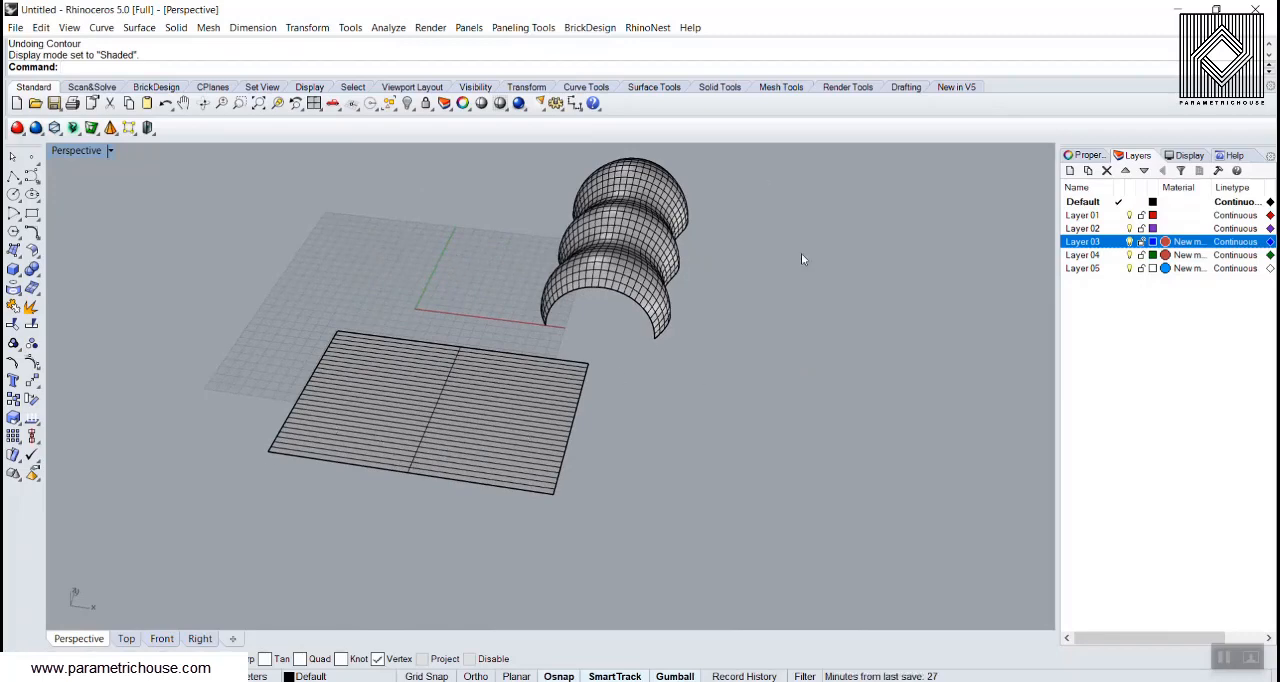
pyautogui.scroll(3, 427, 478)
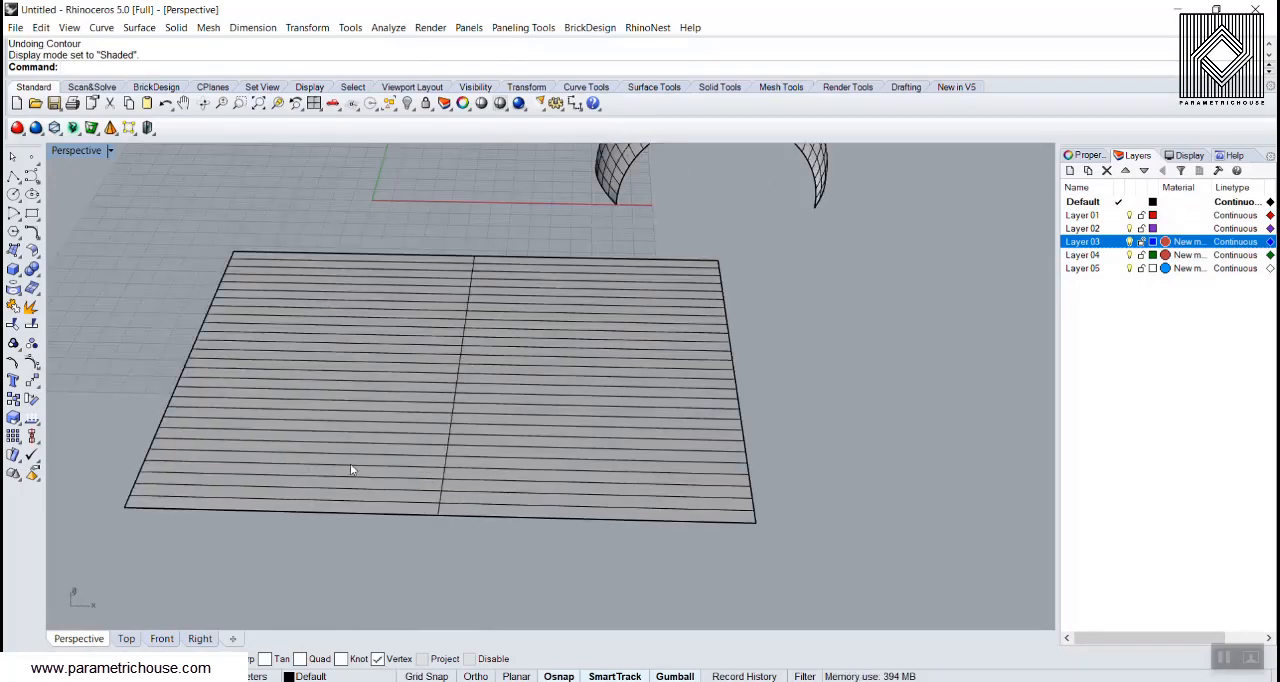
pyautogui.scroll(-5, 389, 371)
pyautogui.moveTo(389, 371); pyautogui.dragTo(361, 445, button='right')
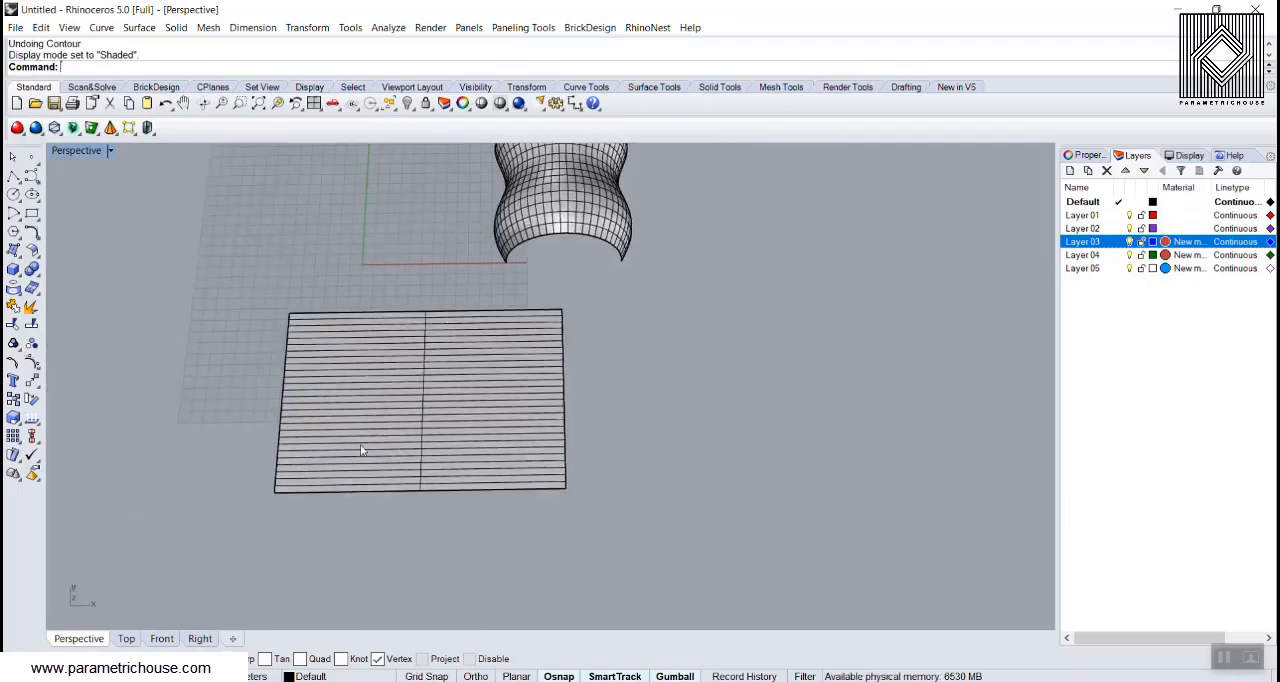
pyautogui.click(12, 177)
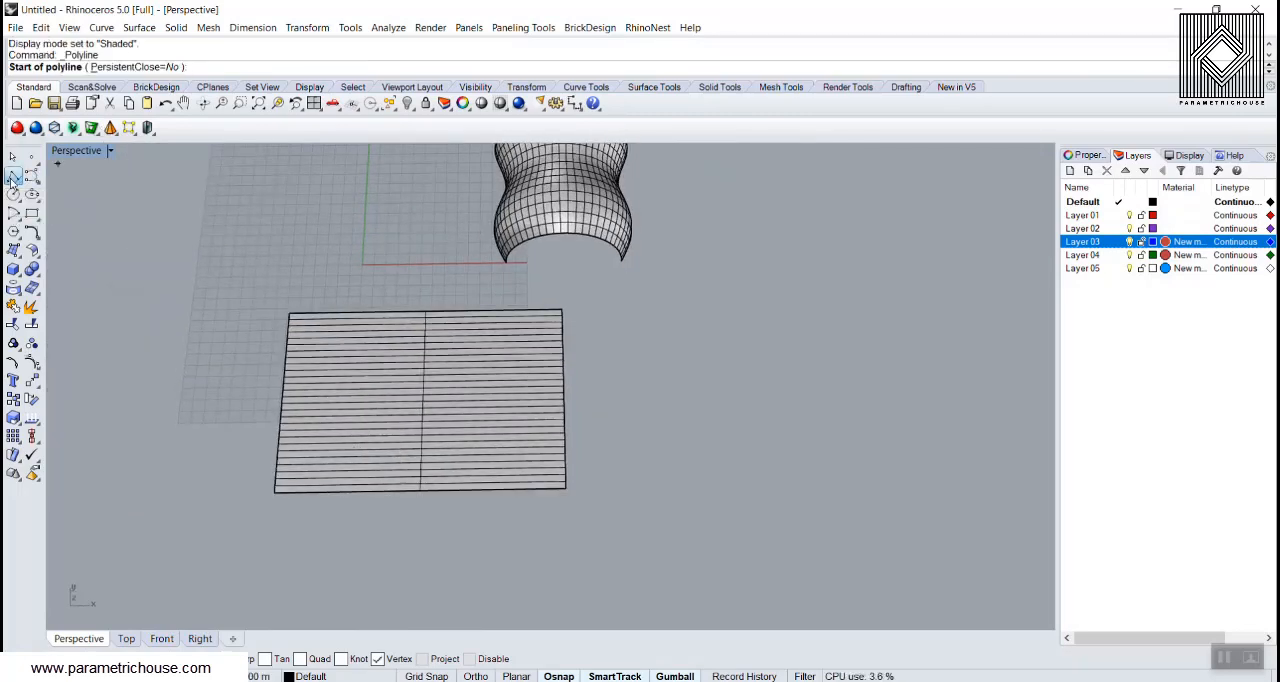
pyautogui.click(12, 180)
pyautogui.click(33, 181)
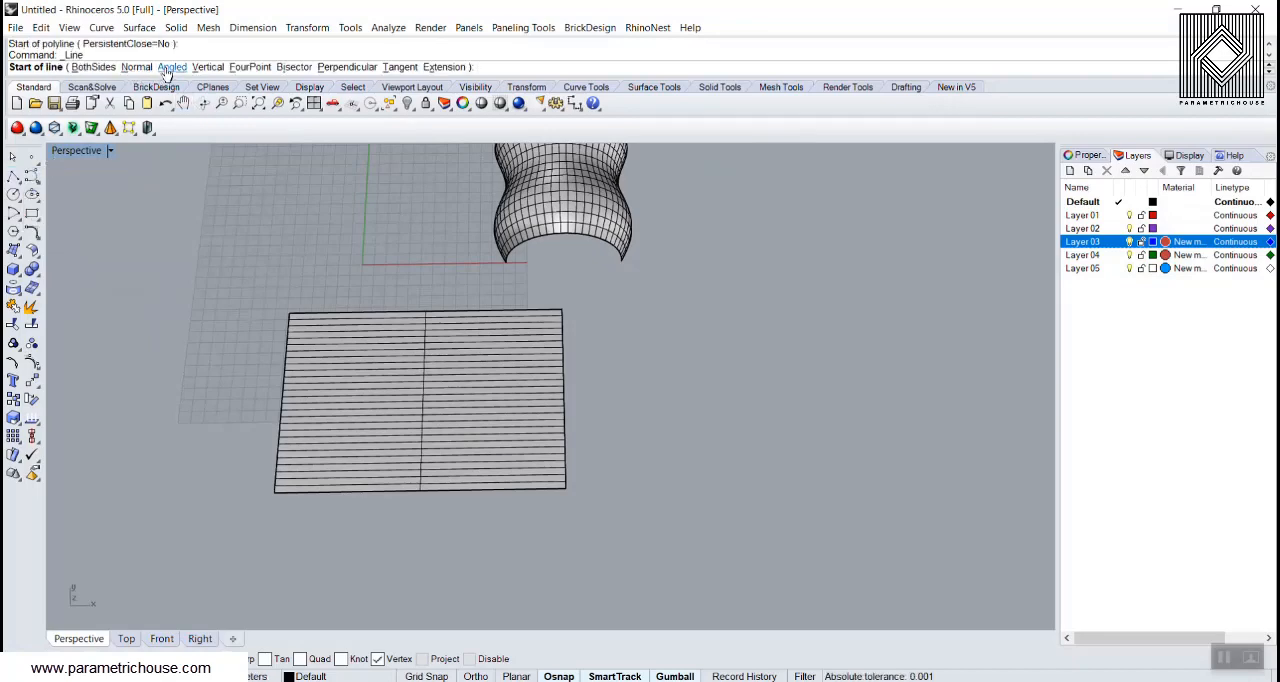
pyautogui.click(169, 67)
pyautogui.click(275, 490)
pyautogui.click(361, 491)
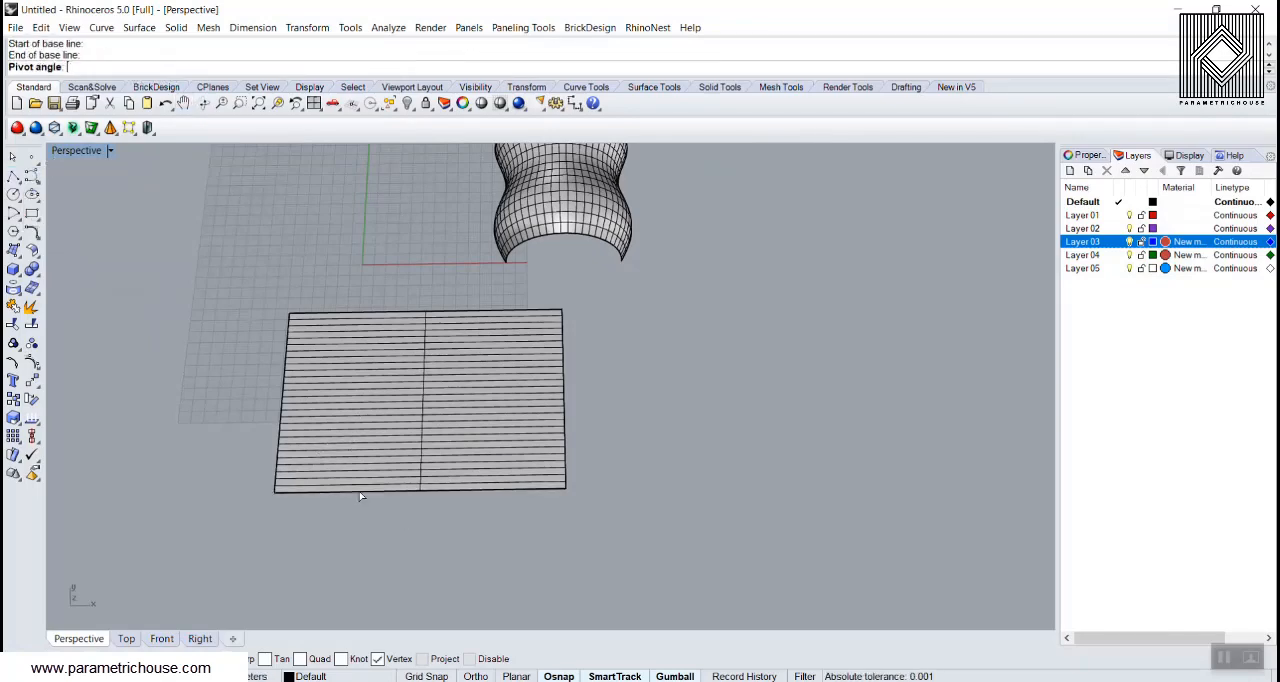
pyautogui.write('45')
pyautogui.press('Return')
pyautogui.click(426, 443)
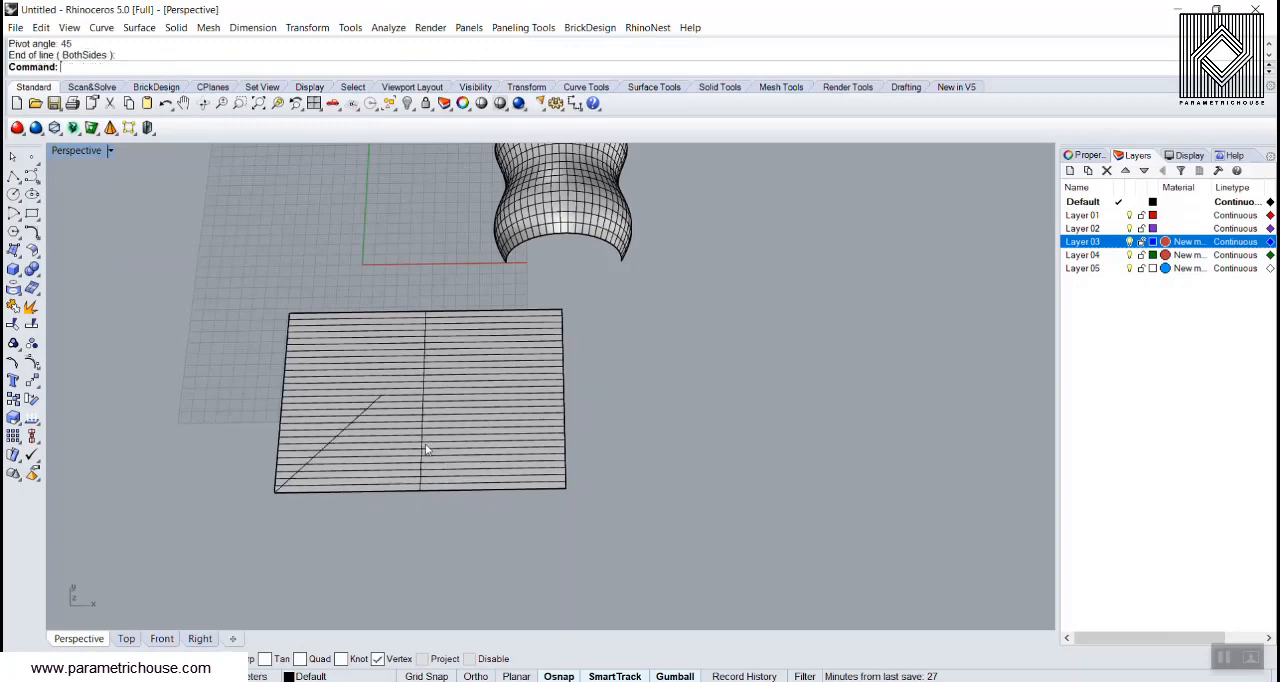
# Step: Contour the flat surface perpendicular to the 45-degree line, from the surface corner to the line's end, with a spacing of 5
pyautogui.click(431, 441)
pyautogui.write('COn')
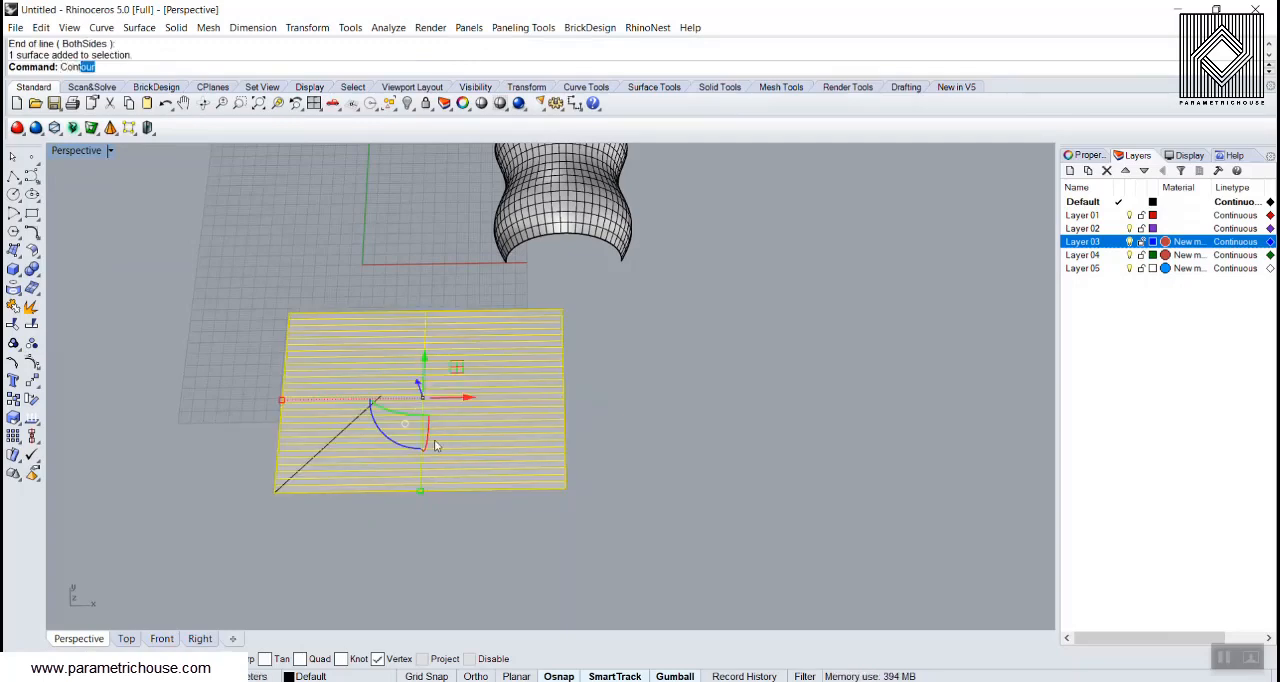
pyautogui.press('Return')
pyautogui.click(276, 490)
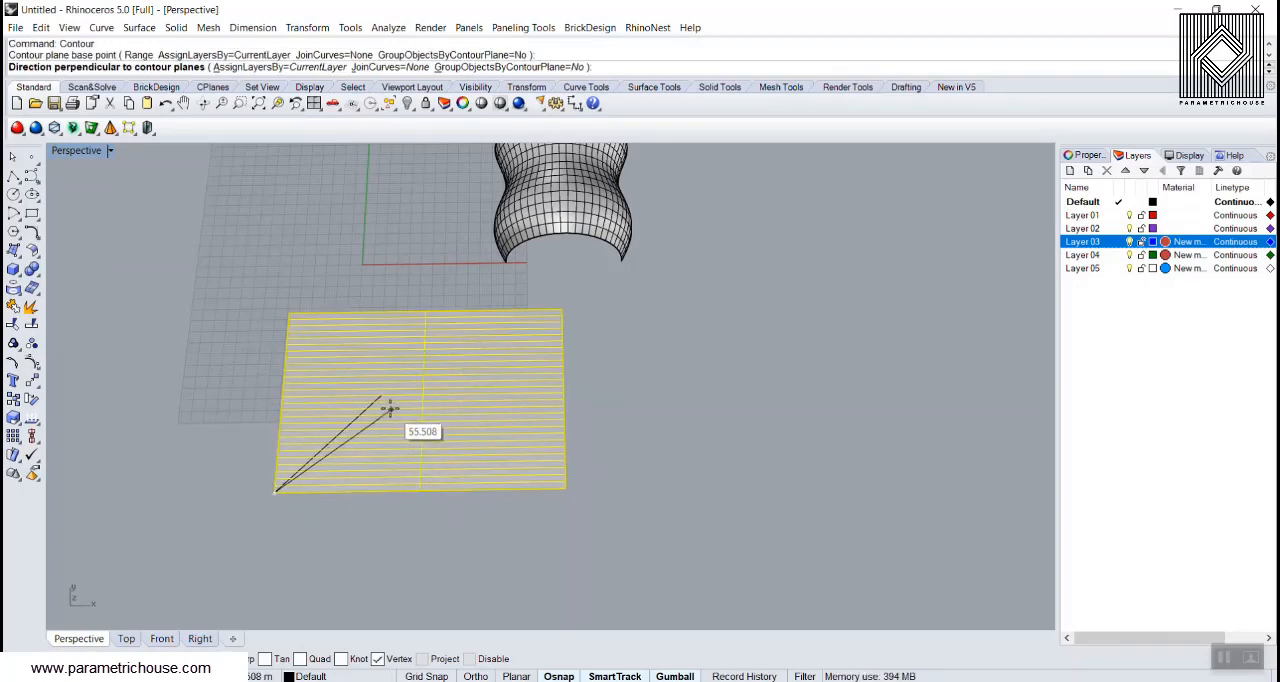
pyautogui.click(376, 400)
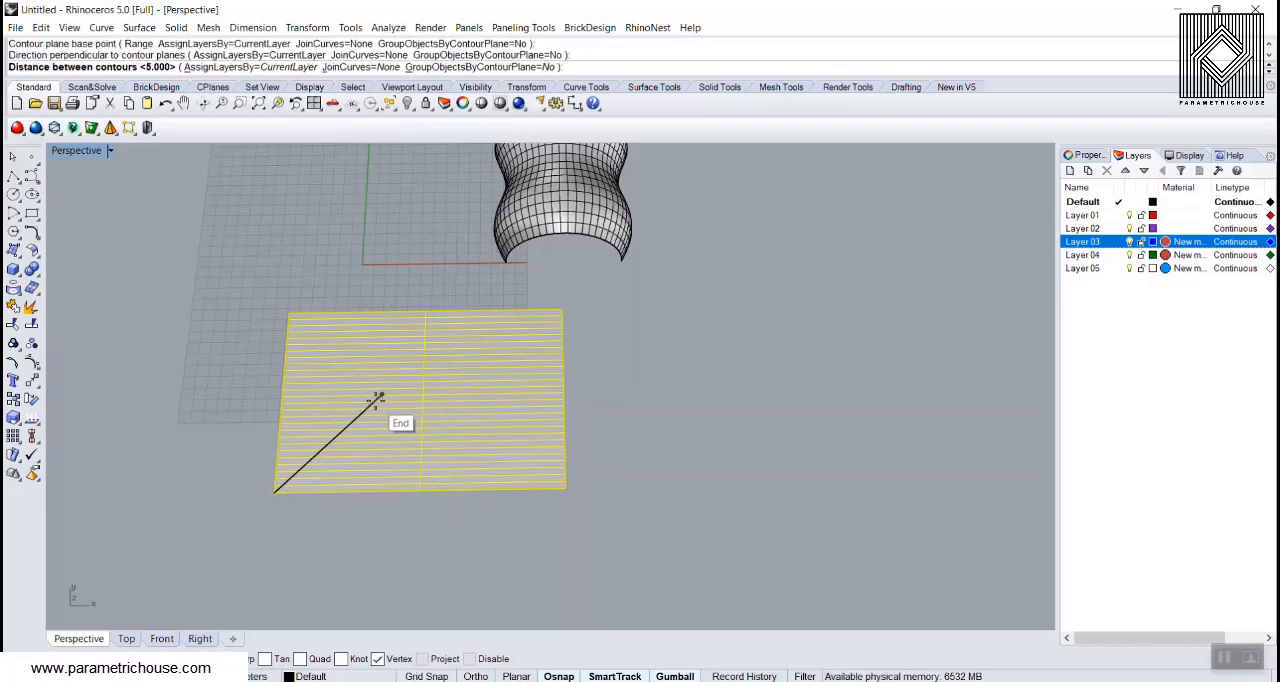
pyautogui.write('5')
pyautogui.press('Return')
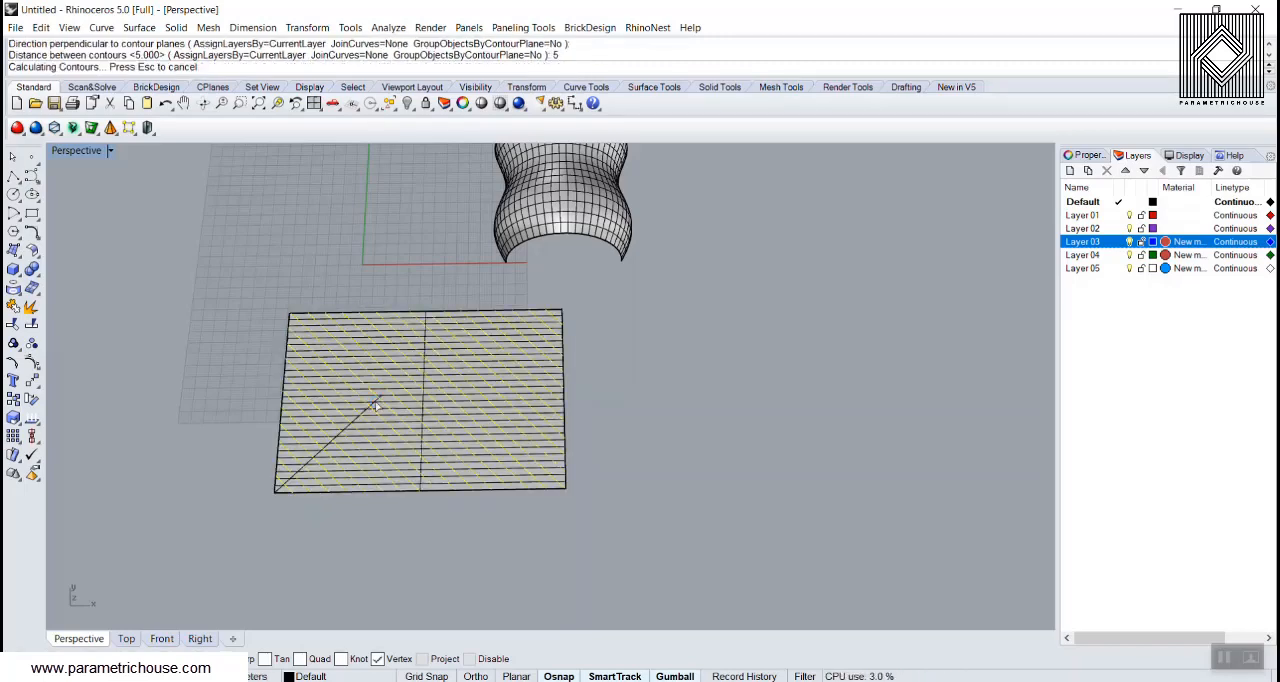
# Step: Assign the new contour lines on the flat surface to Layer 01
pyautogui.moveTo(389, 477); pyautogui.dragTo(400, 435, button='right')
pyautogui.scroll(4, 400, 435)
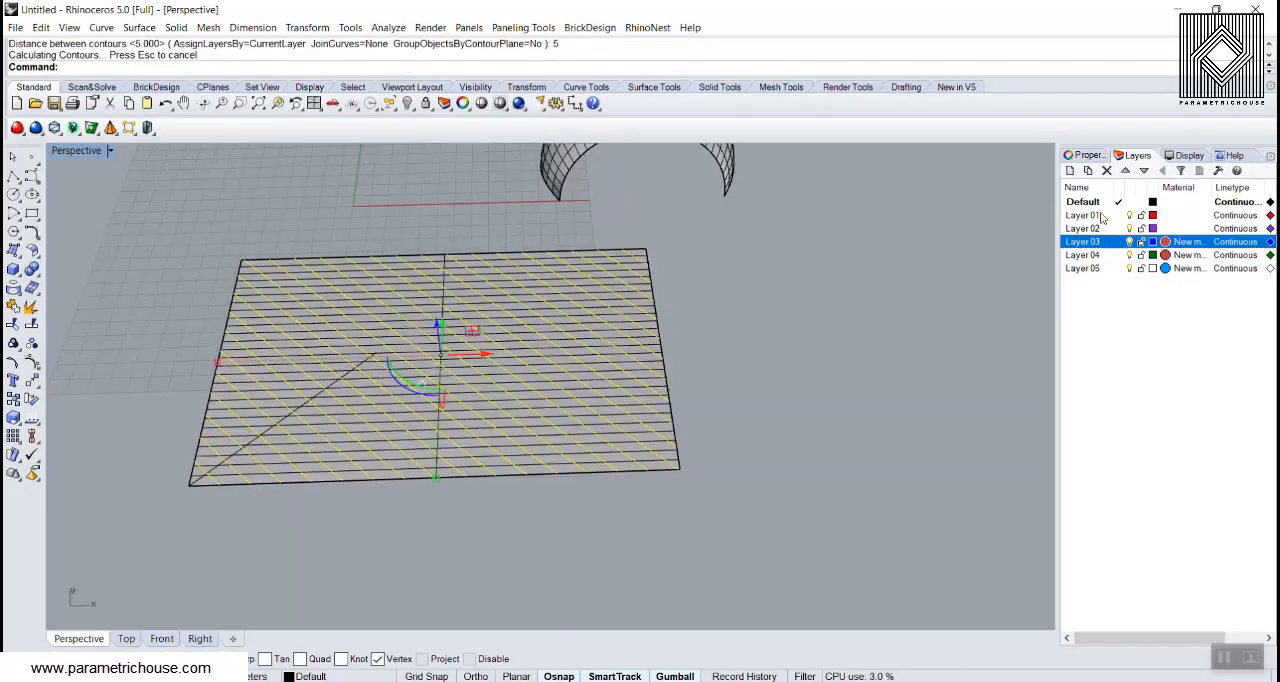
pyautogui.rightClick(1095, 219)
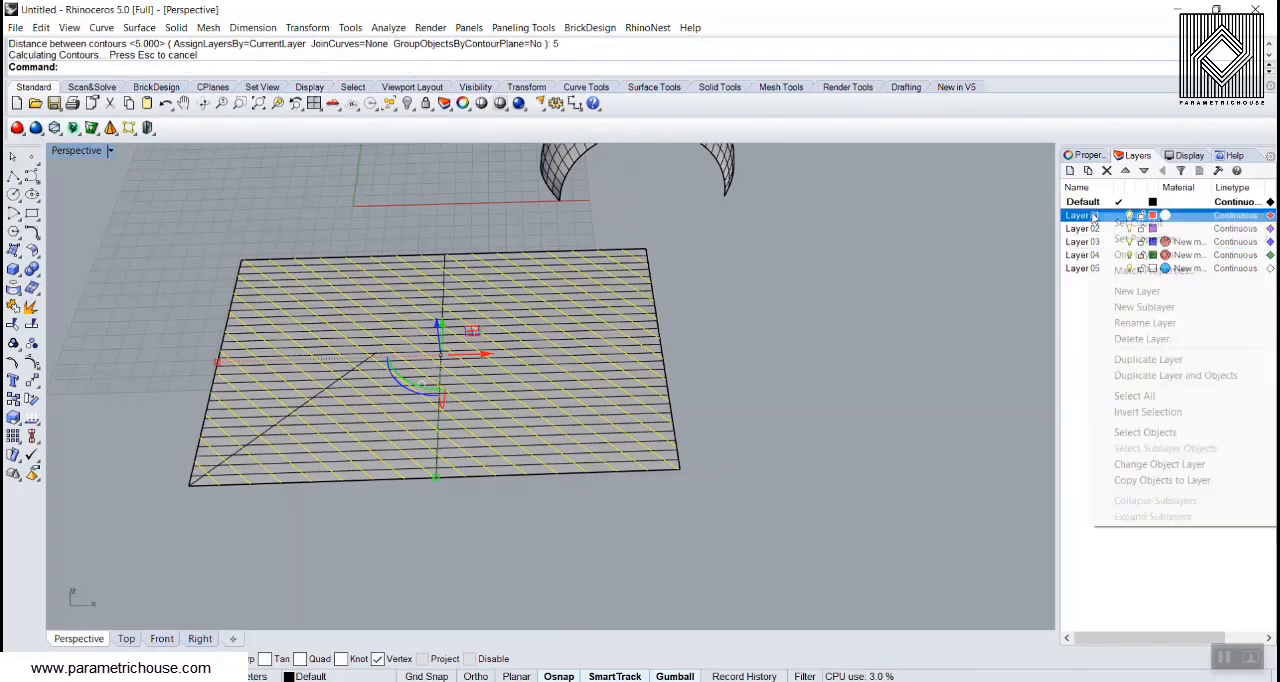
pyautogui.click(1131, 469)
# Step: Delete the 45-degree guide line from the flat surface
pyautogui.moveTo(834, 374); pyautogui.dragTo(618, 393, button='right')
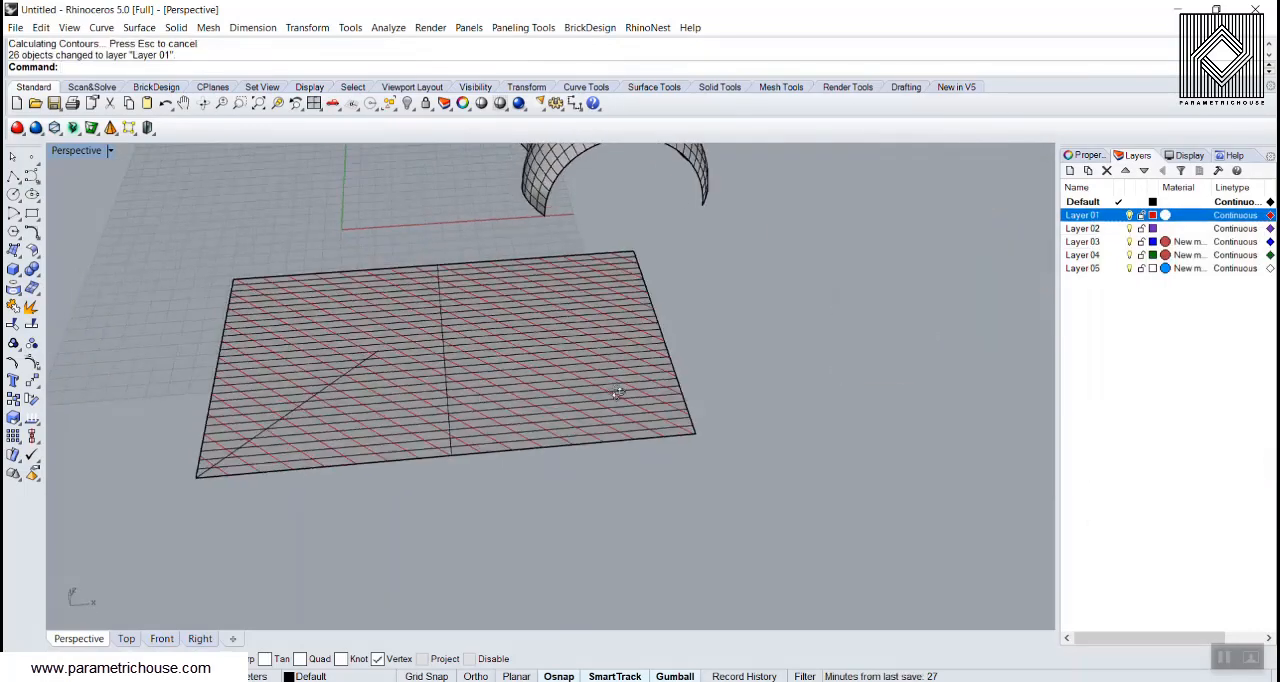
pyautogui.scroll(5, 310, 404)
pyautogui.click(309, 398)
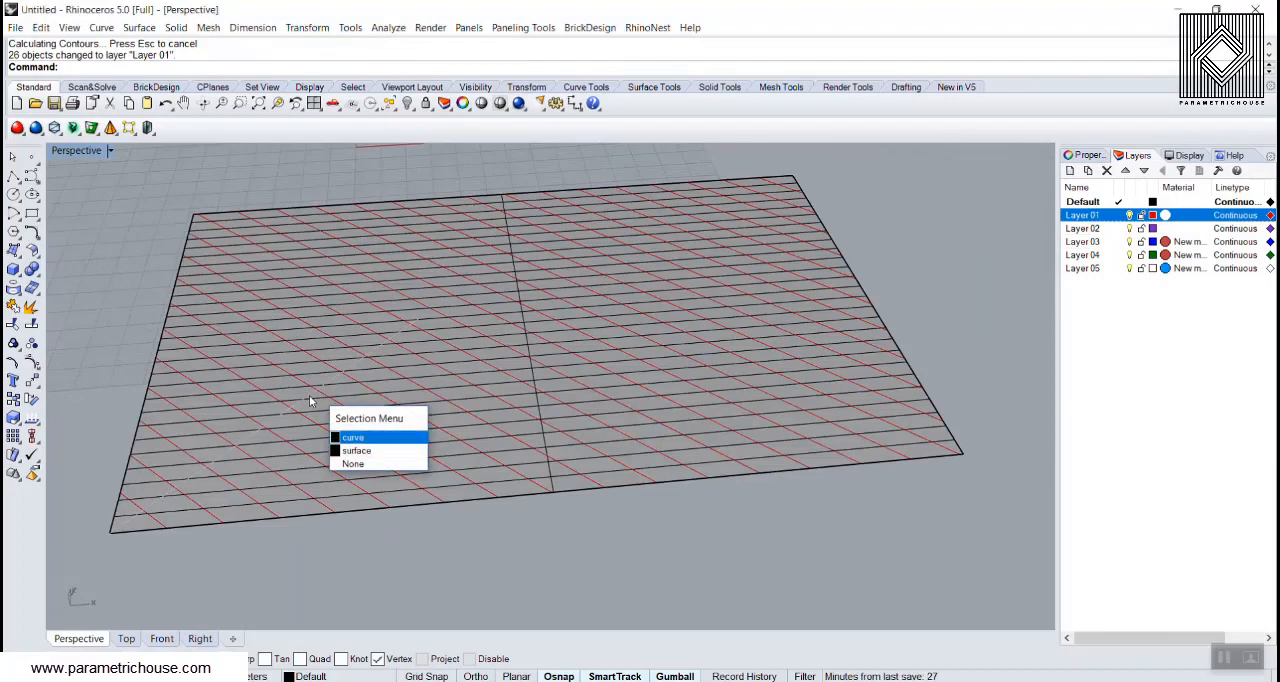
pyautogui.click(356, 438)
pyautogui.press('Delete')
pyautogui.scroll(-9, 358, 403)
pyautogui.scroll(5, 358, 405)
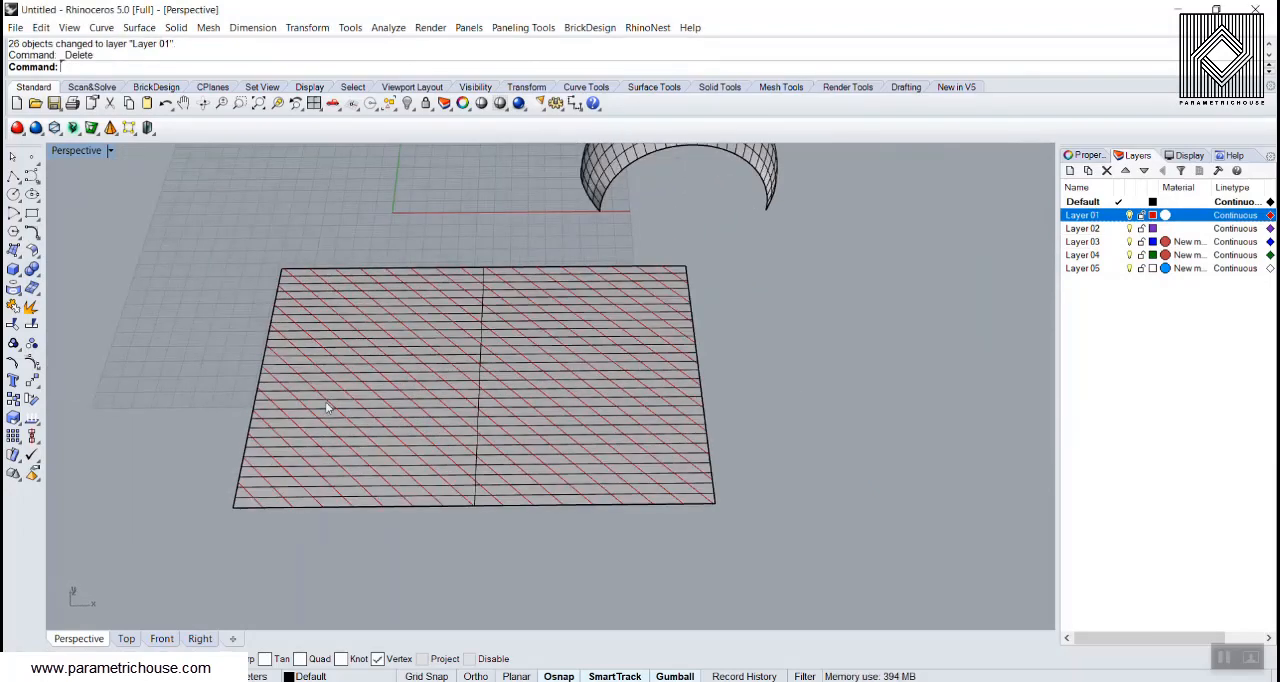
# Step: Mirror a copy of all Layer 01 diagonal lines across the flat surface's lengthwise midline
pyautogui.scroll(-3, 323, 405)
pyautogui.moveTo(297, 448); pyautogui.dragTo(300, 420, button='right')
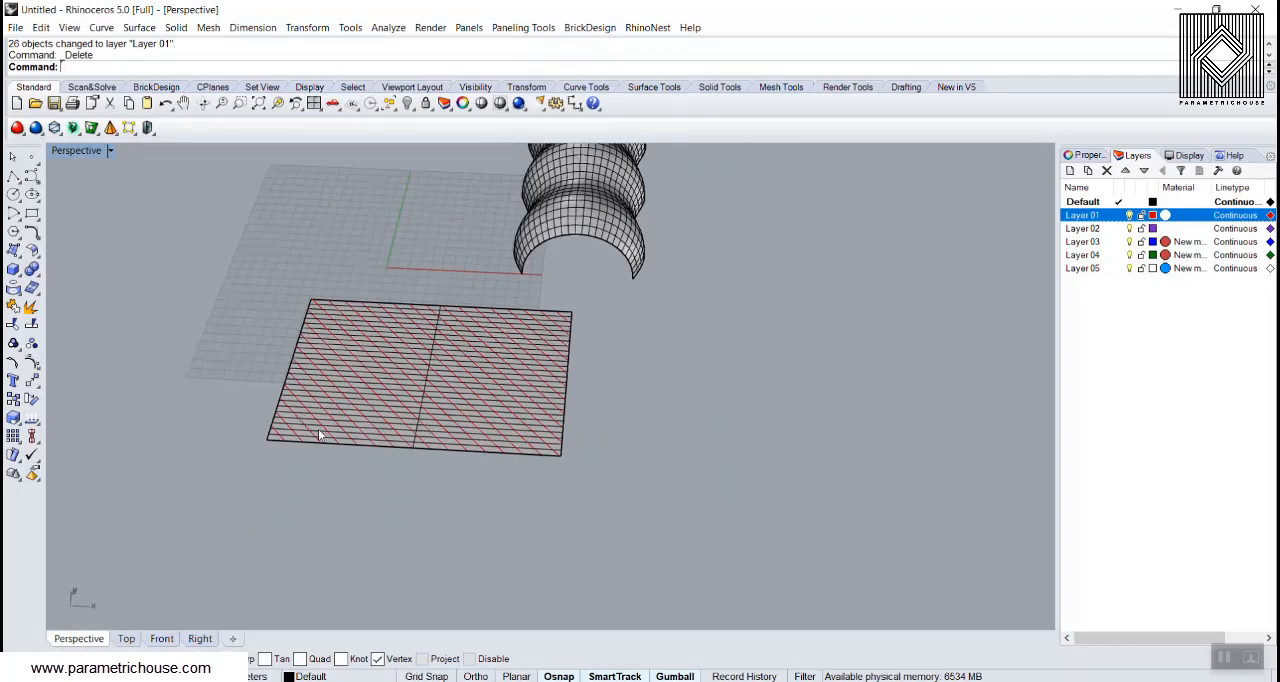
pyautogui.scroll(3, 318, 429)
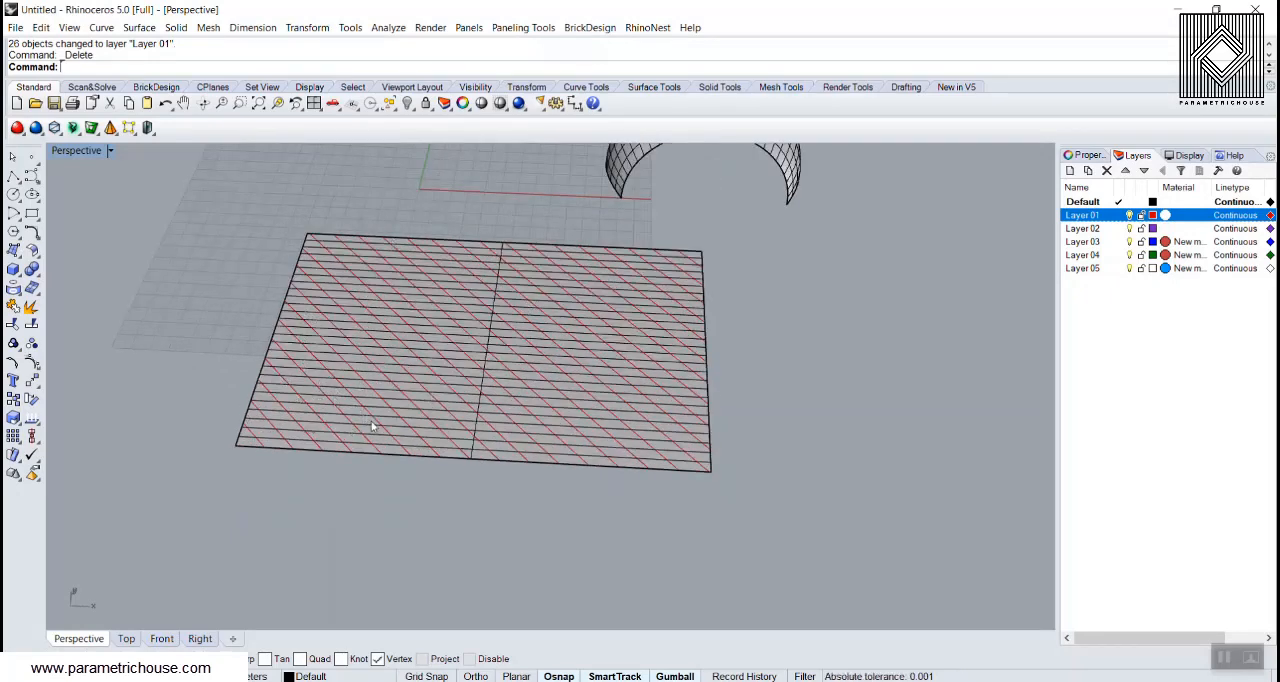
pyautogui.rightClick(1090, 217)
pyautogui.click(1130, 437)
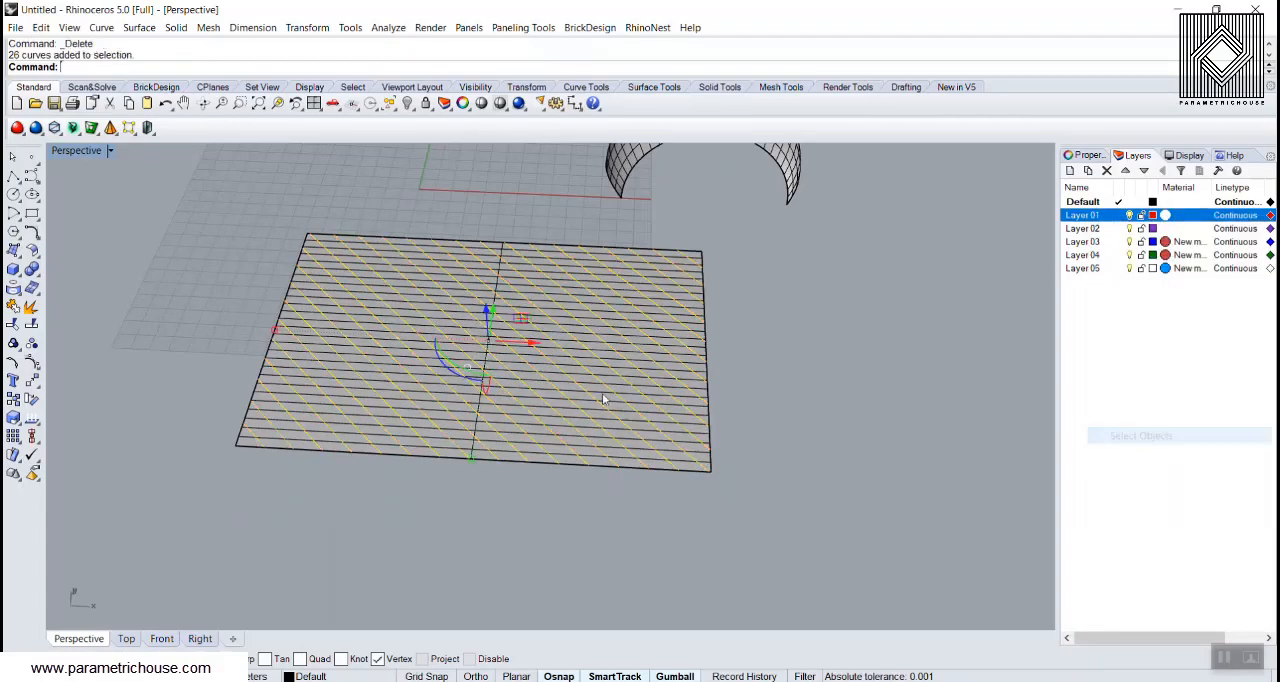
pyautogui.moveTo(670, 400); pyautogui.dragTo(616, 400, button='right')
pyautogui.press('Return')
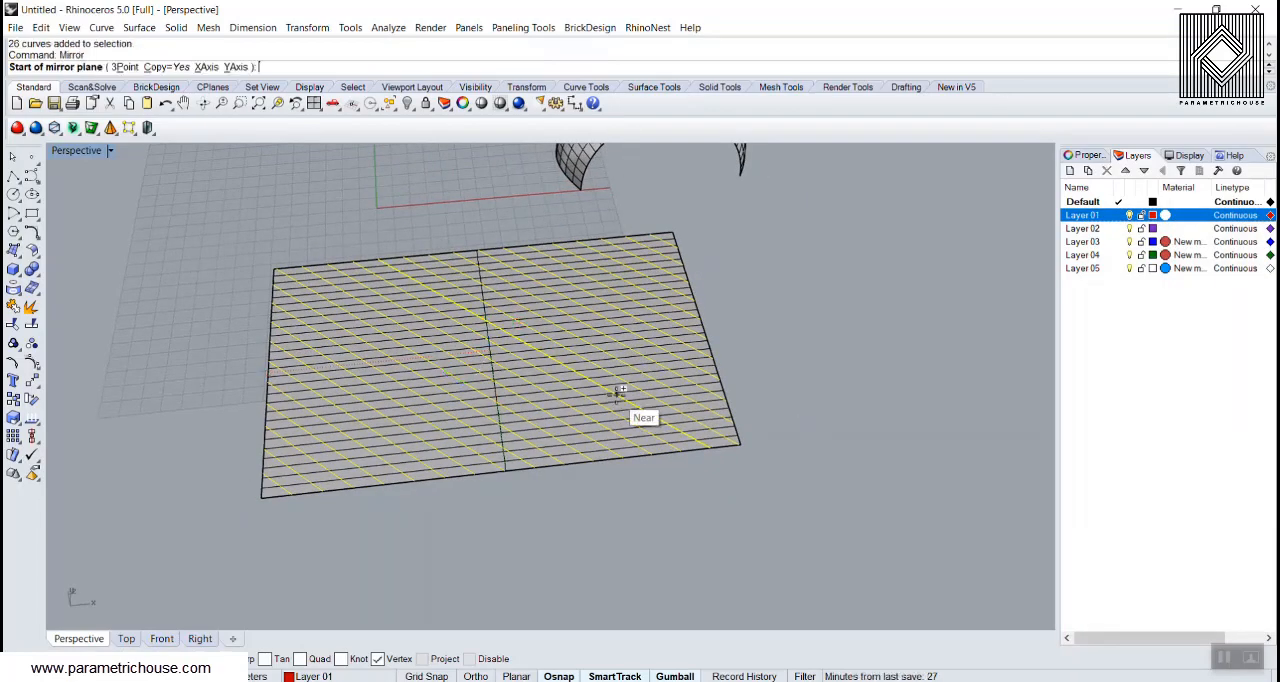
pyautogui.scroll(5, 250, 440)
pyautogui.scroll(2, 366, 478)
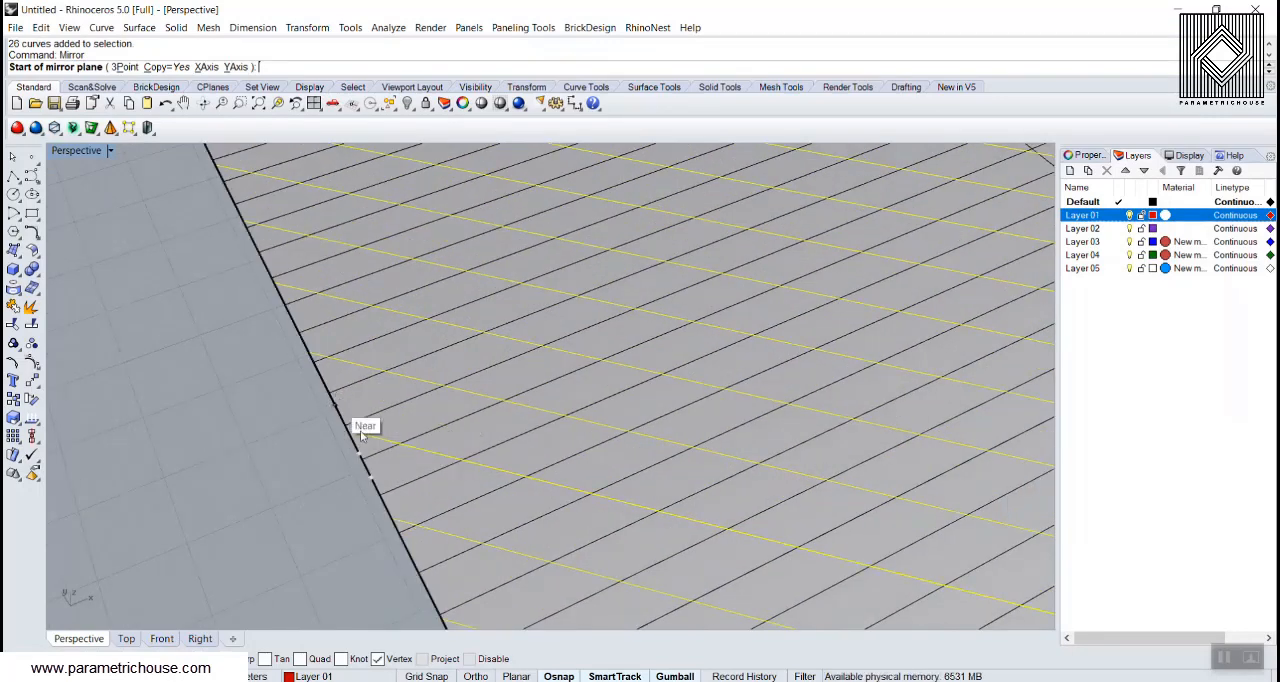
pyautogui.click(371, 472)
pyautogui.scroll(-8, 309, 491)
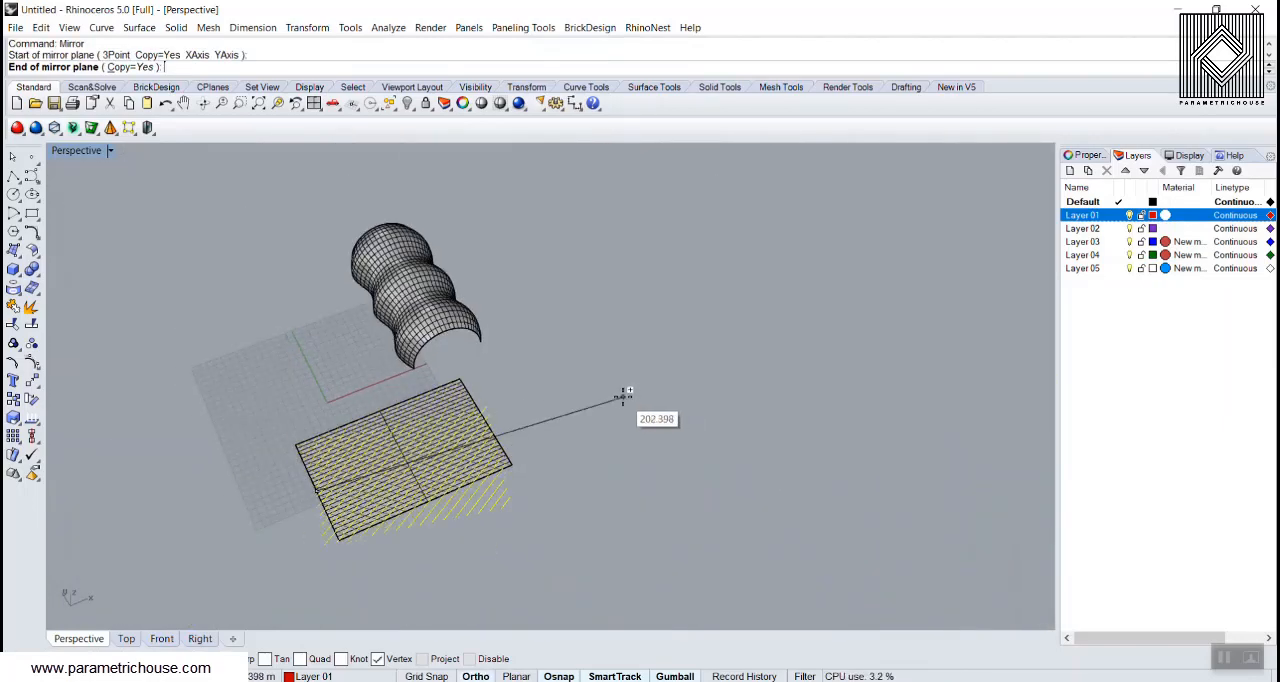
pyautogui.click(606, 371)
pyautogui.scroll(6, 445, 457)
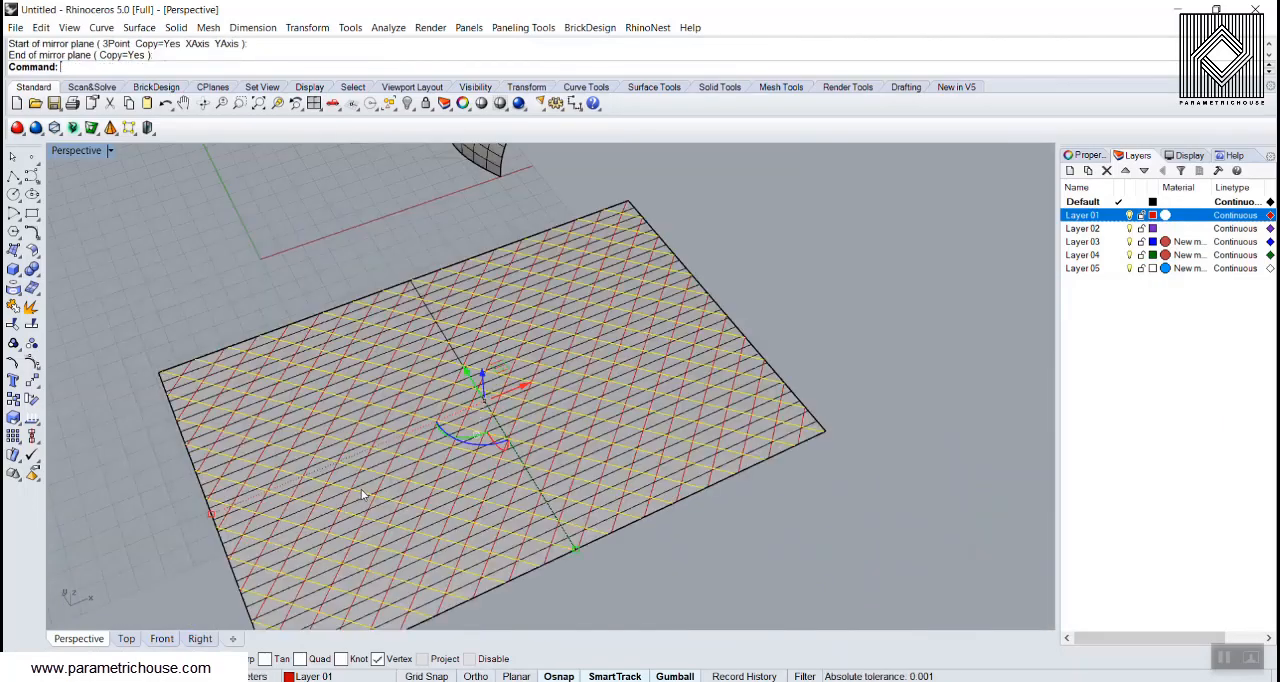
# Step: Assign the mirrored diagonal lines to Layer 02
pyautogui.rightClick(1101, 233)
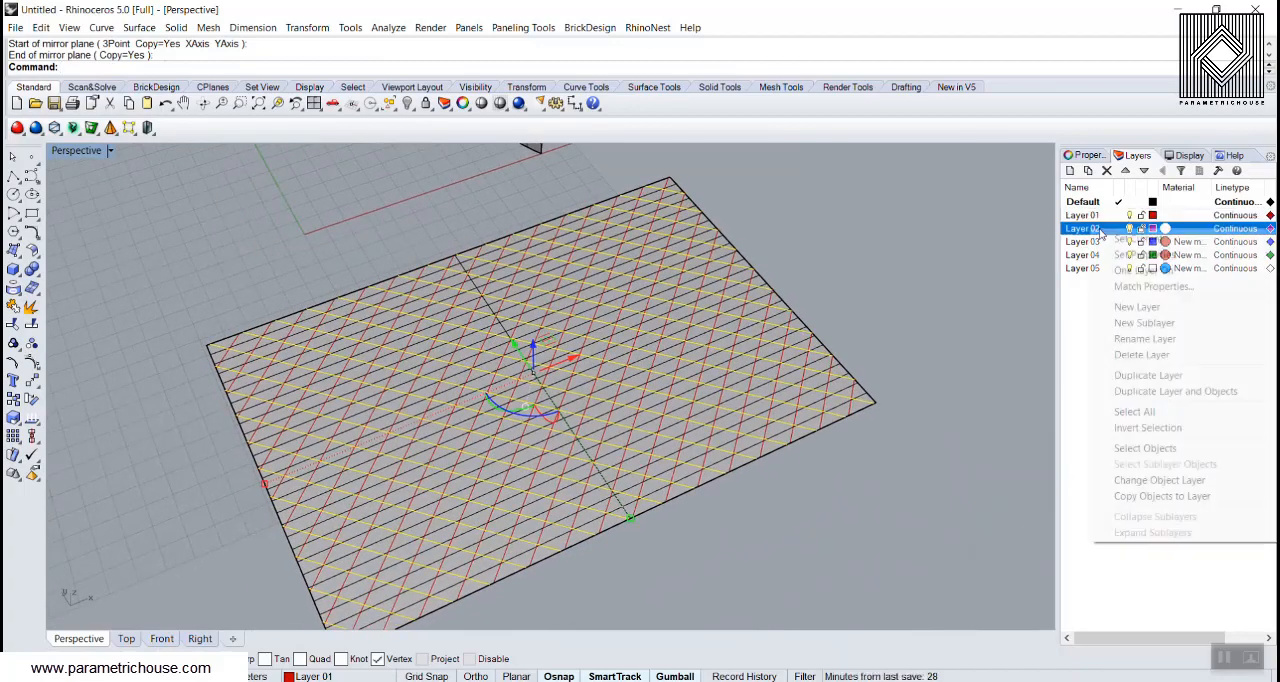
pyautogui.click(1157, 482)
pyautogui.click(931, 335)
pyautogui.scroll(-2, 744, 343)
pyautogui.scroll(3, 589, 449)
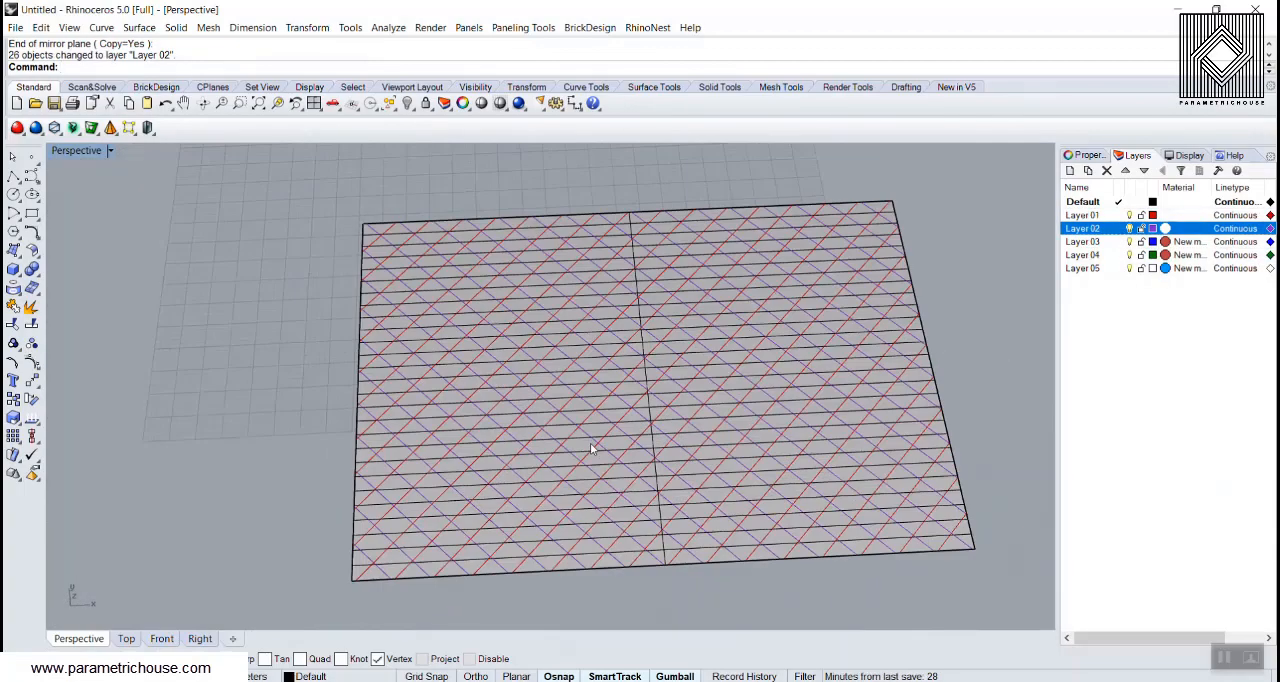
# Step: Delete the flat surface beneath the diagonal grid, keeping both sets of lines
pyautogui.scroll(-4, 534, 477)
pyautogui.scroll(5, 475, 398)
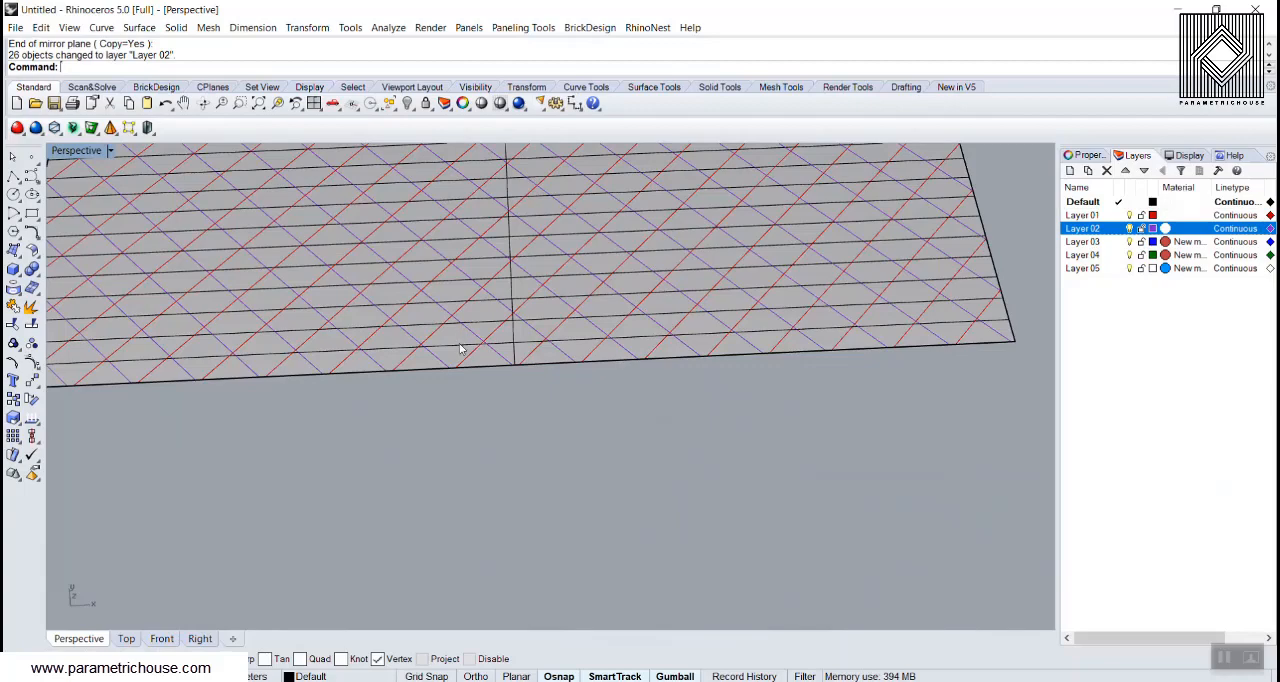
pyautogui.click(460, 348)
pyautogui.scroll(-3, 422, 397)
pyautogui.press('Delete')
pyautogui.scroll(4, 396, 412)
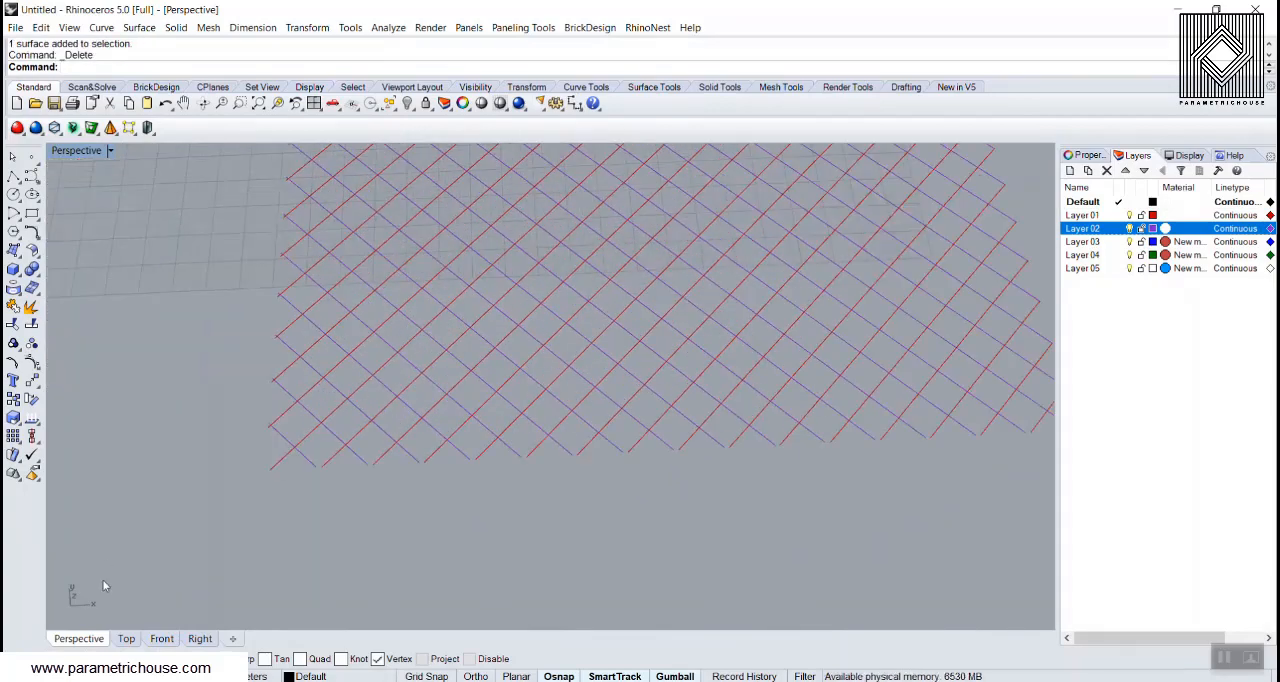
# Step: Switch to Top view and examine the loose line ends along the edges of the diagonal grid
pyautogui.click(128, 638)
pyautogui.scroll(-4, 429, 431)
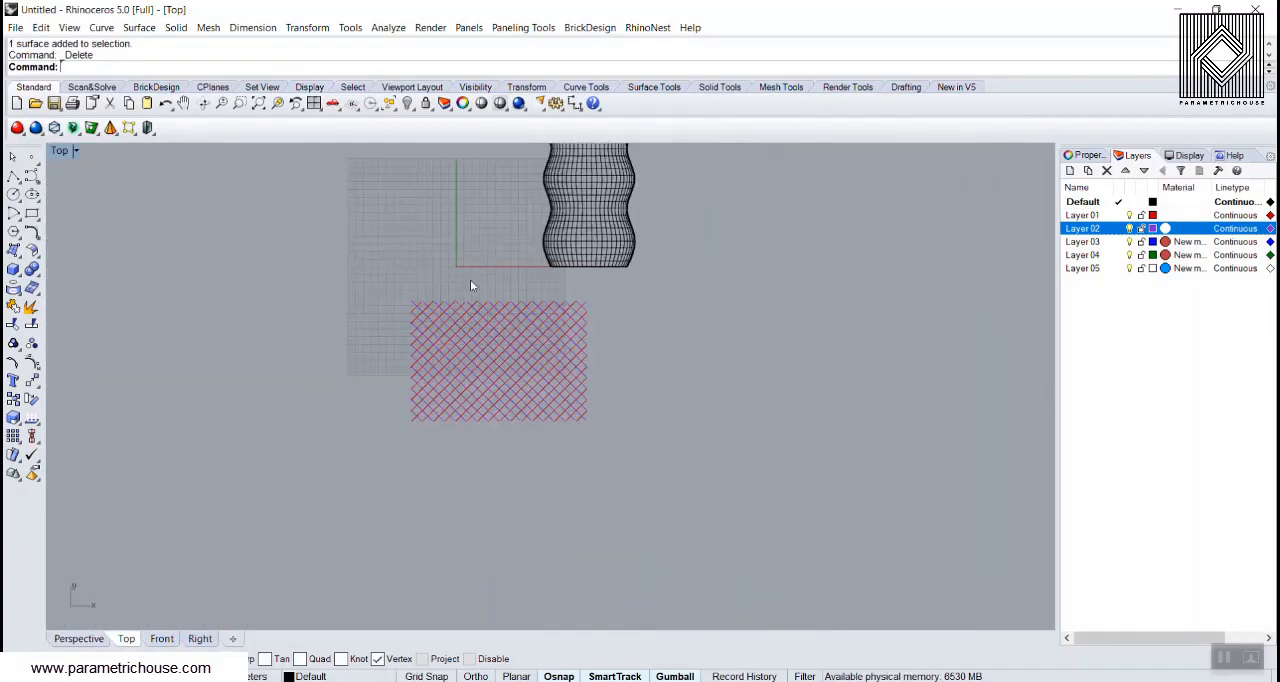
pyautogui.scroll(3, 465, 413)
pyautogui.scroll(4, 445, 410)
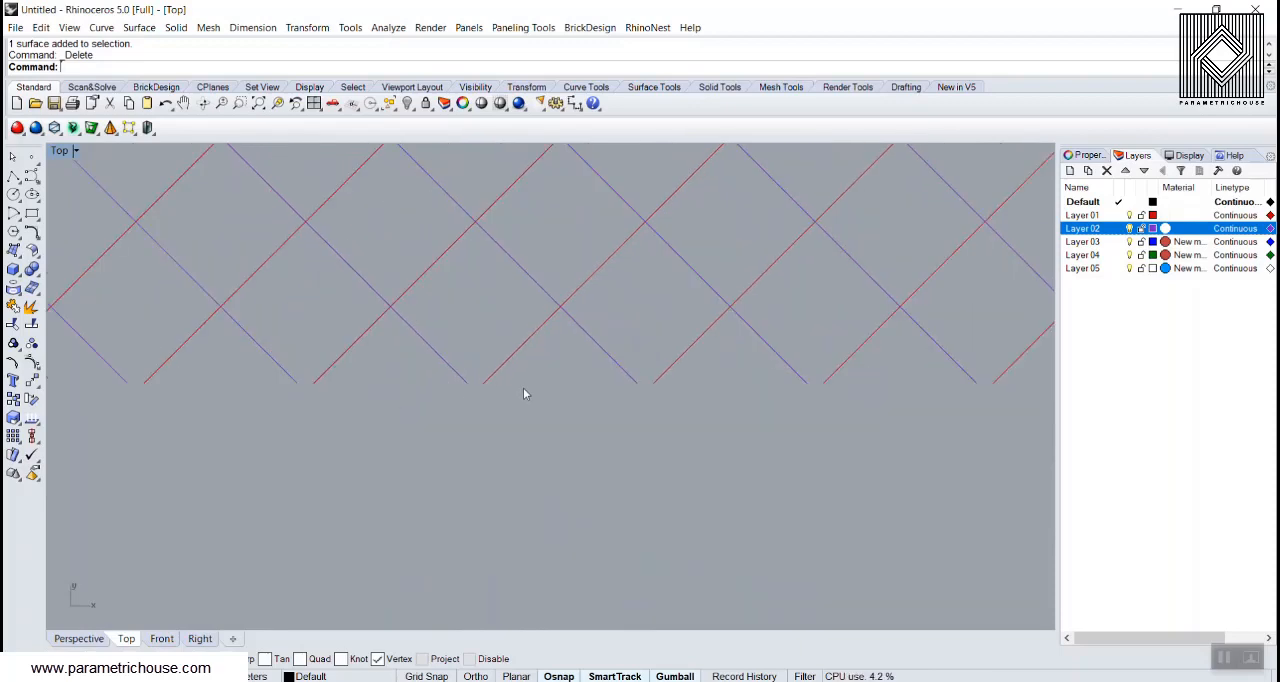
pyautogui.scroll(-9, 515, 393)
pyautogui.moveTo(283, 306); pyautogui.dragTo(342, 475, button='right')
pyautogui.scroll(4, 329, 425)
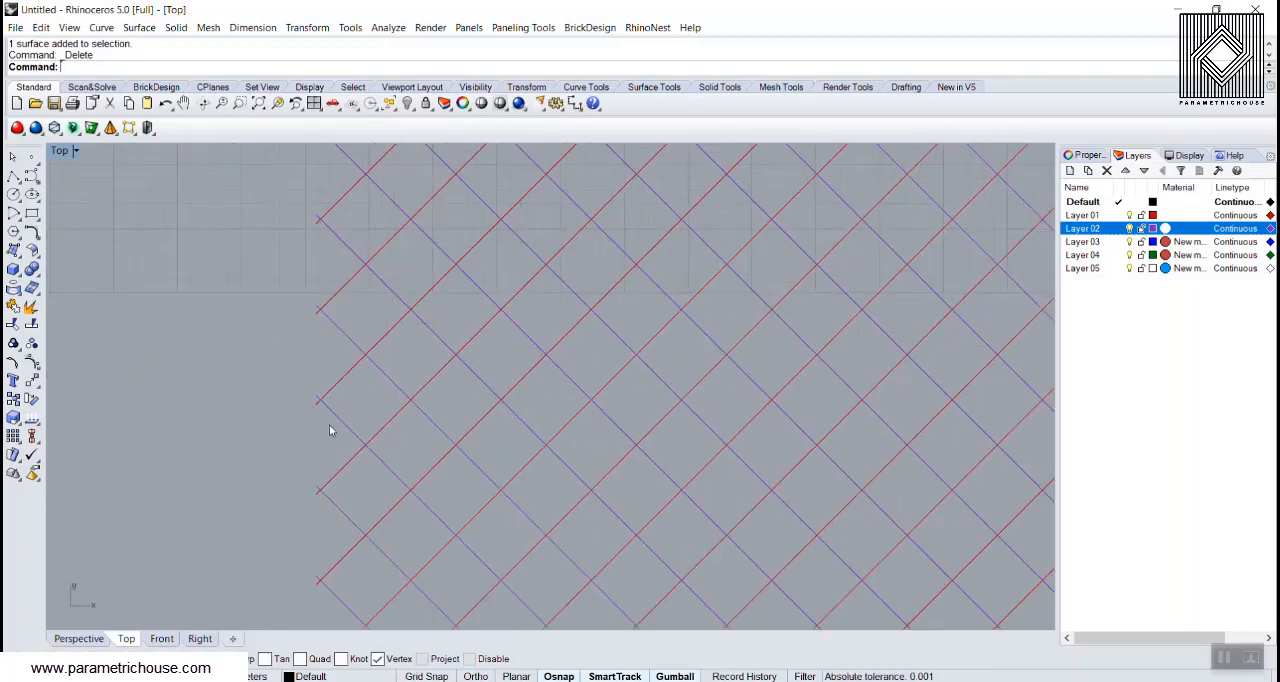
pyautogui.scroll(3, 329, 425)
pyautogui.scroll(-20, 302, 388)
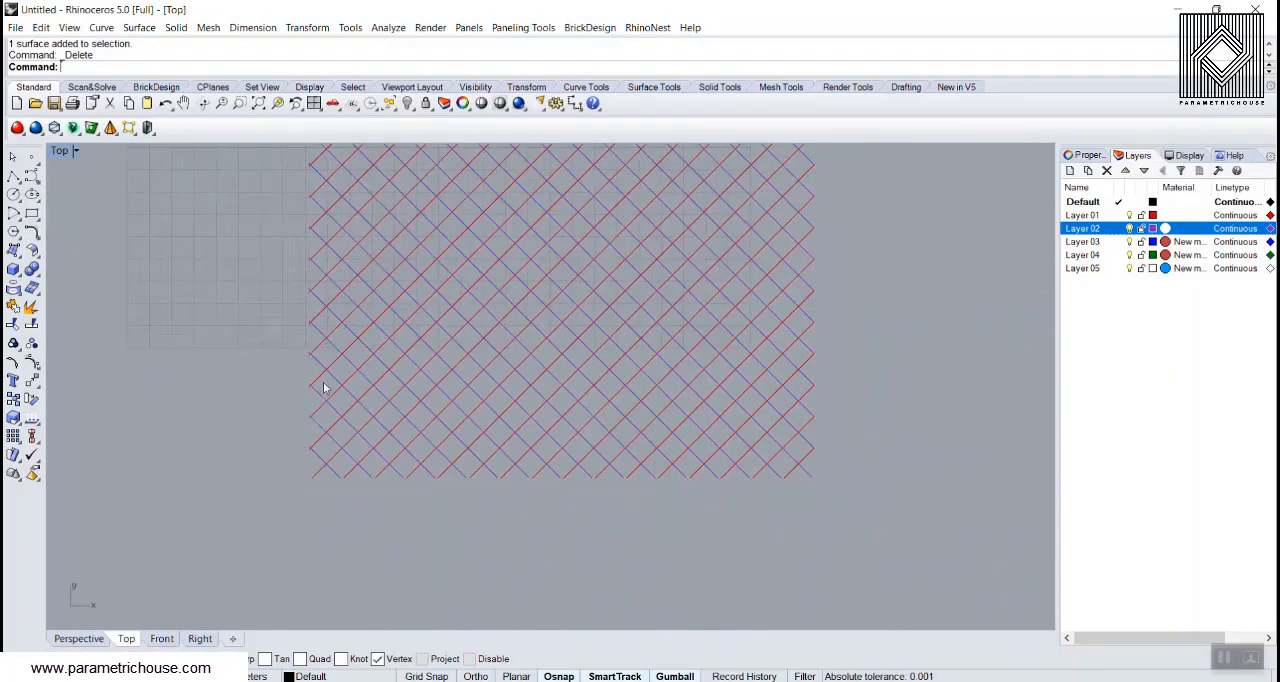
pyautogui.moveTo(427, 303); pyautogui.dragTo(388, 457, button='right')
pyautogui.scroll(2, 340, 294)
pyautogui.scroll(6, 342, 300)
pyautogui.moveTo(1030, 362); pyautogui.dragTo(512, 352, button='right')
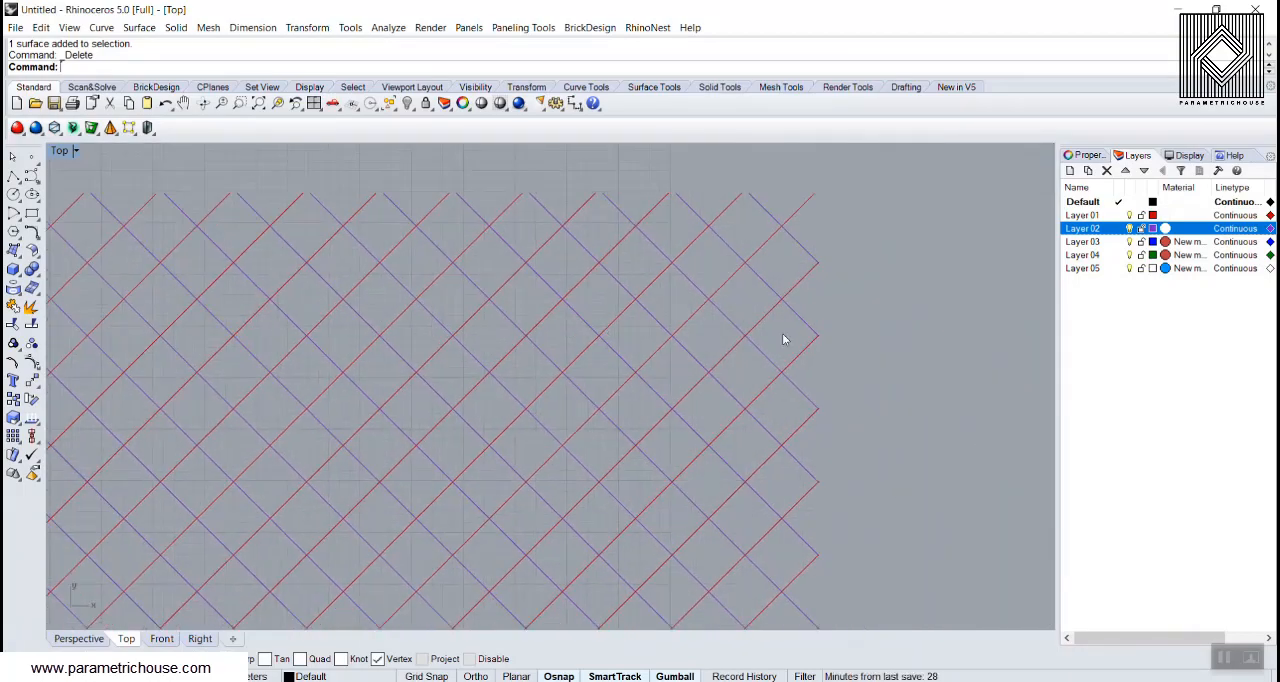
pyautogui.scroll(-17, 880, 326)
# Step: Trim the line ends overshooting the grid's upper edge, using all the diagonal lines as cutting objects
pyautogui.moveTo(553, 481); pyautogui.dragTo(553, 480)
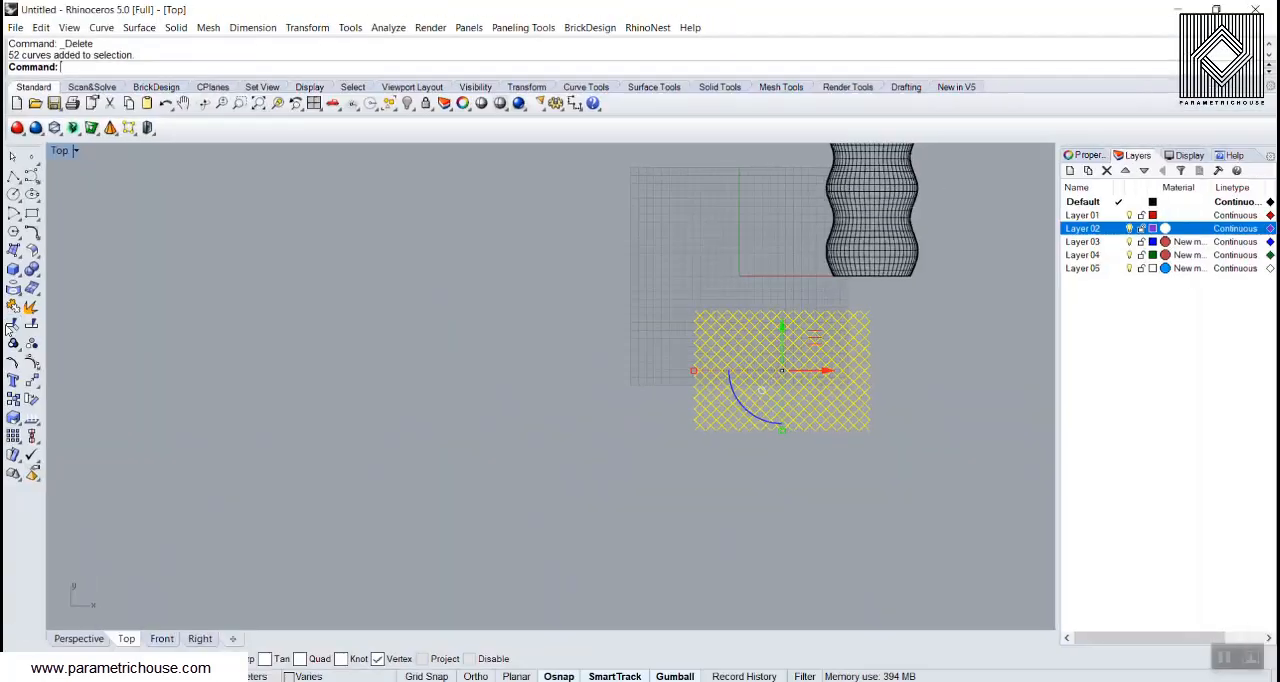
pyautogui.click(12, 326)
pyautogui.scroll(10, 840, 320)
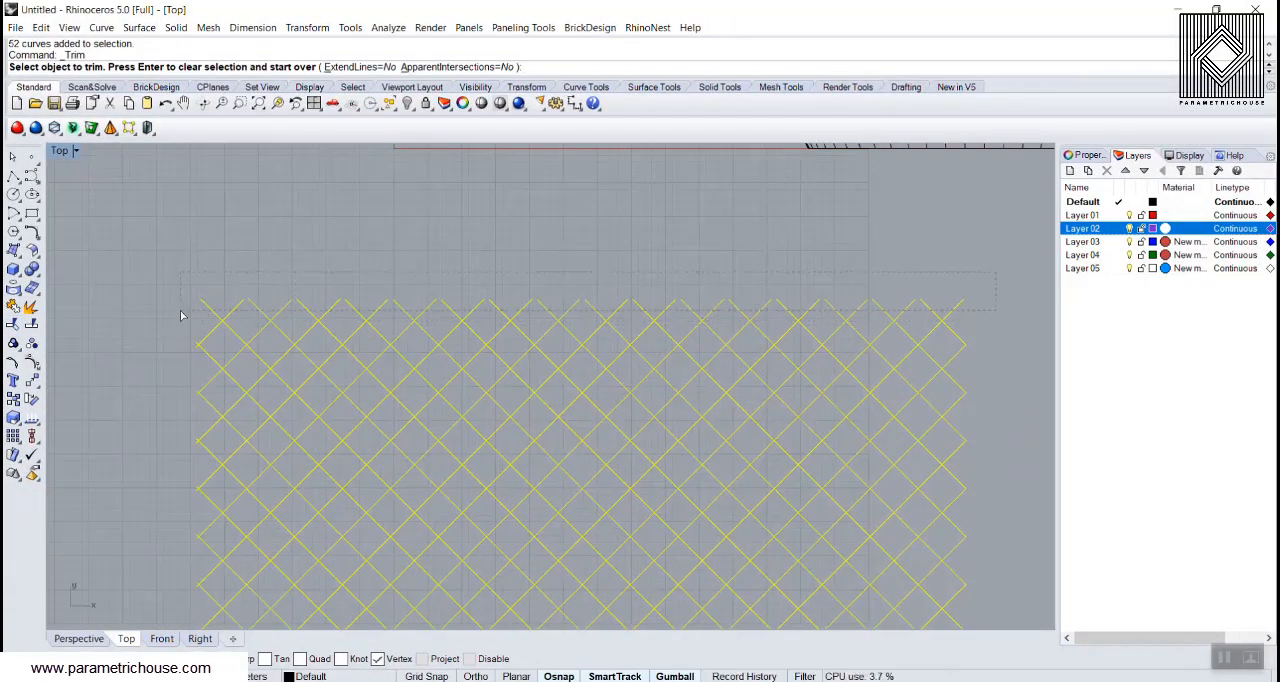
pyautogui.click(334, 320)
pyautogui.scroll(-4, 697, 306)
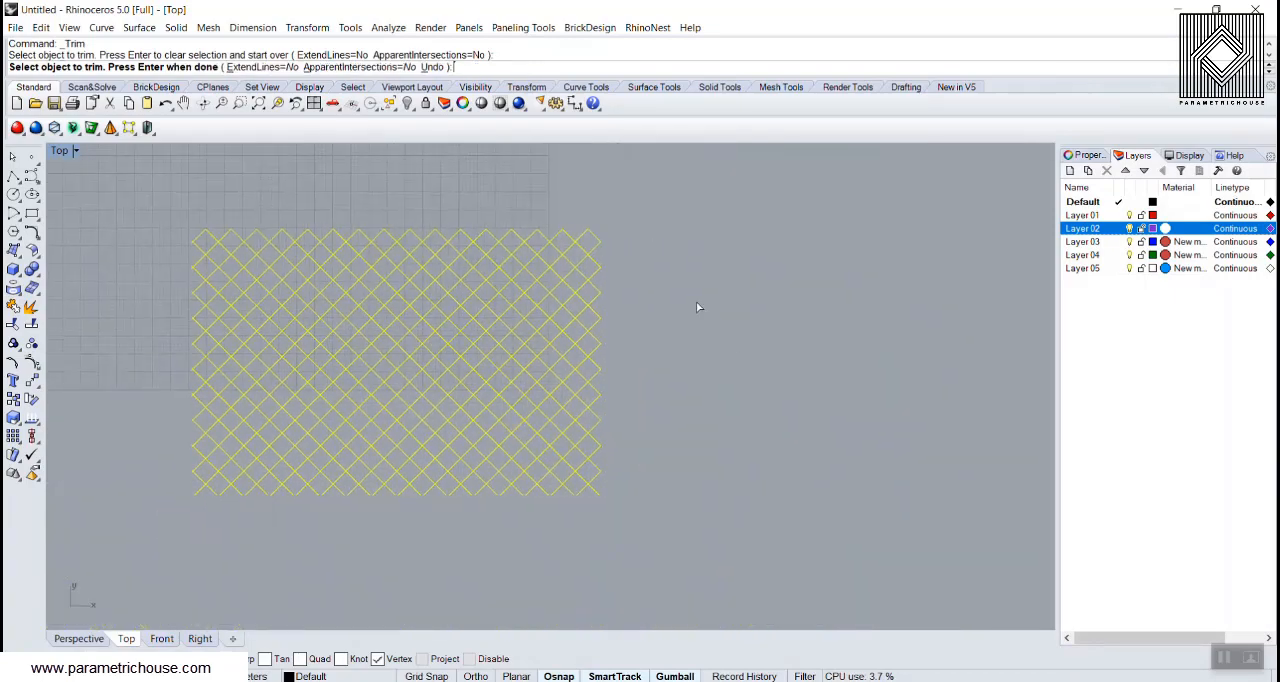
# Step: Trim the short crossing line ends at the uppermost node of the grid's right edge
pyautogui.scroll(4, 618, 259)
pyautogui.scroll(8, 605, 240)
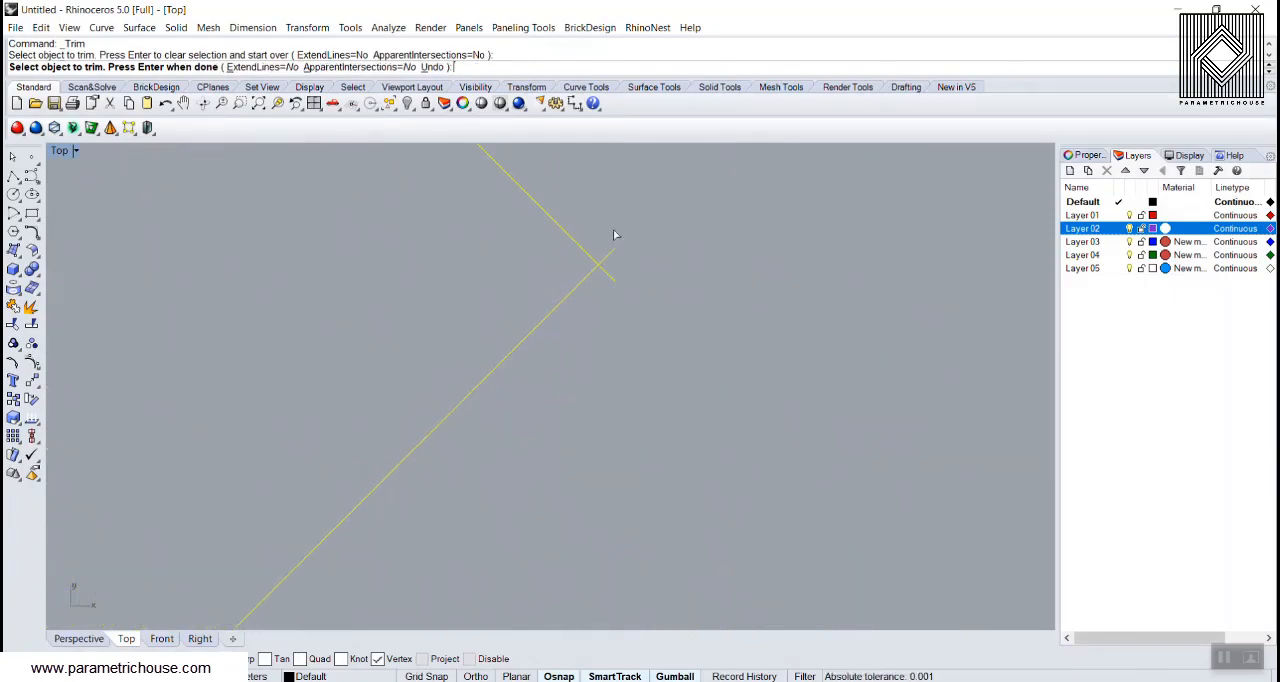
pyautogui.scroll(-10, 673, 227)
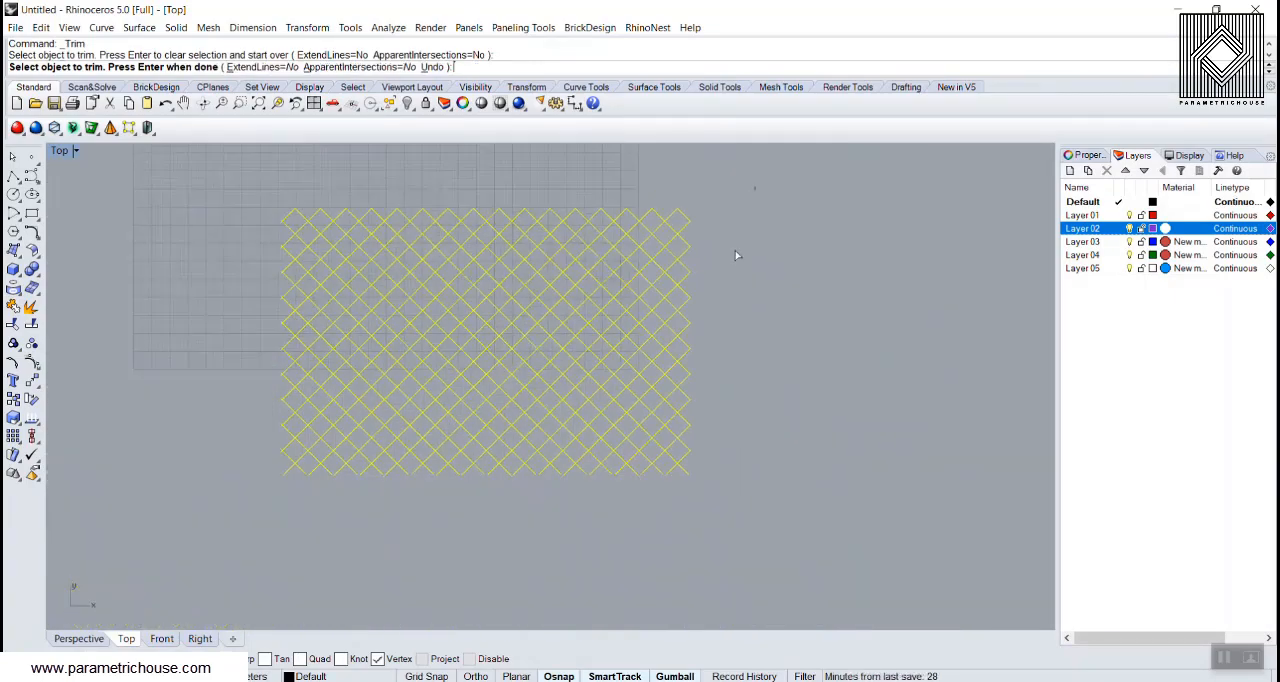
pyautogui.scroll(10, 695, 455)
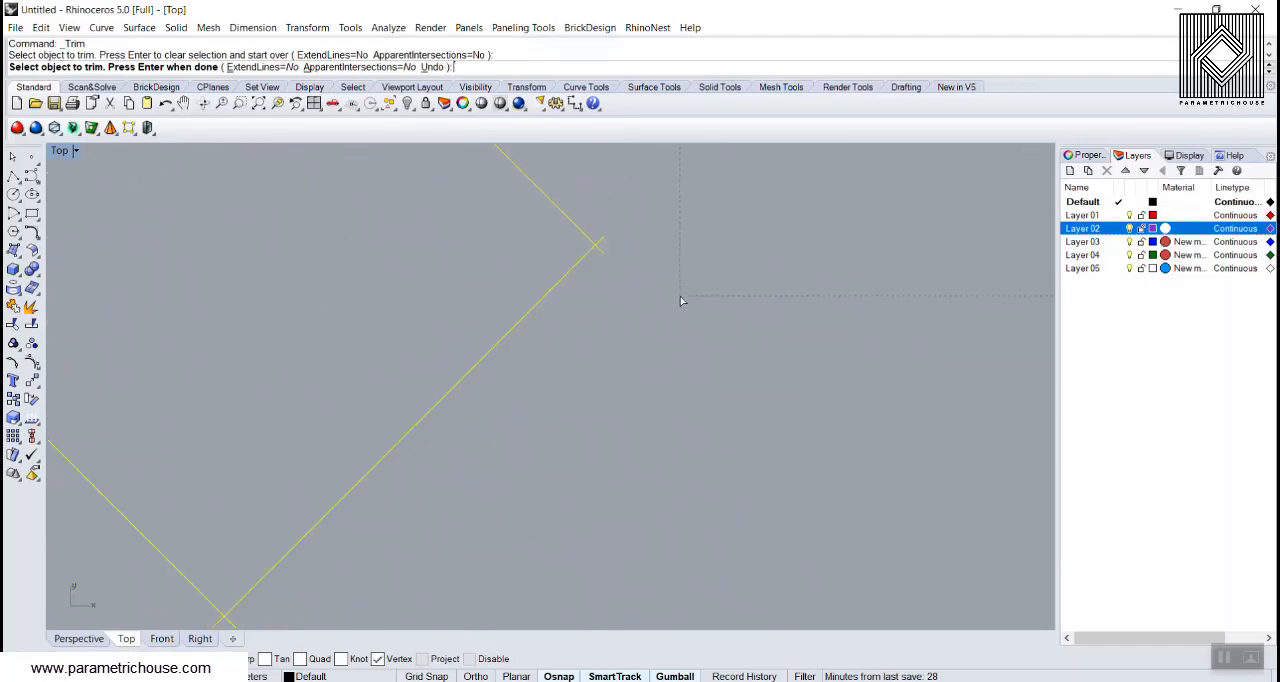
pyautogui.click(600, 321)
pyautogui.scroll(-10, 691, 403)
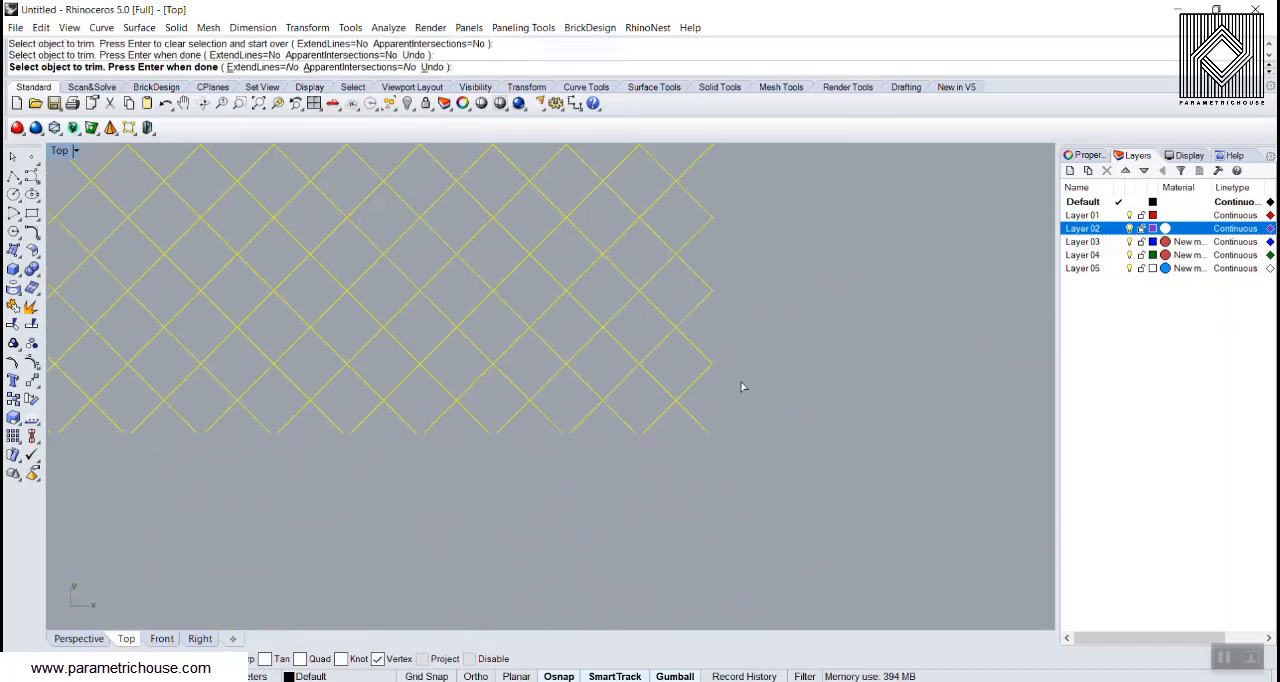
pyautogui.scroll(10, 754, 374)
pyautogui.scroll(-10, 710, 286)
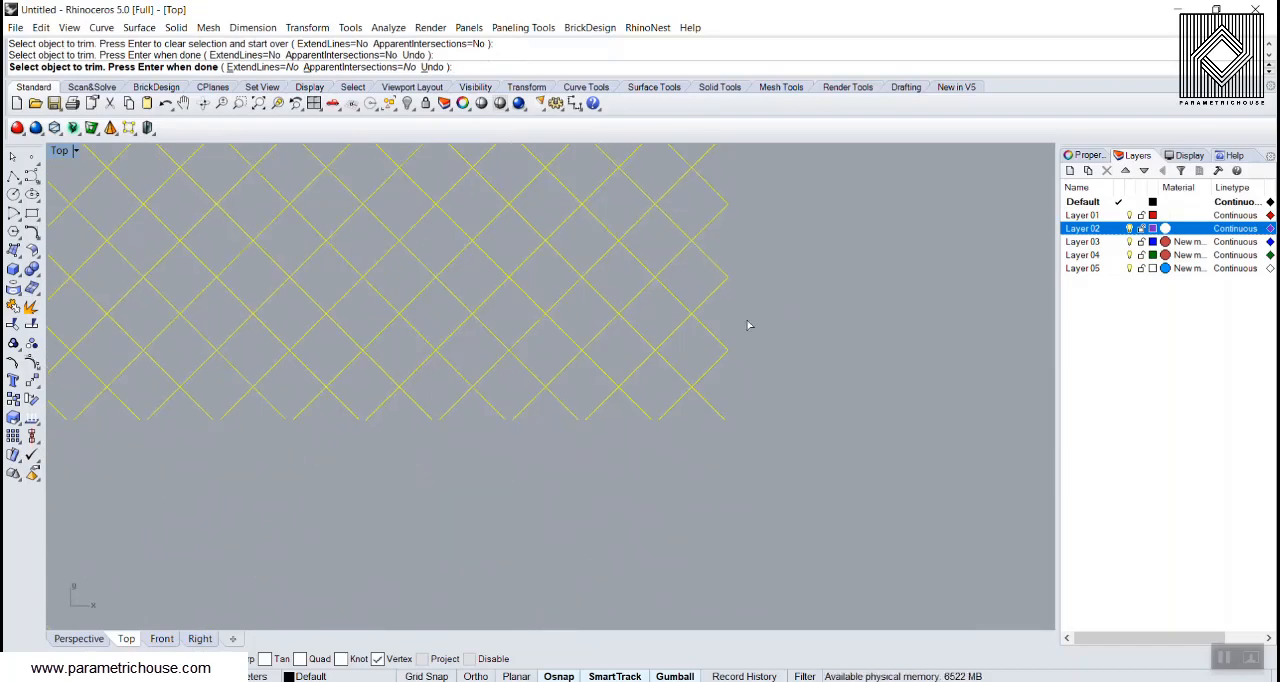
pyautogui.moveTo(685, 457); pyautogui.dragTo(681, 475, button='right')
pyautogui.scroll(-2, 720, 245)
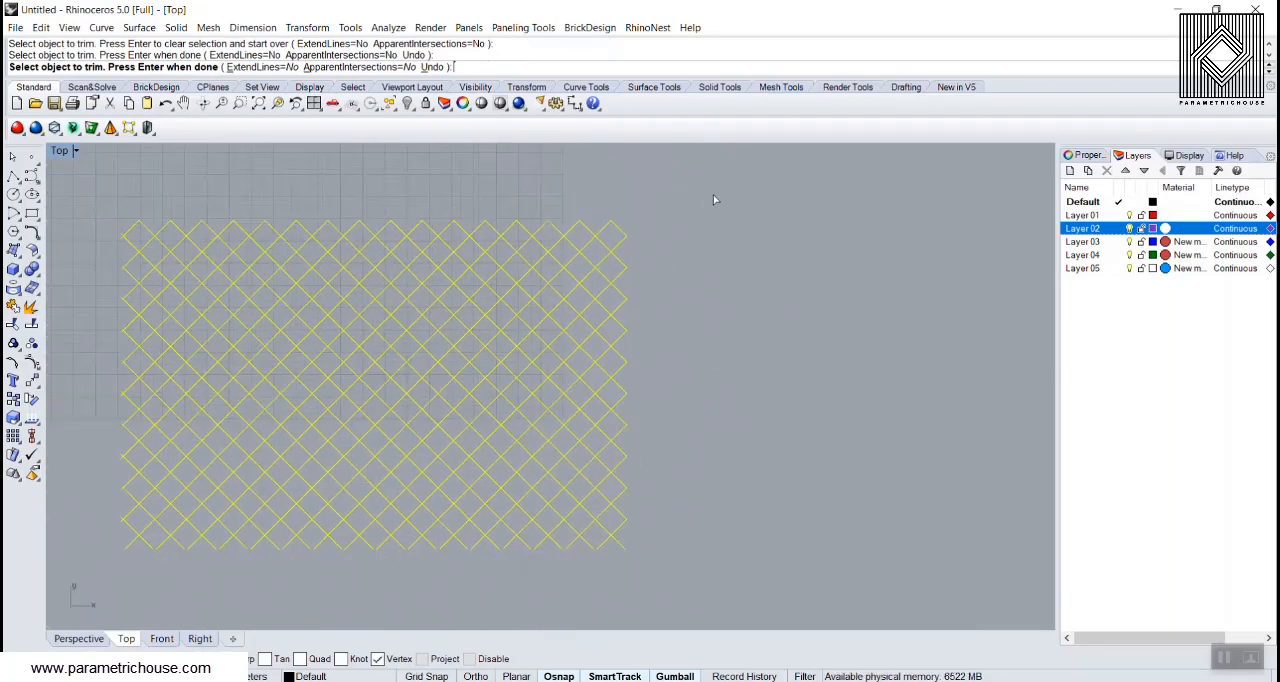
pyautogui.moveTo(713, 195); pyautogui.dragTo(665, 302, button='right')
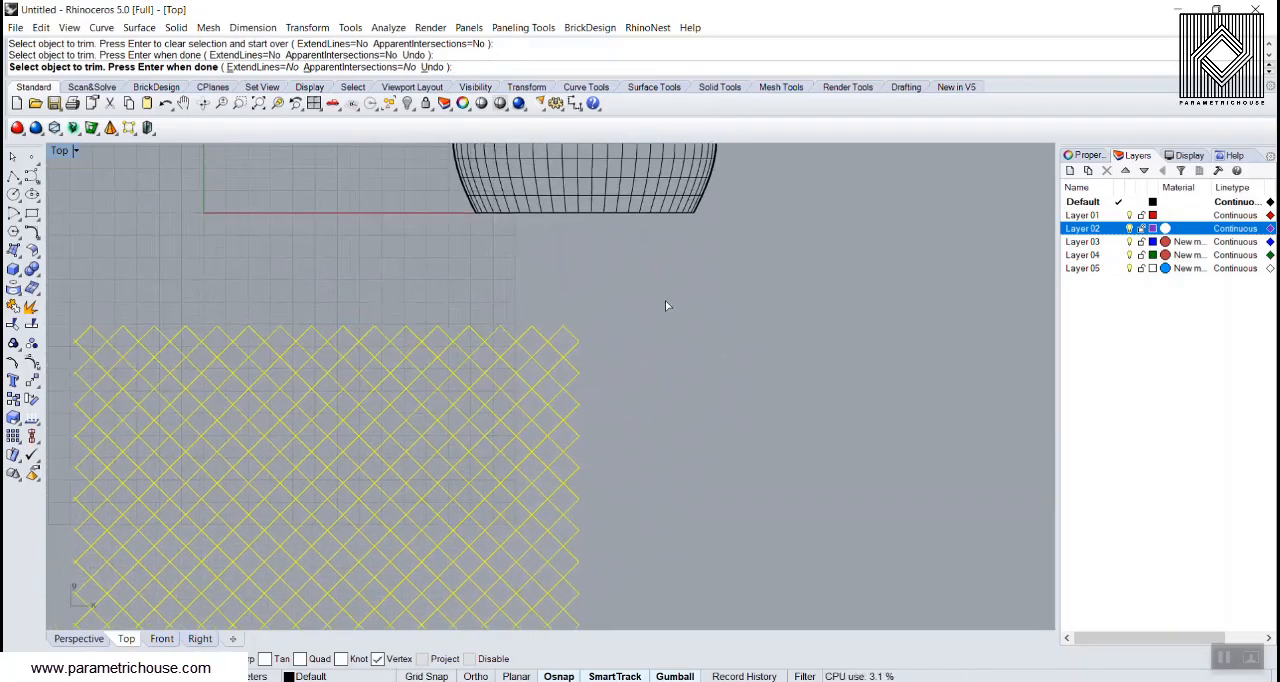
# Step: Restart Trim with all grid lines as cutters and trim the overshooting ends at the lowest nodes of the right edge
pyautogui.click(12, 325)
pyautogui.scroll(-3, 549, 476)
pyautogui.scroll(10, 597, 402)
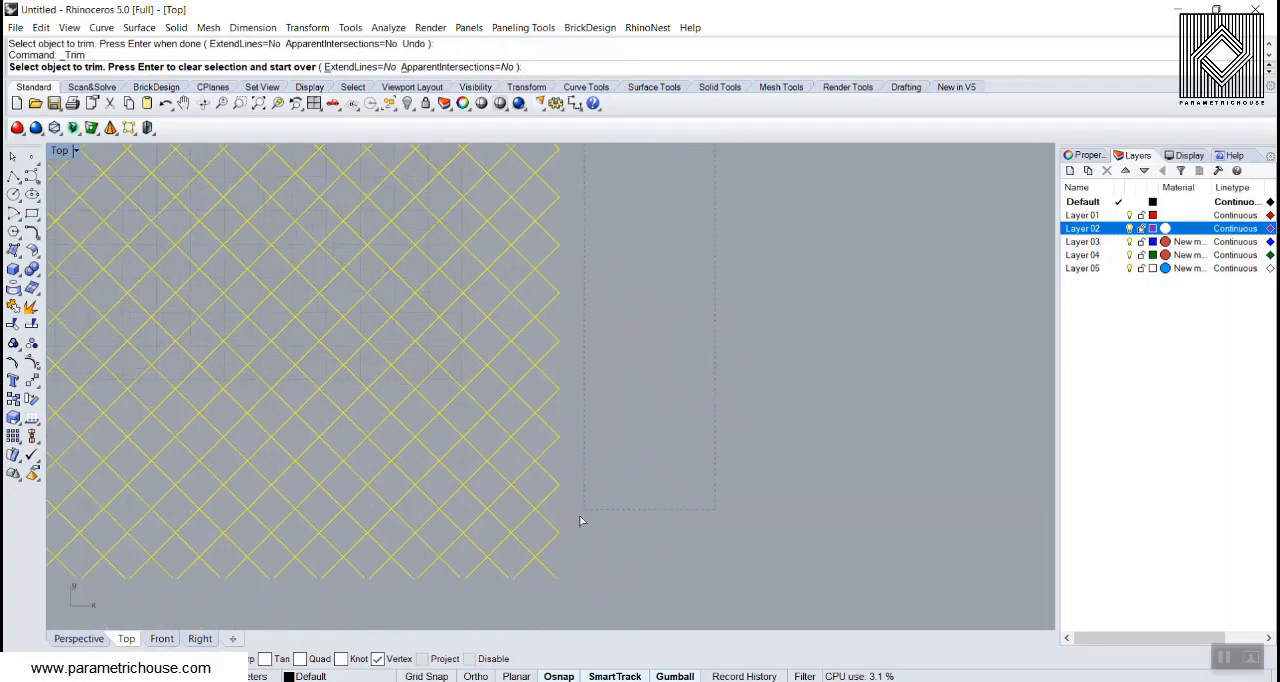
pyautogui.scroll(-3, 584, 500)
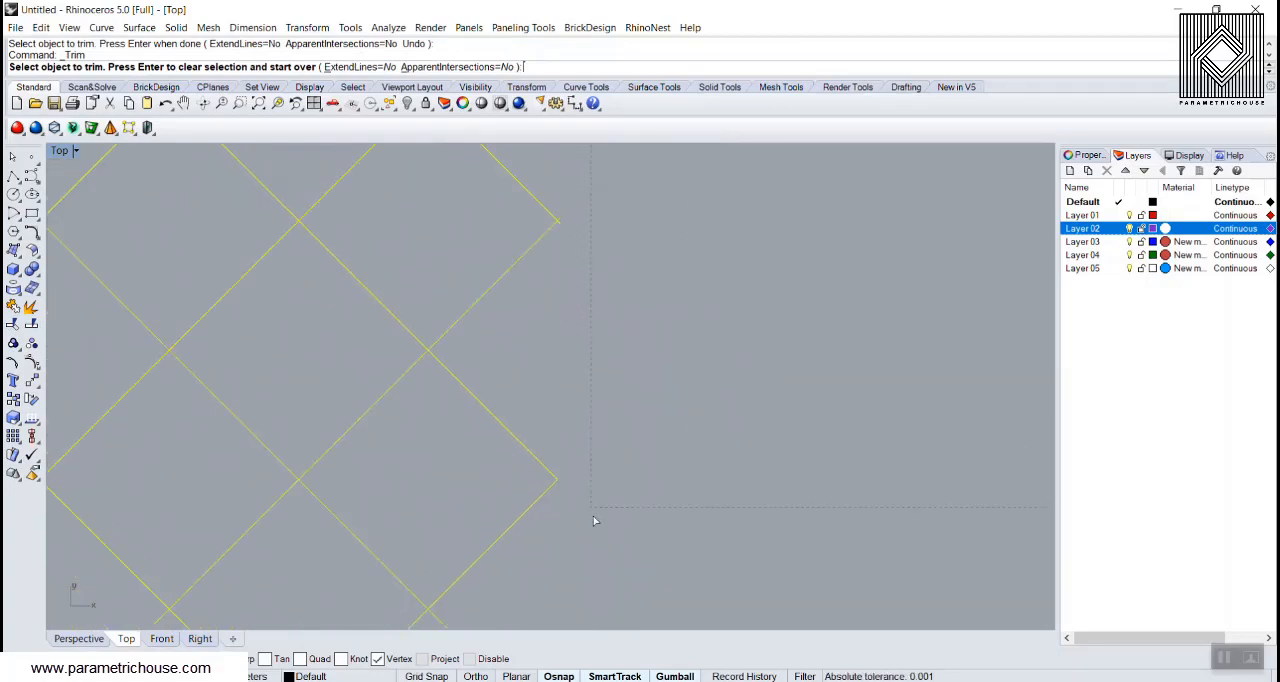
pyautogui.scroll(4, 570, 253)
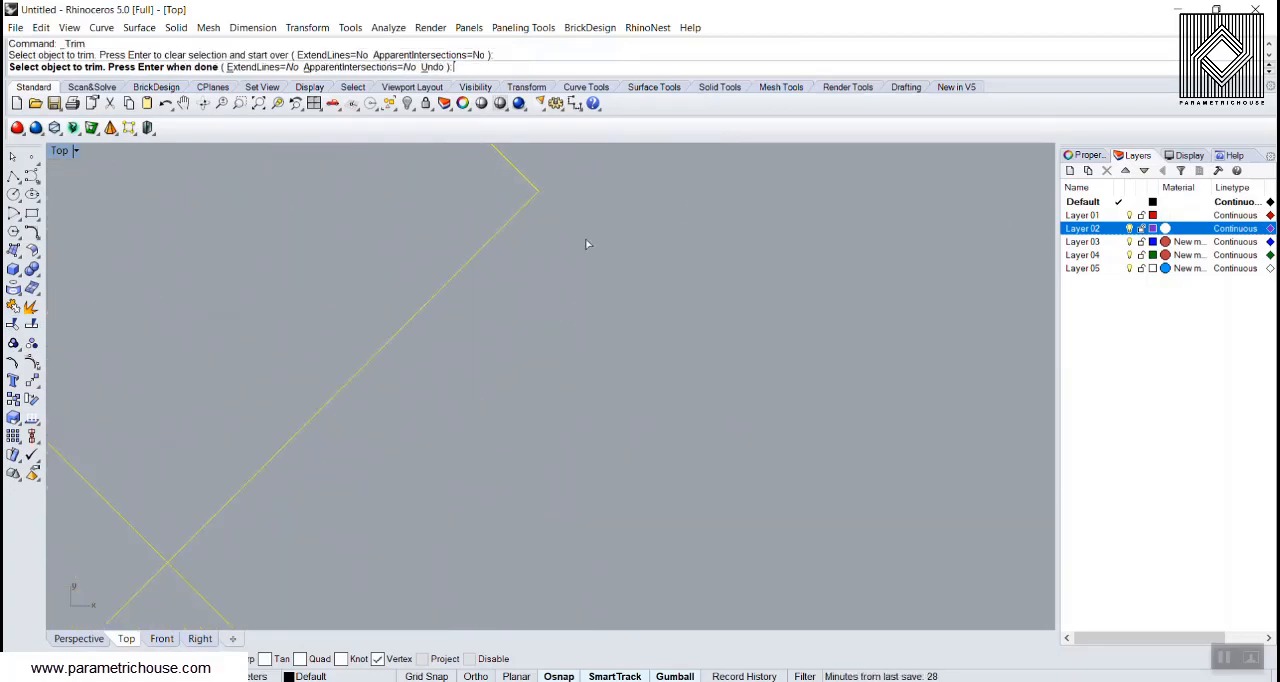
pyautogui.moveTo(586, 243); pyautogui.dragTo(601, 344, button='right')
pyautogui.scroll(-3, 604, 390)
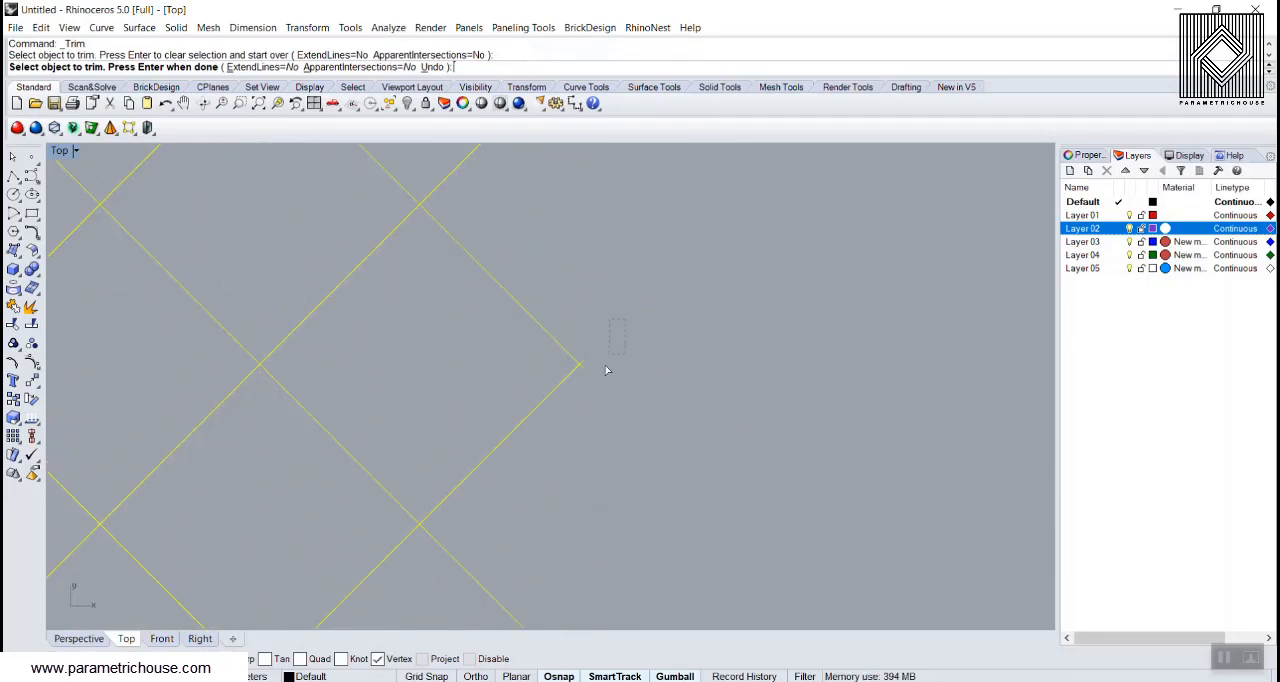
pyautogui.scroll(8, 588, 413)
pyautogui.moveTo(606, 370); pyautogui.dragTo(576, 396)
# Step: Trim the overshooting line ends at the lower nodes of the diagonal grid's right edge, working upward
pyautogui.moveTo(636, 300); pyautogui.dragTo(618, 515, button='right')
pyautogui.scroll(-8, 651, 520)
pyautogui.scroll(8, 603, 388)
pyautogui.moveTo(591, 457); pyautogui.dragTo(585, 457)
pyautogui.scroll(-8, 611, 391)
pyautogui.moveTo(636, 270); pyautogui.dragTo(602, 590, button='right')
pyautogui.scroll(-2, 602, 590)
pyautogui.scroll(8, 574, 402)
pyautogui.moveTo(544, 465); pyautogui.dragTo(543, 465)
pyautogui.scroll(-9, 610, 374)
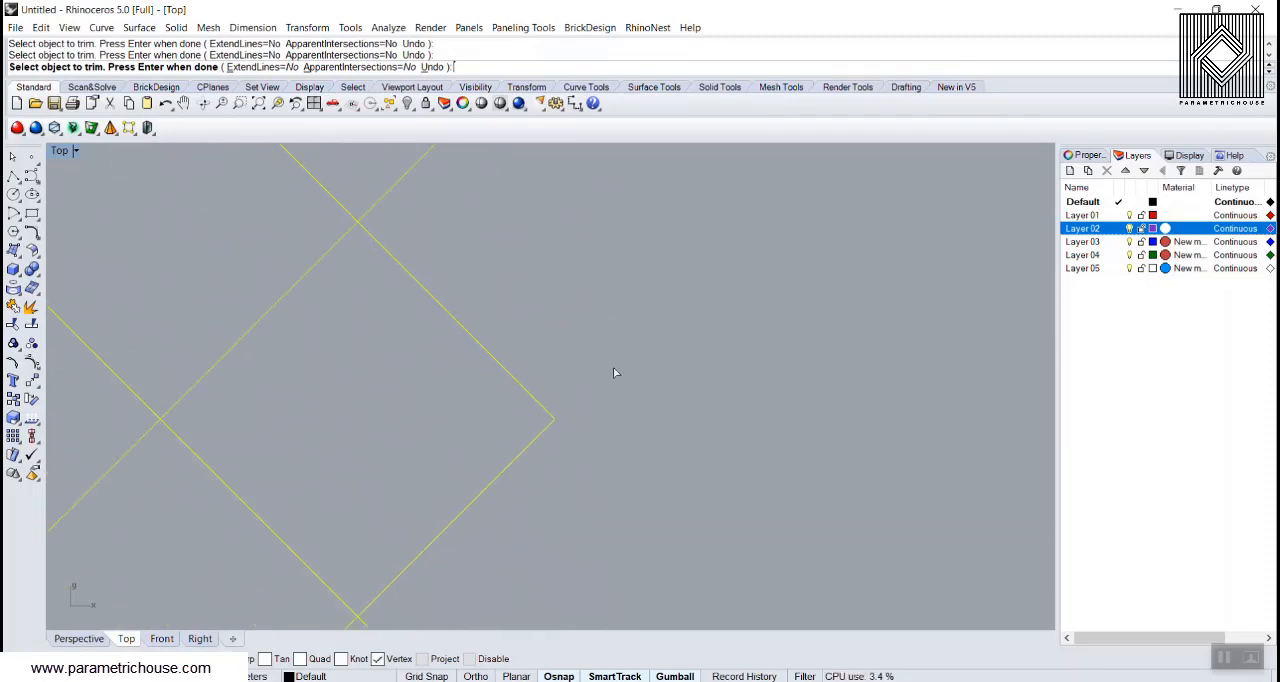
# Step: Continue trimming the short crossing line ends at the middle nodes along the grid's right edge
pyautogui.moveTo(606, 315); pyautogui.dragTo(553, 457, button='right')
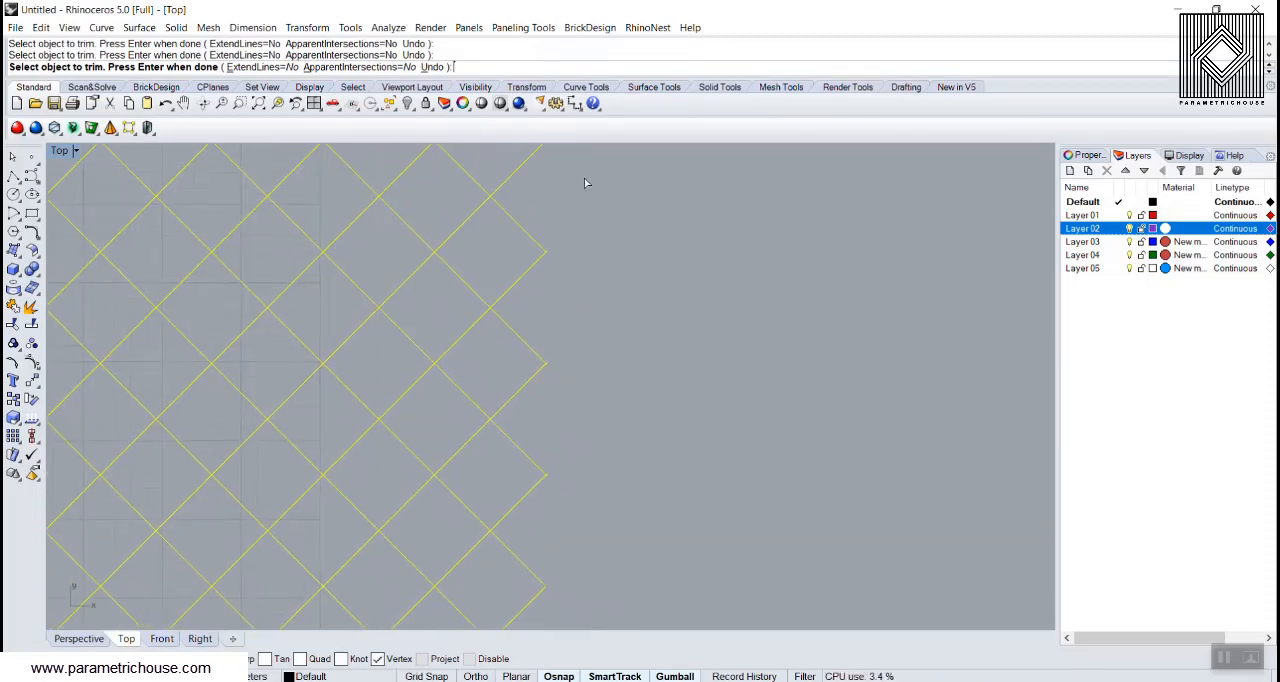
pyautogui.moveTo(584, 178); pyautogui.dragTo(505, 394)
pyautogui.scroll(12, 562, 514)
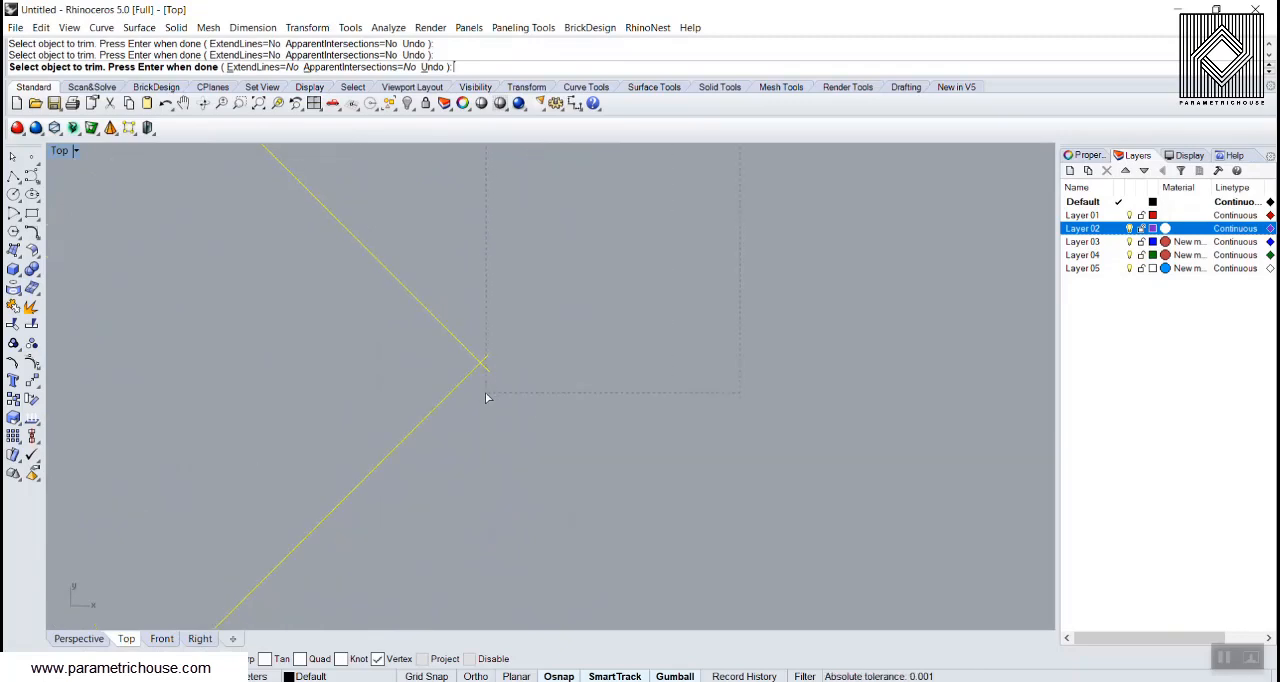
pyautogui.scroll(-8, 517, 514)
pyautogui.scroll(10, 537, 317)
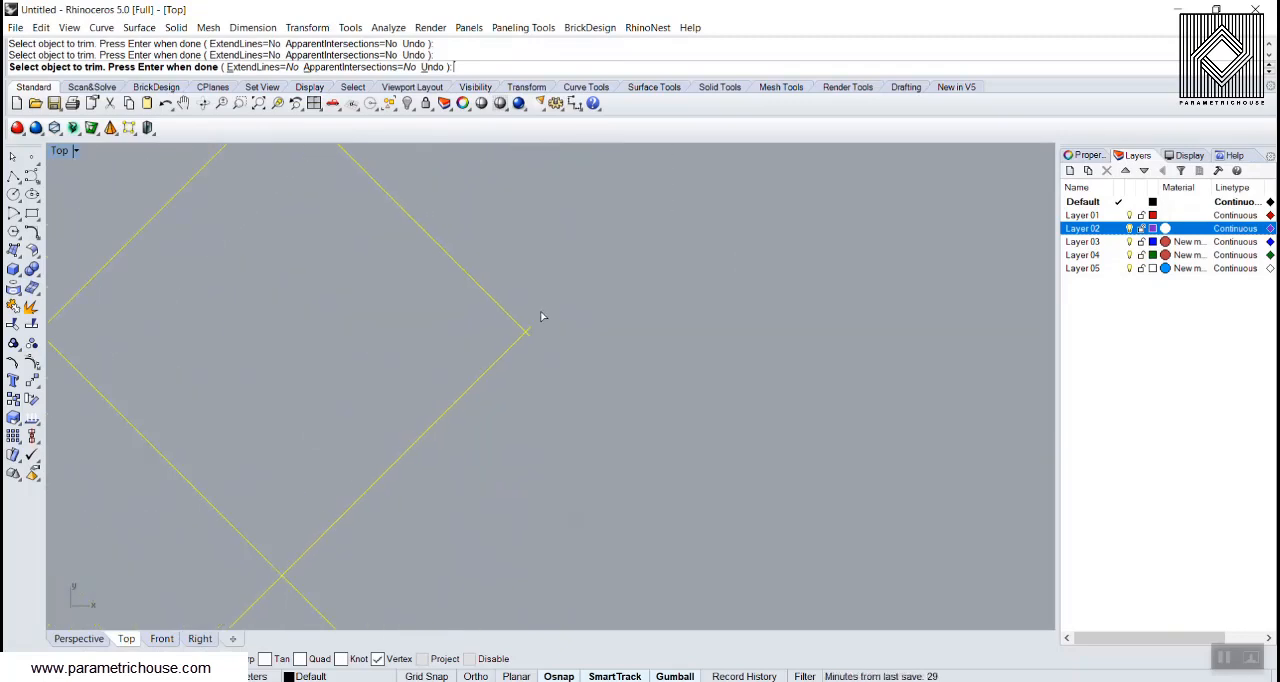
pyautogui.scroll(-7, 517, 404)
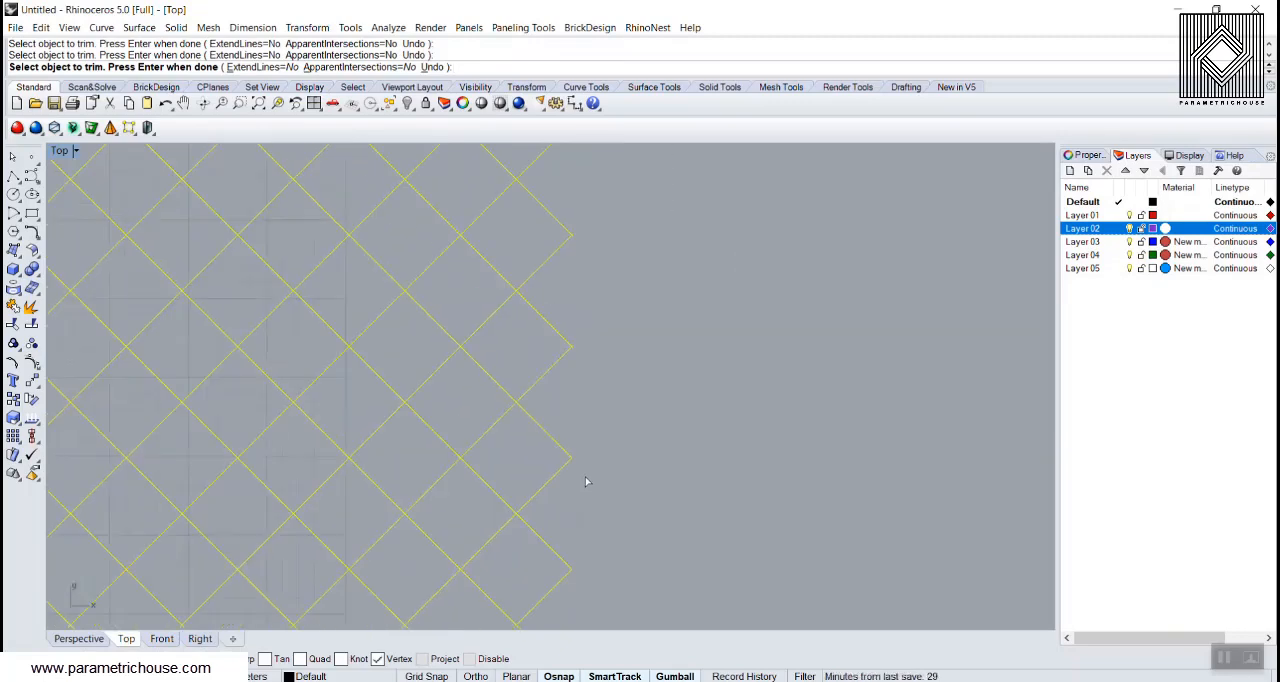
pyautogui.scroll(5, 583, 389)
pyautogui.scroll(3, 566, 430)
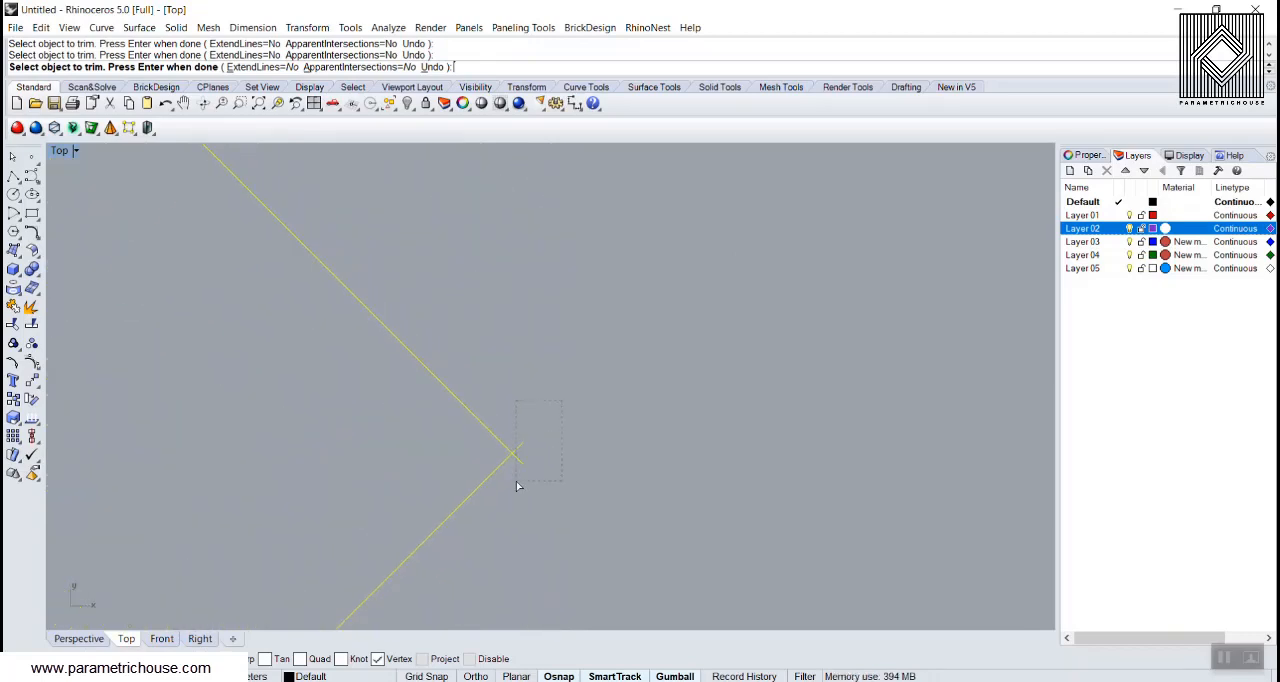
pyautogui.moveTo(516, 486); pyautogui.dragTo(516, 486)
pyautogui.scroll(-10, 544, 467)
# Step: Trim the remaining crossing line ends at the upper nodes of the grid's right edge
pyautogui.scroll(8, 575, 376)
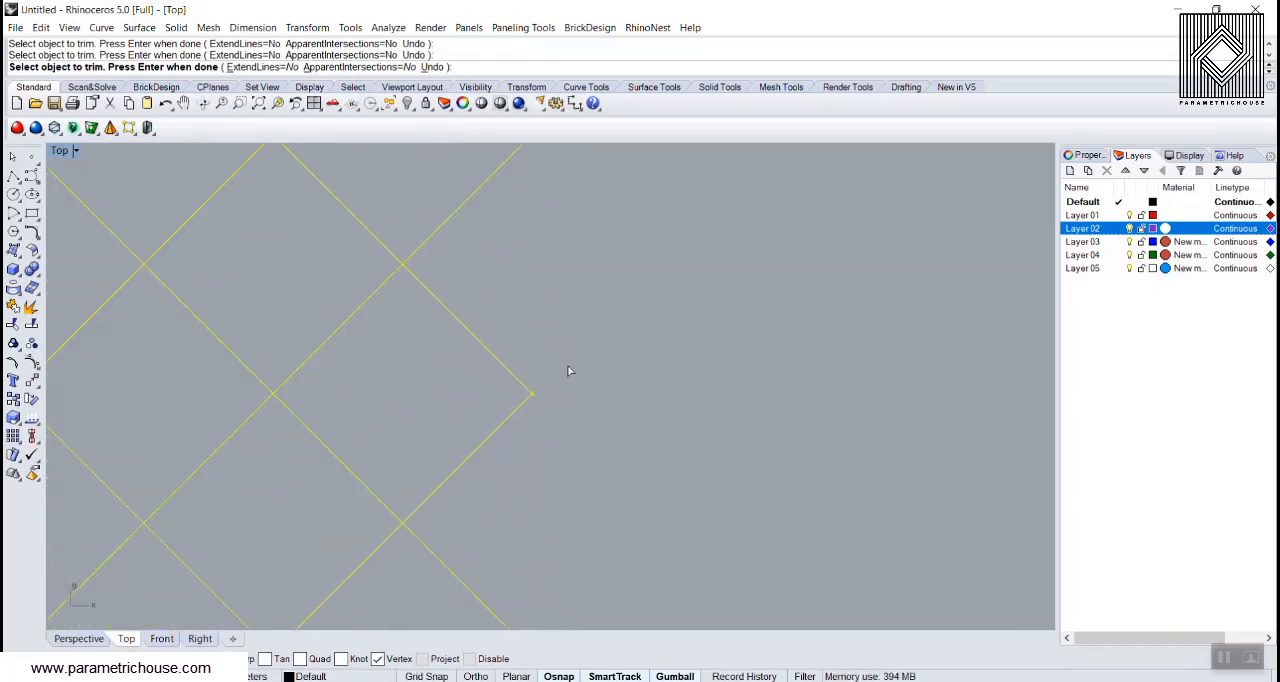
pyautogui.scroll(4, 540, 395)
pyautogui.scroll(-8, 540, 440)
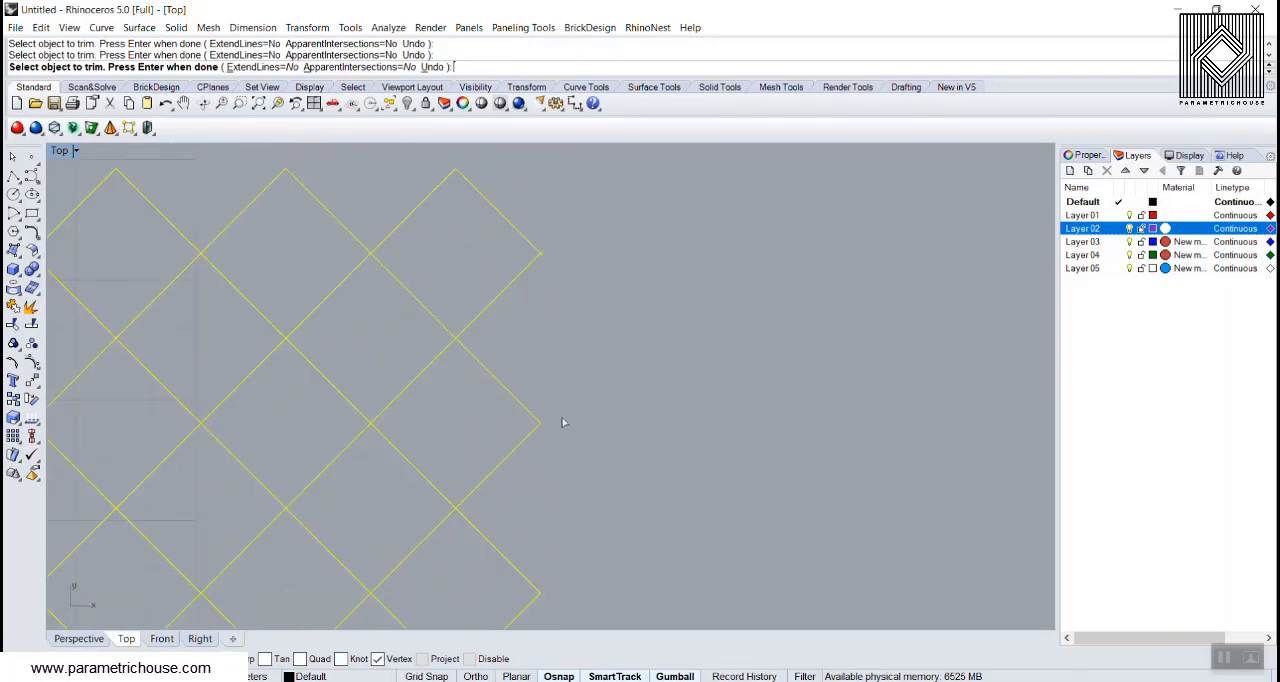
pyautogui.scroll(8, 560, 290)
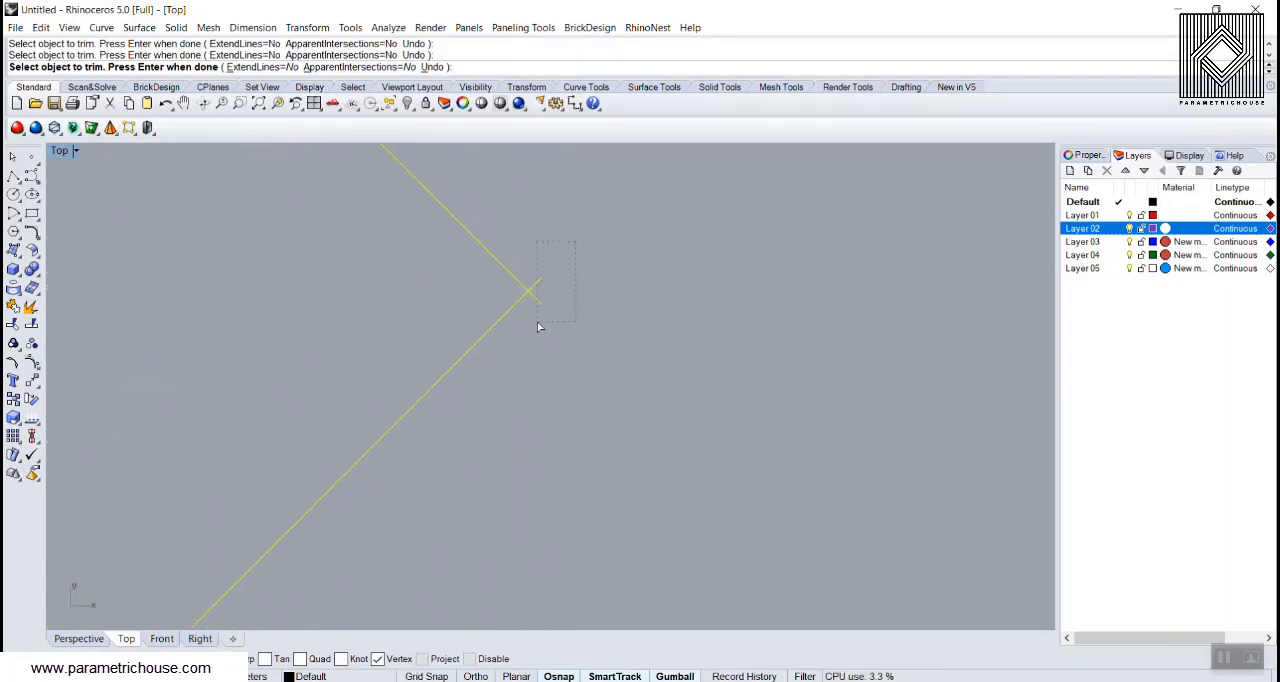
pyautogui.moveTo(538, 327); pyautogui.dragTo(538, 327)
pyautogui.scroll(-10, 620, 371)
pyautogui.scroll(5, 337, 277)
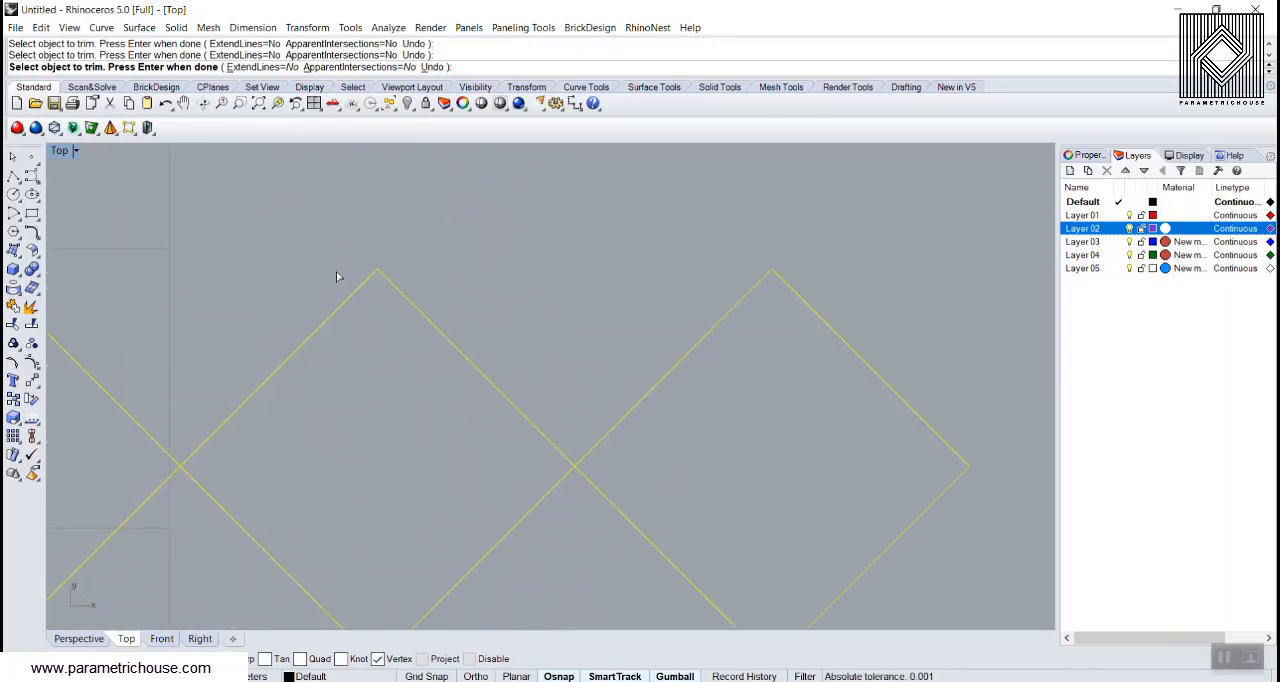
# Step: Examine the grid's upper edge and the full left edge for line ends that still overshoot
pyautogui.scroll(3, 337, 277)
pyautogui.scroll(-8, 560, 294)
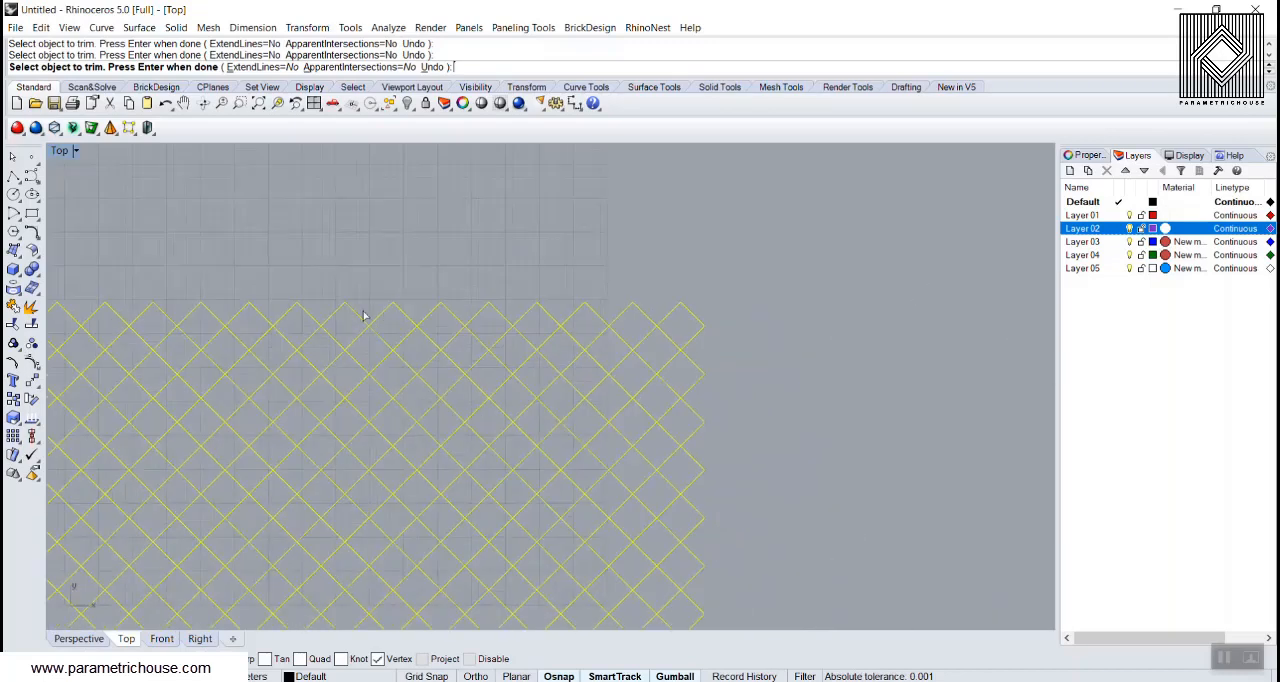
pyautogui.moveTo(136, 299); pyautogui.dragTo(523, 340, button='right')
pyautogui.scroll(10, 388, 367)
pyautogui.scroll(-10, 388, 367)
pyautogui.moveTo(355, 357); pyautogui.dragTo(522, 297, button='right')
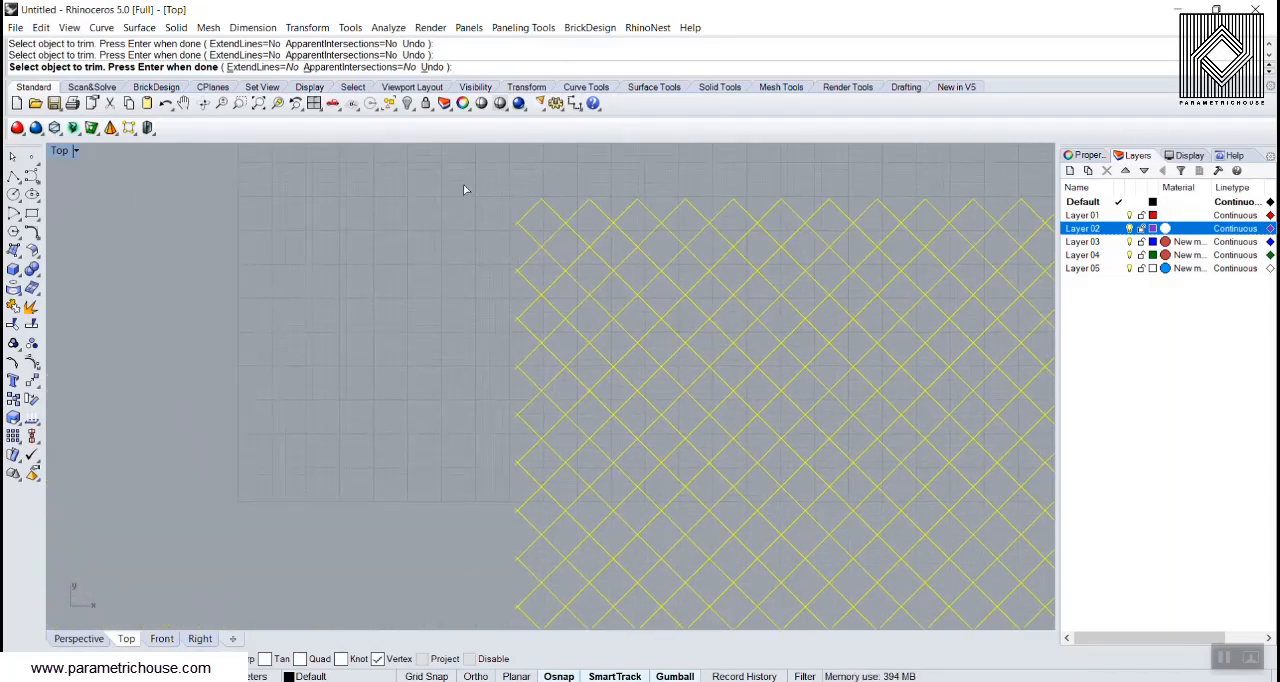
pyautogui.scroll(-4, 504, 433)
pyautogui.moveTo(506, 482); pyautogui.dragTo(512, 615)
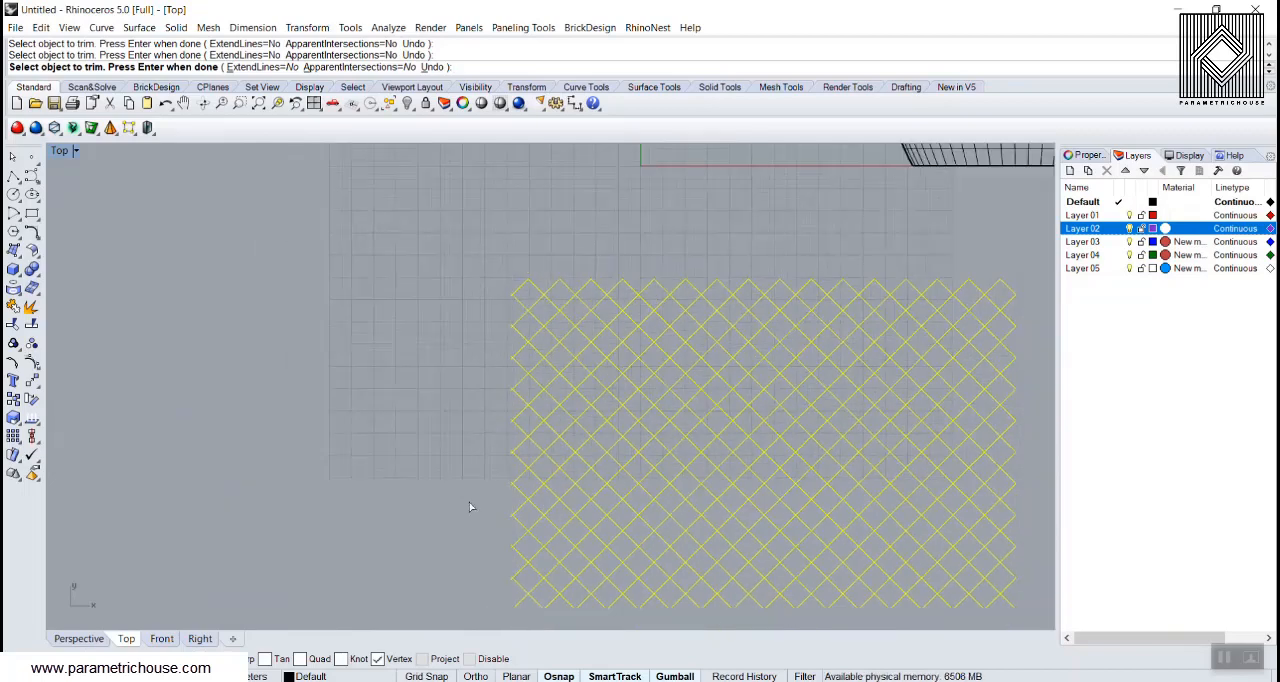
# Step: Trim the line ends overshooting the lower part of the grid's left edge
pyautogui.moveTo(435, 244); pyautogui.dragTo(514, 594)
pyautogui.moveTo(514, 612); pyautogui.dragTo(505, 598)
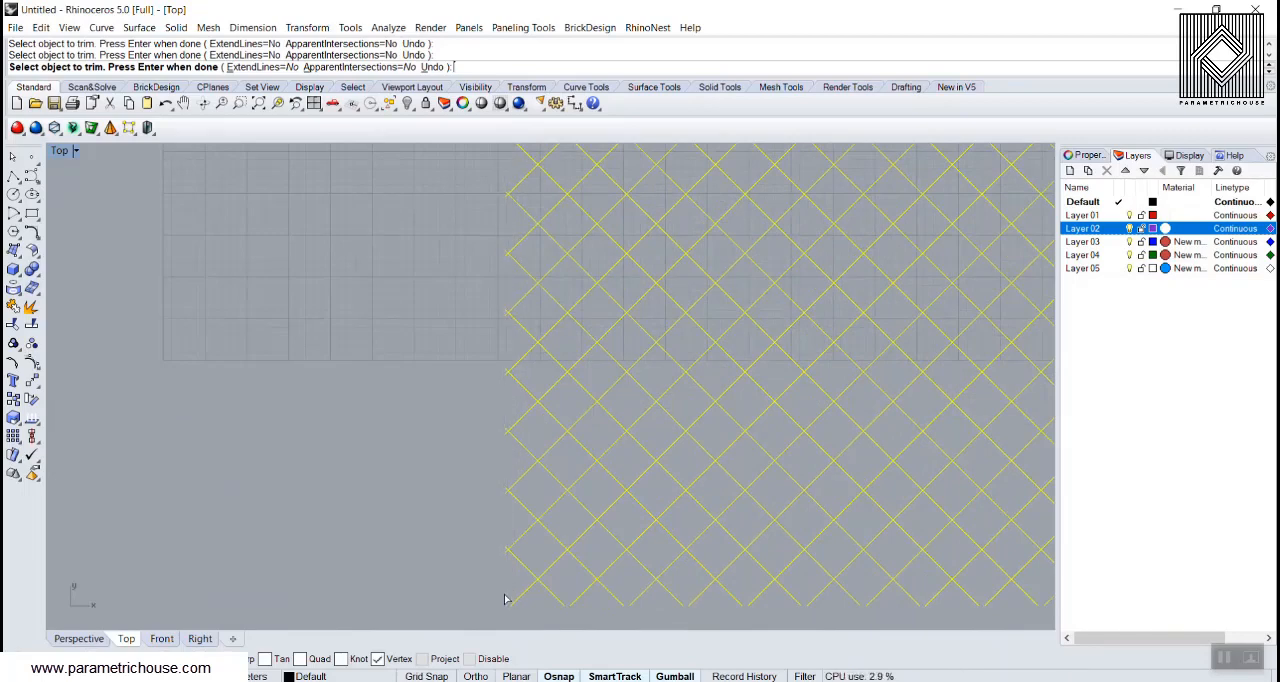
pyautogui.scroll(-2, 490, 500)
pyautogui.scroll(5, 470, 246)
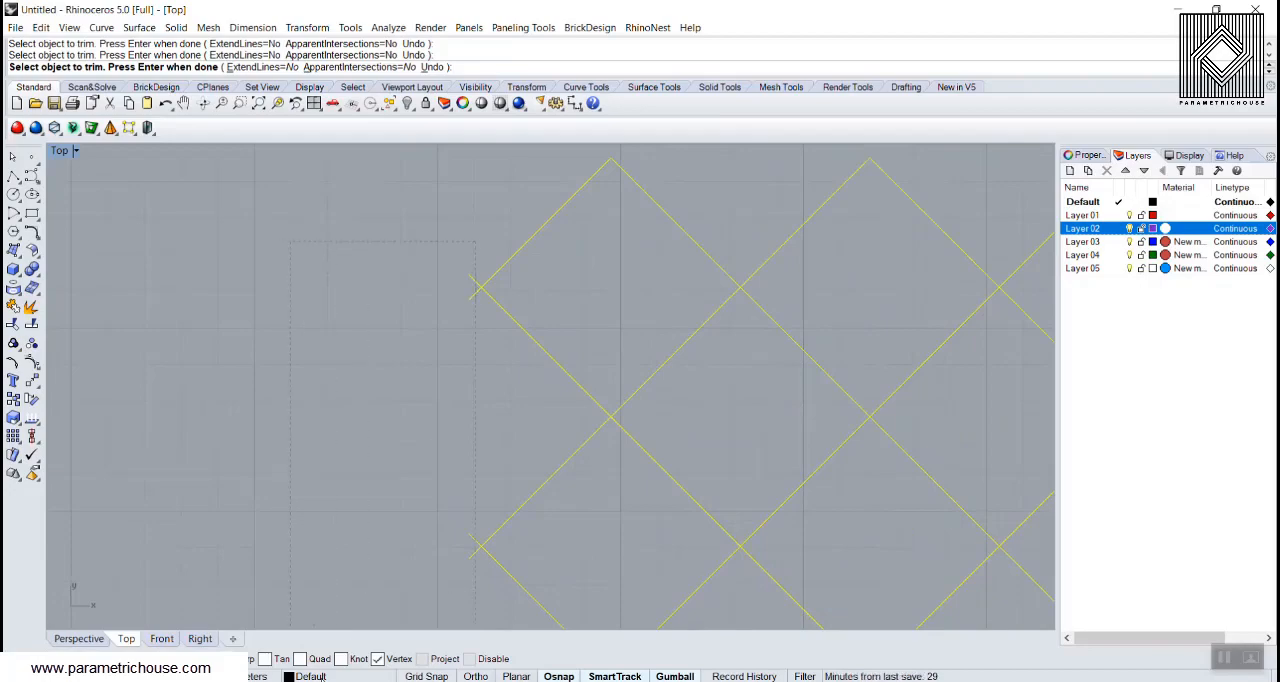
pyautogui.scroll(-8, 340, 482)
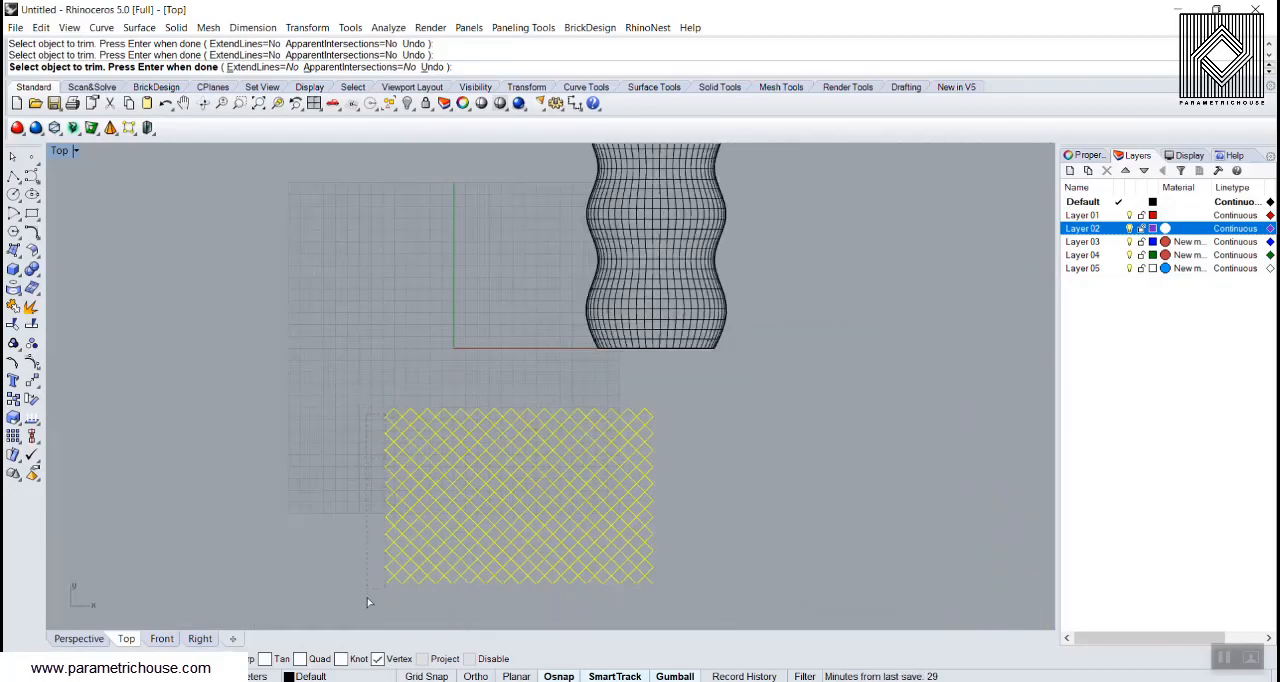
pyautogui.scroll(7, 367, 600)
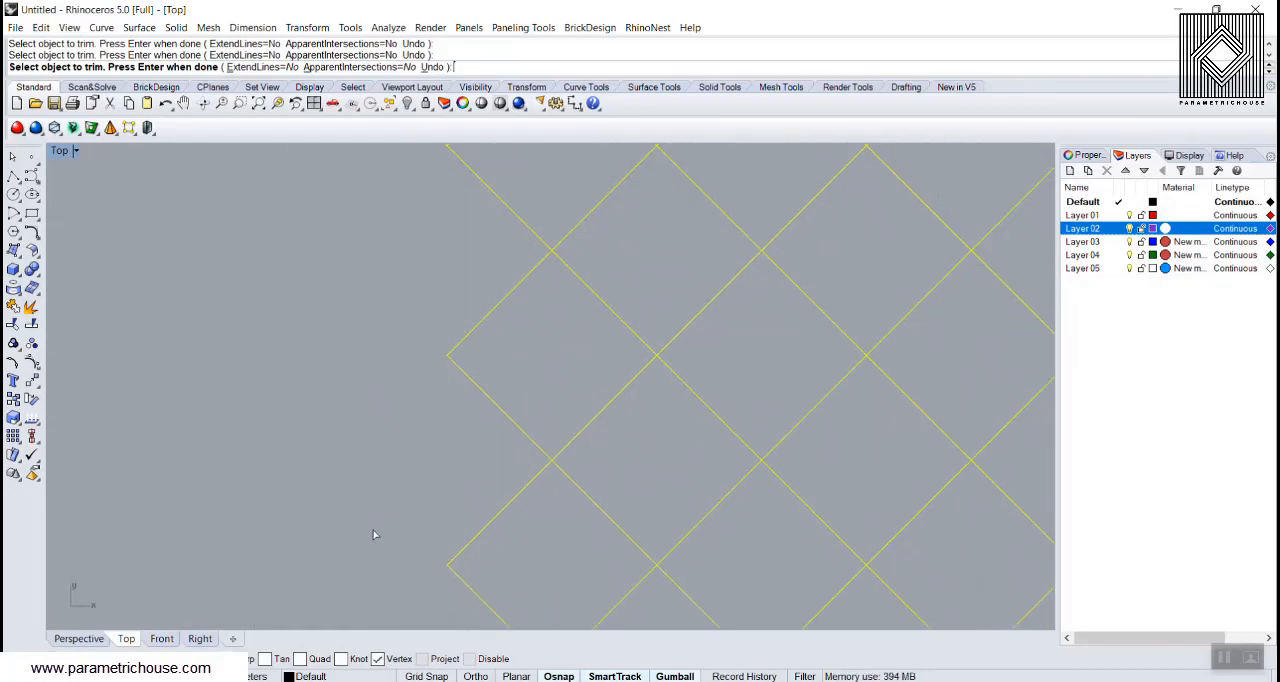
# Step: Try to trim the crossing line ends at the uppermost nodes of the grid's left edge
pyautogui.scroll(-5, 385, 330)
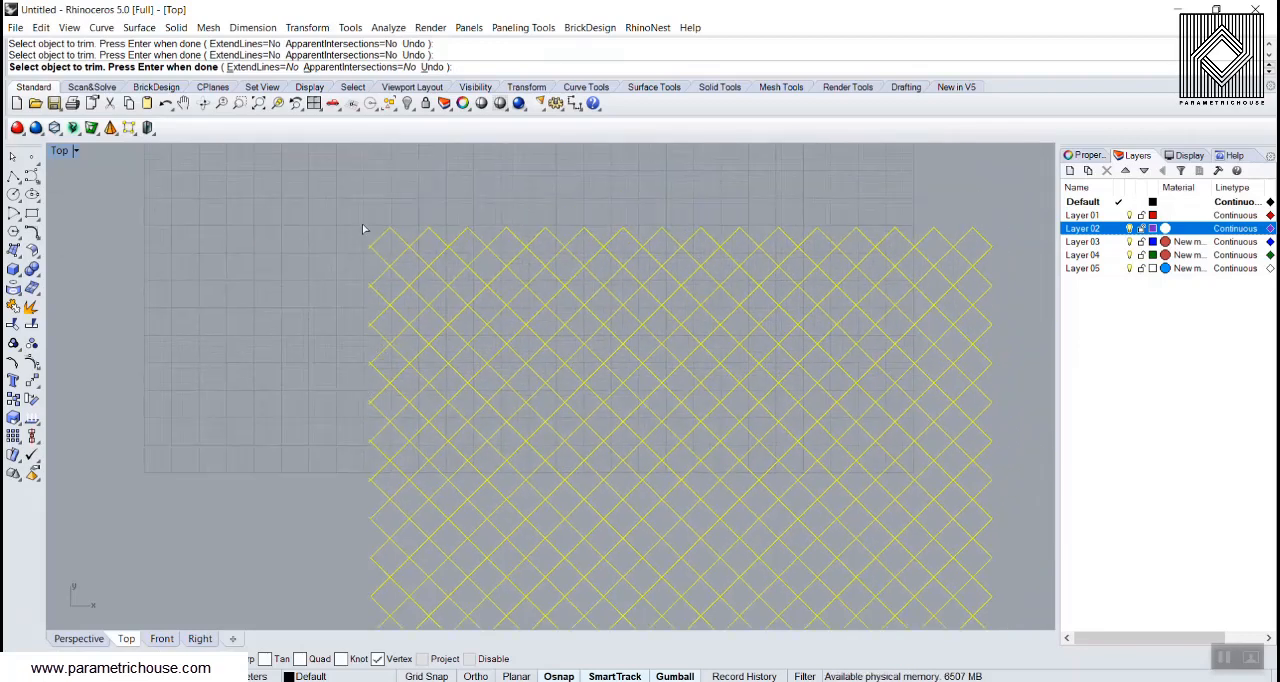
pyautogui.scroll(2, 330, 470)
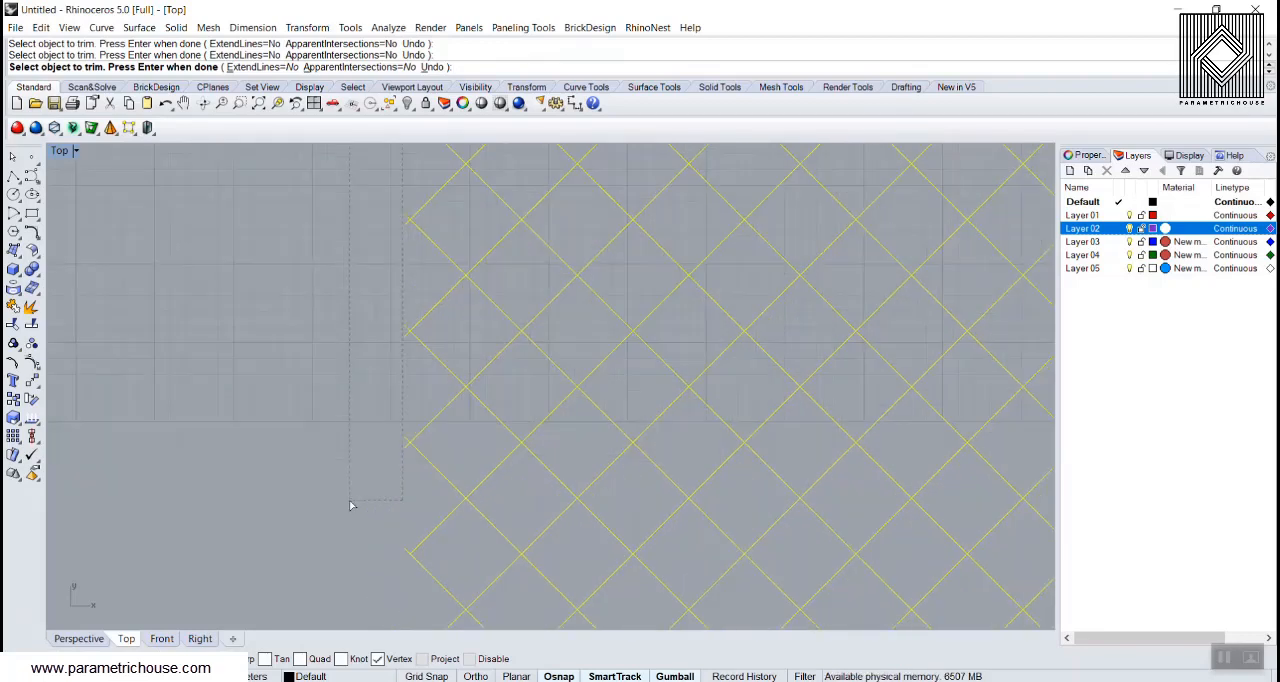
pyautogui.moveTo(369, 370); pyautogui.dragTo(268, 375, button='right')
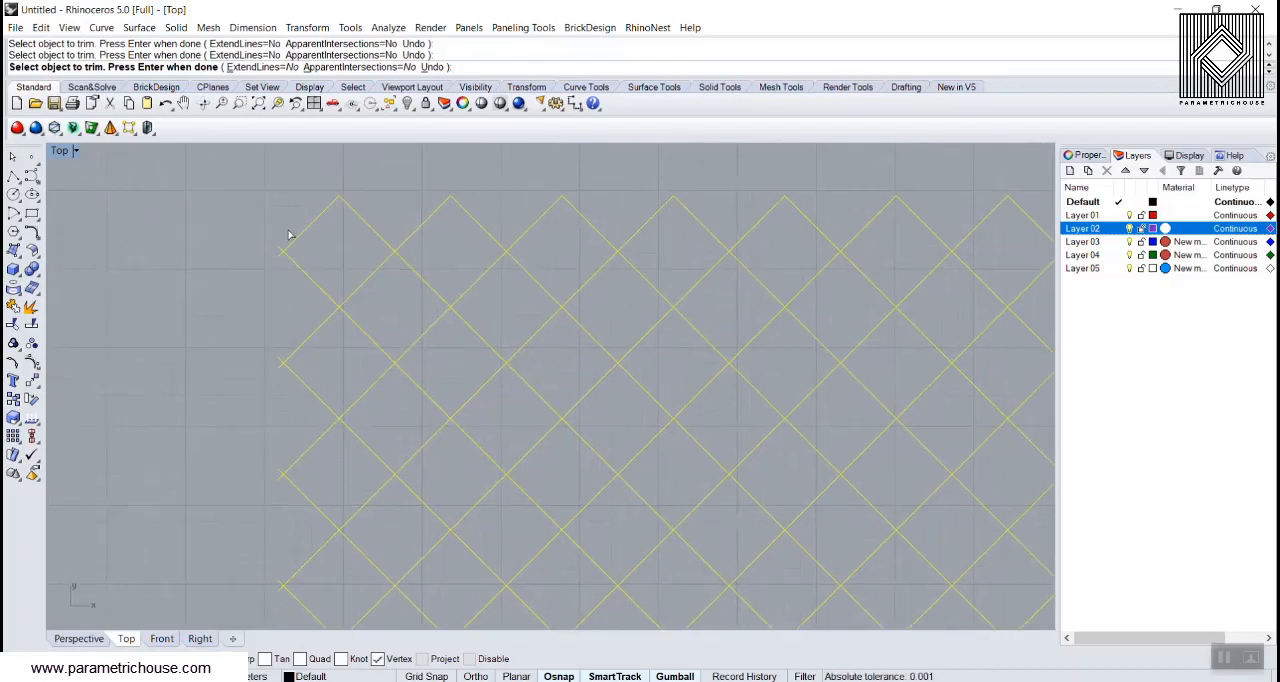
pyautogui.moveTo(233, 401); pyautogui.dragTo(233, 401)
pyautogui.hotkey('ctrl', 'z')
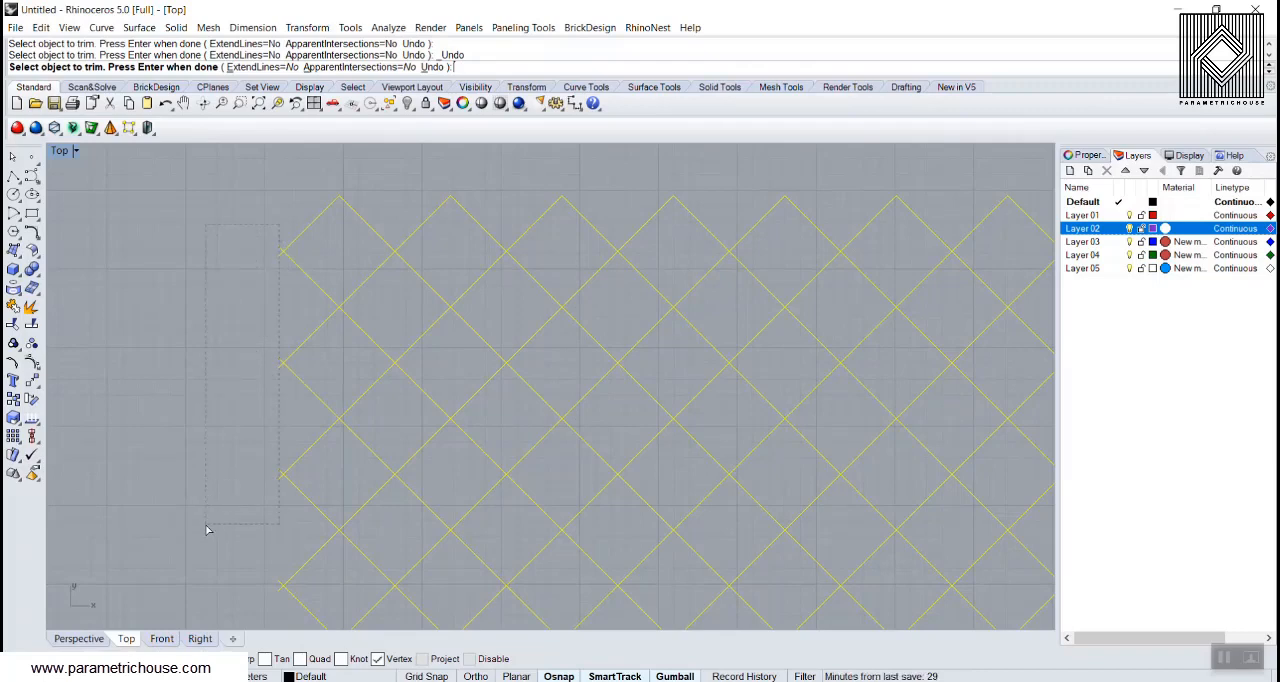
# Step: Trim the remaining overshooting line ends from the top to the middle of the grid's left edge
pyautogui.moveTo(205, 525); pyautogui.dragTo(206, 527)
pyautogui.moveTo(228, 514); pyautogui.dragTo(252, 229, button='right')
pyautogui.moveTo(303, 277); pyautogui.dragTo(280, 336)
pyautogui.moveTo(282, 387); pyautogui.dragTo(293, 284, button='right')
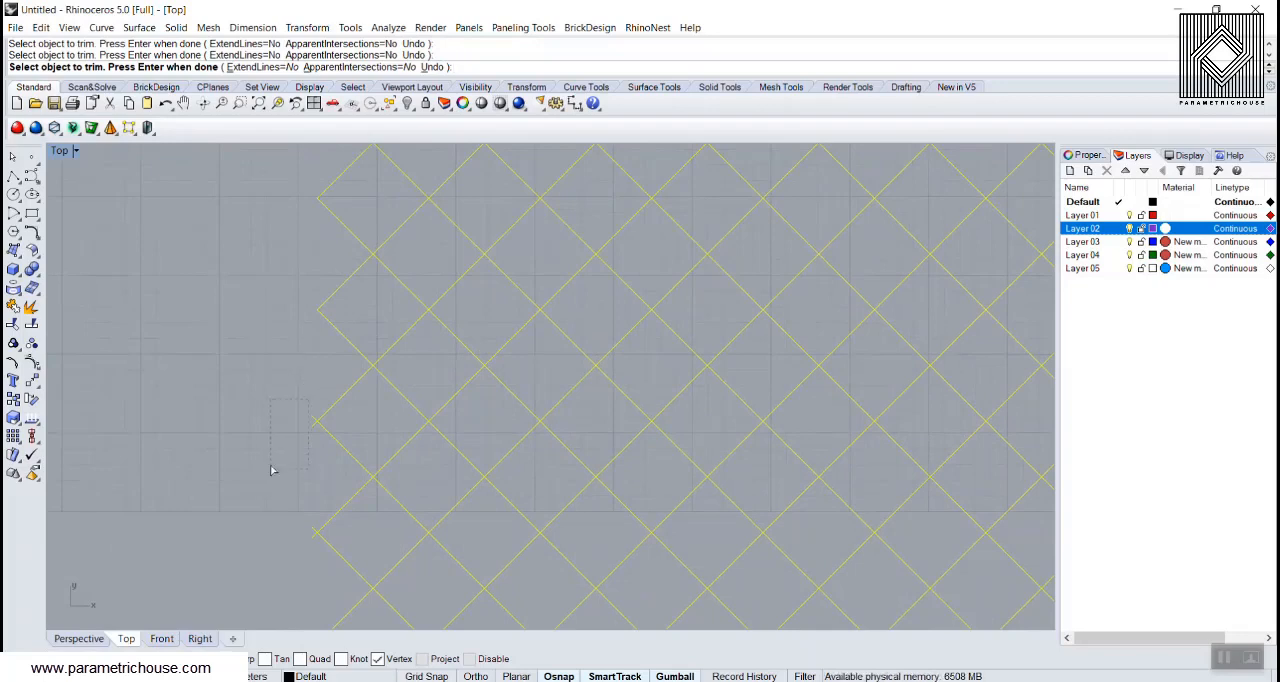
pyautogui.moveTo(271, 470); pyautogui.dragTo(271, 470)
pyautogui.moveTo(279, 392); pyautogui.dragTo(312, 230, button='right')
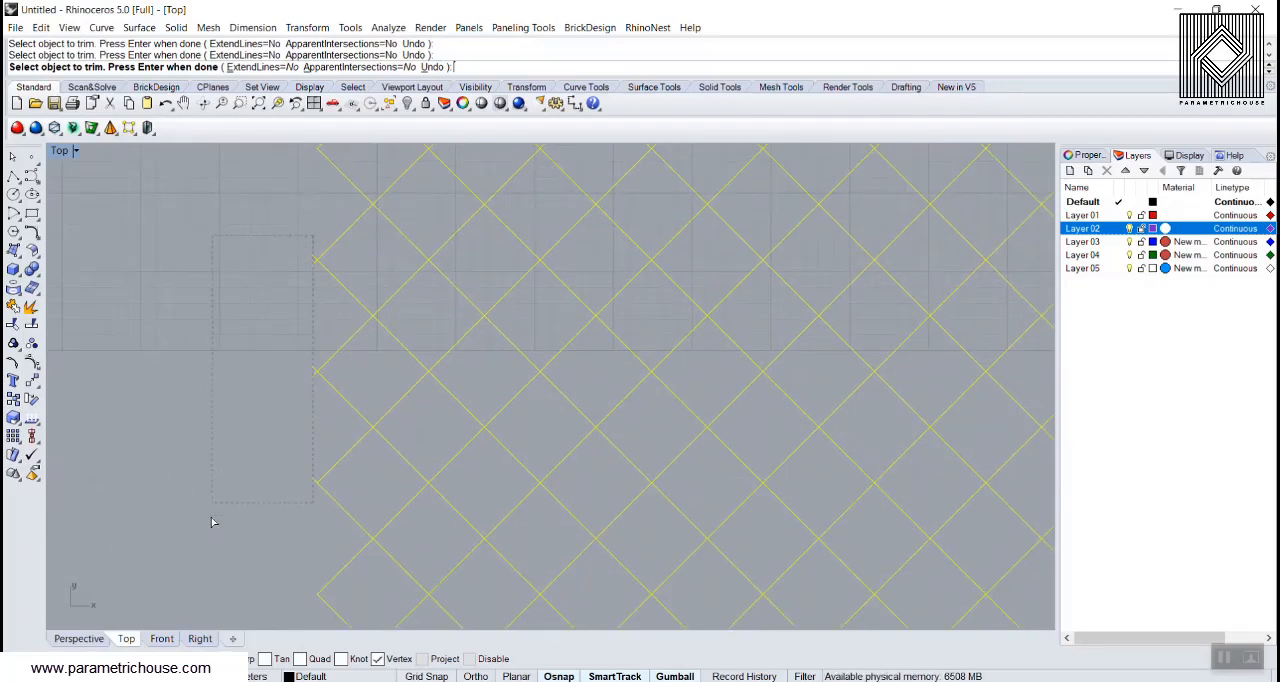
pyautogui.moveTo(211, 518); pyautogui.dragTo(218, 503)
pyautogui.scroll(-5, 177, 318)
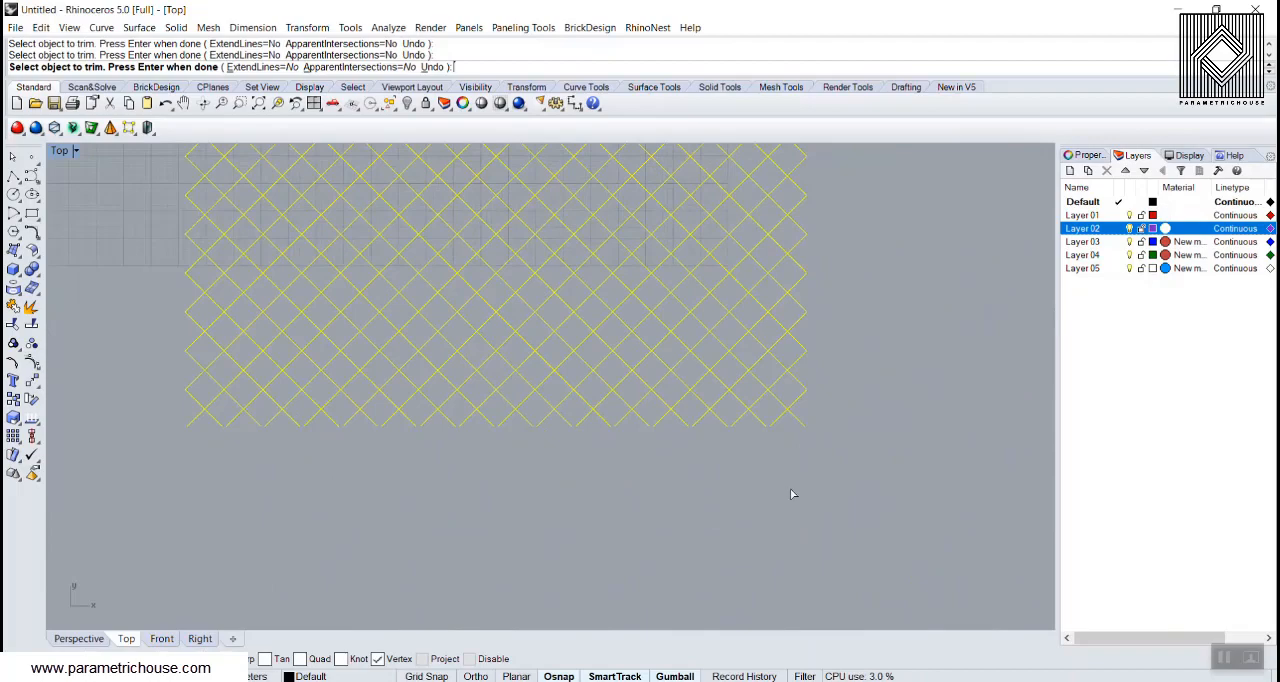
# Step: Trim the line ends overshooting the grid's lower edge and finish the Trim command
pyautogui.moveTo(181, 424); pyautogui.dragTo(159, 417)
pyautogui.moveTo(734, 392); pyautogui.dragTo(722, 486, button='right')
pyautogui.scroll(-6, 722, 486)
pyautogui.rightClick(735, 465)
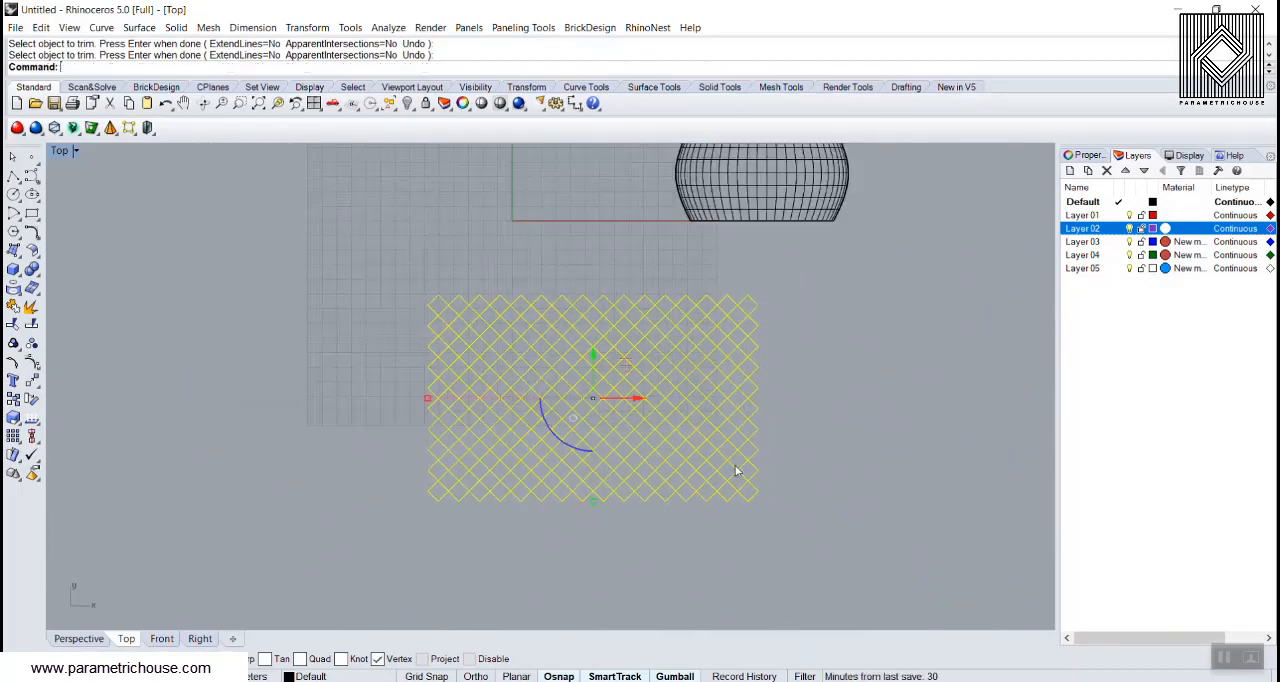
# Step: Select all curves of the trimmed grid and create a BoundingBox around them in World coordinates with Solids output
pyautogui.press('Escape')
pyautogui.scroll(4, 594, 406)
pyautogui.scroll(-3, 400, 367)
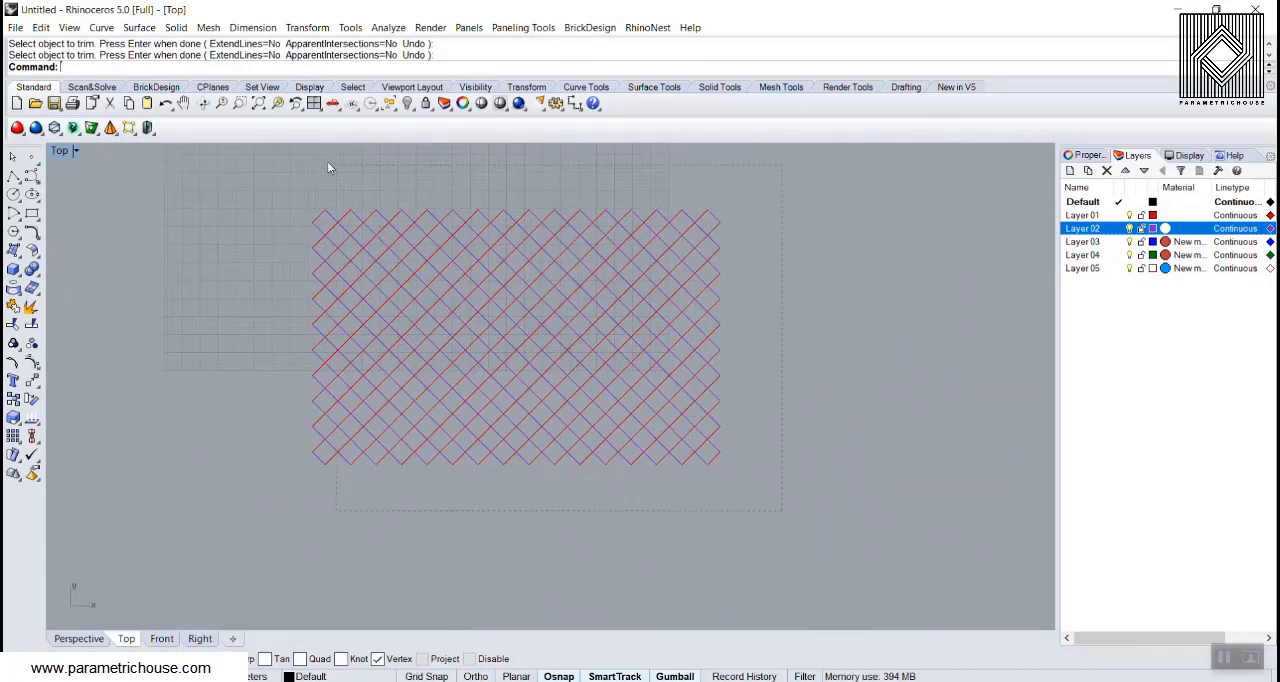
pyautogui.moveTo(327, 167); pyautogui.dragTo(275, 154)
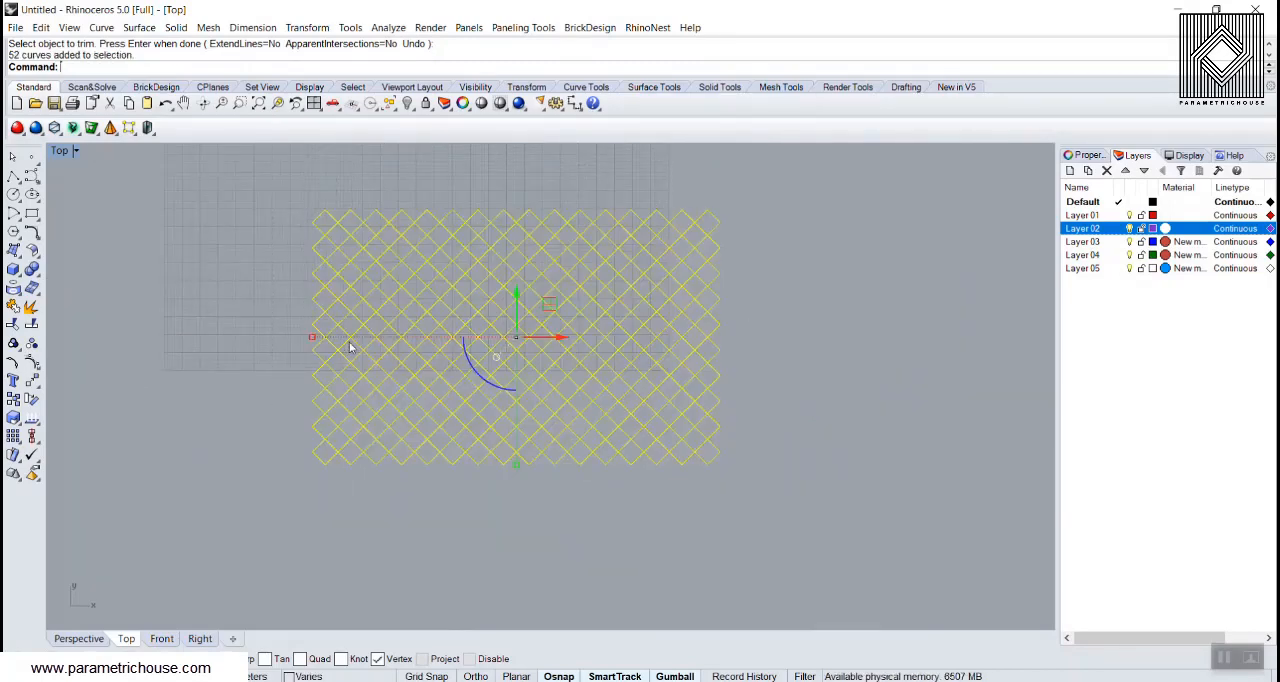
pyautogui.write('Bound')
pyautogui.press('Return')
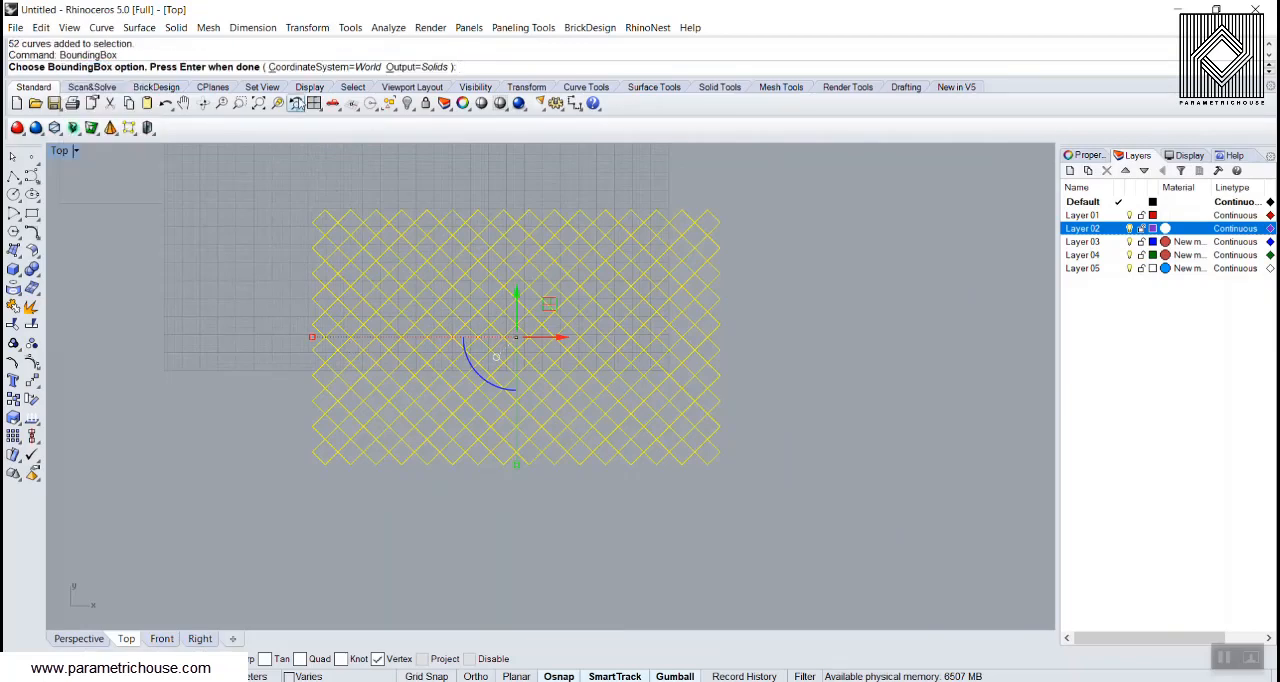
pyautogui.press('Return')
# Step: In the Perspective view, create a corner-to-corner Plane surface matching the bounding rectangle around the grid
pyautogui.click(79, 639)
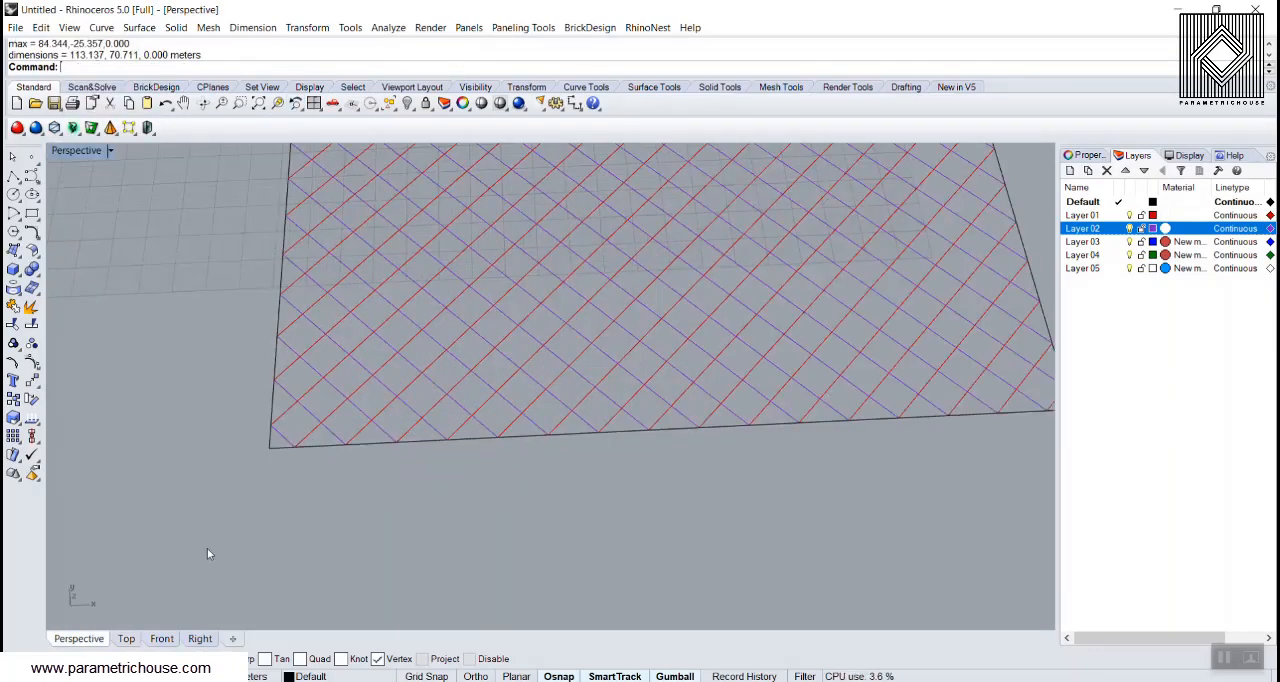
pyautogui.moveTo(207, 548); pyautogui.dragTo(169, 454, button='right')
pyautogui.click(17, 254)
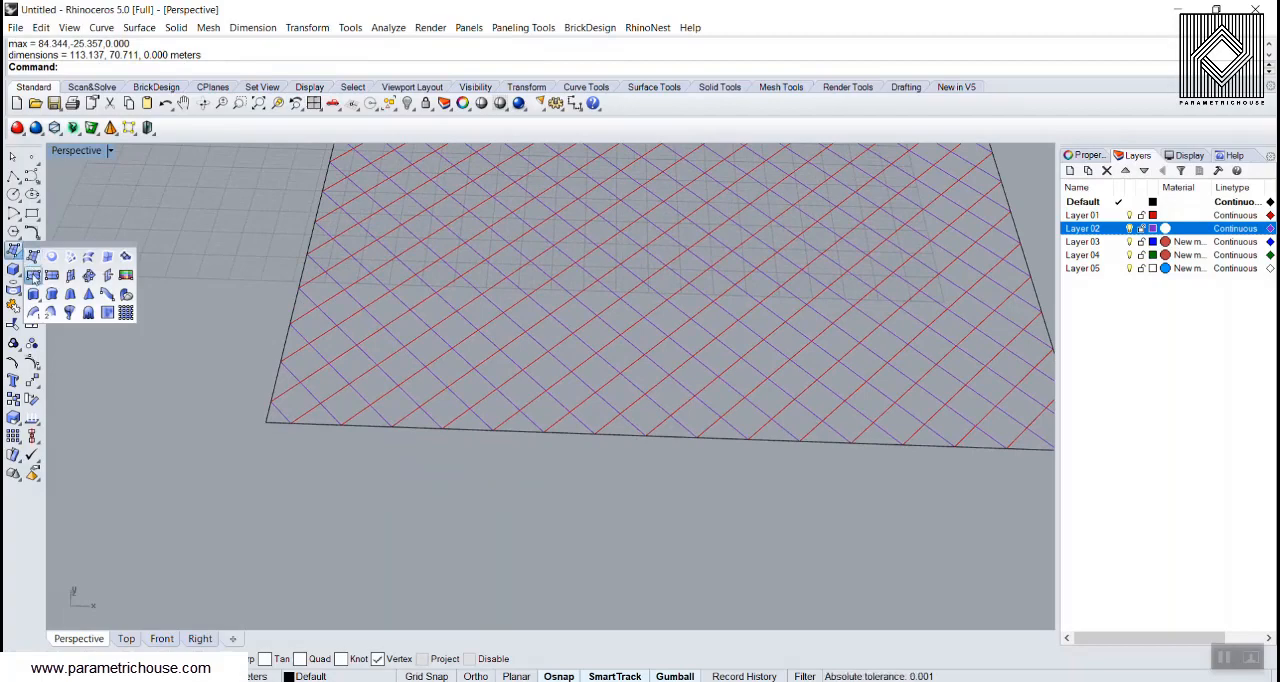
pyautogui.click(31, 271)
pyautogui.click(264, 421)
pyautogui.scroll(-5, 264, 421)
pyautogui.scroll(8, 500, 457)
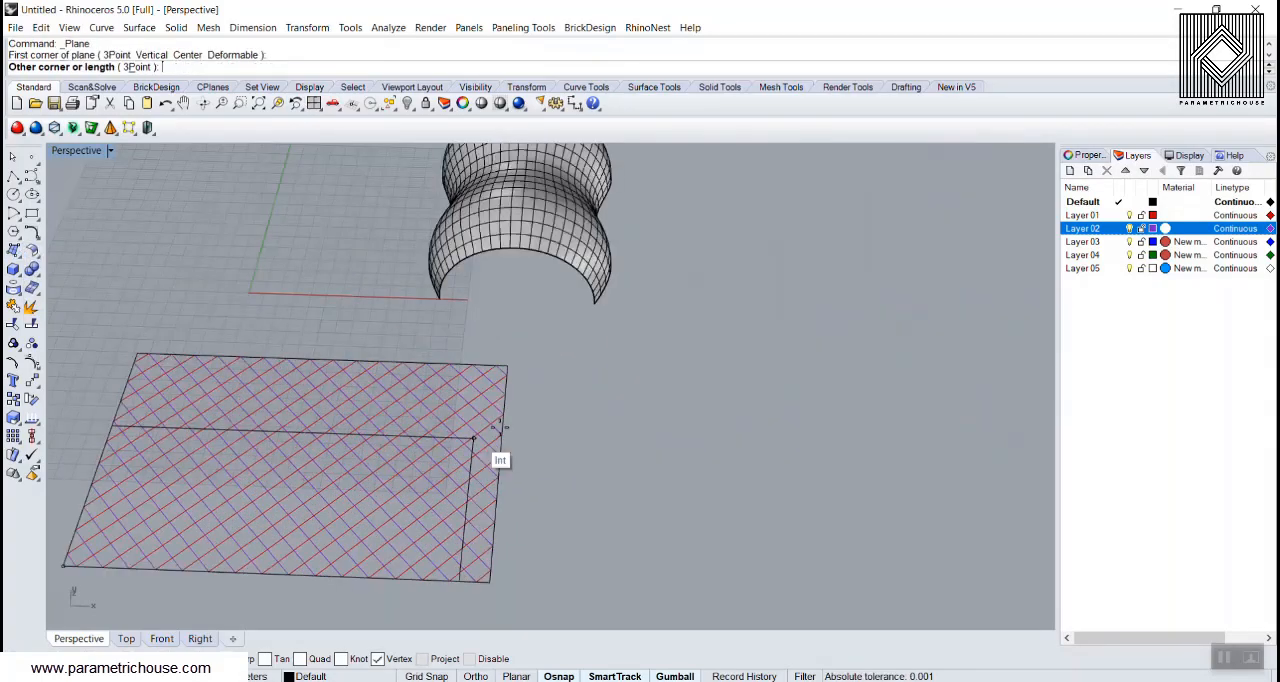
pyautogui.click(491, 357)
# Step: Delete the bounding rectangle curve that overlaps the edges of the plane surface
pyautogui.scroll(3, 491, 428)
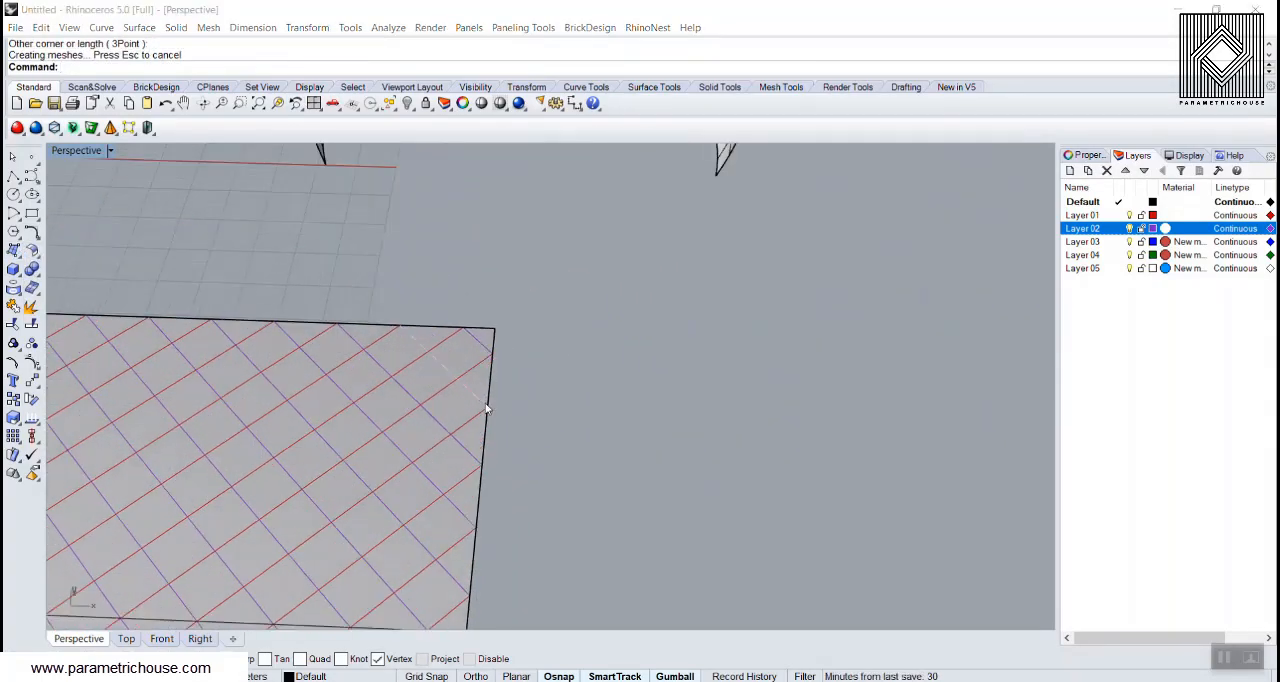
pyautogui.click(488, 405)
pyautogui.click(542, 436)
pyautogui.press('Delete')
pyautogui.scroll(-10, 666, 412)
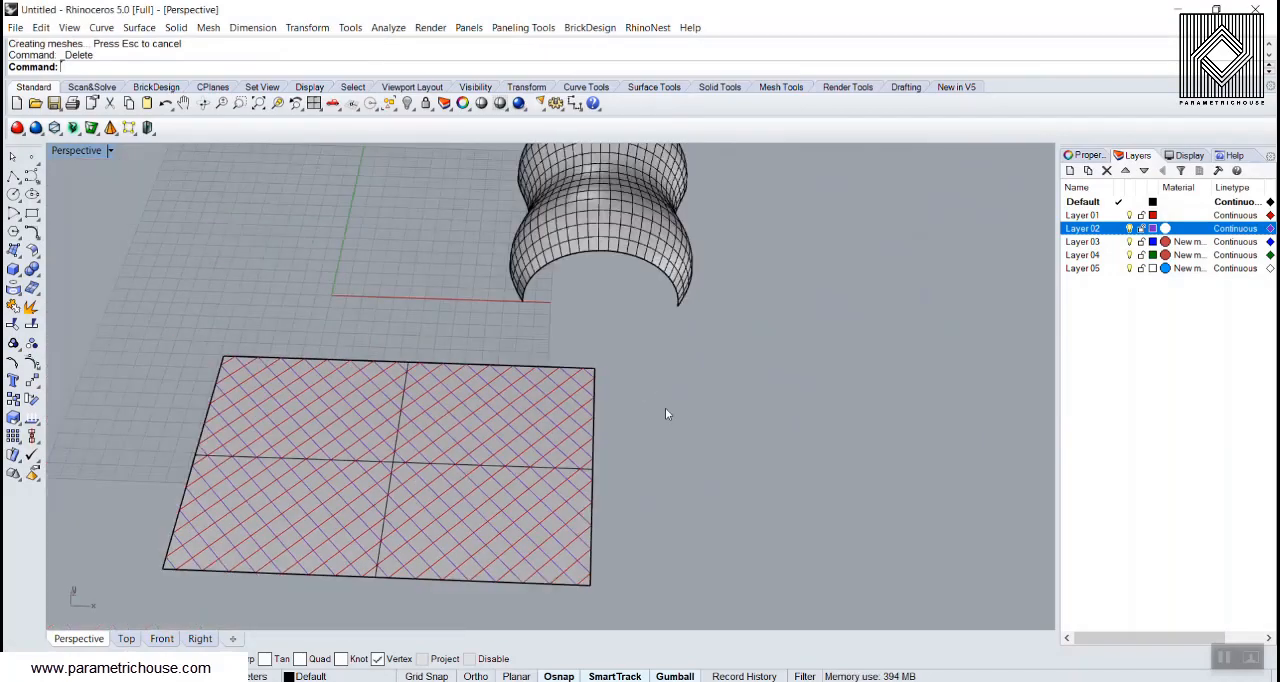
pyautogui.scroll(7, 547, 438)
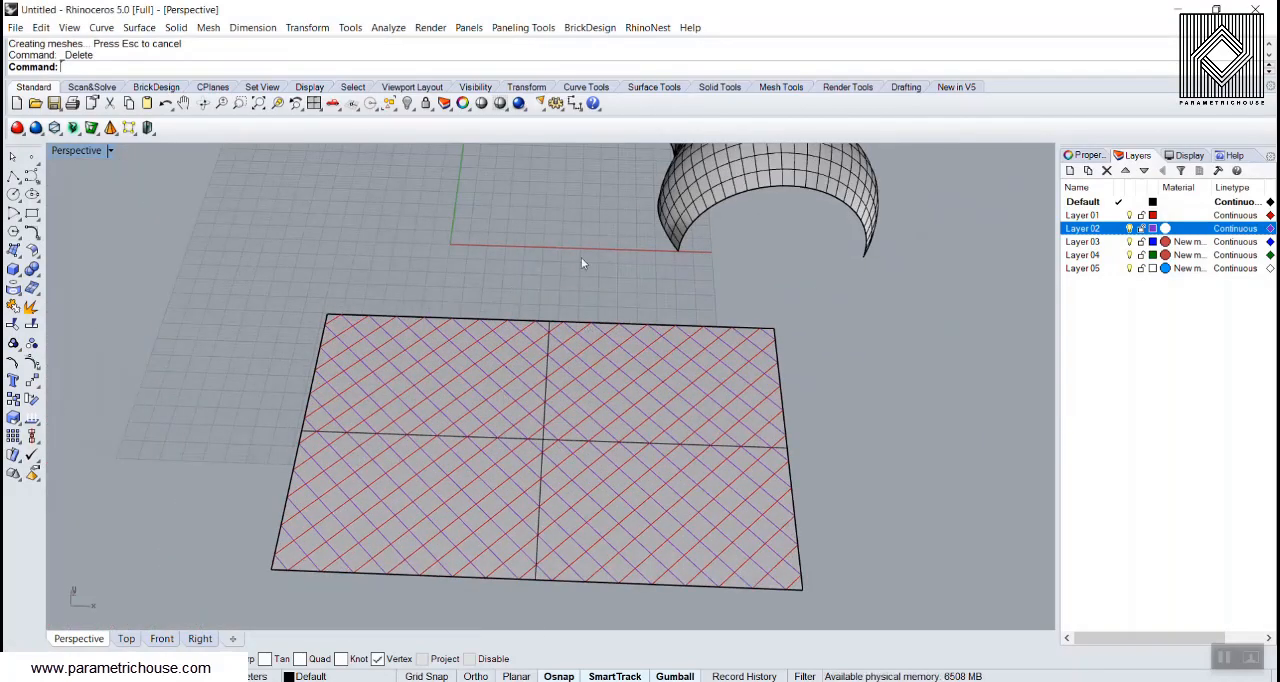
pyautogui.moveTo(581, 263)
pyautogui.mouseDown(button='right')
pyautogui.moveTo(534, 483)
pyautogui.moveTo(459, 333)
pyautogui.moveTo(515, 358)
pyautogui.moveTo(559, 358)
pyautogui.mouseUp(button='right')
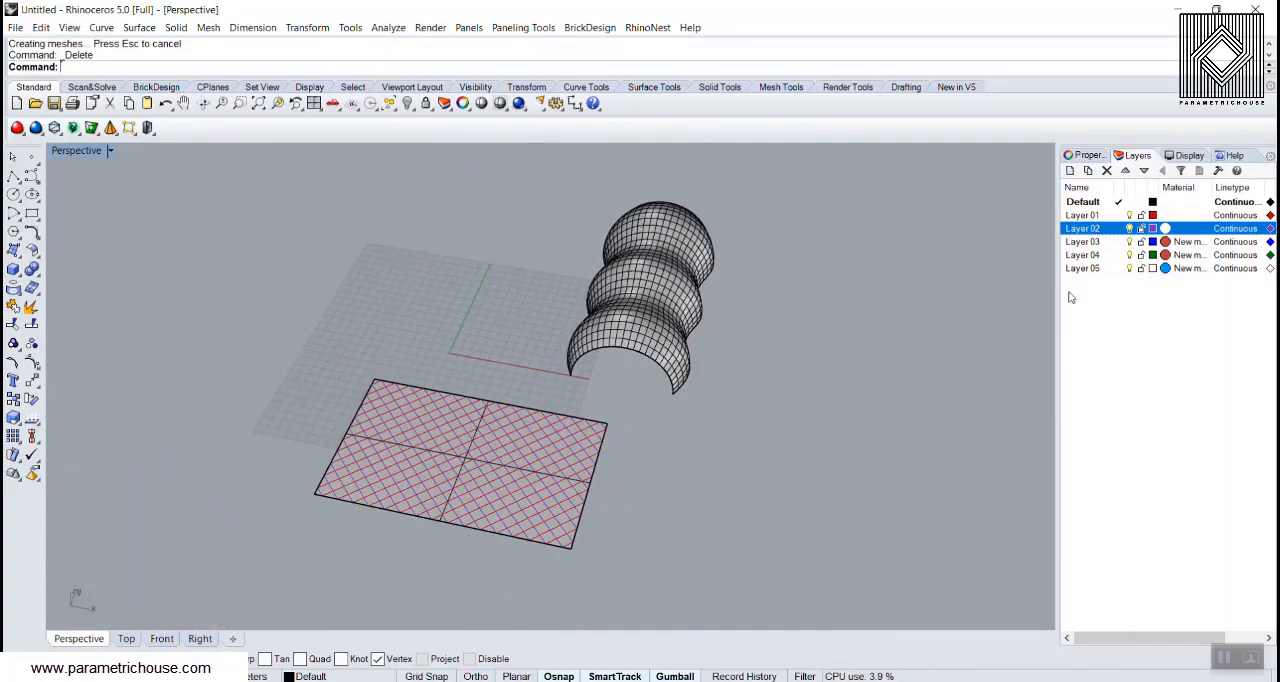
# Step: Select all objects on Layer 01 and start FlowAlongSrf, using the flat plane as base surface, picked near its front corner
pyautogui.rightClick(1082, 215)
pyautogui.click(1143, 434)
pyautogui.moveTo(632, 392); pyautogui.dragTo(365, 507, button='right')
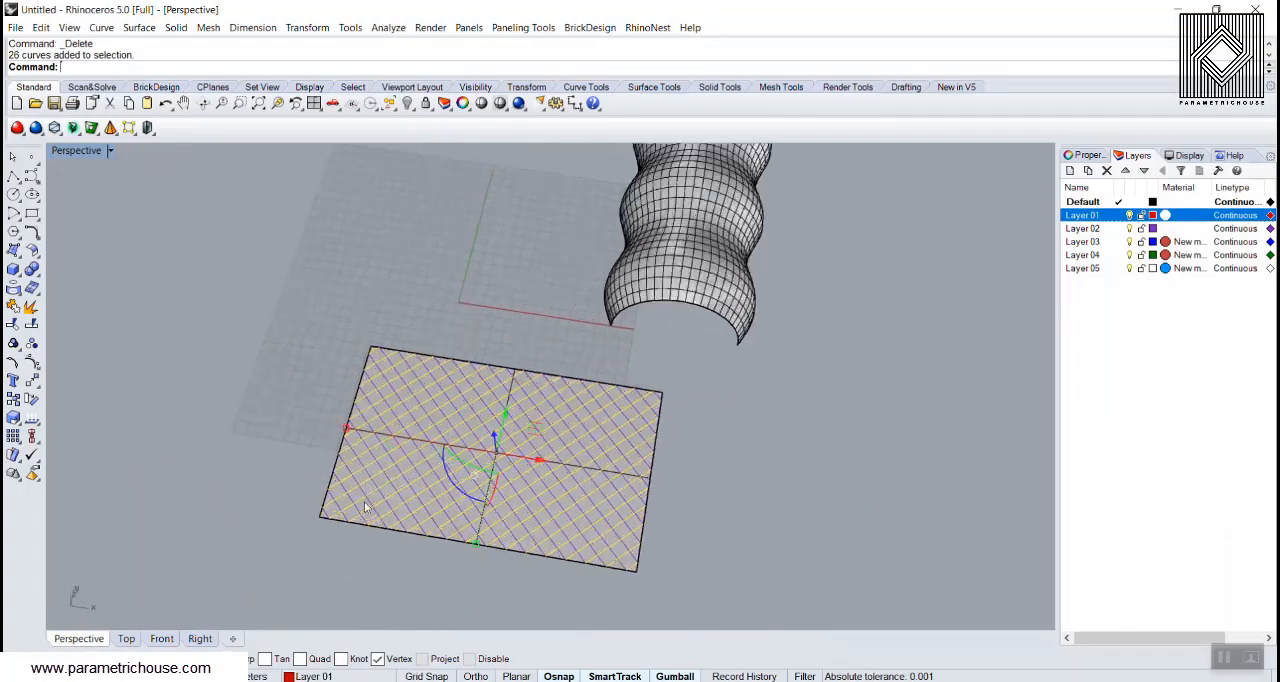
pyautogui.scroll(3, 365, 507)
pyautogui.write('Flow')
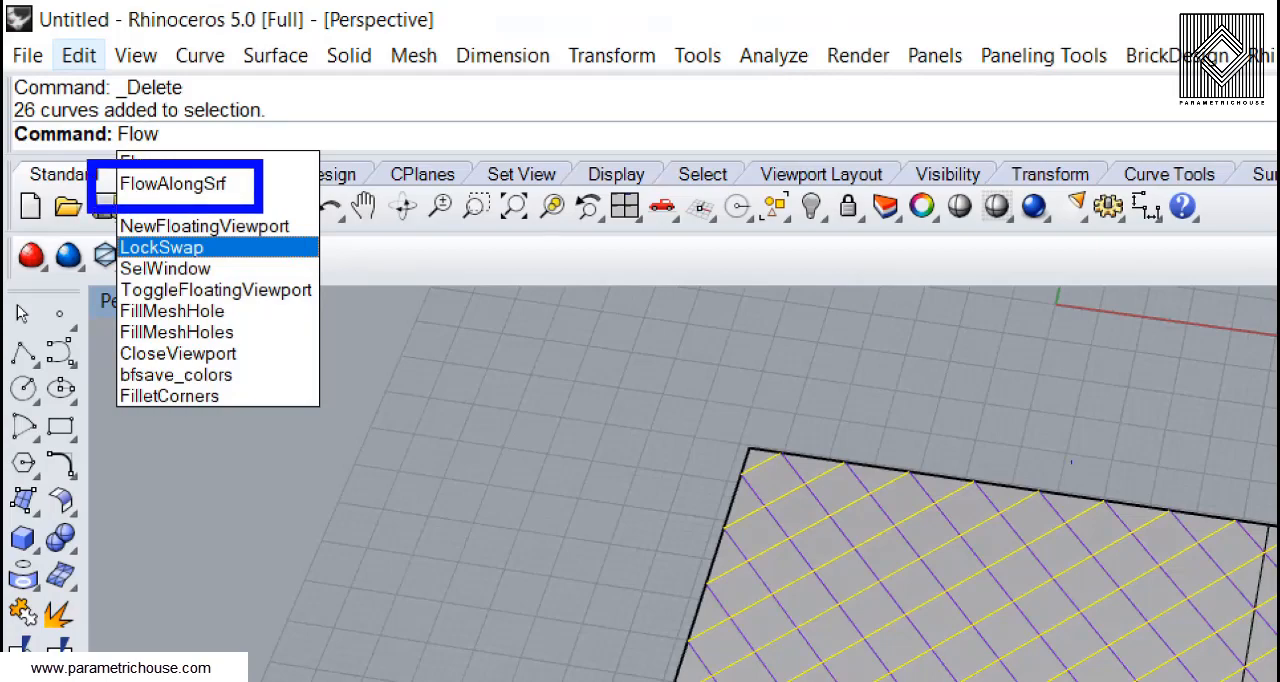
pyautogui.moveTo(805, 437)
pyautogui.mouseDown()
pyautogui.moveTo(827, 499)
pyautogui.moveTo(1074, 346)
pyautogui.moveTo(1058, 424)
pyautogui.mouseUp()
pyautogui.press('Escape')
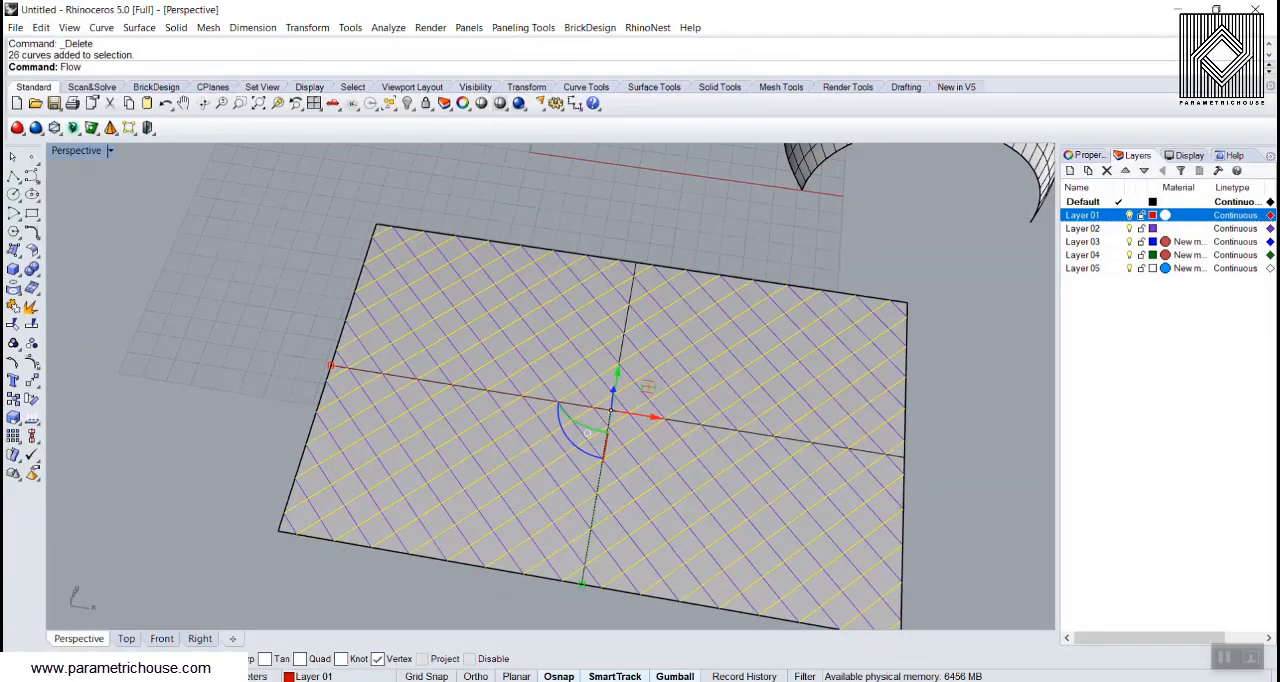
pyautogui.press('Return')
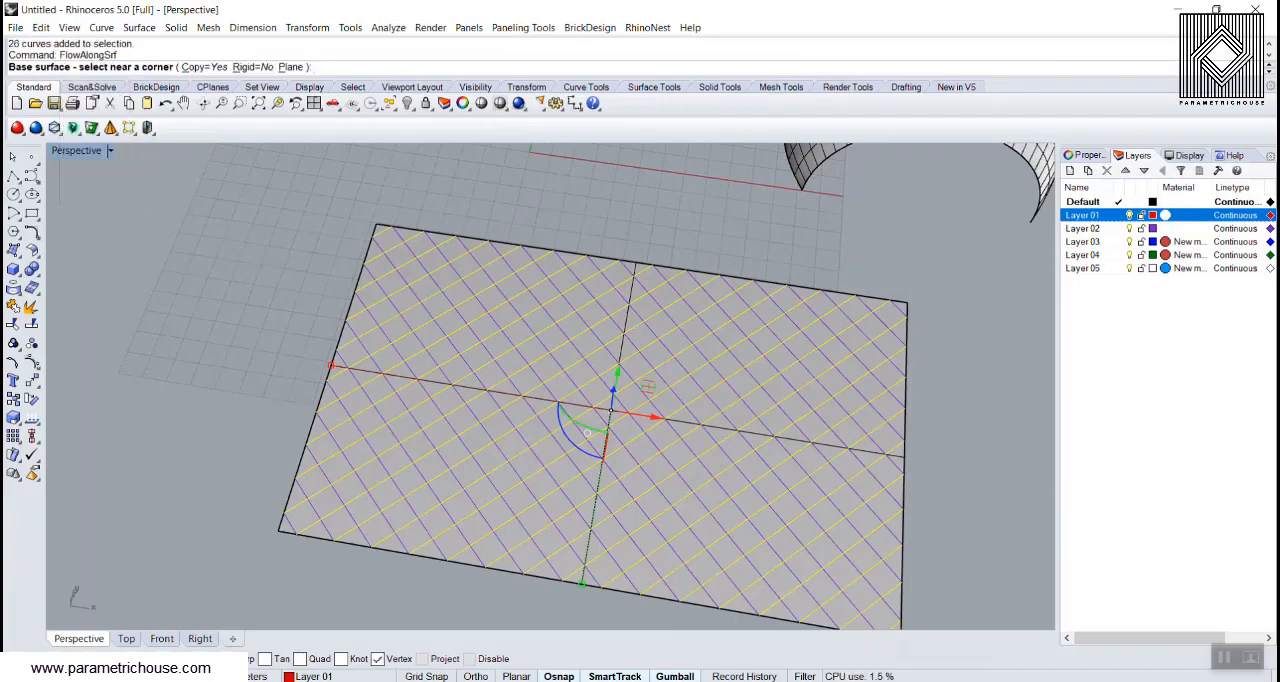
pyautogui.scroll(5, 290, 540)
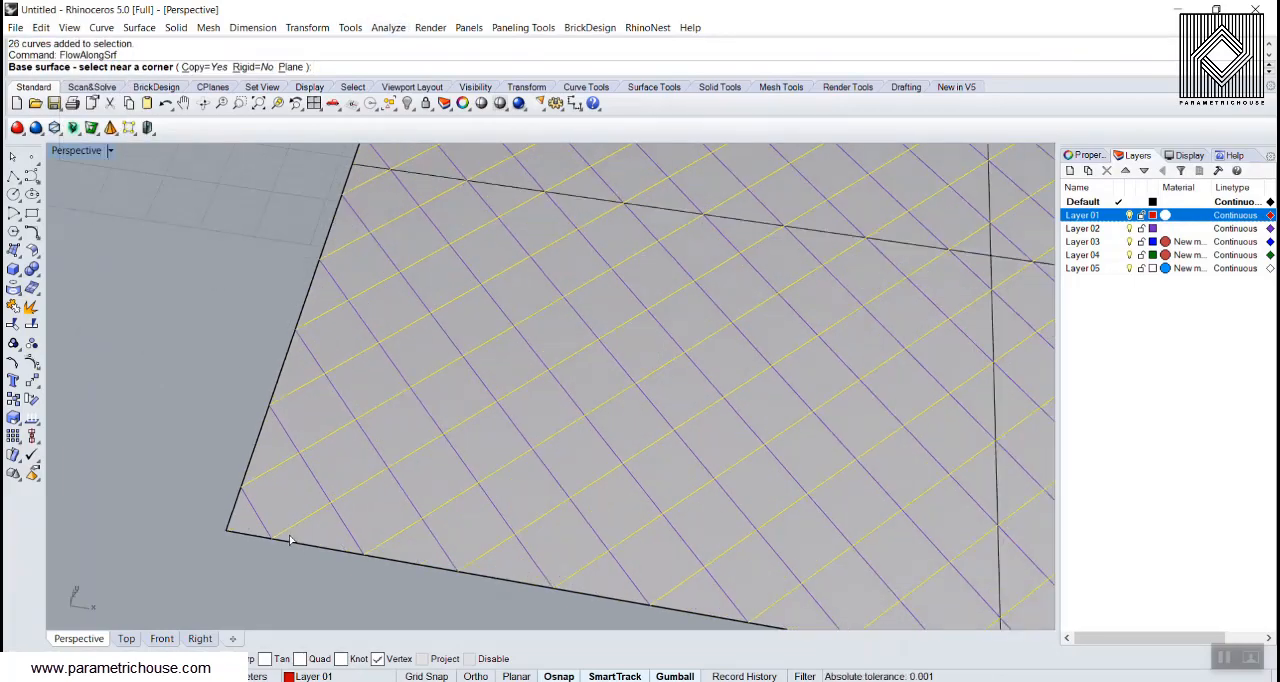
pyautogui.scroll(-4, 255, 535)
pyautogui.scroll(4, 257, 512)
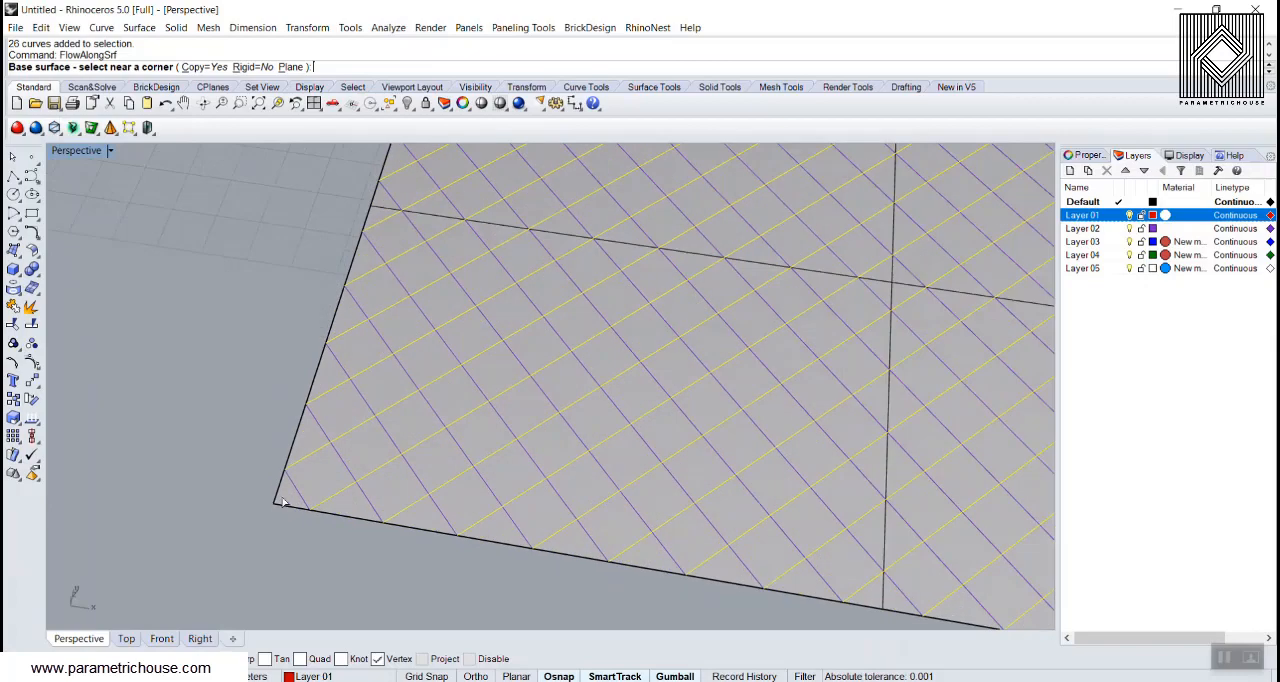
pyautogui.click(281, 505)
# Step: Flow the Layer 01 lines onto the wavy surface by picking it as target near the matching corner
pyautogui.scroll(-10, 545, 535)
pyautogui.moveTo(500, 445); pyautogui.dragTo(660, 420, button='right')
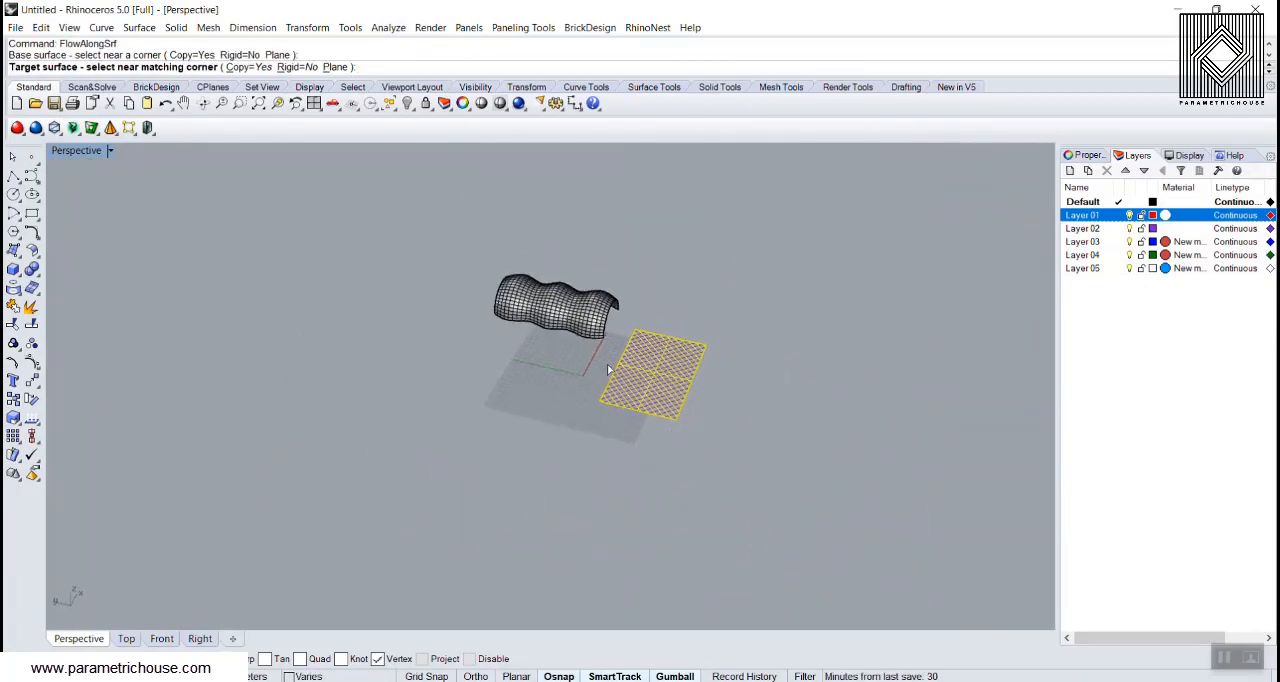
pyautogui.scroll(6, 526, 324)
pyautogui.scroll(5, 478, 323)
pyautogui.click(468, 310)
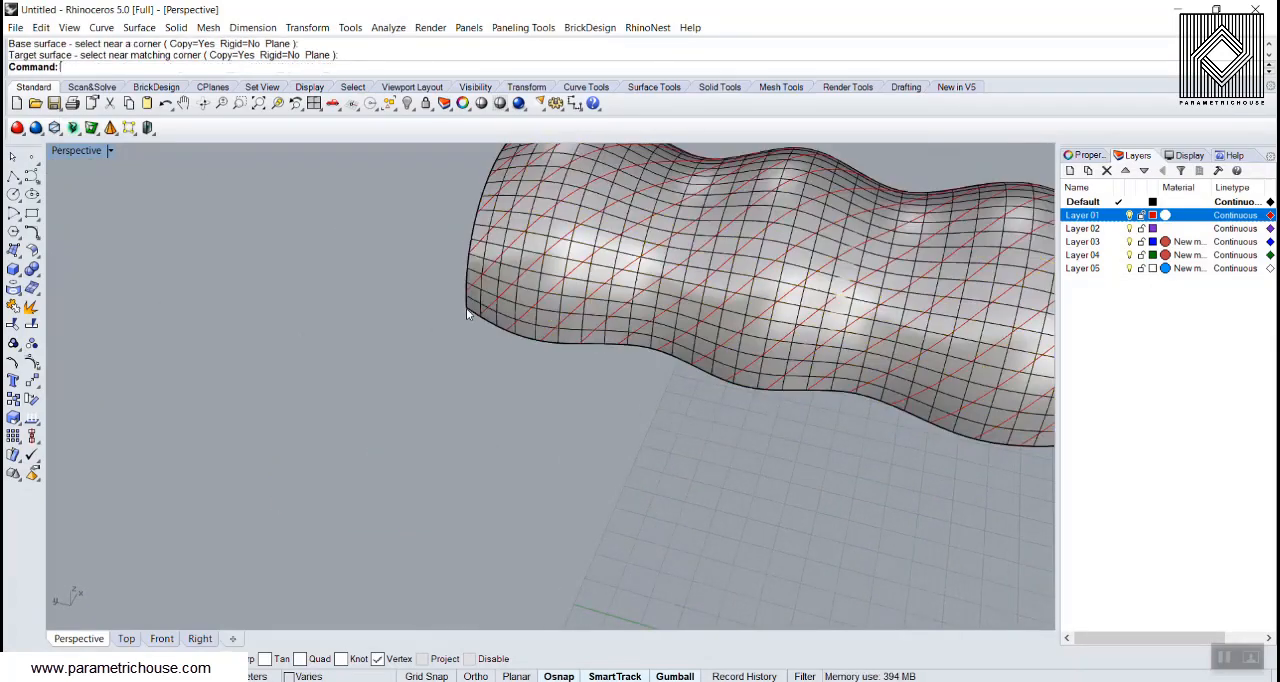
pyautogui.scroll(-10, 560, 397)
pyautogui.moveTo(629, 600)
pyautogui.mouseDown(button='right')
pyautogui.moveTo(482, 427)
pyautogui.moveTo(646, 334)
pyautogui.moveTo(391, 354)
pyautogui.moveTo(240, 396)
pyautogui.mouseUp(button='right')
pyautogui.scroll(9, 482, 427)
pyautogui.scroll(-8, 260, 385)
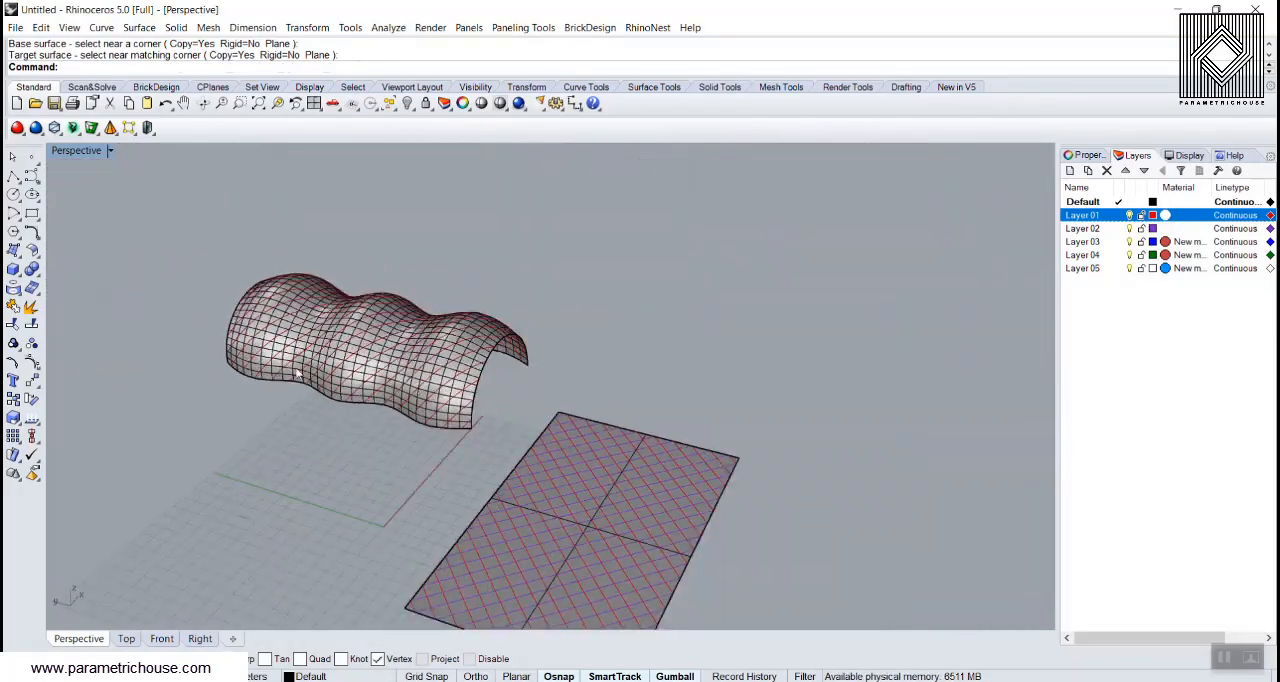
# Step: Select the Layer 01 curves flowed onto the wavy shell, leaving the shell surface out of the selection
pyautogui.moveTo(430, 350); pyautogui.dragTo(560, 303, button='right')
pyautogui.click(205, 403)
pyautogui.scroll(8, 202, 401)
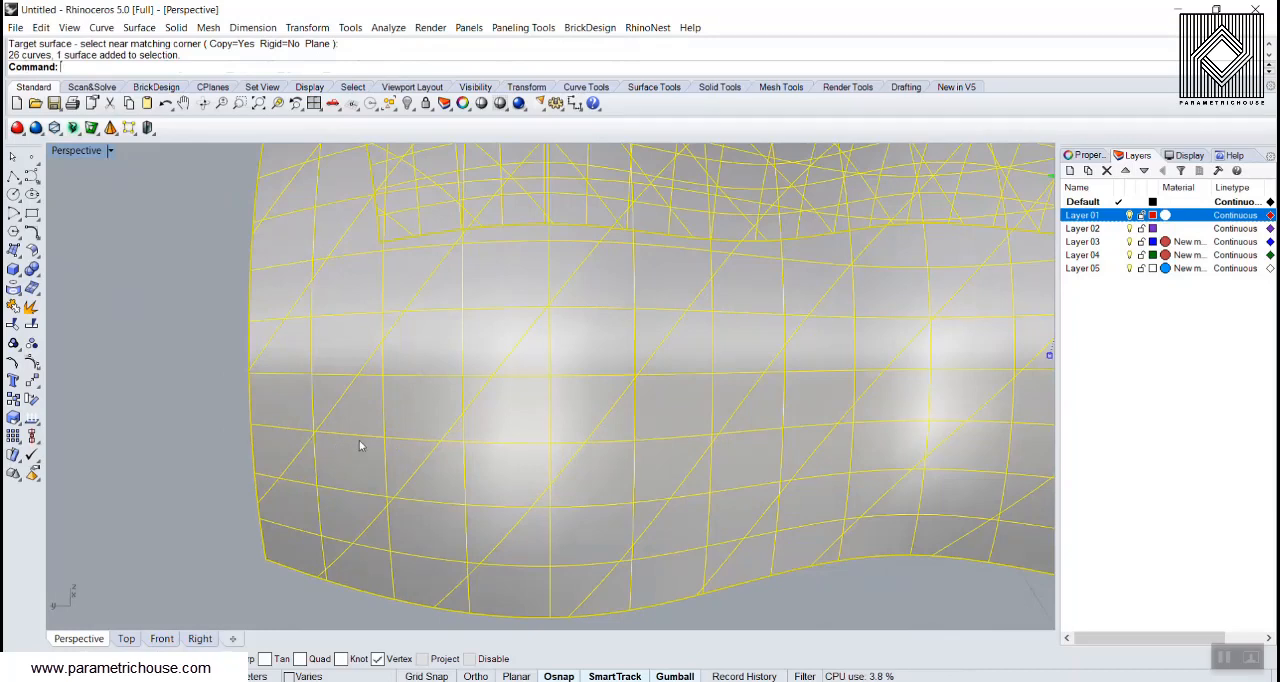
pyautogui.keyDown('ctrl'); pyautogui.click(423, 372); pyautogui.keyUp('ctrl')
pyautogui.scroll(-5, 423, 372)
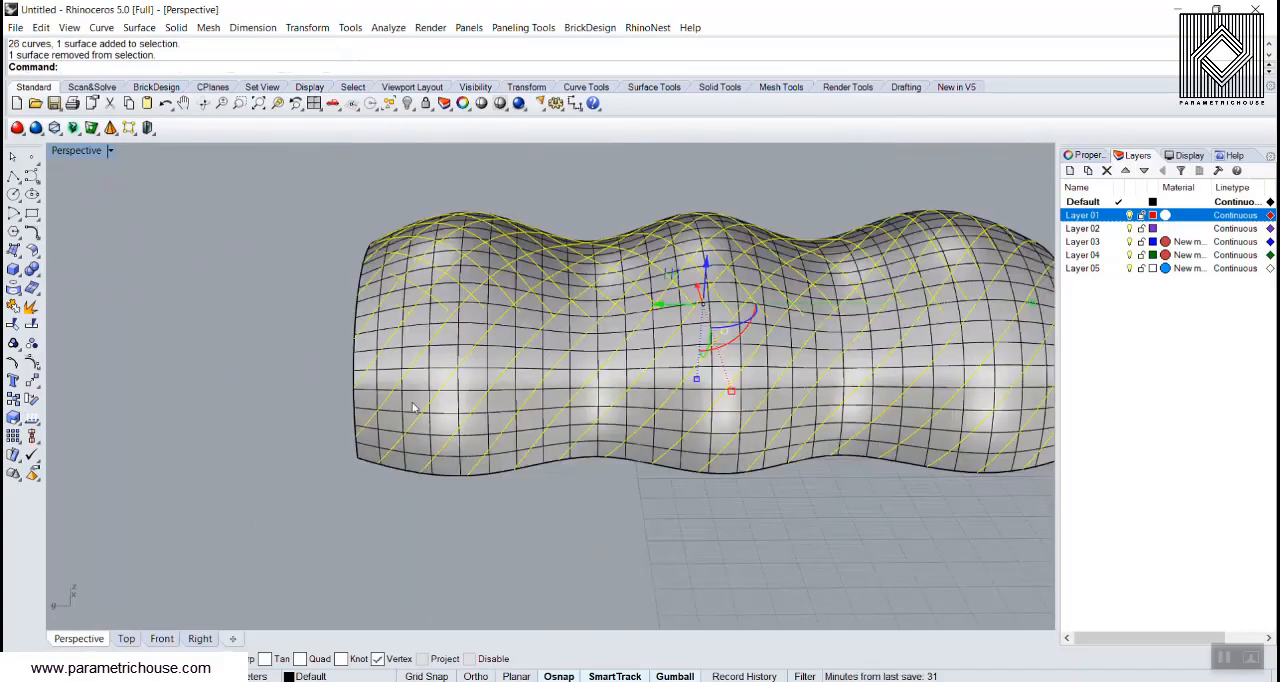
pyautogui.moveTo(423, 372)
pyautogui.mouseDown(button='right')
pyautogui.moveTo(667, 424)
pyautogui.moveTo(774, 401)
pyautogui.mouseUp(button='right')
pyautogui.scroll(-6, 774, 405)
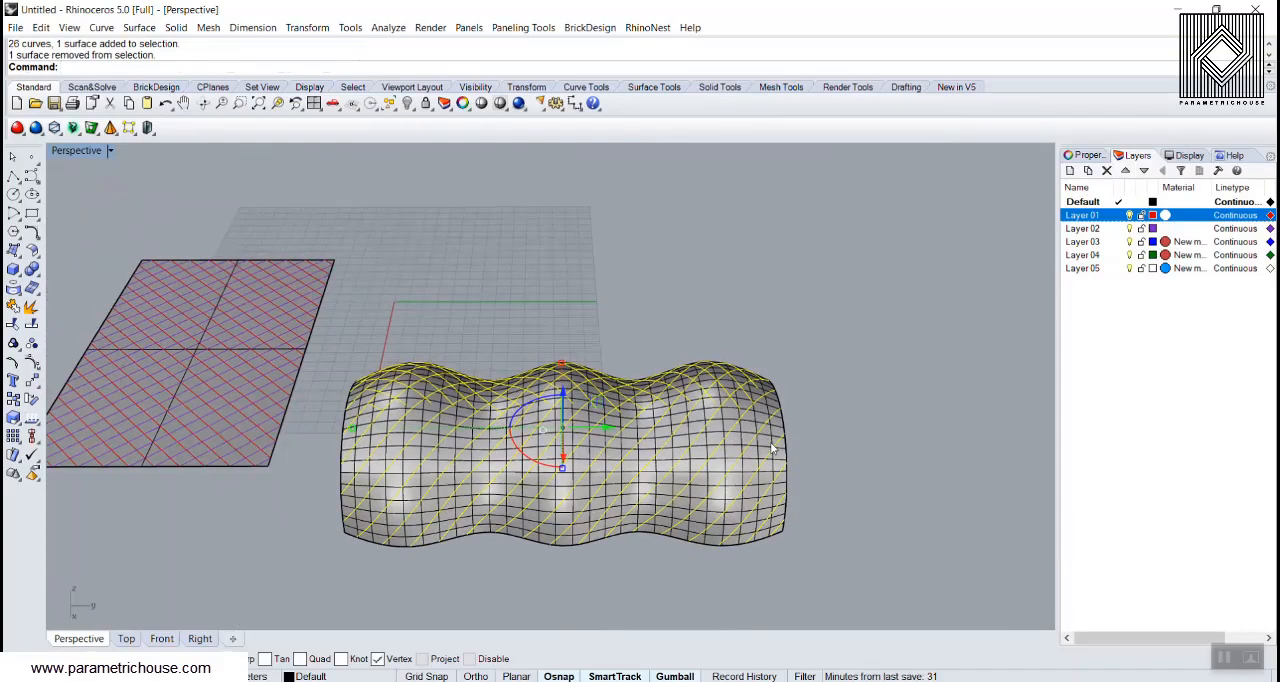
# Step: Try piping the flowed curves with a radius of 0.1 and undo the Pipe
pyautogui.write('ipe')
pyautogui.press('Return')
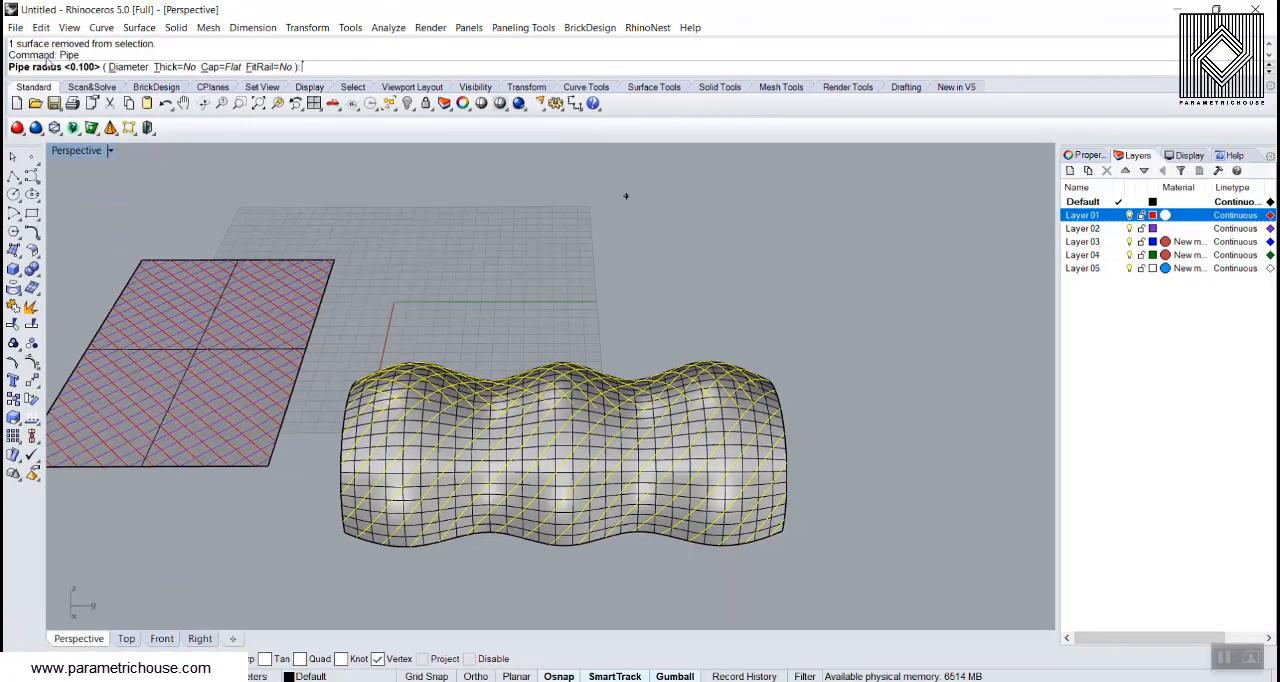
pyautogui.write('0.1')
pyautogui.press('Return')
pyautogui.press('Return')
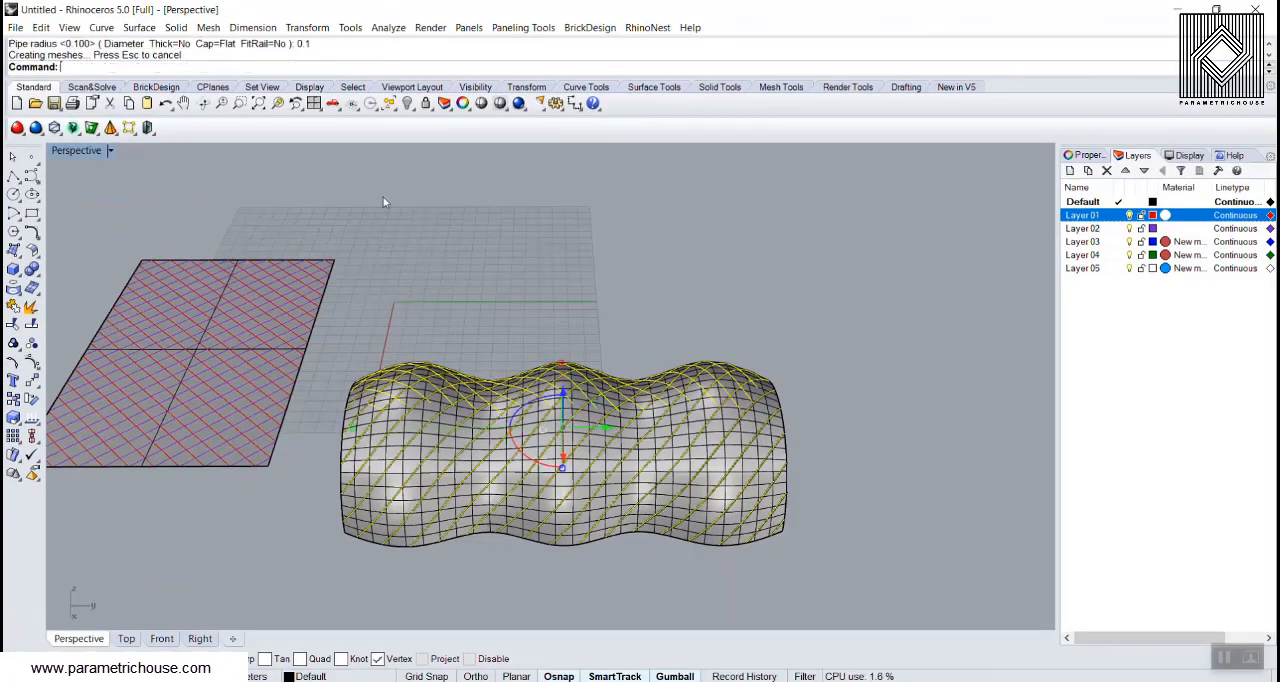
pyautogui.moveTo(819, 400); pyautogui.dragTo(220, 301, button='right')
pyautogui.scroll(5, 180, 450)
pyautogui.hotkey('ctrl', 'z')
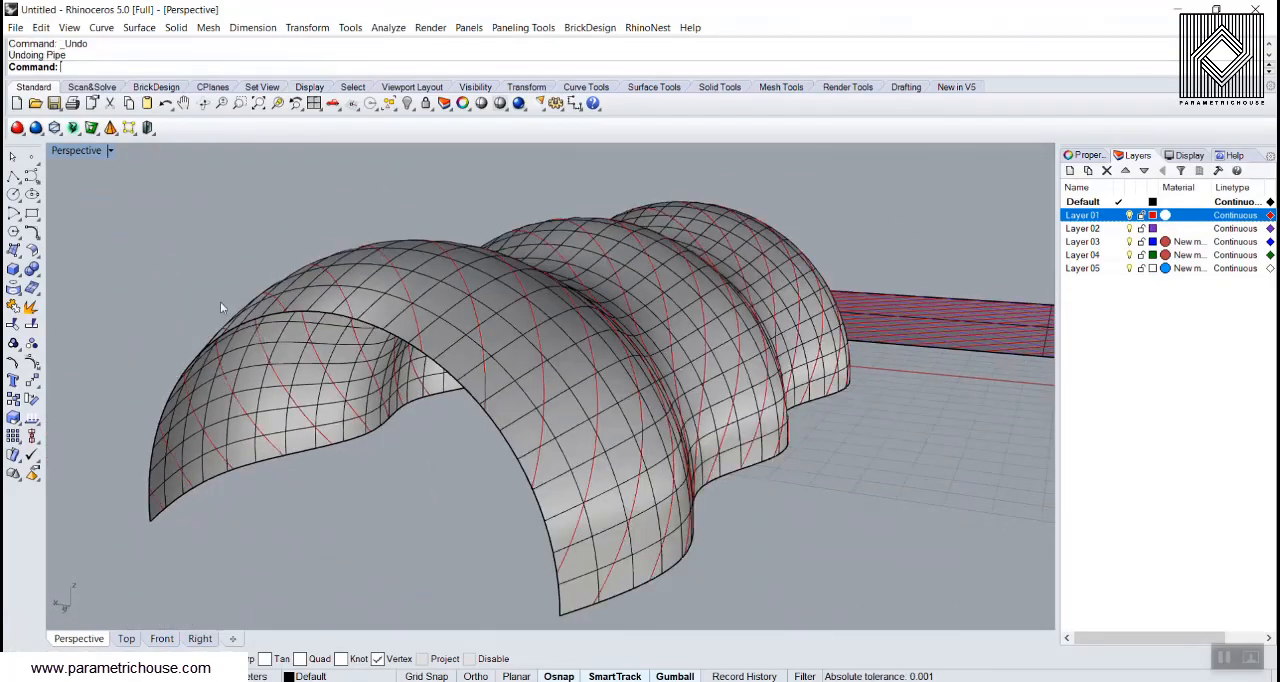
# Step: Reselect the previously selected flowed curves and Pipe them with a radius of 0.5
pyautogui.click(390, 104)
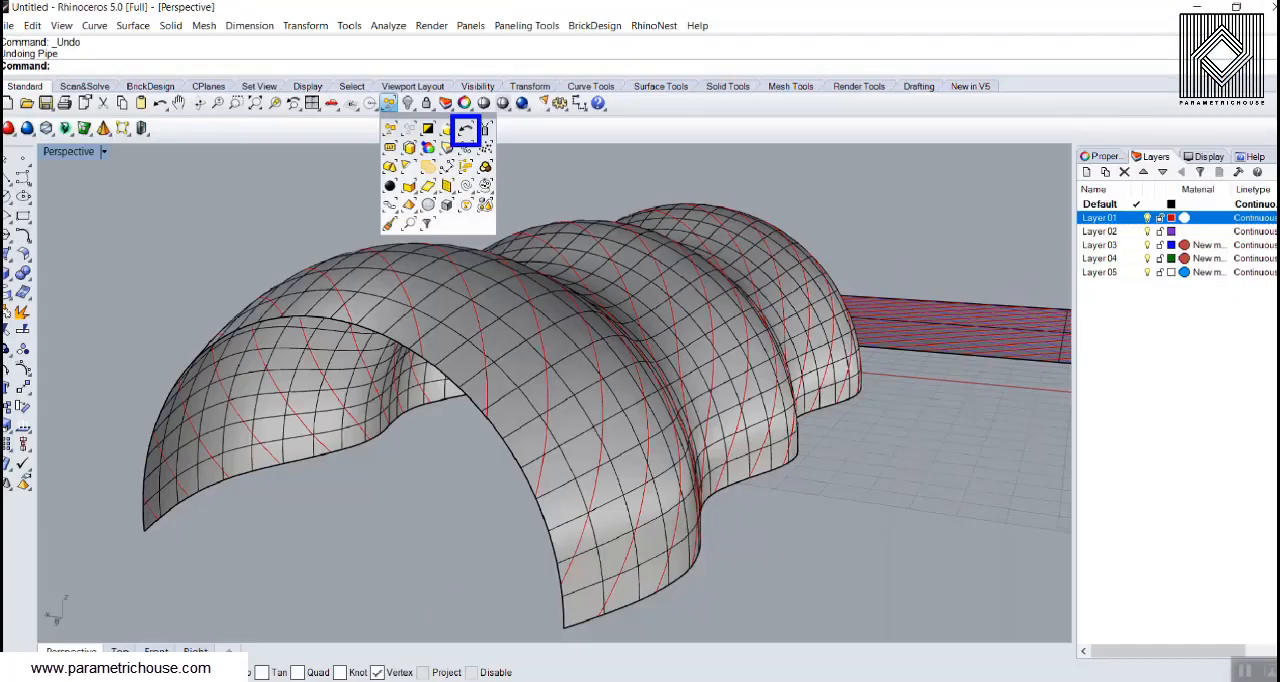
pyautogui.click(537, 150)
pyautogui.click(387, 104)
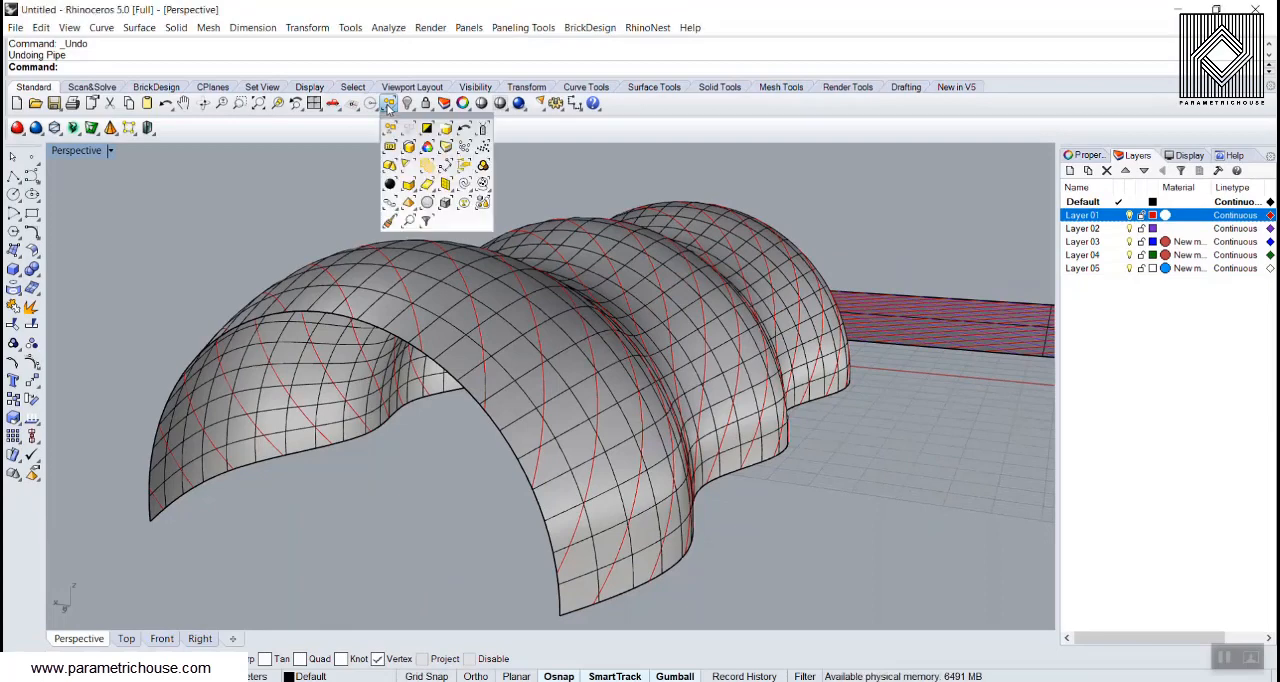
pyautogui.click(464, 128)
pyautogui.write('pipe')
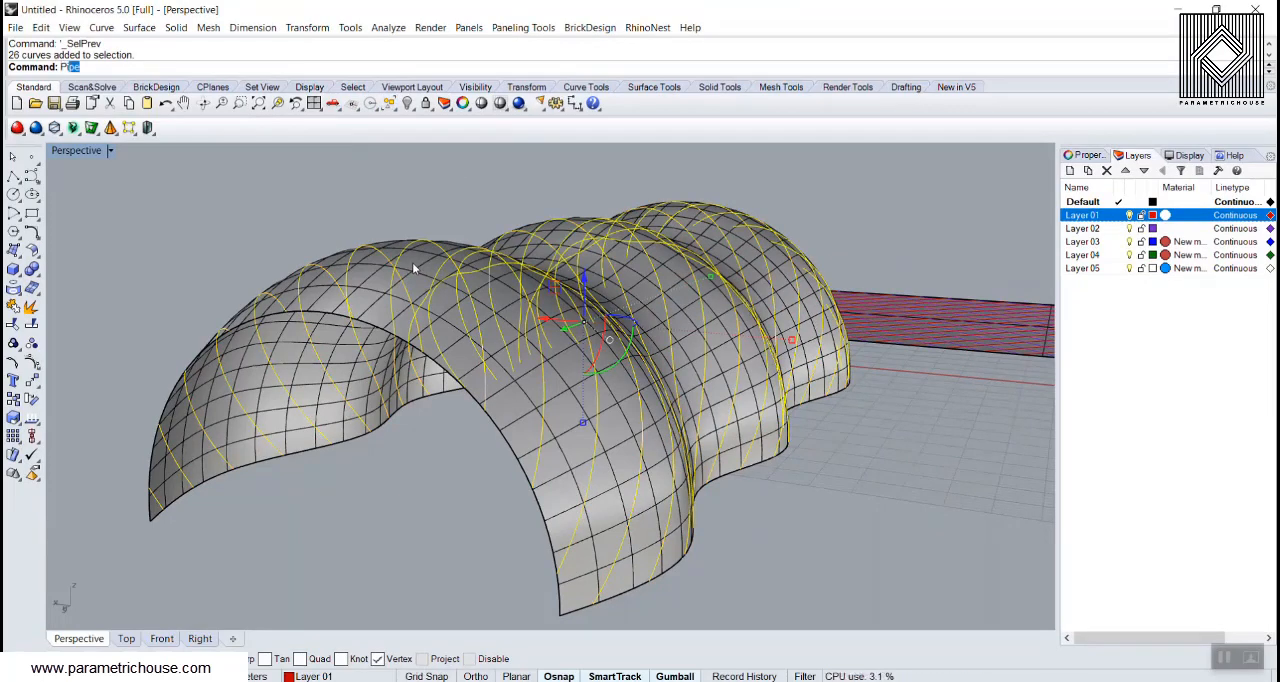
pyautogui.press('Return')
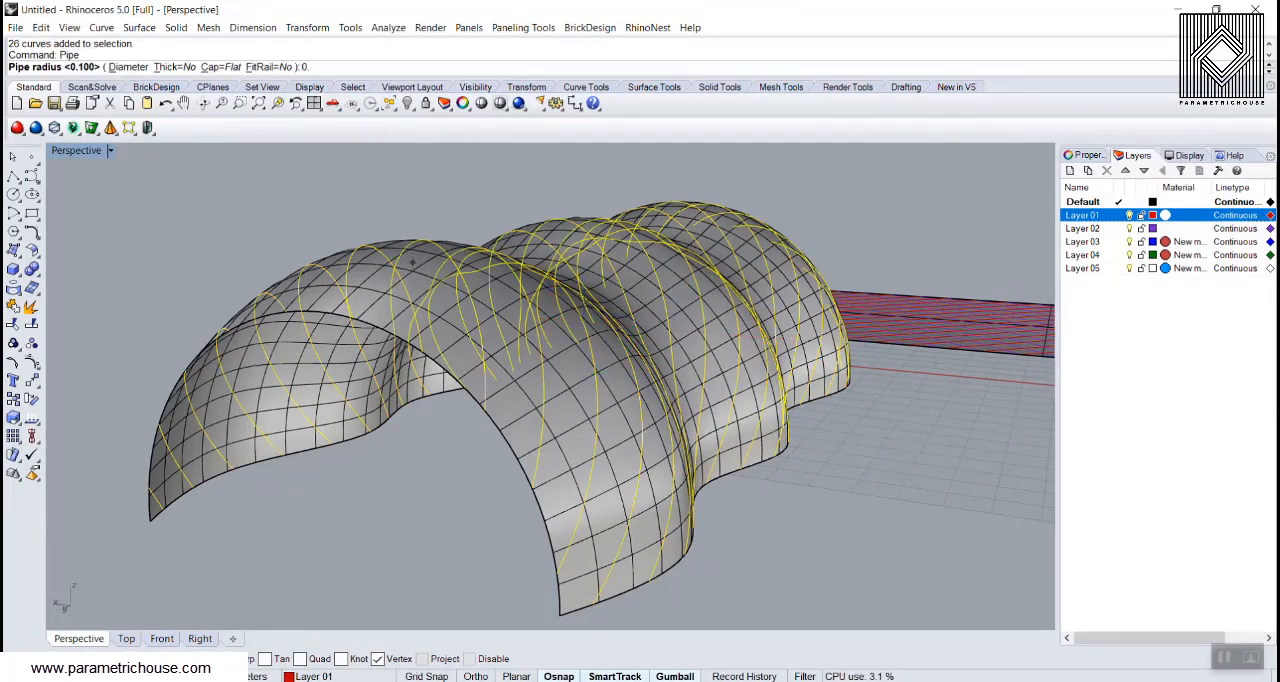
pyautogui.write('0.5')
pyautogui.press('Return')
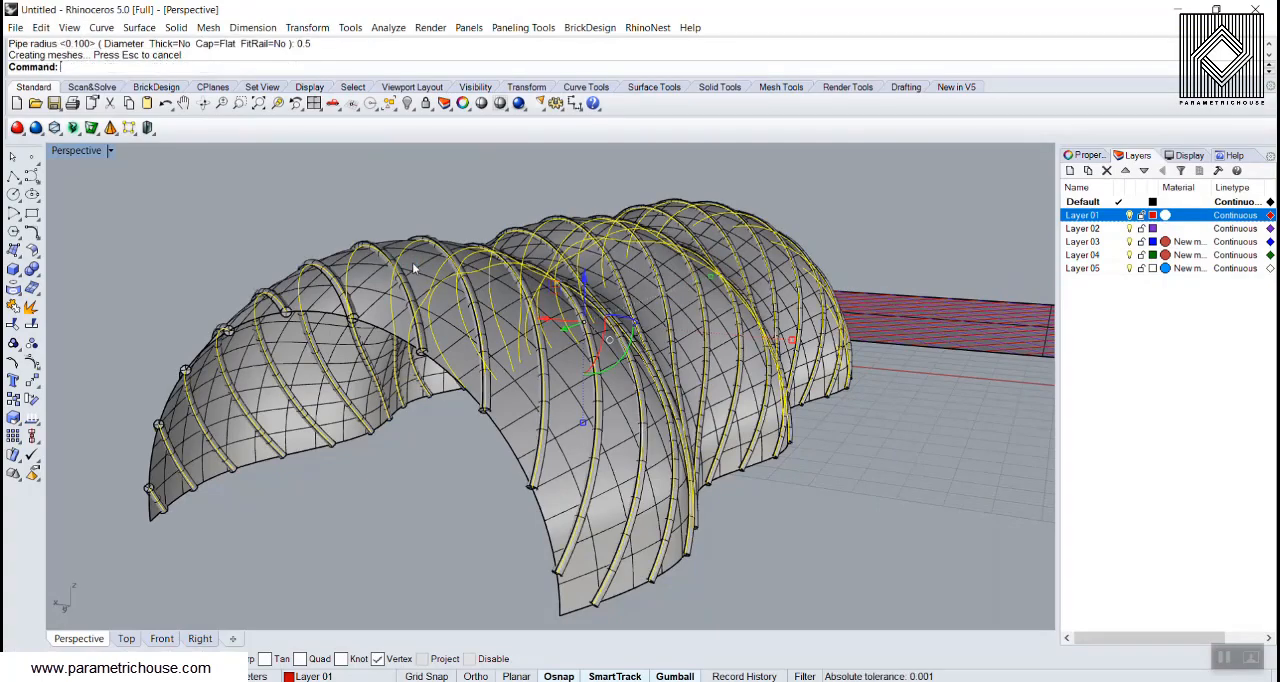
pyautogui.click(363, 248)
pyautogui.scroll(-5, 363, 248)
pyautogui.click(345, 378)
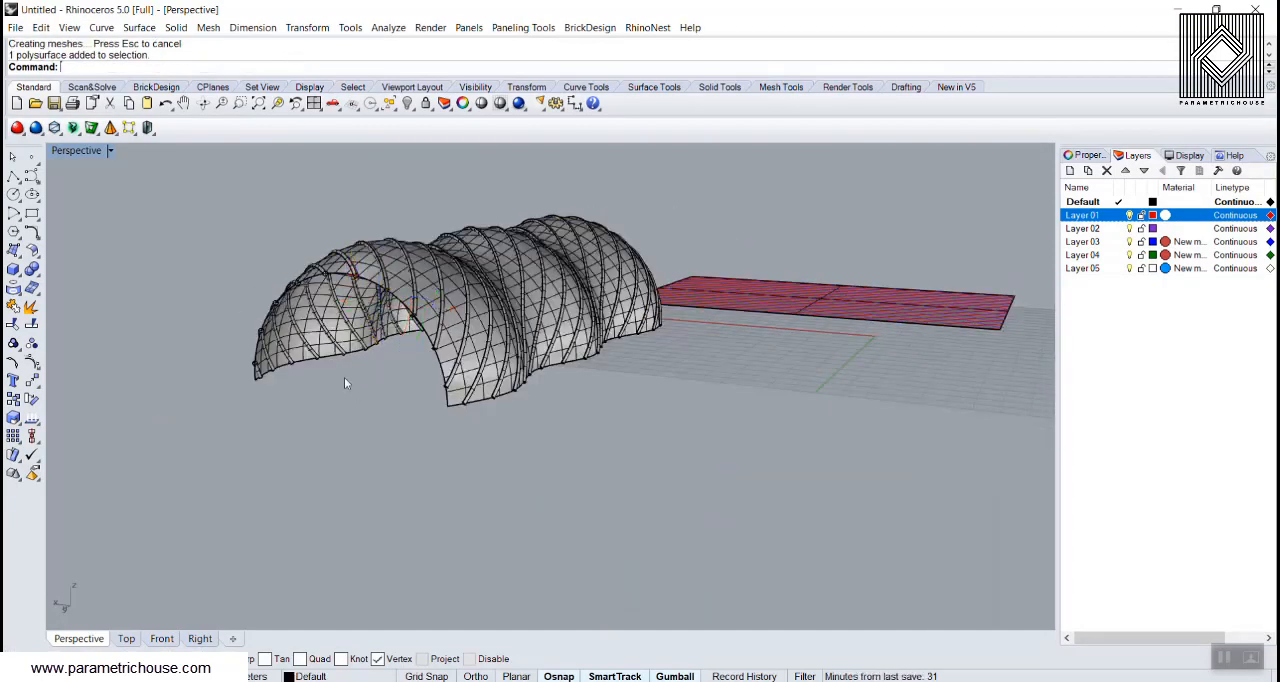
# Step: Select the last created pipes and move them to Layer 03
pyautogui.moveTo(345, 378); pyautogui.dragTo(326, 408, button='right')
pyautogui.scroll(4, 402, 265)
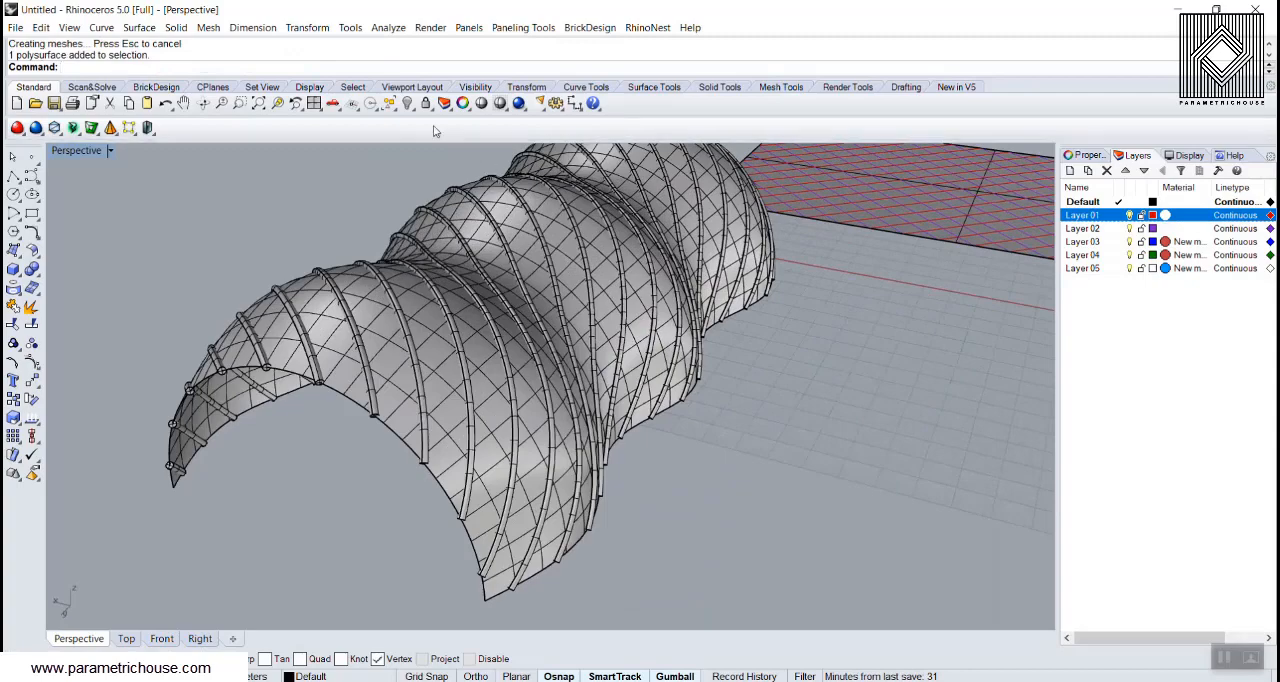
pyautogui.click(391, 105)
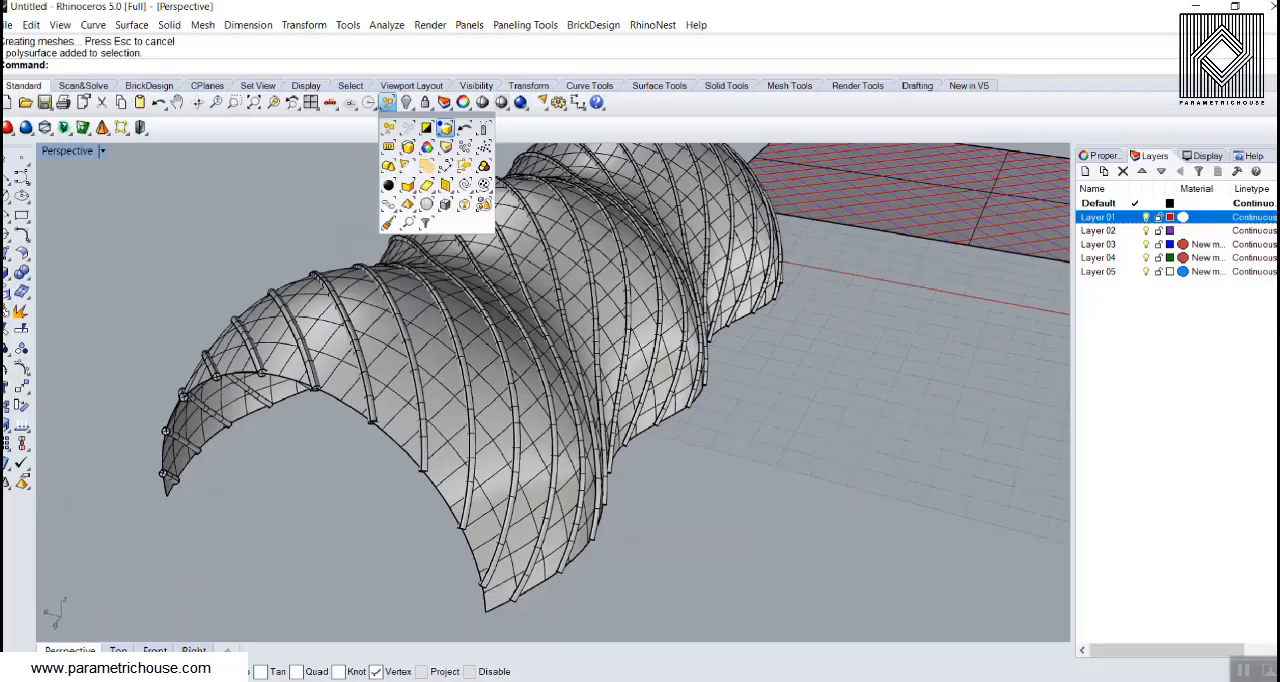
pyautogui.click(340, 86)
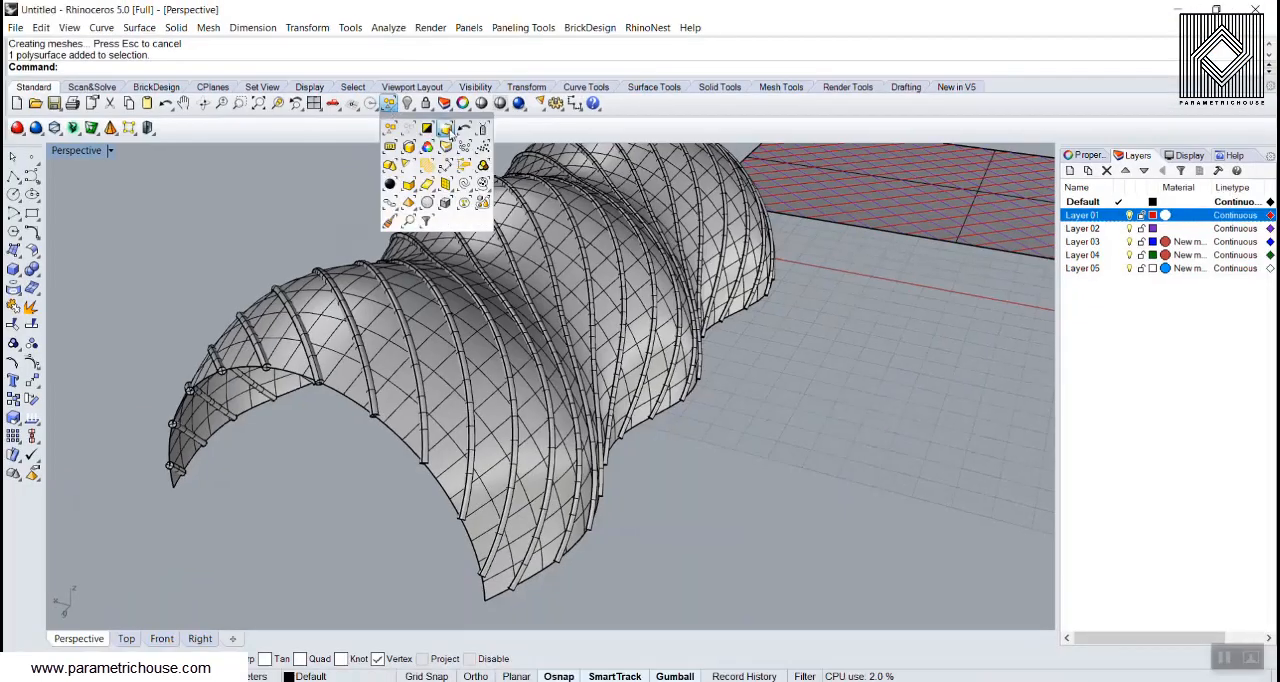
pyautogui.click(445, 129)
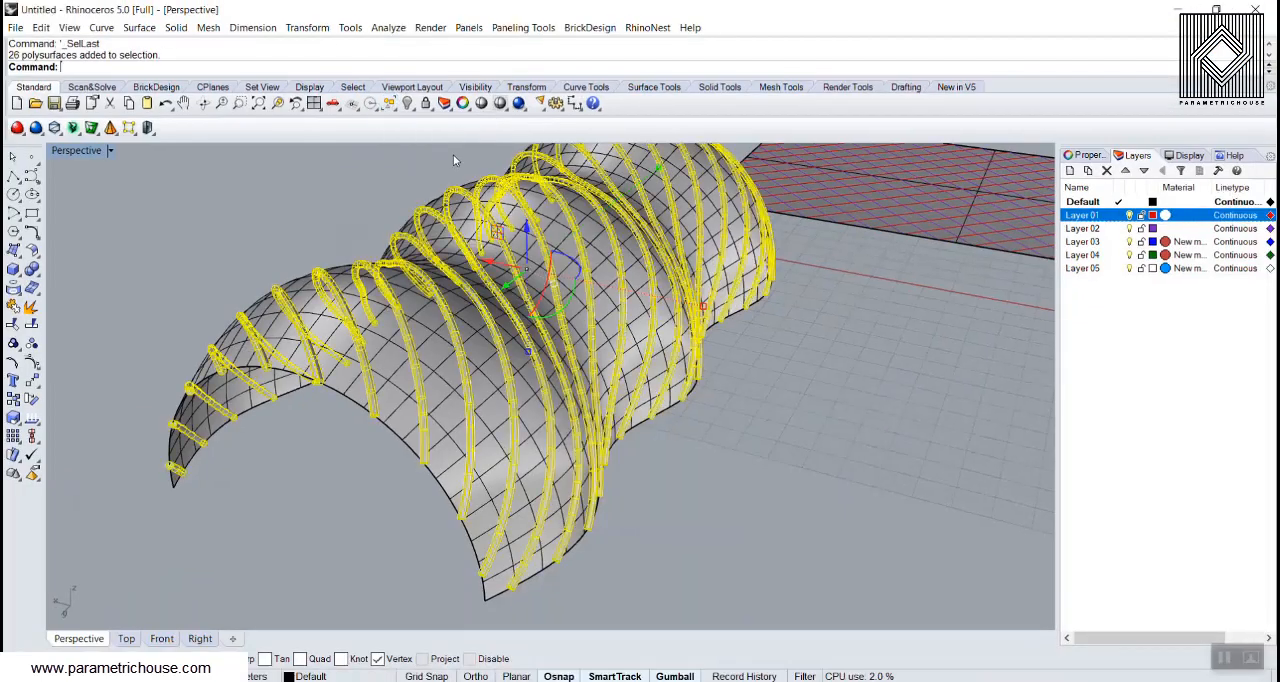
pyautogui.rightClick(1092, 243)
pyautogui.click(1140, 495)
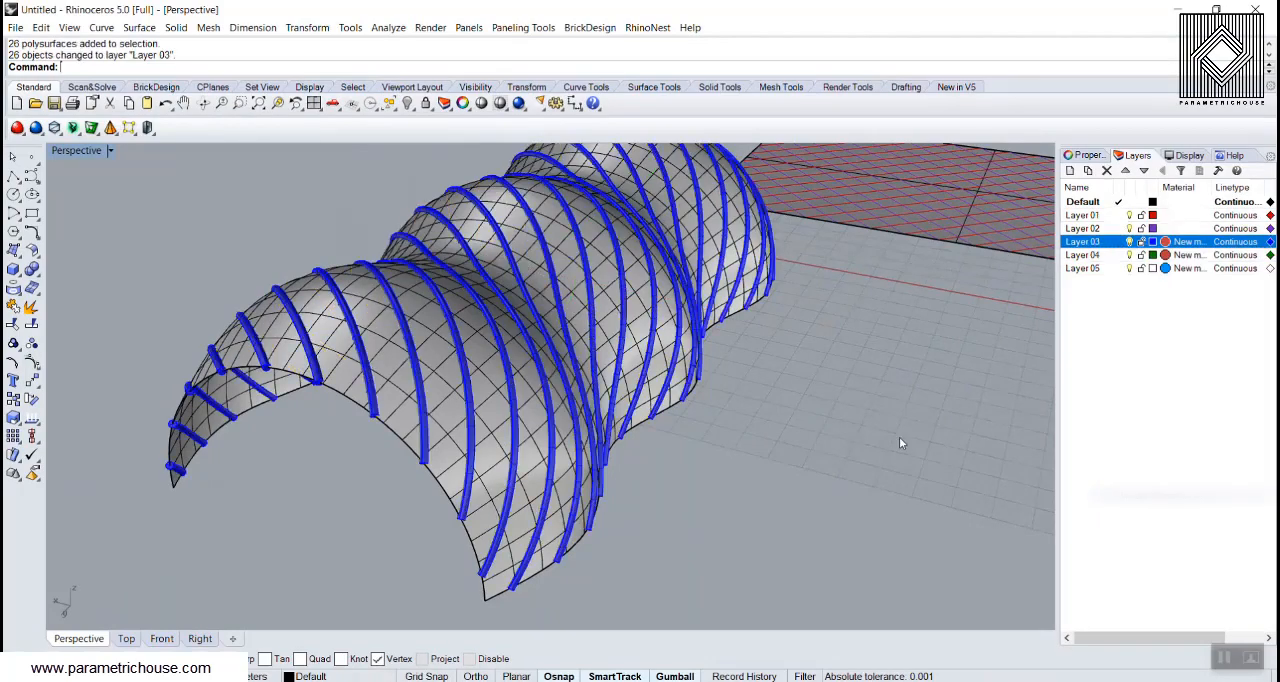
# Step: Preview the piped shell in Rendered display mode and return the Perspective viewport to Shaded
pyautogui.click(109, 150)
pyautogui.click(86, 220)
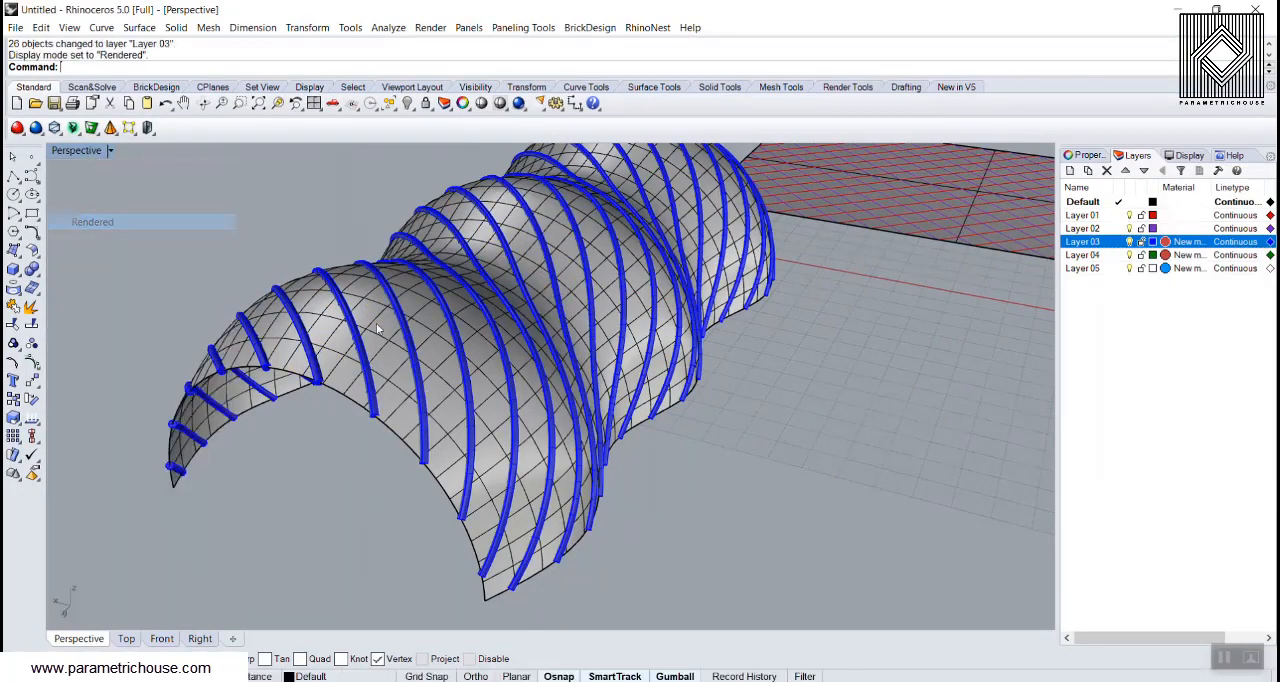
pyautogui.moveTo(380, 325); pyautogui.dragTo(579, 365, button='right')
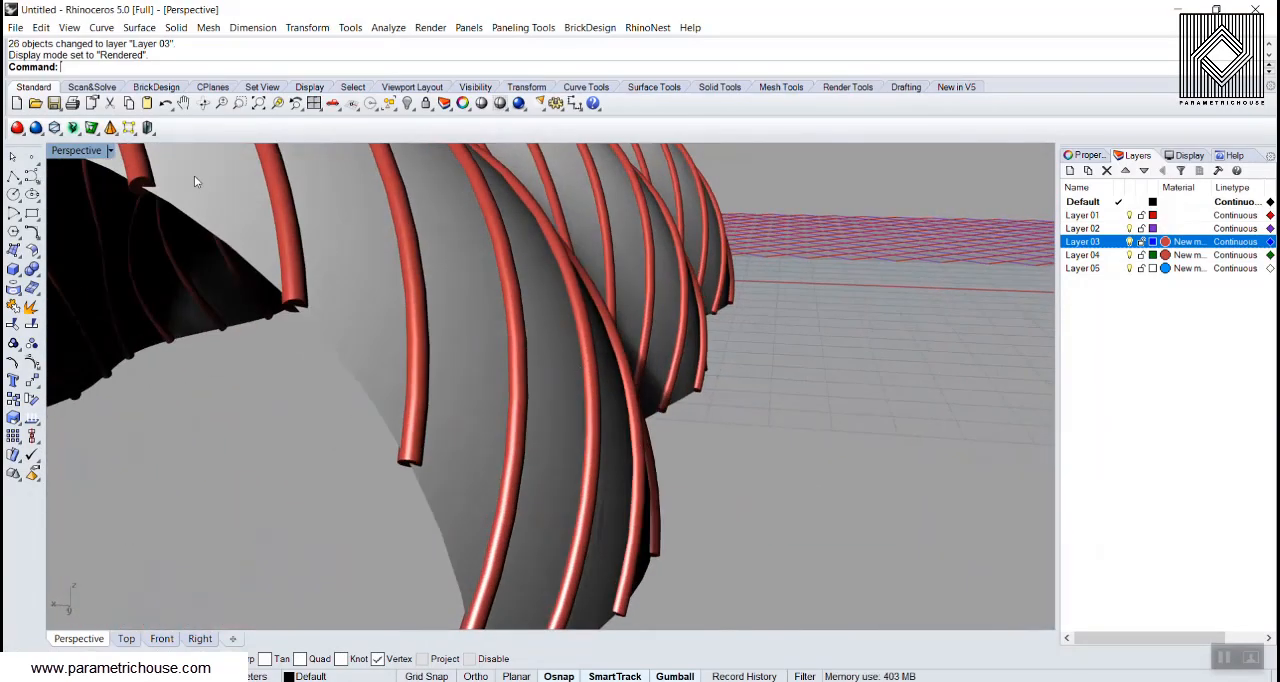
pyautogui.click(110, 151)
pyautogui.click(111, 206)
pyautogui.scroll(-7, 638, 471)
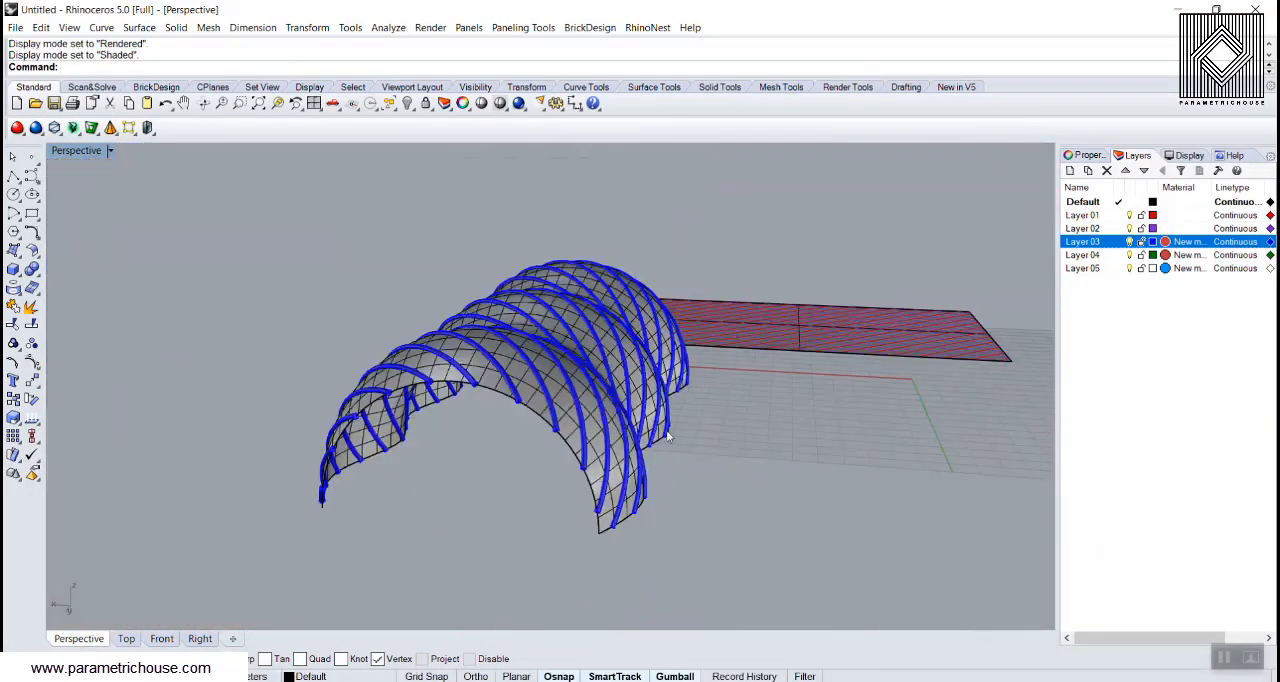
# Step: Examine the flat diagonal grid and the piped wavy shell from several angles, including the shell's inside
pyautogui.moveTo(668, 437); pyautogui.dragTo(451, 453, button='right')
pyautogui.scroll(-6, 332, 370)
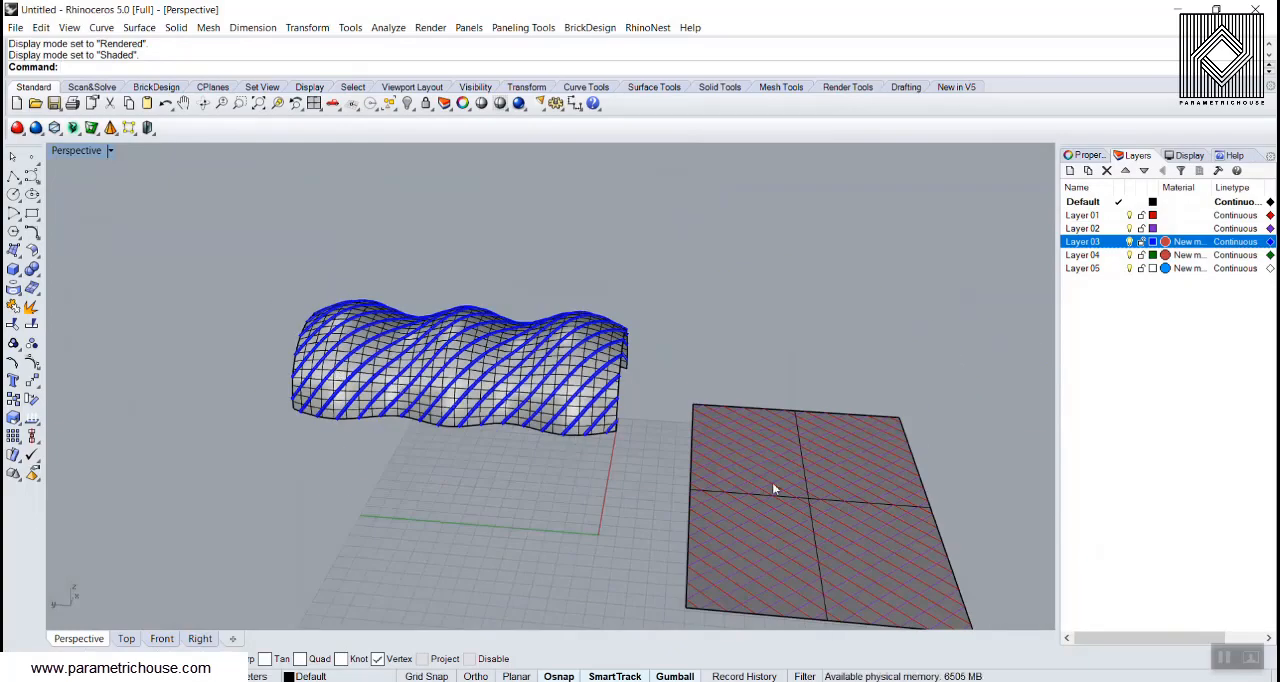
pyautogui.keyDown('shift'); pyautogui.moveTo(772, 482); pyautogui.dragTo(604, 381, button='right'); pyautogui.keyUp('shift')
pyautogui.scroll(5, 604, 388)
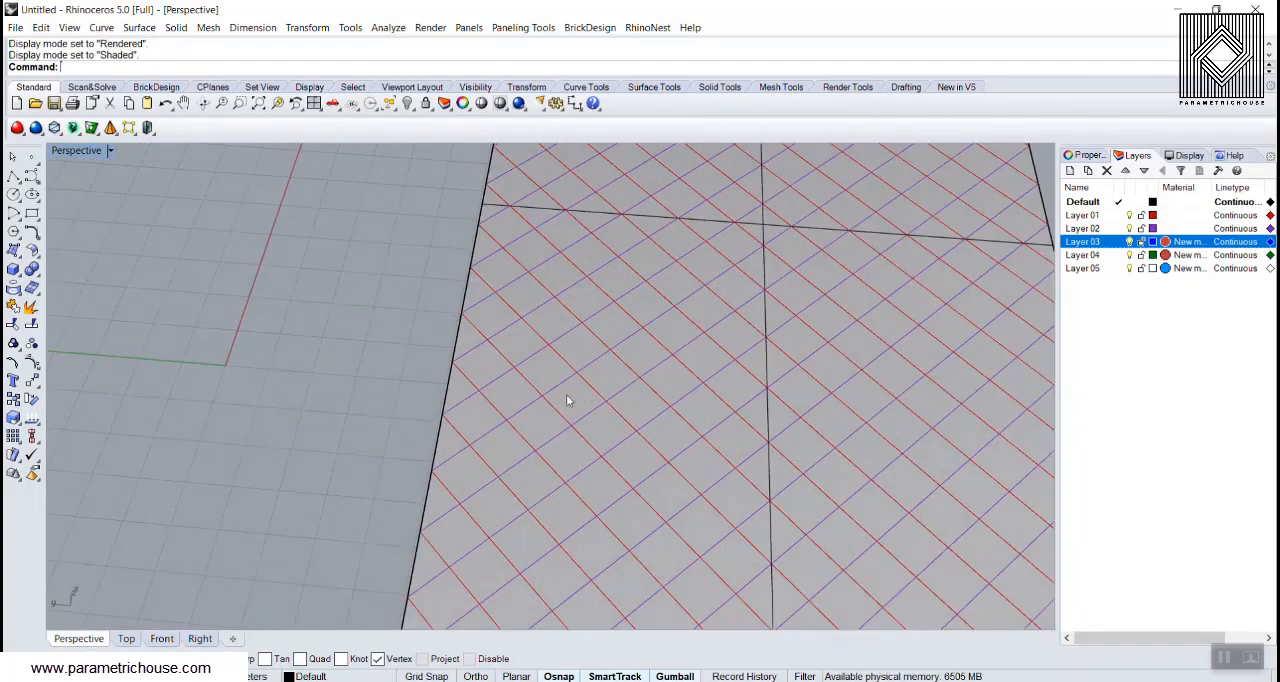
pyautogui.scroll(-8, 577, 451)
pyautogui.keyDown('shift'); pyautogui.moveTo(663, 423); pyautogui.dragTo(855, 530, button='right'); pyautogui.keyUp('shift')
pyautogui.moveTo(320, 435); pyautogui.dragTo(468, 347, button='right')
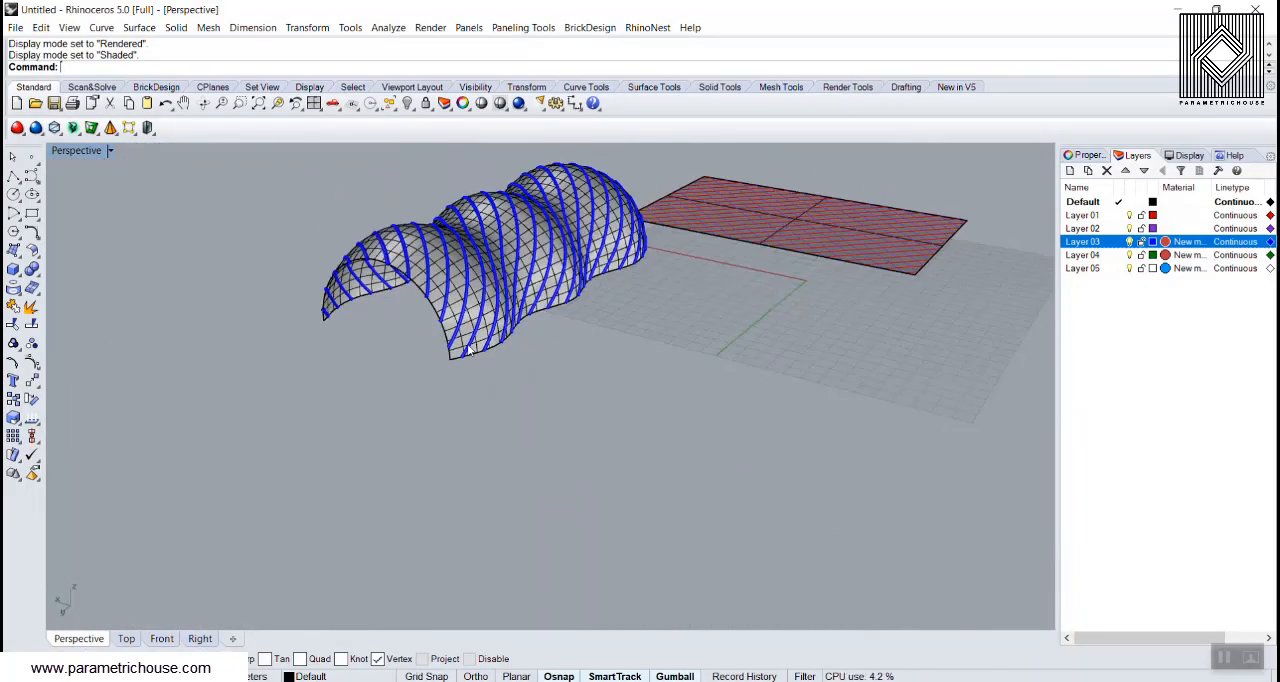
pyautogui.scroll(6, 412, 312)
pyautogui.keyDown('shift'); pyautogui.moveTo(443, 246); pyautogui.dragTo(397, 384, button='right'); pyautogui.keyUp('shift')
pyautogui.moveTo(397, 384); pyautogui.dragTo(460, 292, button='right')
pyautogui.moveTo(503, 216); pyautogui.dragTo(475, 260, button='right')
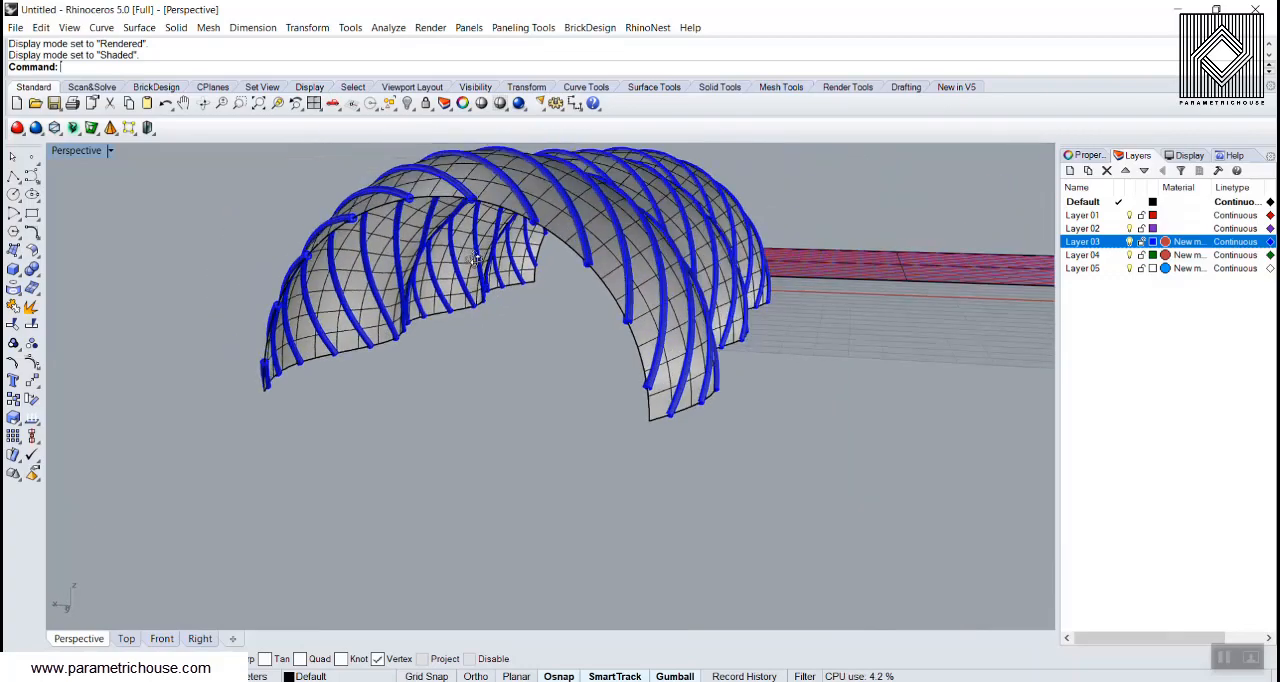
# Step: Offset the wavy surface outward by a distance of 1 with OffsetSrf
pyautogui.scroll(5, 475, 260)
pyautogui.click(603, 240)
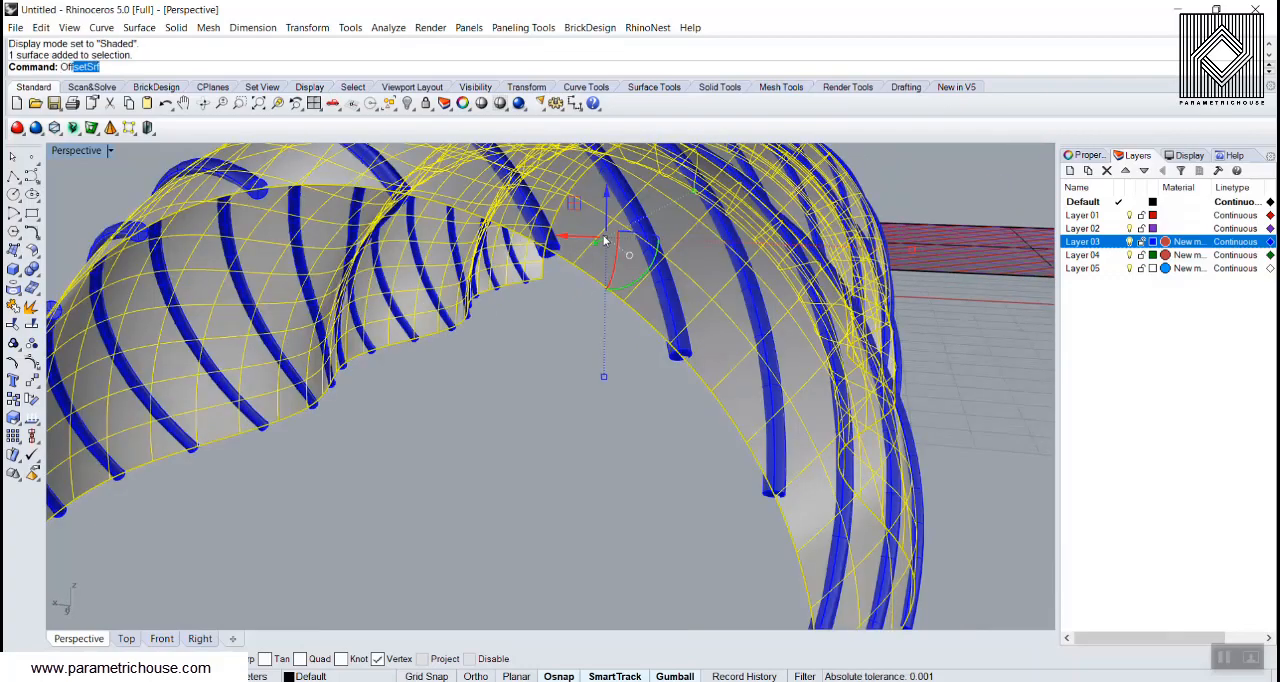
pyautogui.press('Return')
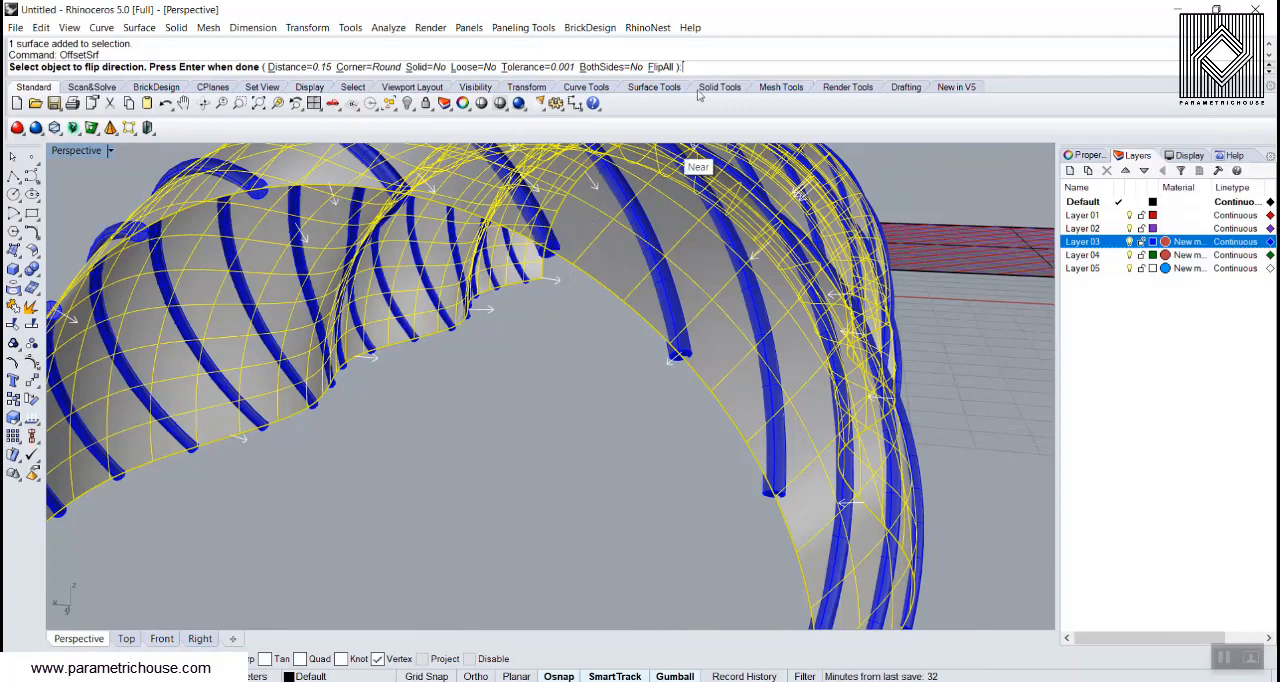
pyautogui.click(659, 67)
pyautogui.scroll(-6, 638, 316)
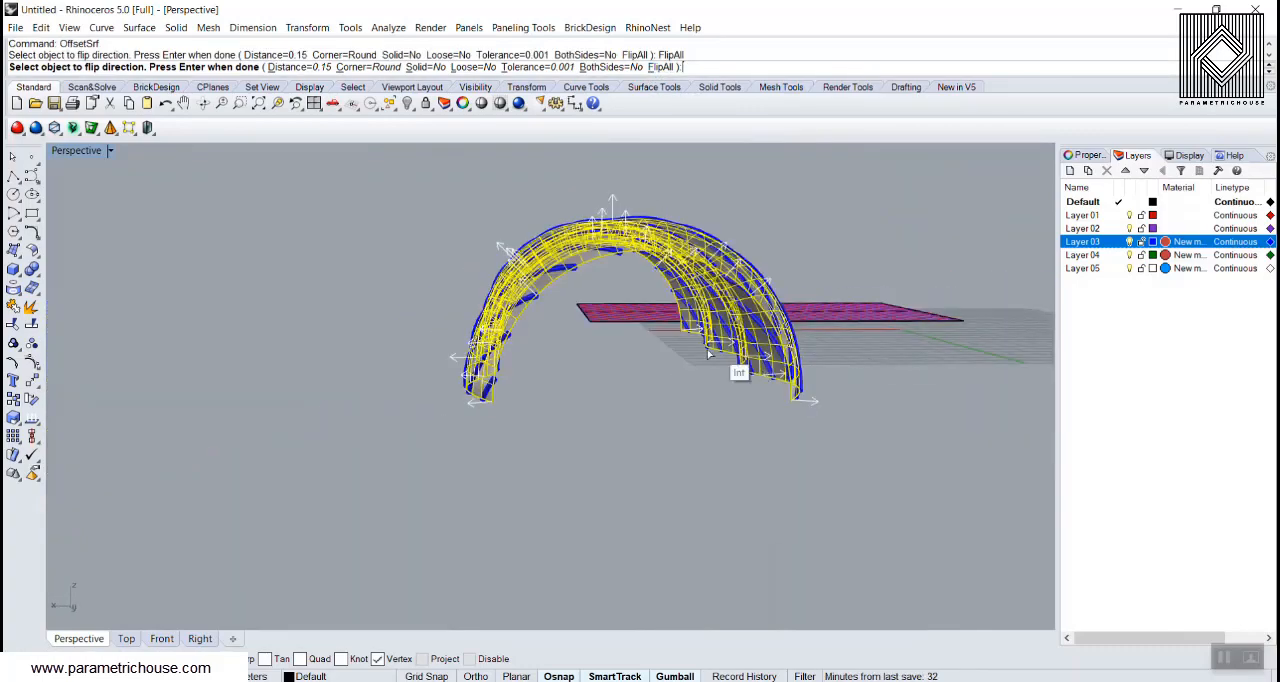
pyautogui.moveTo(638, 316); pyautogui.dragTo(588, 358, button='right')
pyautogui.scroll(3, 585, 350)
pyautogui.moveTo(497, 387); pyautogui.dragTo(422, 400, button='right')
pyautogui.click(297, 68)
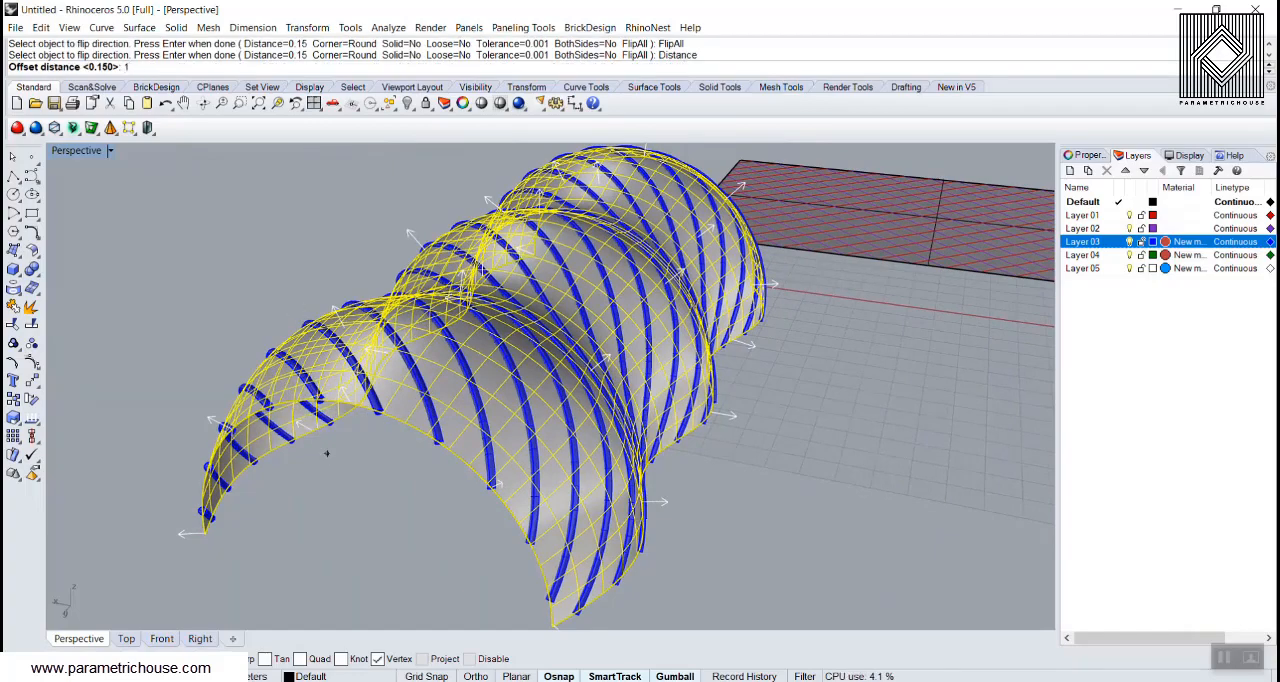
pyautogui.press('Return')
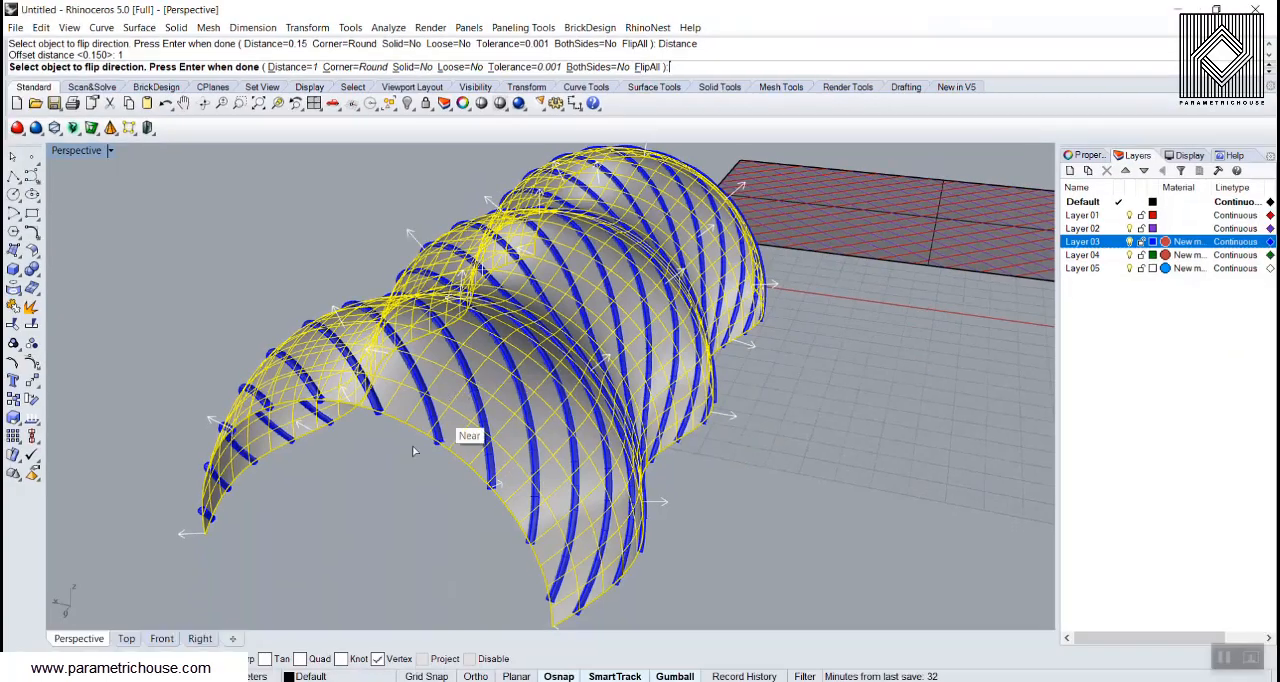
pyautogui.rightClick(362, 464)
pyautogui.click(362, 464)
# Step: Delete the original inner wavy surface, leaving only its outer offset copy
pyautogui.moveTo(362, 464); pyautogui.dragTo(265, 375, button='right')
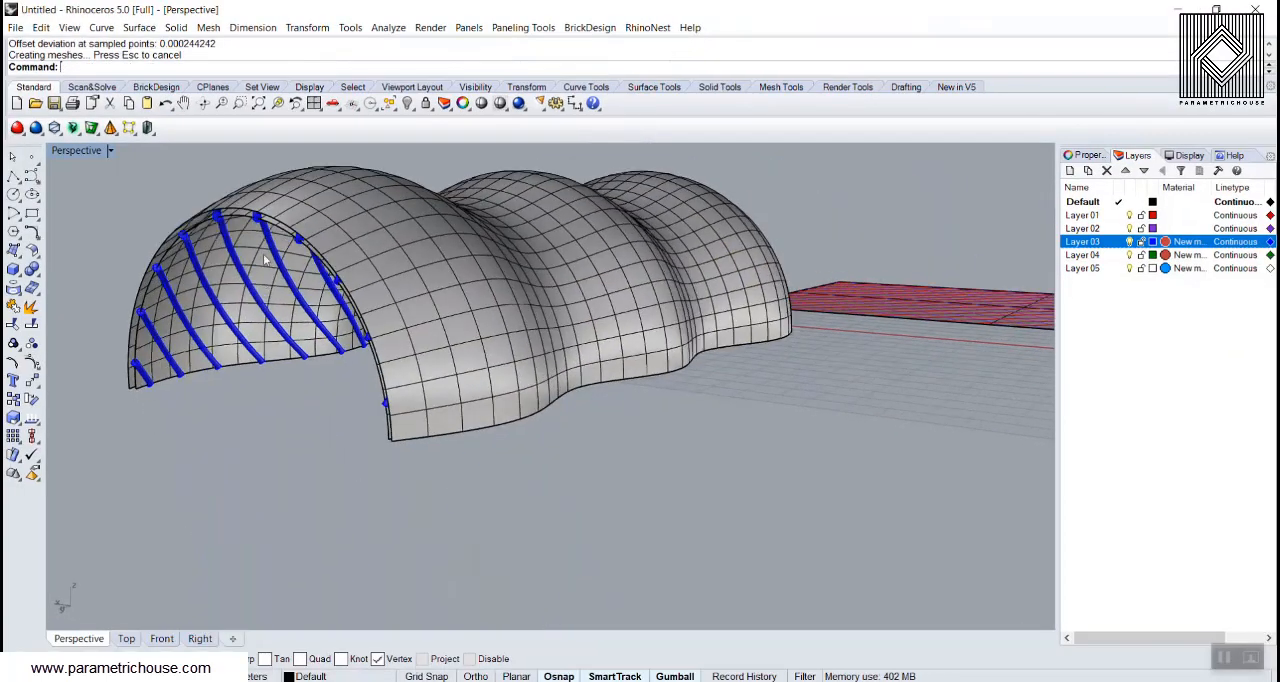
pyautogui.scroll(6, 210, 184)
pyautogui.click(207, 168)
pyautogui.press('Delete')
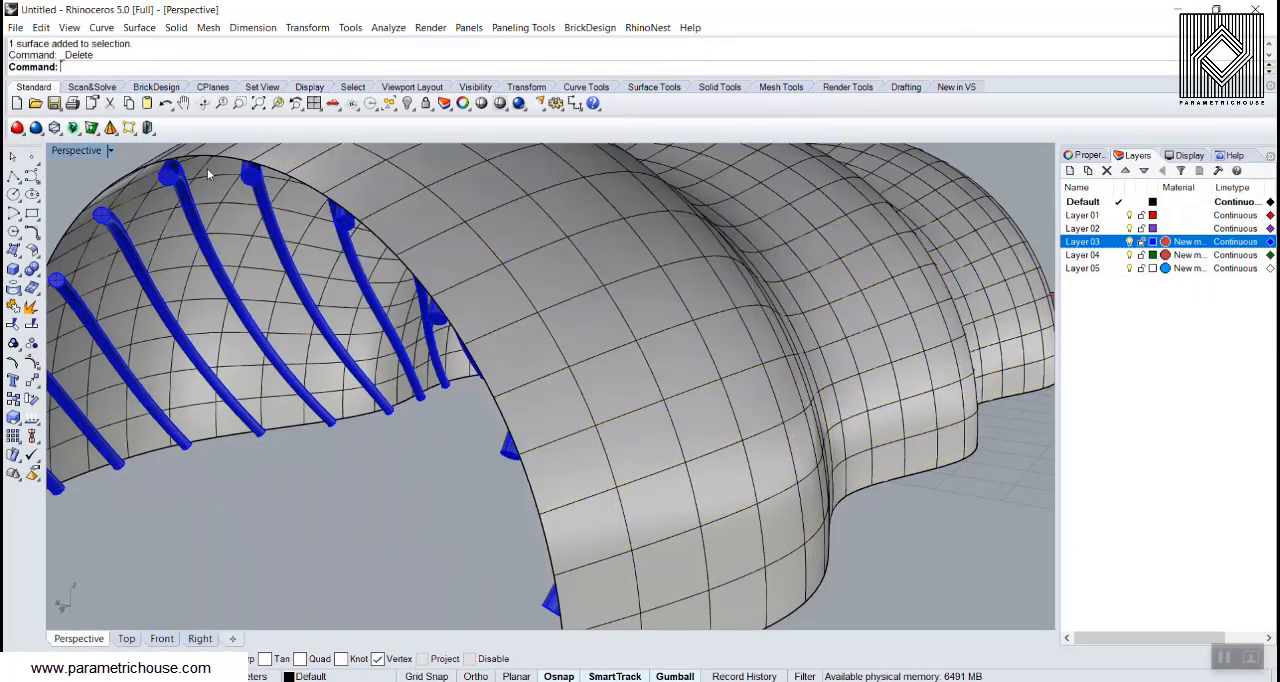
# Step: Select all the diagonal grid curves on Layer 02
pyautogui.scroll(-8, 360, 343)
pyautogui.moveTo(360, 343); pyautogui.dragTo(228, 415, button='right')
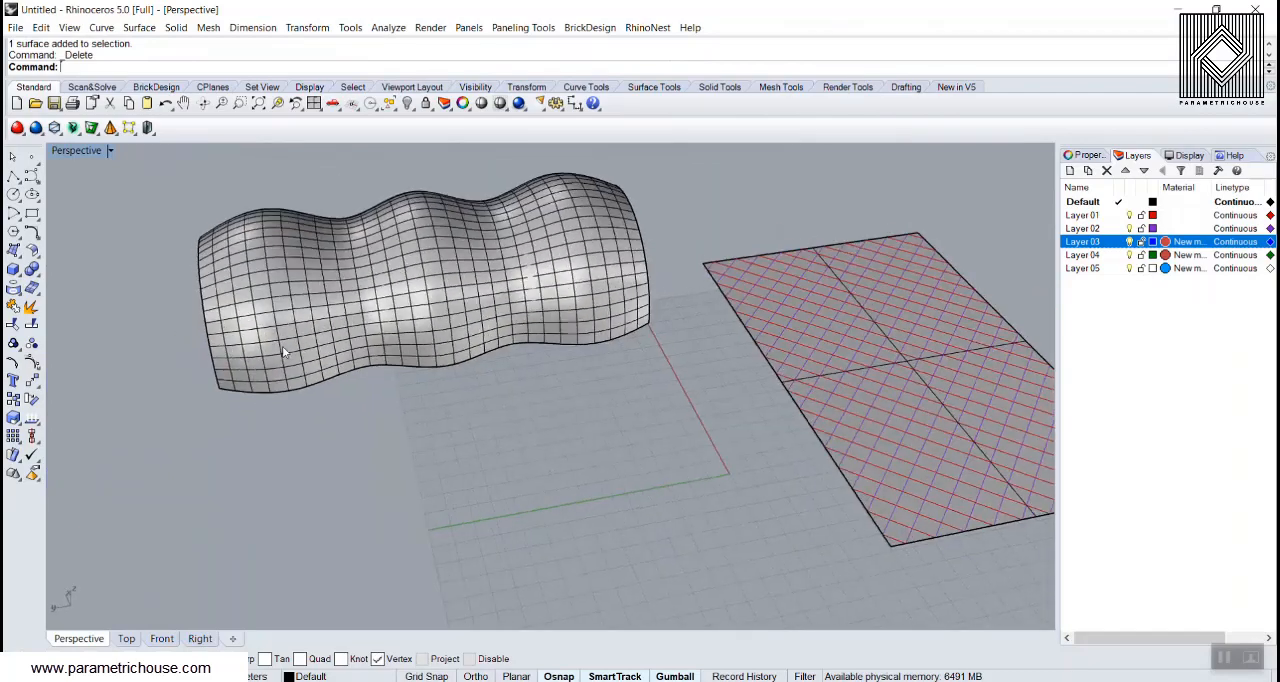
pyautogui.scroll(-5, 228, 415)
pyautogui.rightClick(1108, 229)
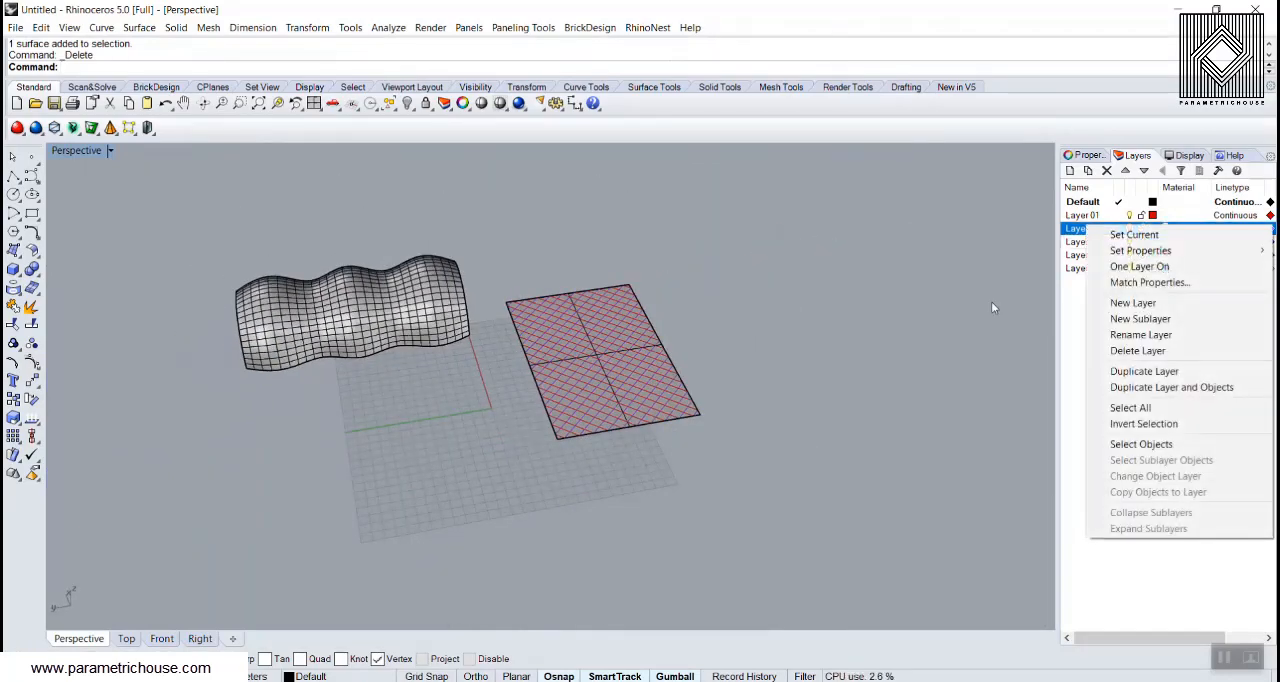
pyautogui.click(1113, 445)
pyautogui.moveTo(690, 445); pyautogui.dragTo(482, 494, button='right')
pyautogui.scroll(6, 481, 496)
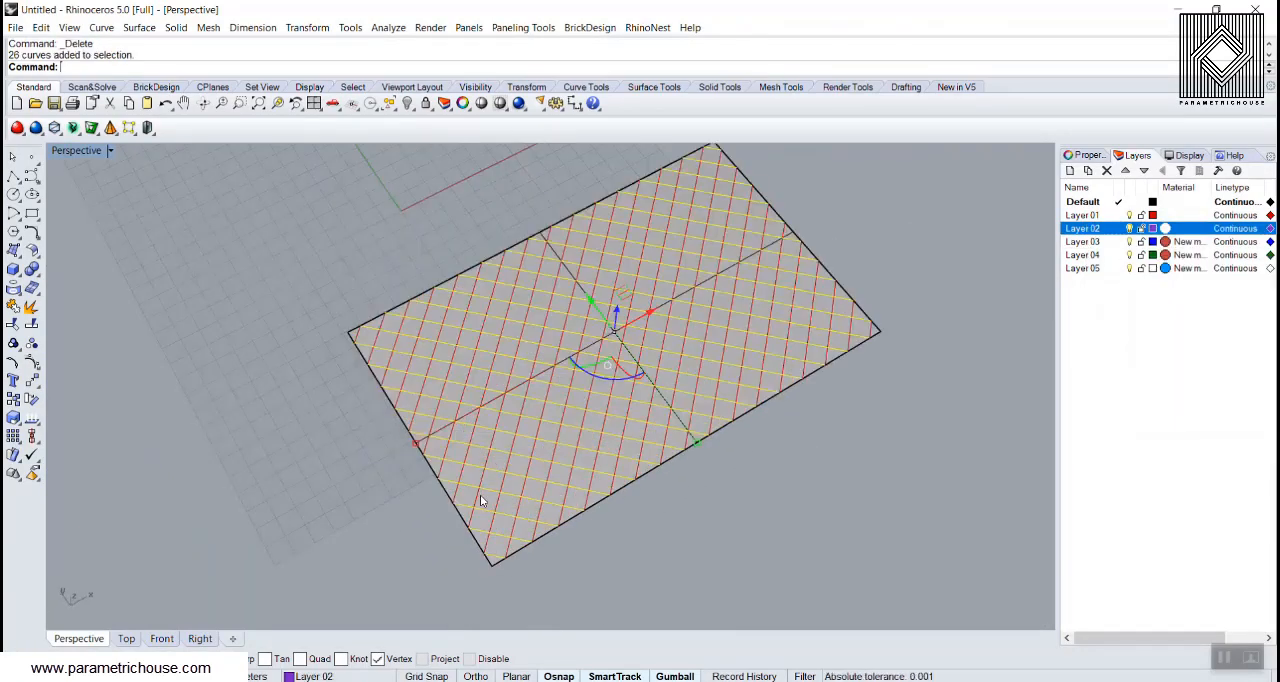
# Step: Flow the selected curves from the flat base surface onto the offset wavy surface with FlowAlongSrf, picking matching corners
pyautogui.write('FlowAlongSrf')
pyautogui.press('Return')
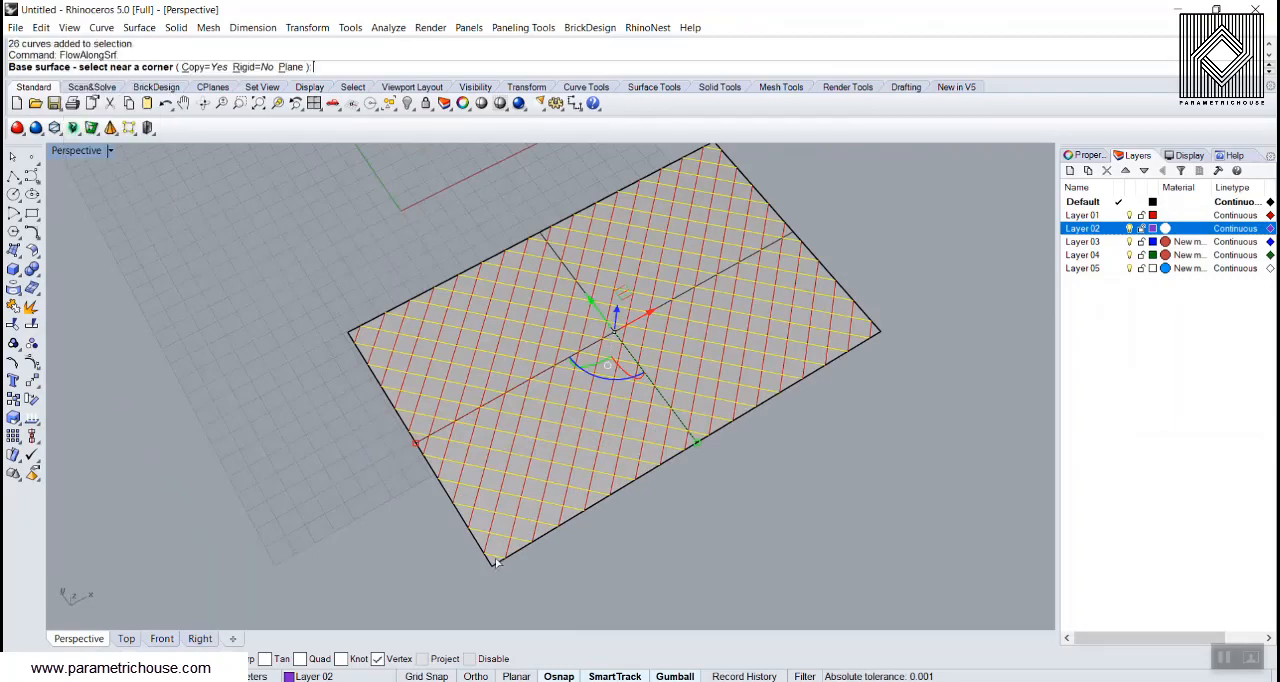
pyautogui.click(491, 569)
pyautogui.scroll(-12, 799, 515)
pyautogui.moveTo(799, 515); pyautogui.dragTo(702, 440, button='right')
pyautogui.scroll(6, 575, 315)
pyautogui.scroll(4, 464, 287)
pyautogui.click(437, 285)
# Step: Hide the offset wavy surface to expose the flowed curves and blue pipes
pyautogui.moveTo(437, 285)
pyautogui.mouseDown(button='right')
pyautogui.moveTo(500, 351)
pyautogui.moveTo(409, 355)
pyautogui.moveTo(574, 346)
pyautogui.moveTo(454, 369)
pyautogui.moveTo(449, 293)
pyautogui.mouseUp(button='right')
pyautogui.scroll(5, 409, 355)
pyautogui.scroll(2, 449, 293)
pyautogui.click(448, 313)
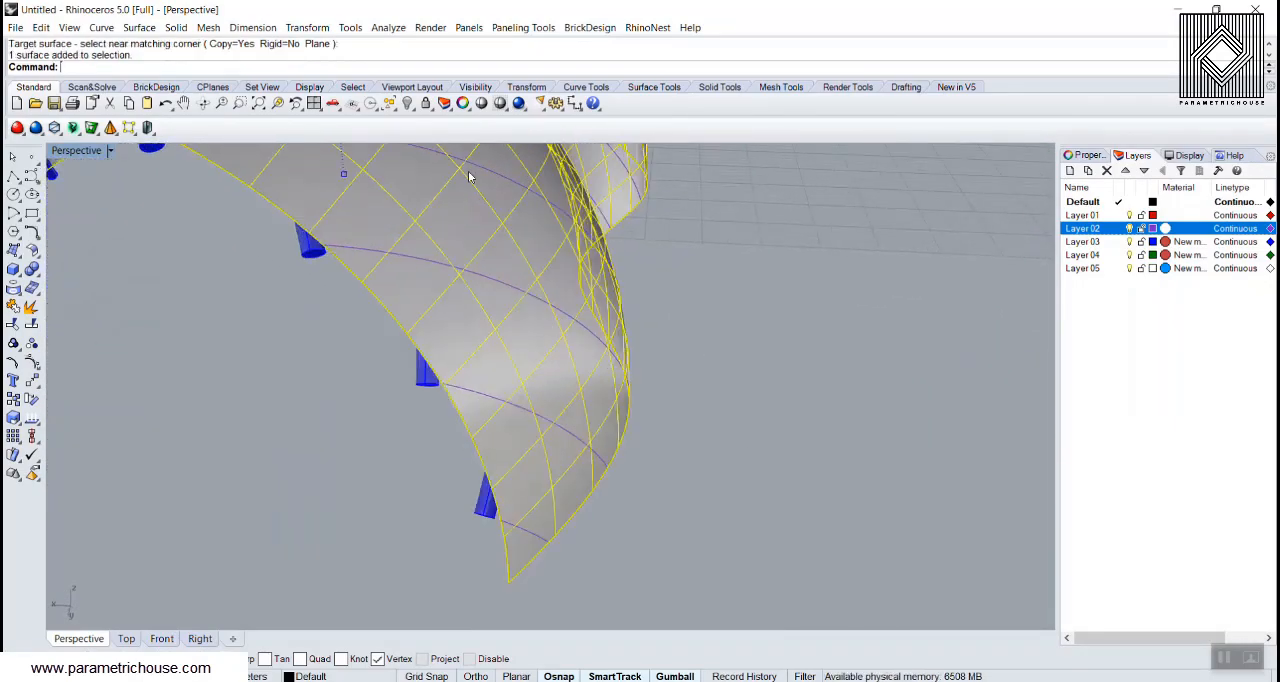
pyautogui.click(408, 104)
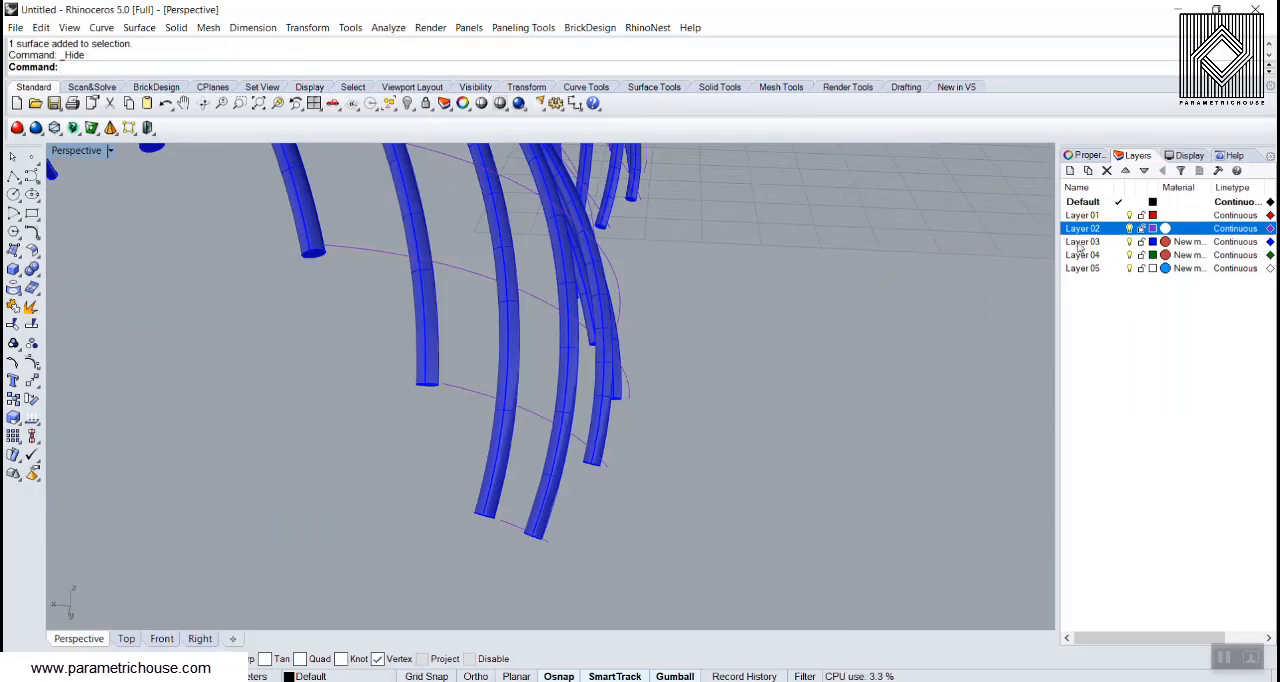
# Step: Select the objects on Layer 02 and deselect the flat grid curves, leaving only the flowed curves selected
pyautogui.rightClick(1080, 230)
pyautogui.click(1120, 443)
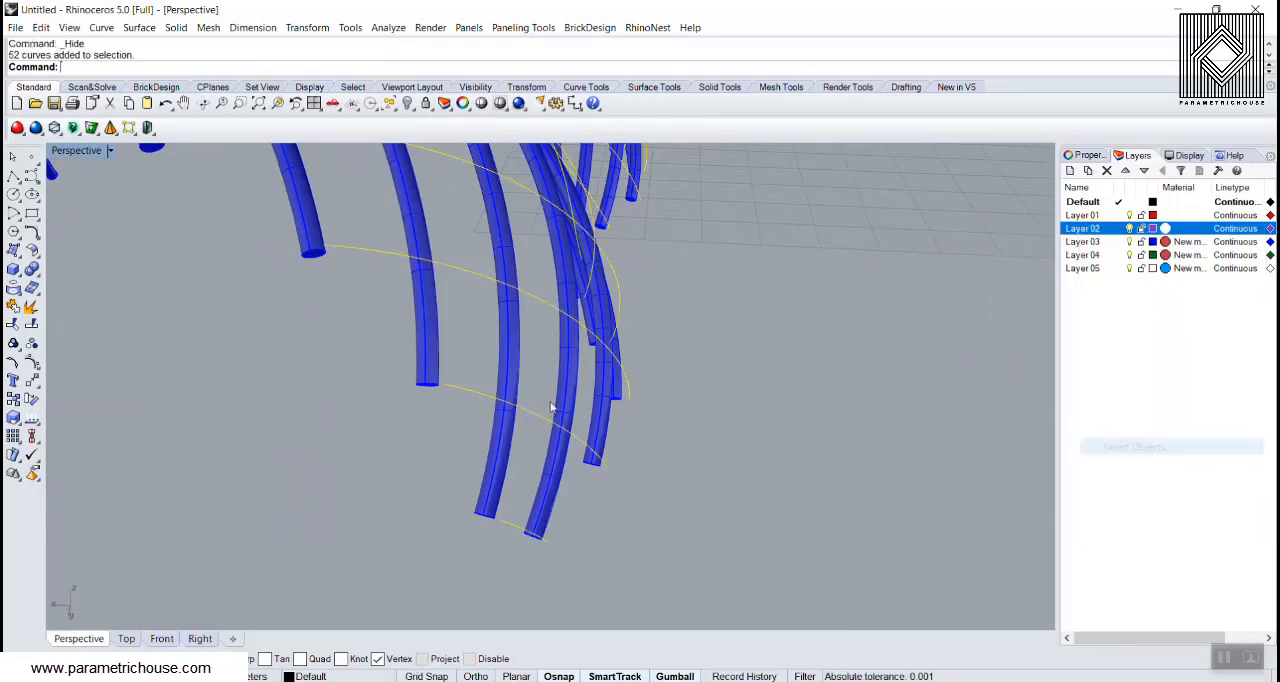
pyautogui.scroll(-5, 510, 416)
pyautogui.moveTo(510, 416); pyautogui.dragTo(880, 305, button='right')
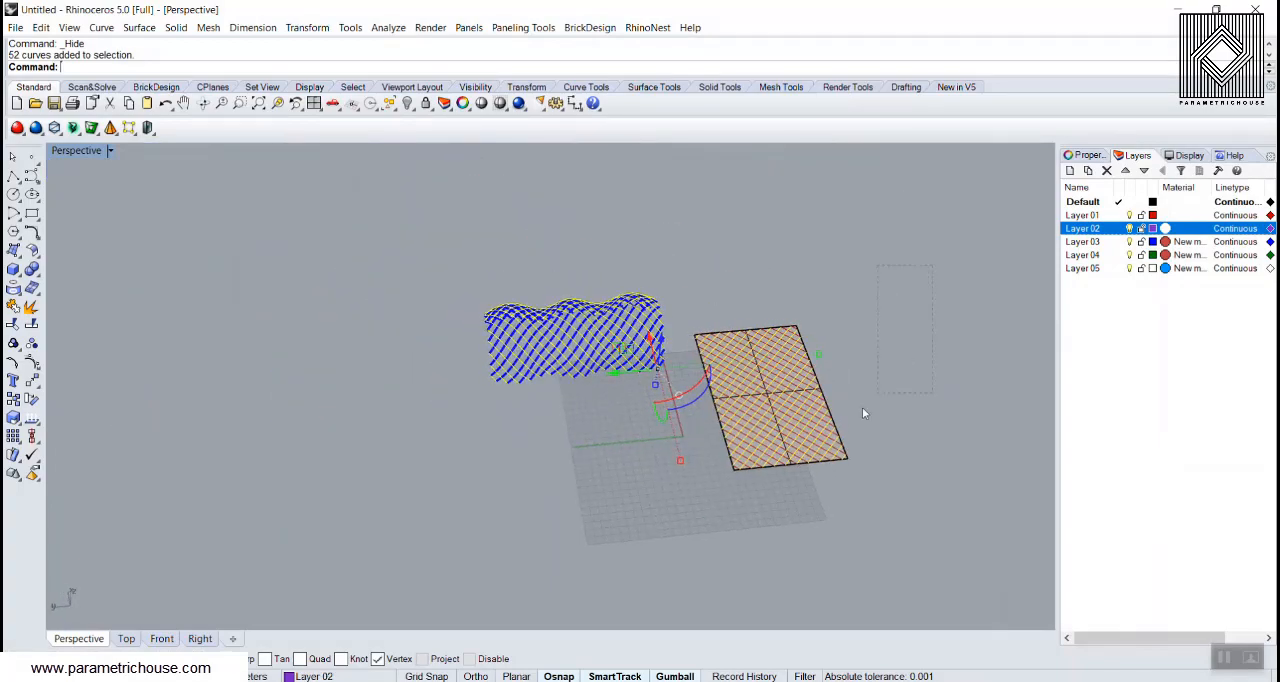
pyautogui.keyDown('ctrl'); pyautogui.moveTo(690, 508); pyautogui.dragTo(682, 509); pyautogui.keyUp('ctrl')
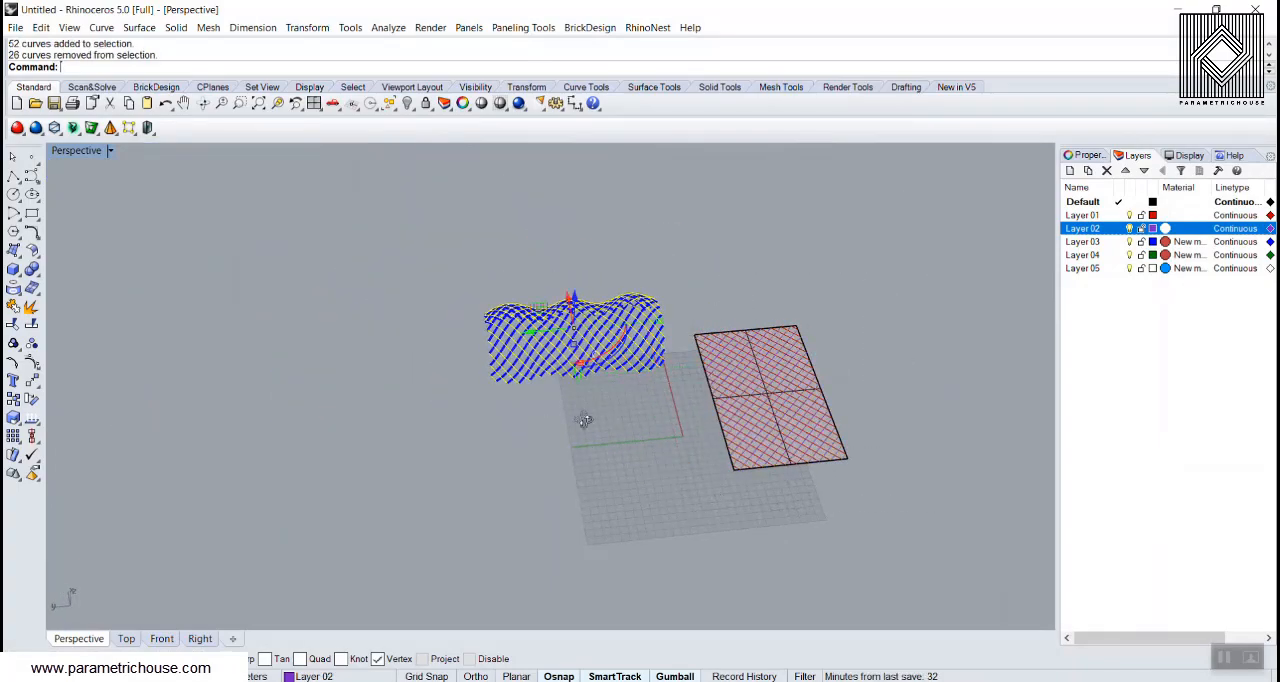
# Step: Pipe the selected flowed curves with a radius of 0.5 and flat caps, and clear the selection
pyautogui.moveTo(584, 420); pyautogui.dragTo(455, 383, button='right')
pyautogui.scroll(10, 455, 383)
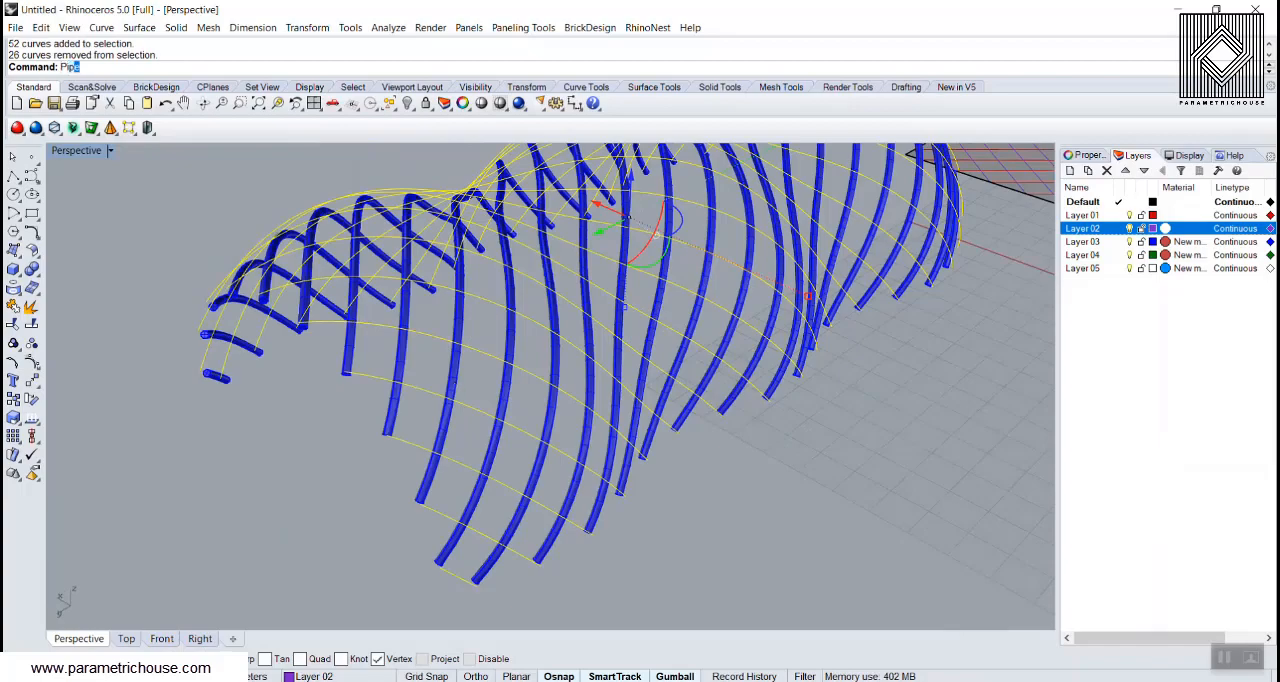
pyautogui.press('Return')
pyautogui.press('Return')
pyautogui.press('Return')
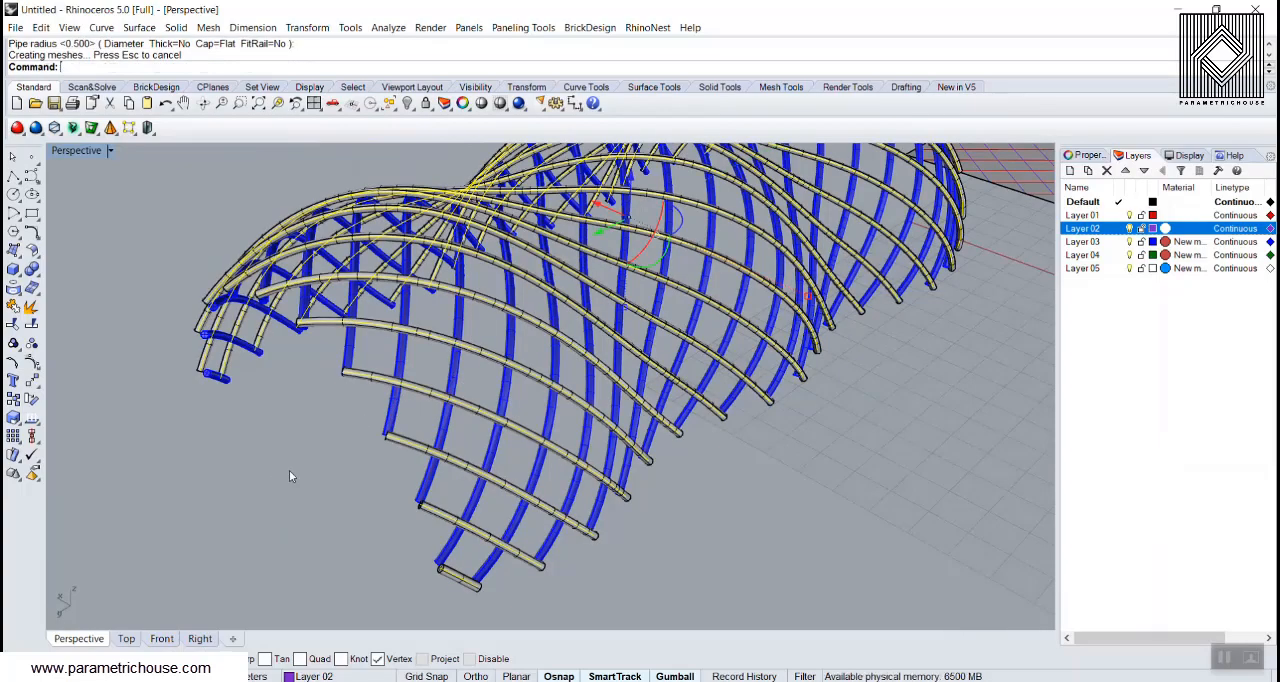
pyautogui.click(289, 471)
# Step: Select the last created pipes and move them to Layer 04
pyautogui.moveTo(289, 471); pyautogui.dragTo(657, 477, button='right')
pyautogui.scroll(8, 491, 209)
pyautogui.moveTo(491, 209); pyautogui.dragTo(515, 228, button='right')
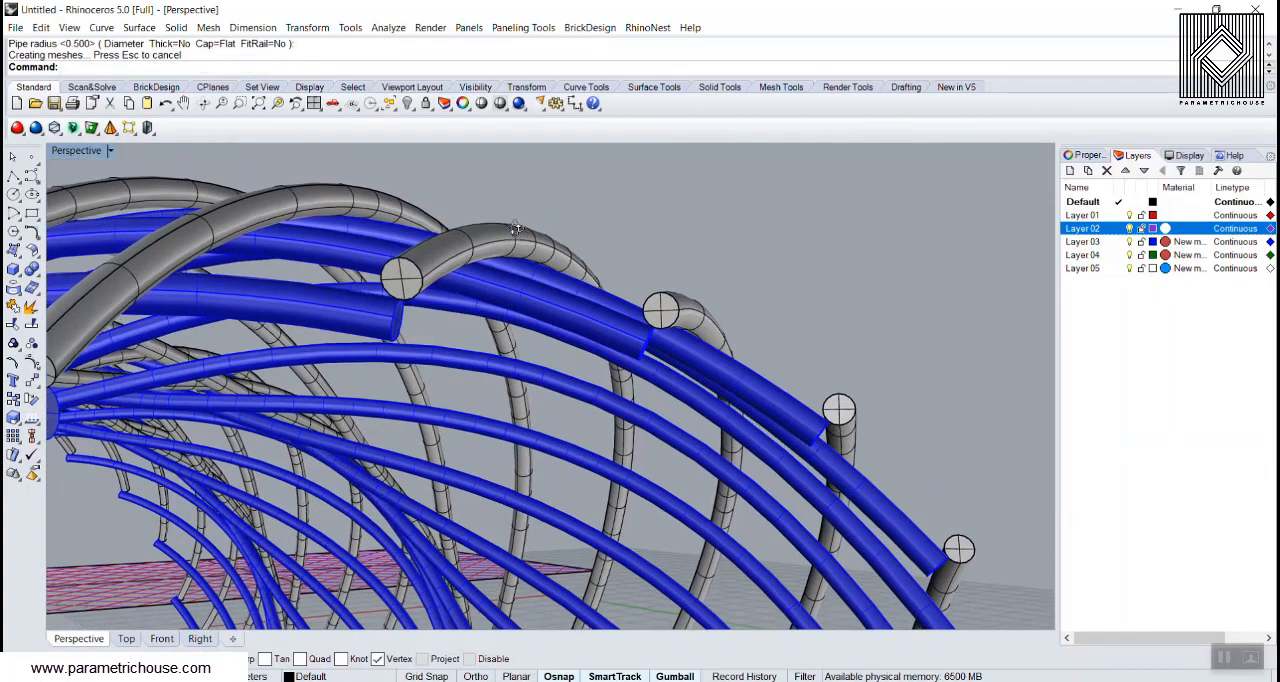
pyautogui.scroll(-10, 515, 228)
pyautogui.moveTo(463, 271); pyautogui.dragTo(415, 150, button='right')
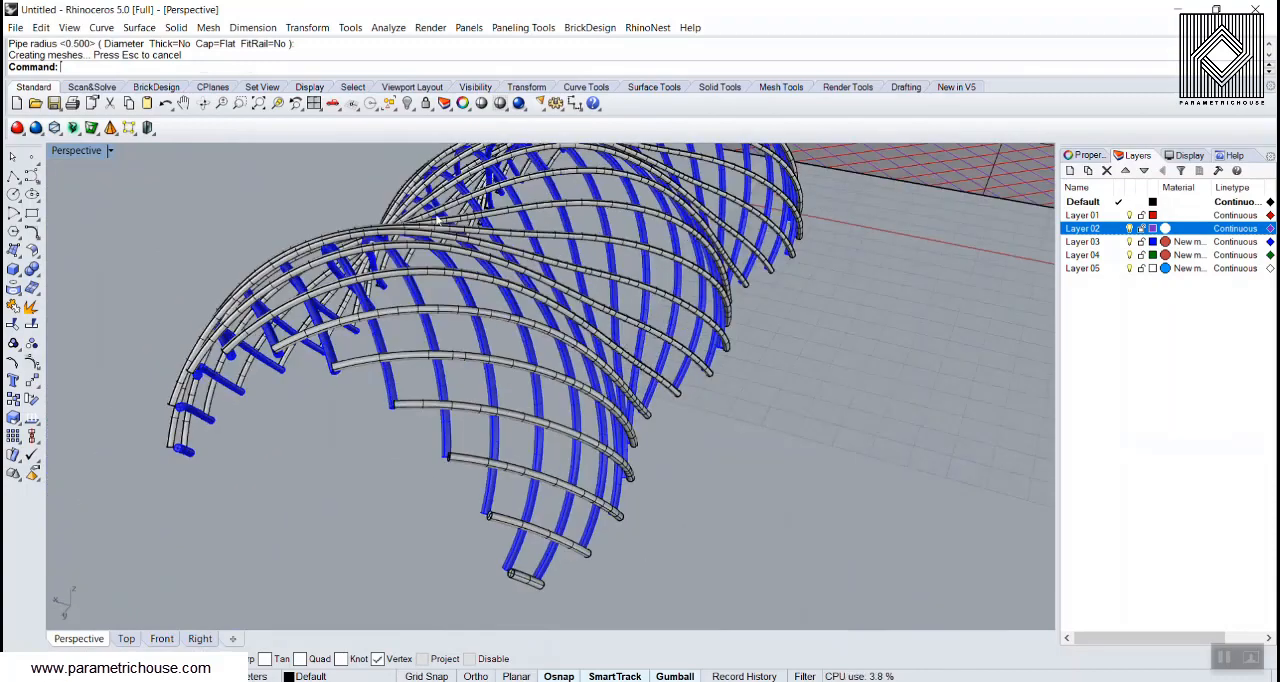
pyautogui.click(389, 108)
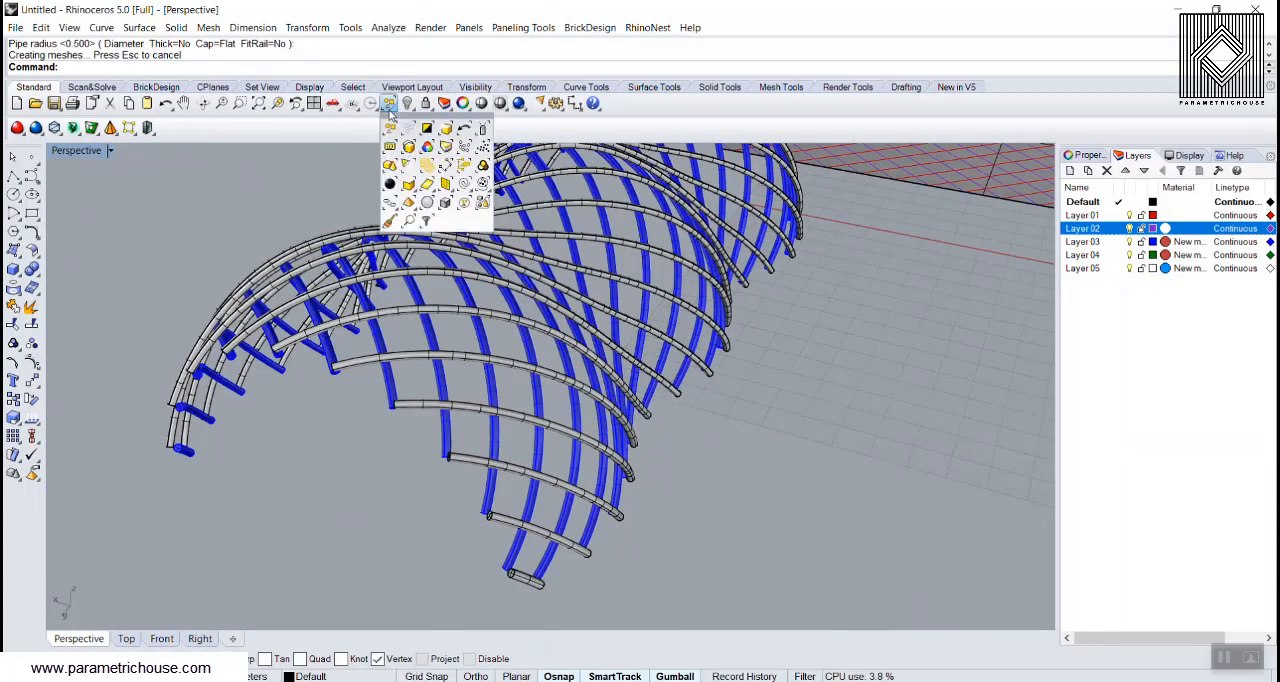
pyautogui.click(446, 146)
pyautogui.rightClick(1092, 257)
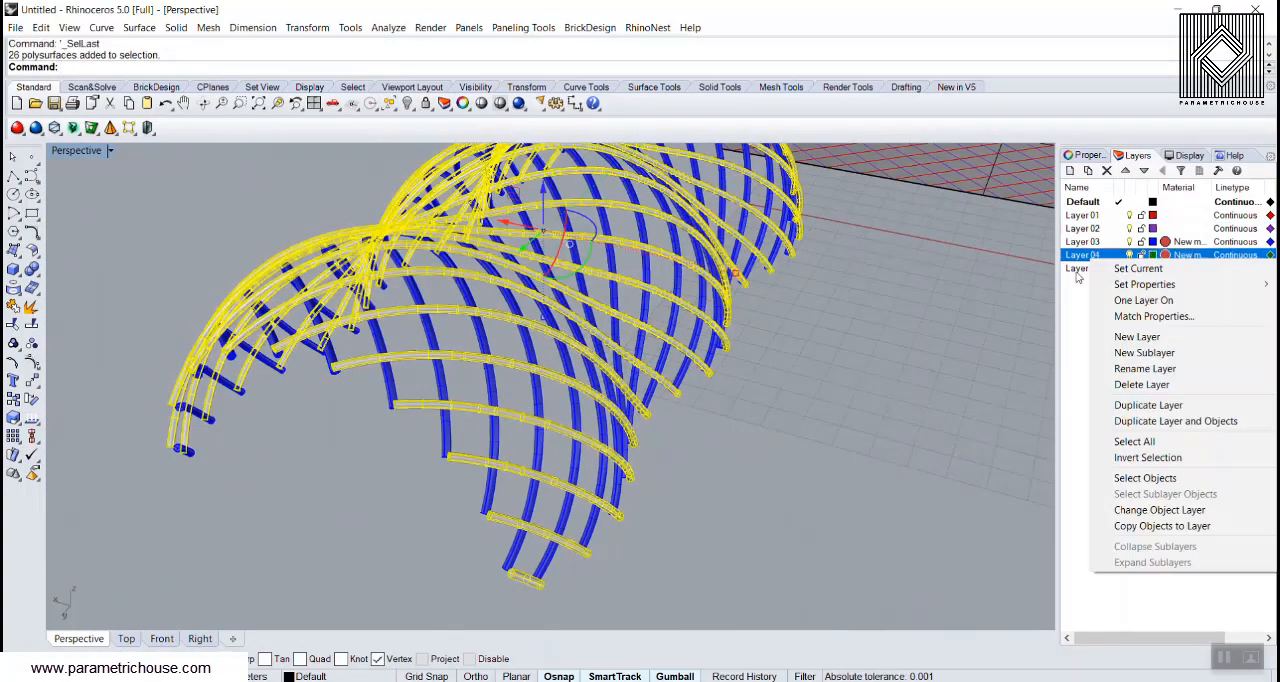
pyautogui.click(1136, 512)
# Step: Examine how the green and blue pipes cross each other in the lattice, close up and from several angles
pyautogui.moveTo(748, 389); pyautogui.dragTo(625, 363, button='right')
pyautogui.scroll(5, 526, 391)
pyautogui.moveTo(526, 391); pyautogui.dragTo(603, 415, button='right')
pyautogui.scroll(3, 471, 380)
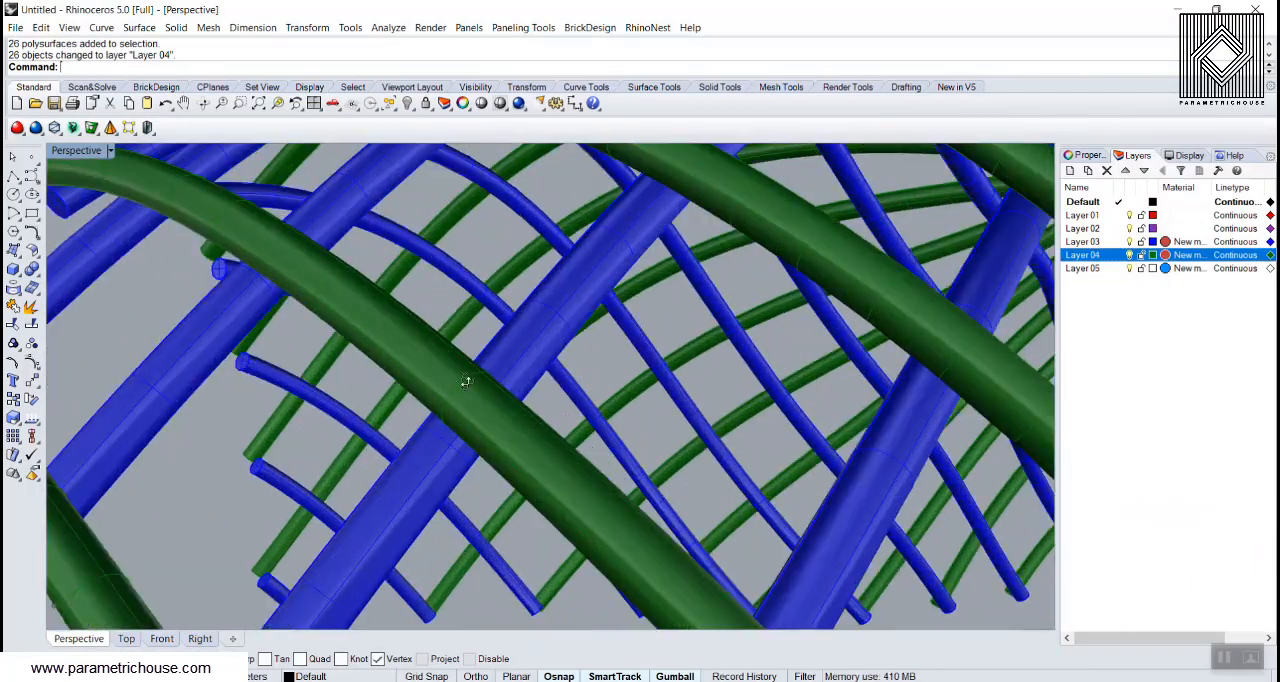
pyautogui.moveTo(471, 380); pyautogui.dragTo(370, 357, button='right')
pyautogui.scroll(-5, 410, 346)
pyautogui.scroll(-5, 371, 357)
pyautogui.scroll(9, 590, 355)
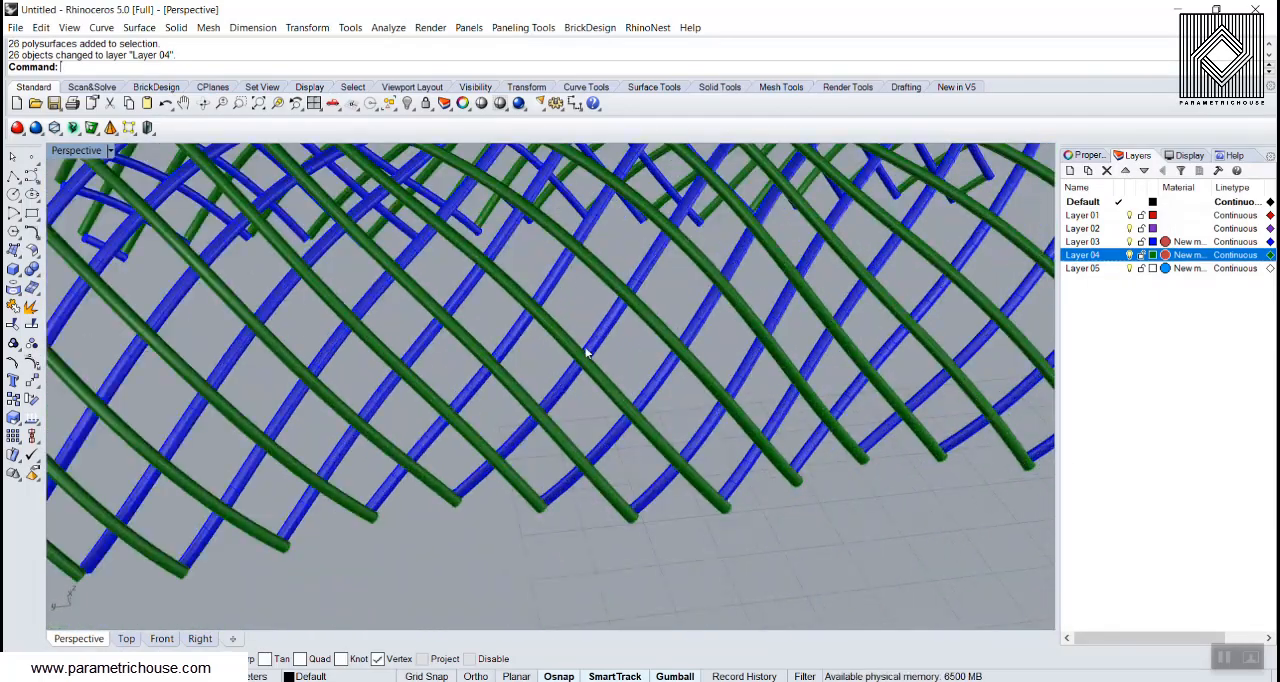
pyautogui.moveTo(592, 373); pyautogui.dragTo(547, 348, button='right')
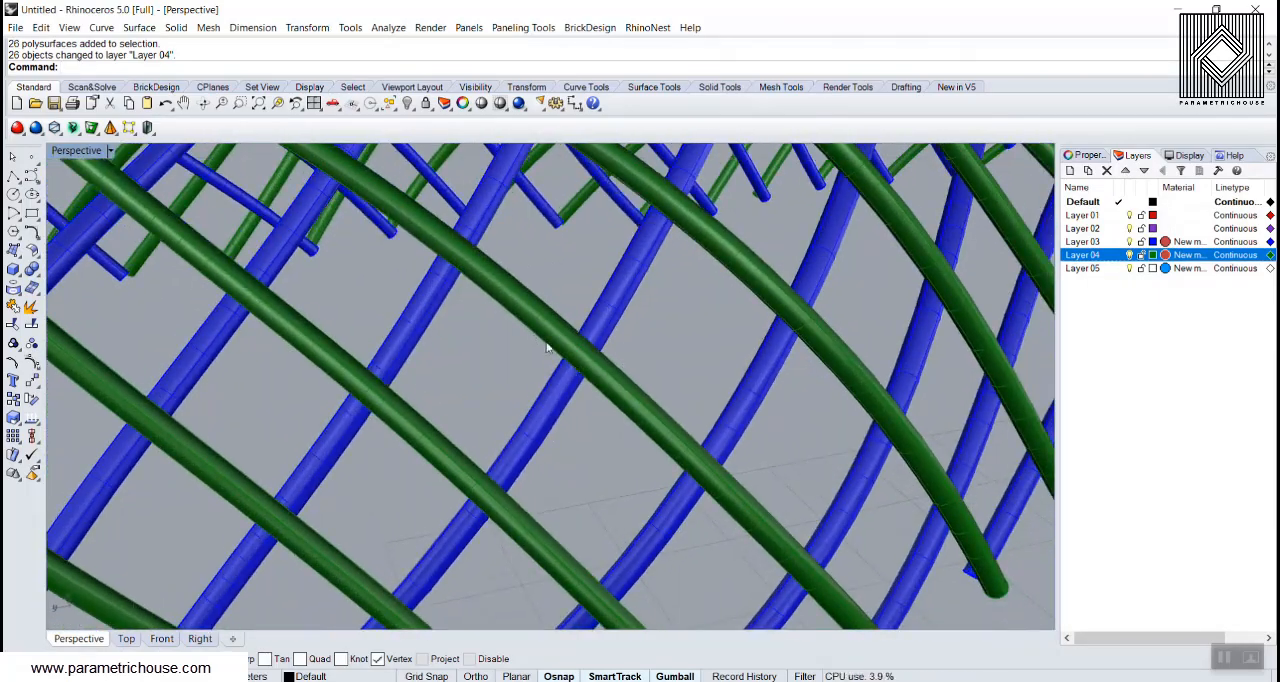
pyautogui.scroll(-8, 515, 386)
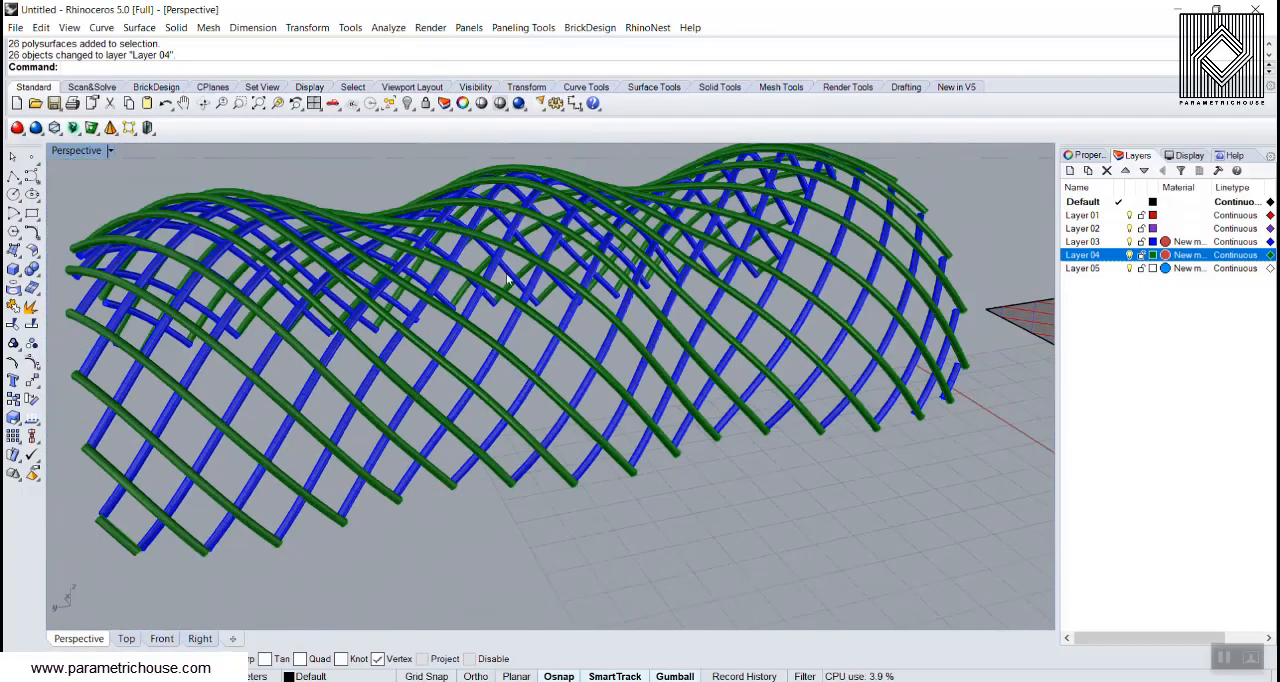
# Step: Show the hidden wavy surface again within the two pipe layers
pyautogui.click(409, 109)
pyautogui.click(424, 127)
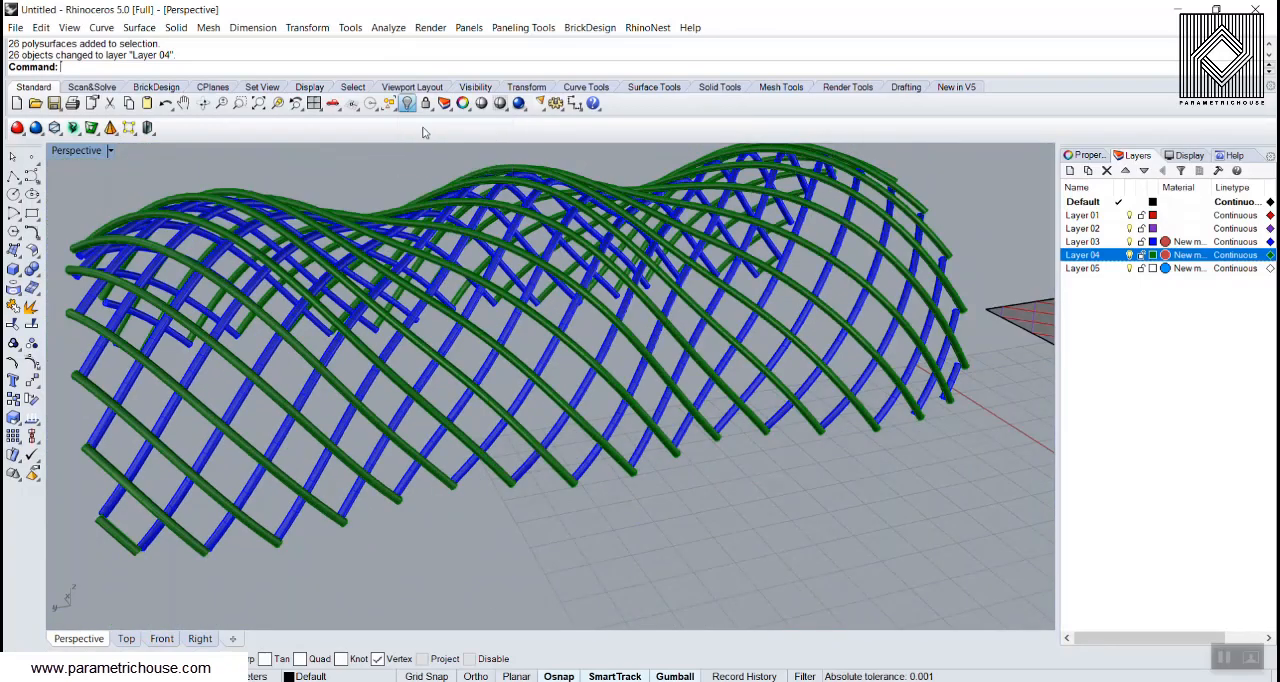
pyautogui.moveTo(488, 325); pyautogui.dragTo(522, 338, button='right')
pyautogui.scroll(-6, 510, 334)
pyautogui.scroll(10, 361, 375)
# Step: Offset the wavy surface outward by 0.6 with OffsetSrf and delete the original surface
pyautogui.click(363, 374)
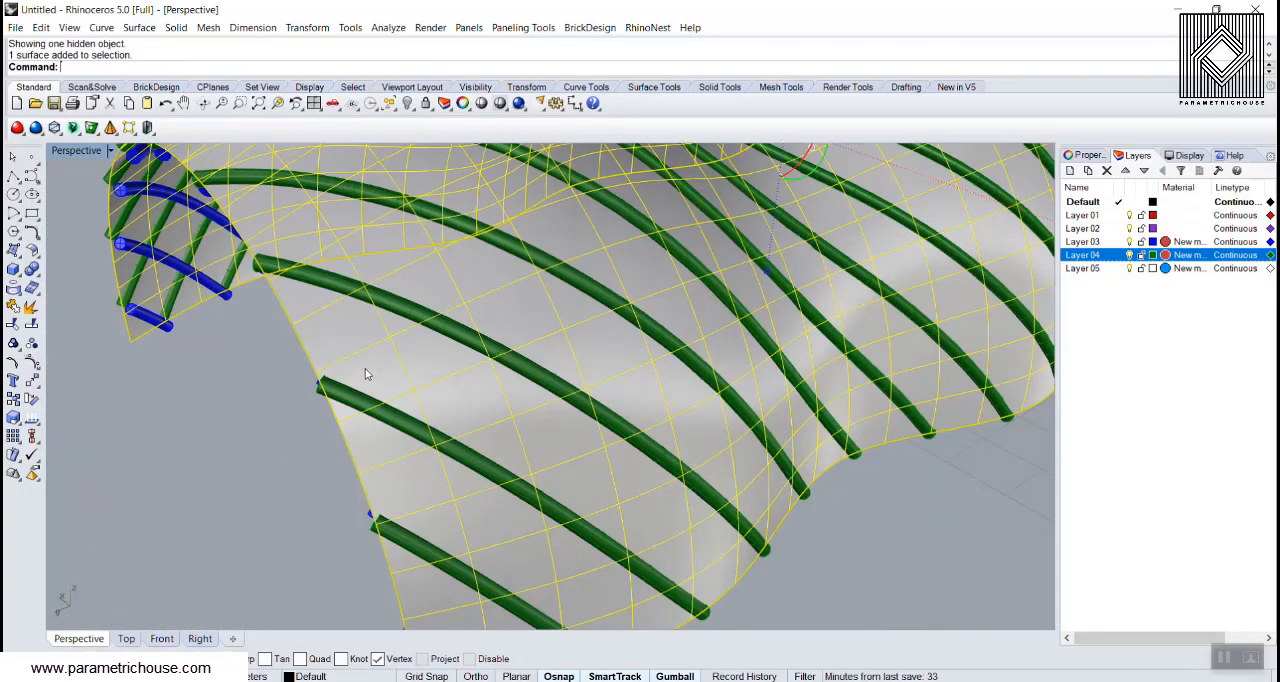
pyautogui.press('Return')
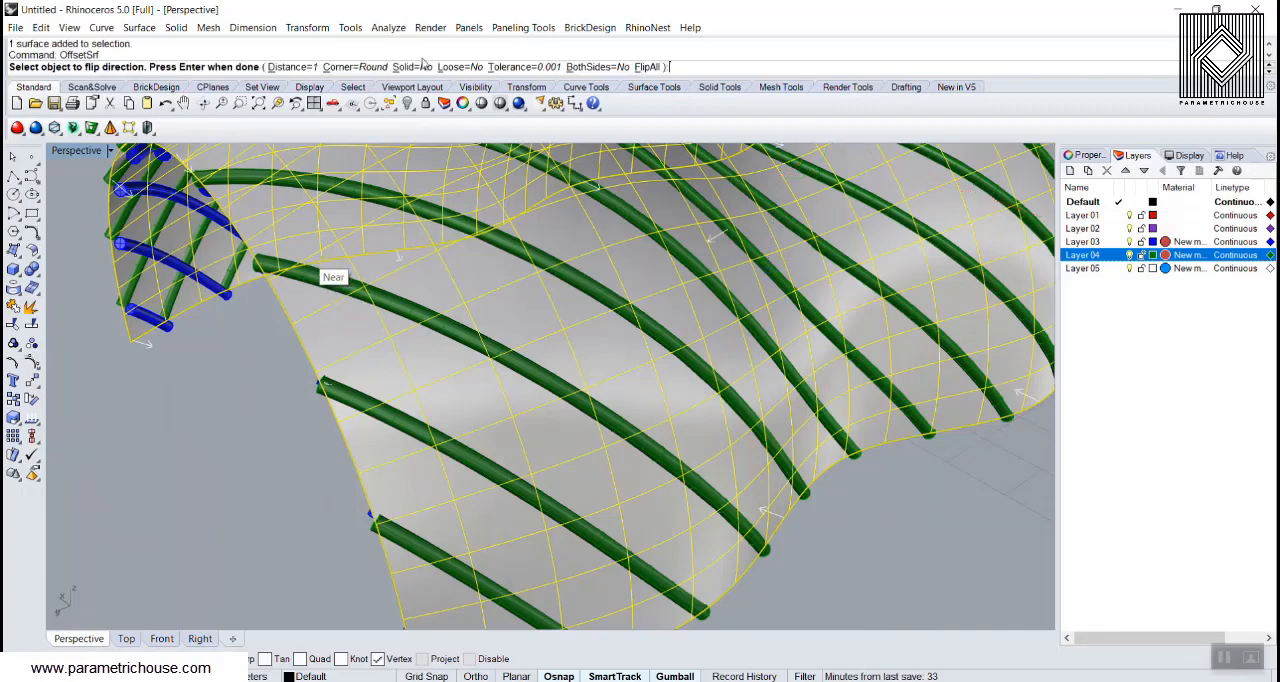
pyautogui.click(647, 67)
pyautogui.moveTo(385, 272); pyautogui.dragTo(422, 259, button='right')
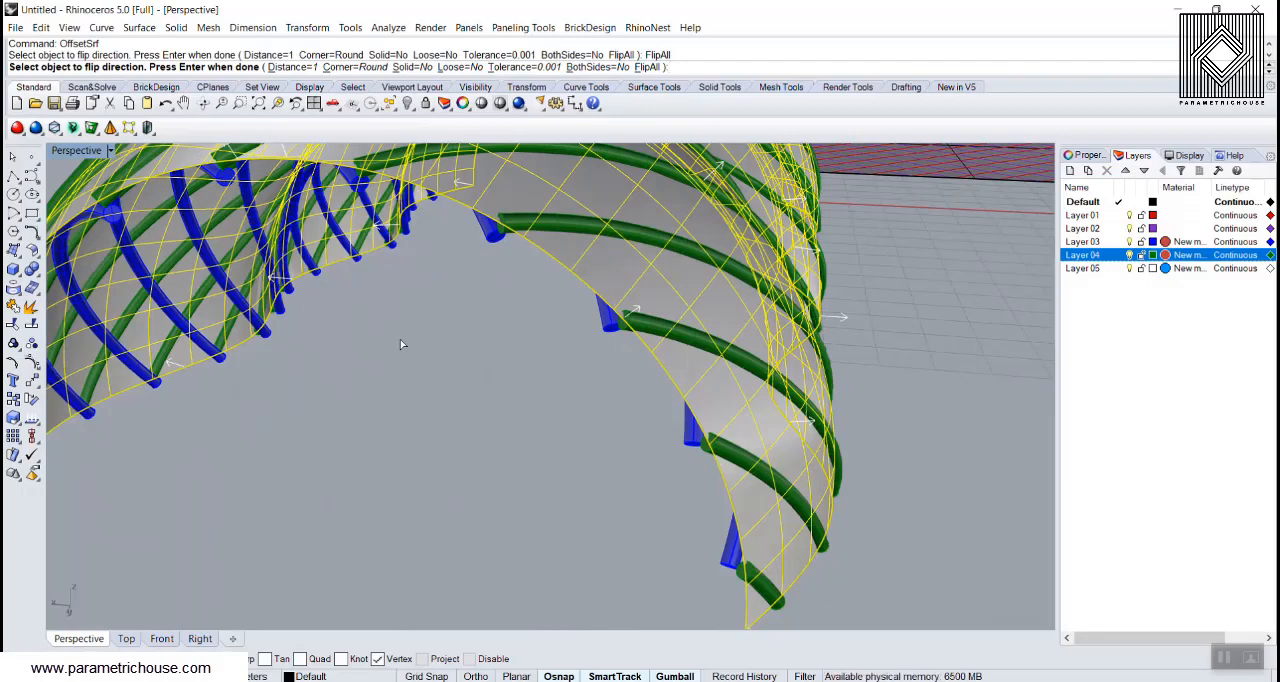
pyautogui.click(290, 67)
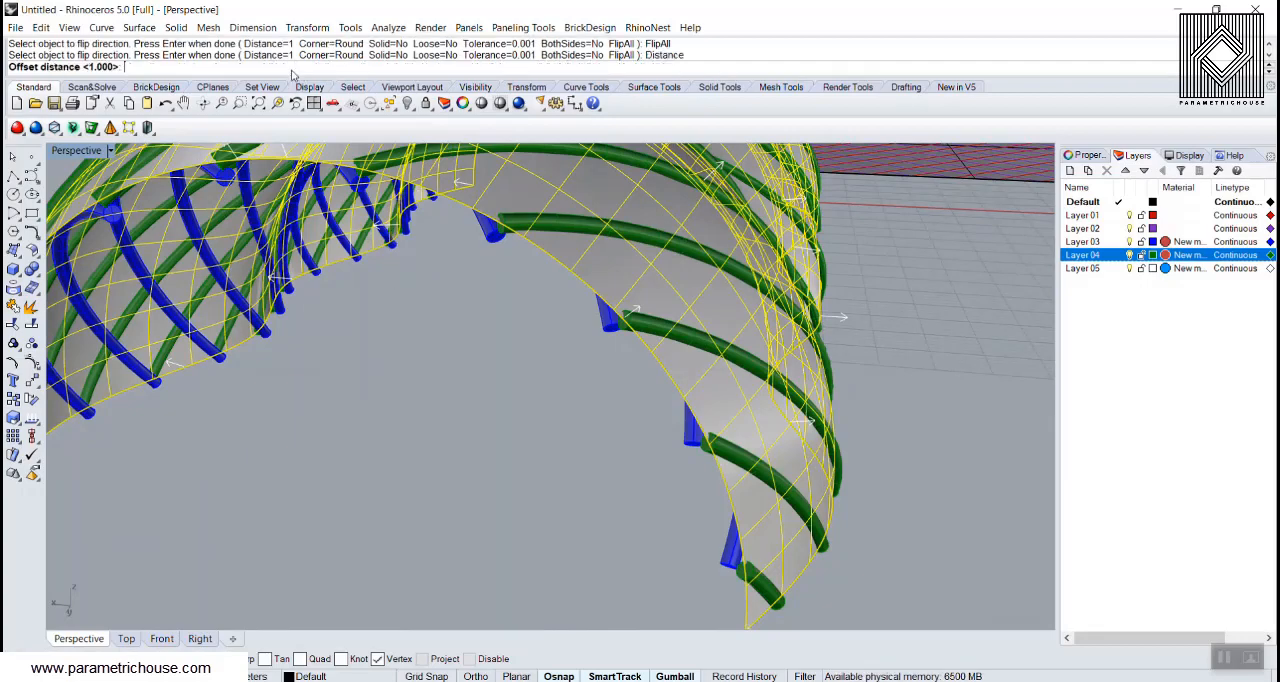
pyautogui.write('0.6')
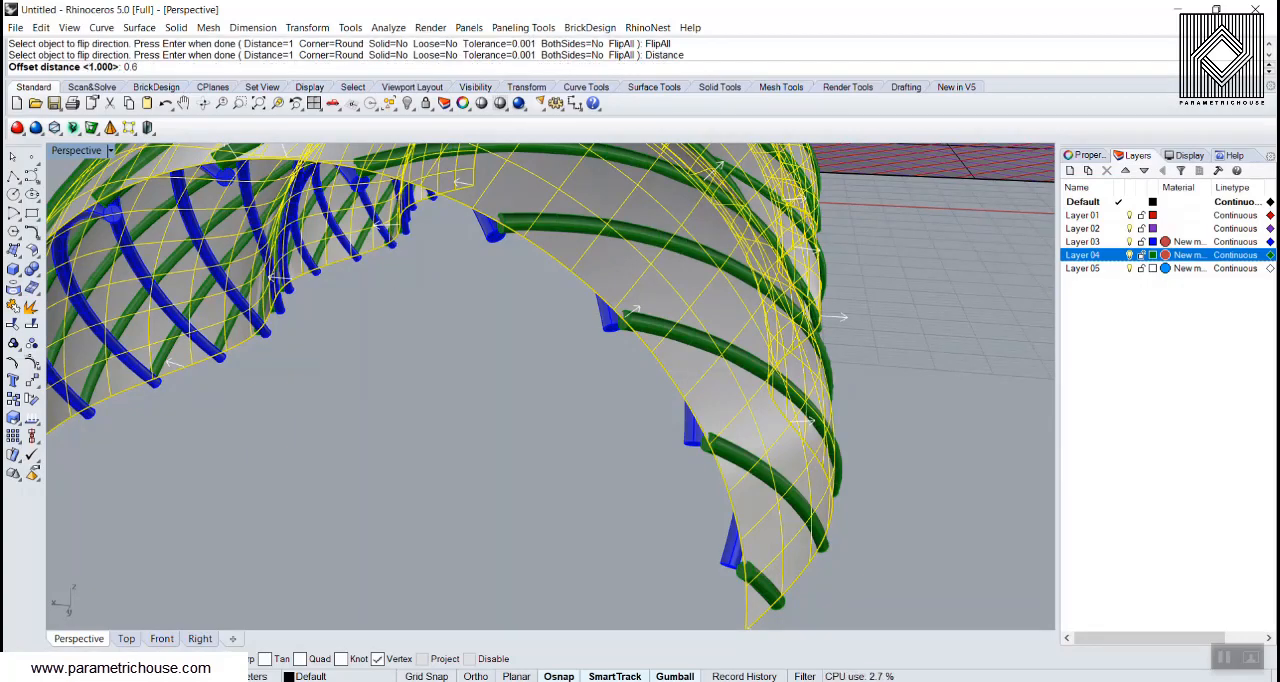
pyautogui.press('Return')
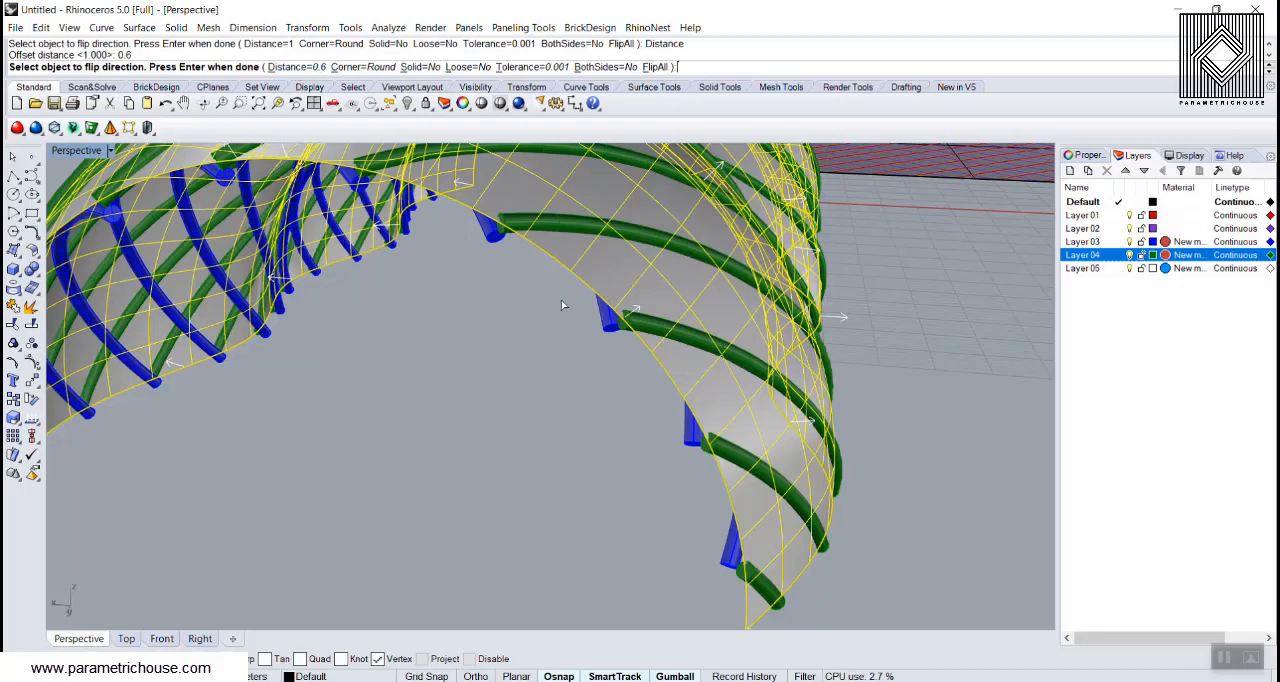
pyautogui.click(655, 67)
pyautogui.click(655, 67)
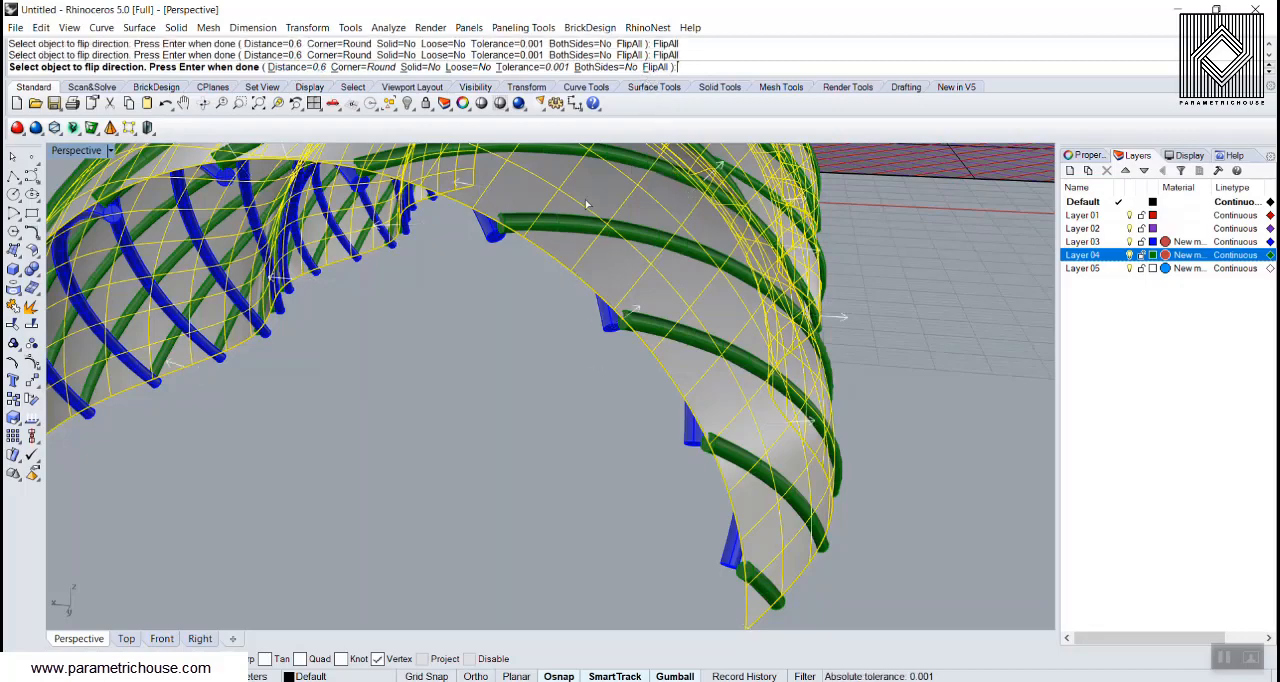
pyautogui.scroll(-3, 580, 264)
pyautogui.press('Return')
pyautogui.press('Delete')
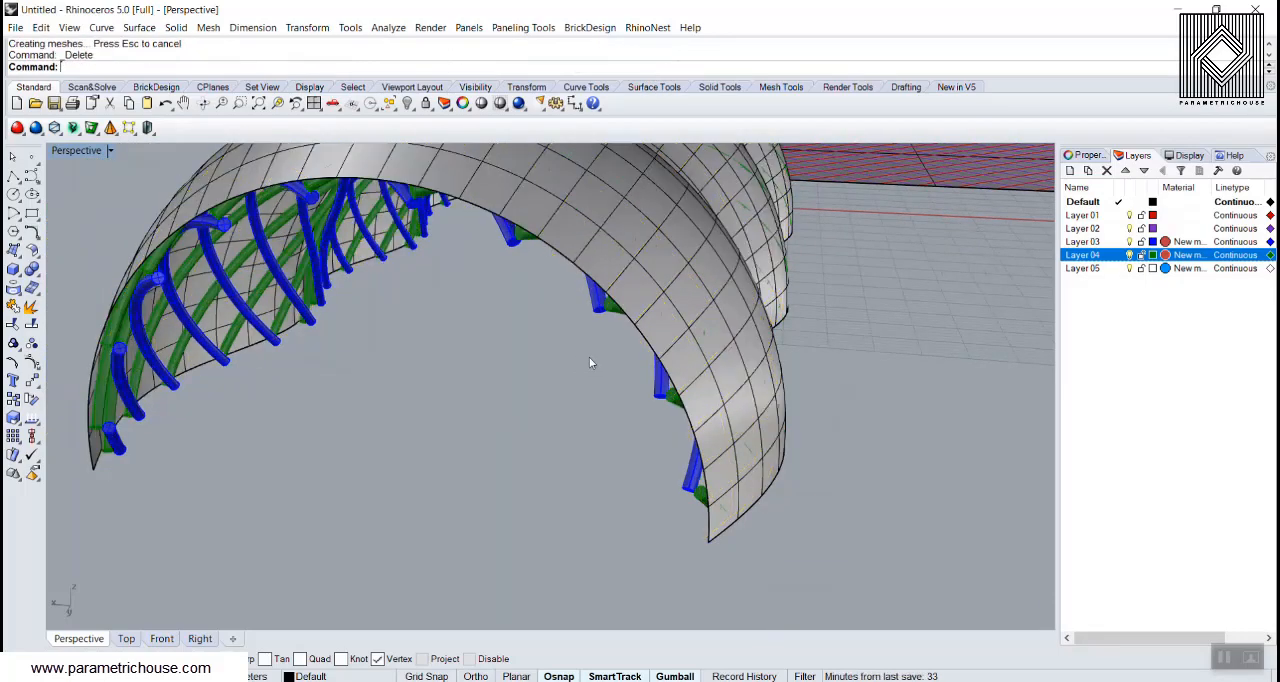
# Step: Set the Perspective viewport's display mode to Rendered
pyautogui.moveTo(590, 362); pyautogui.dragTo(345, 337, button='right')
pyautogui.click(80, 150)
pyautogui.click(92, 221)
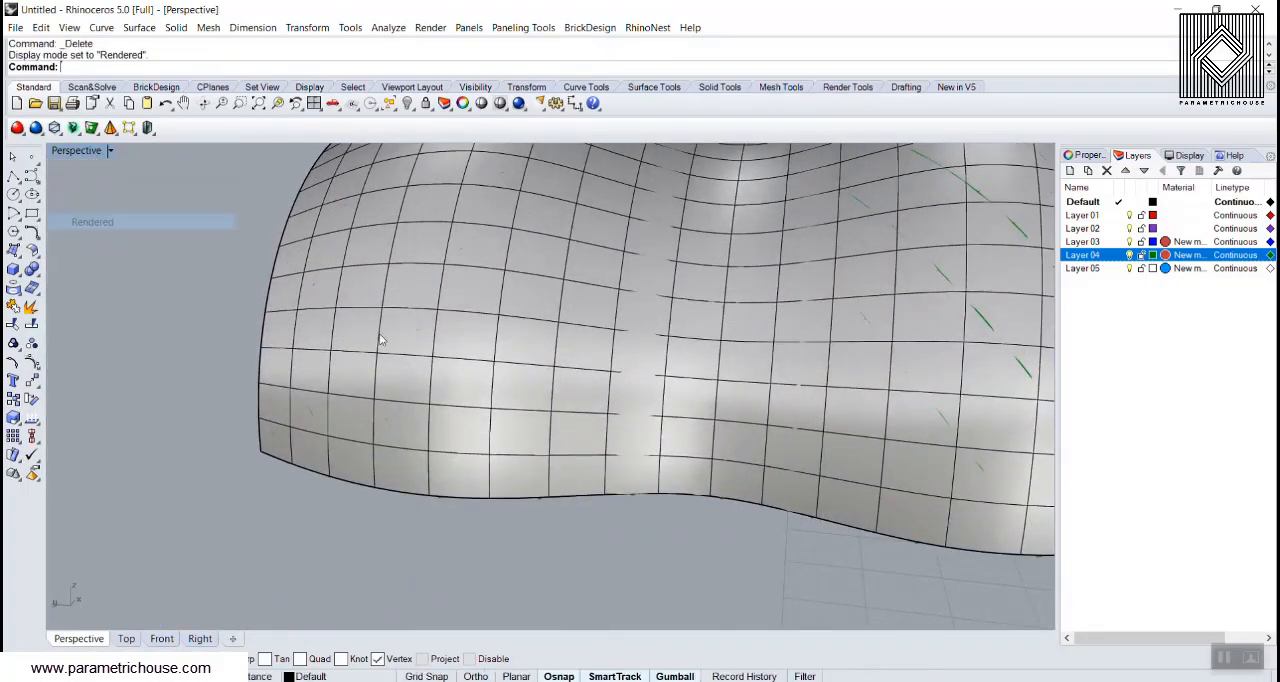
# Step: Move the offset covering surface to Layer 05, then deselect it
pyautogui.moveTo(423, 400)
pyautogui.mouseDown(button='right')
pyautogui.moveTo(690, 307)
pyautogui.moveTo(497, 294)
pyautogui.moveTo(609, 280)
pyautogui.moveTo(420, 449)
pyautogui.moveTo(434, 413)
pyautogui.mouseUp(button='right')
pyautogui.scroll(5, 497, 294)
pyautogui.click(575, 350)
pyautogui.rightClick(1090, 267)
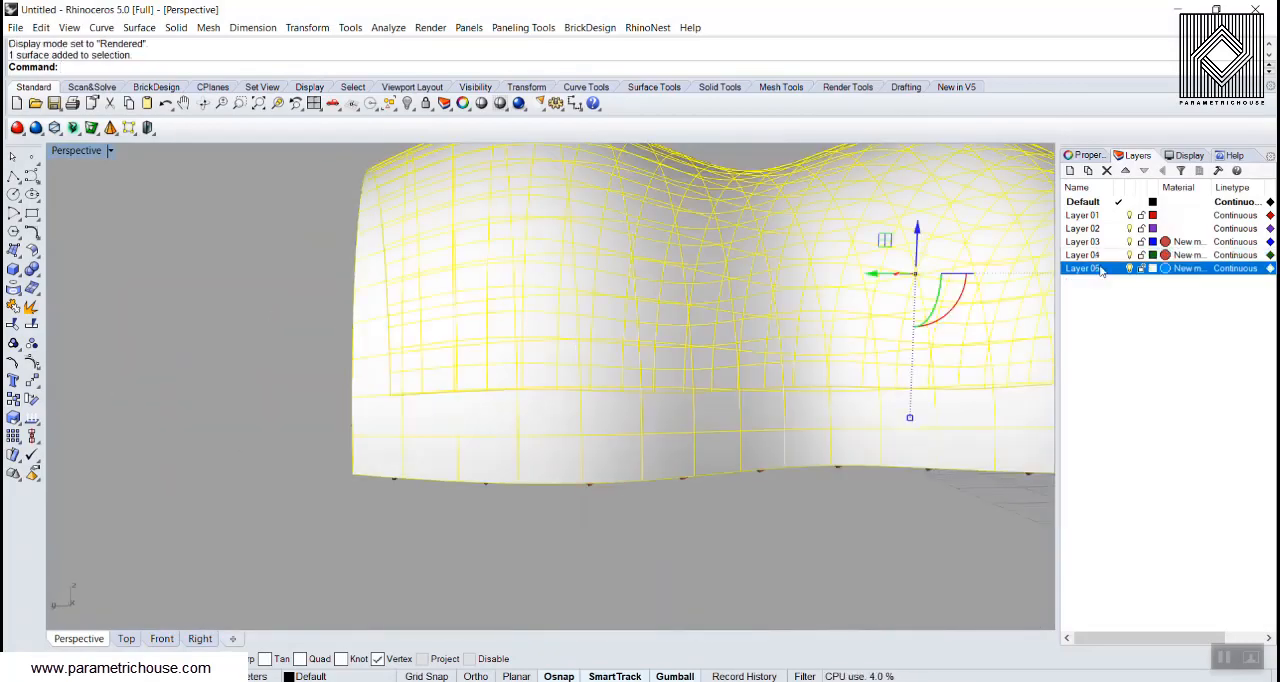
pyautogui.click(1140, 517)
pyautogui.click(268, 281)
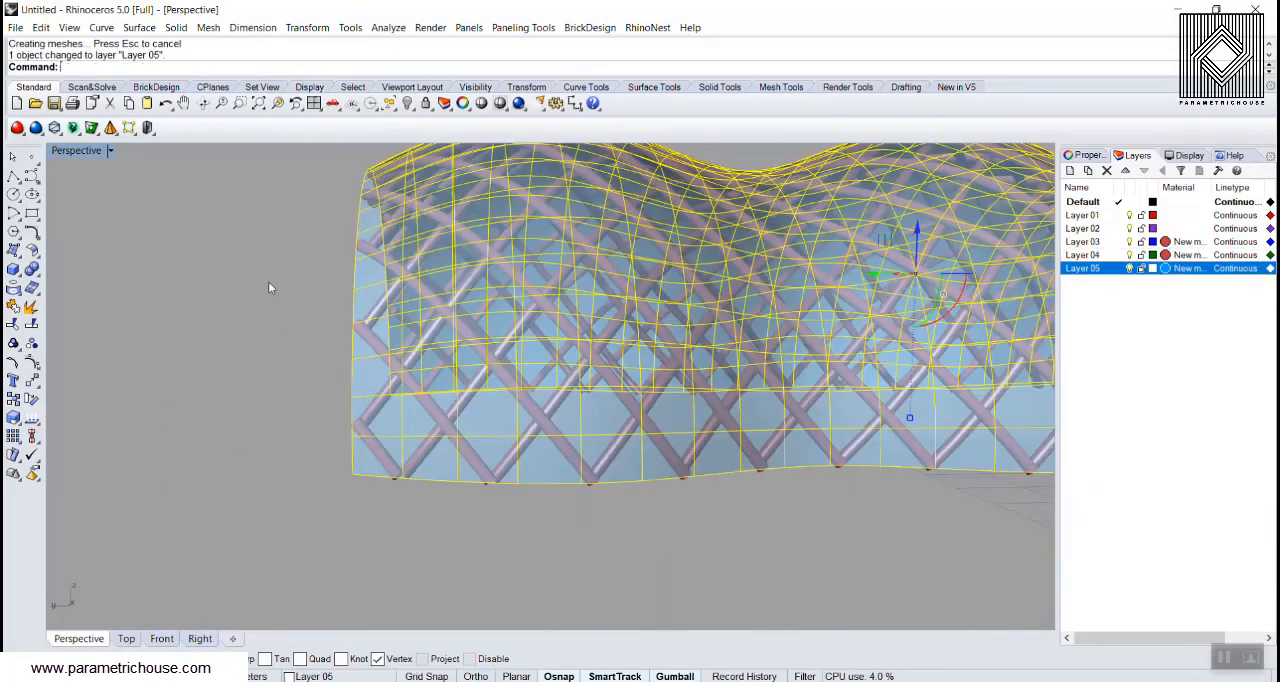
# Step: Lower the transparency of Layer 05's material slightly, keeping its blue colour
pyautogui.moveTo(268, 281); pyautogui.dragTo(1094, 336, button='right')
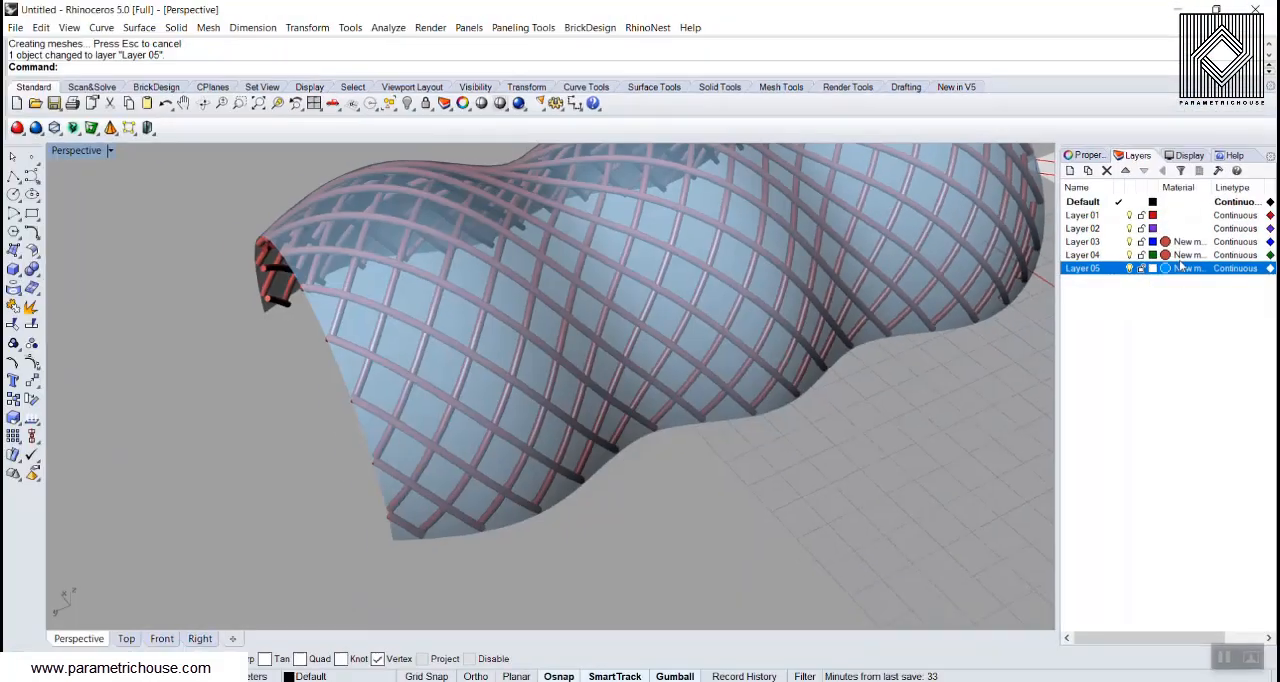
pyautogui.click(1165, 270)
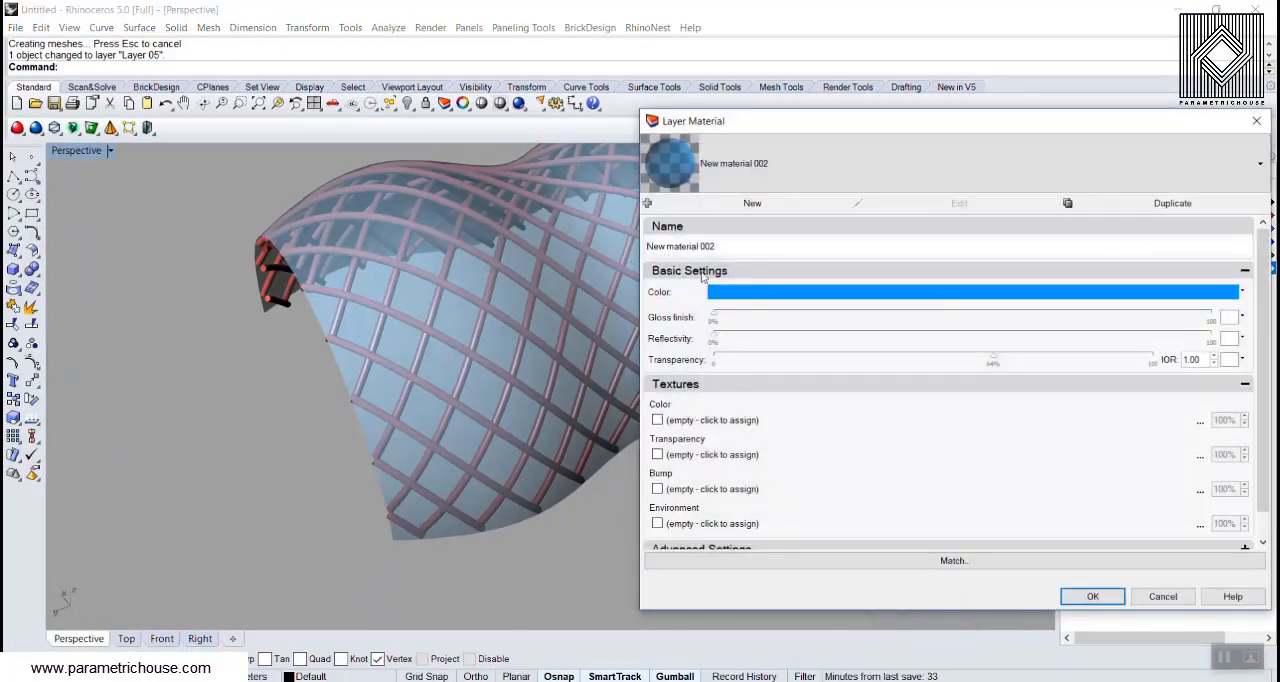
pyautogui.click(737, 292)
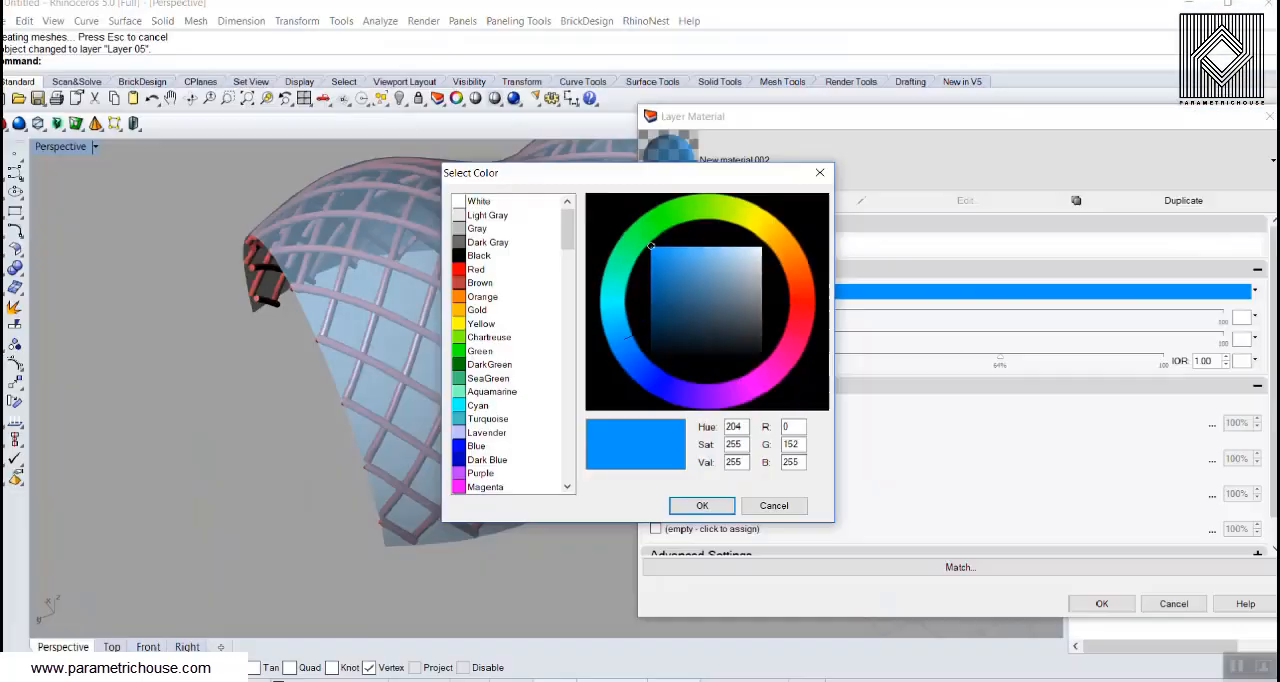
pyautogui.click(773, 500)
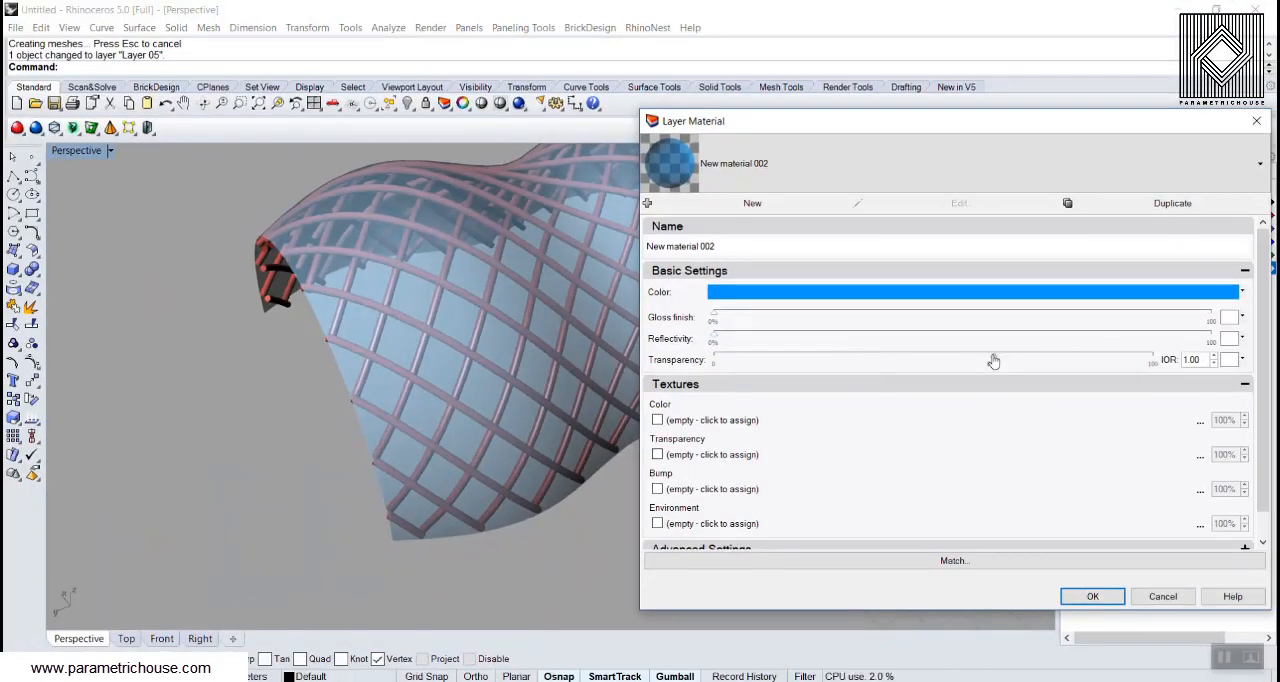
pyautogui.moveTo(994, 360)
pyautogui.mouseDown()
pyautogui.moveTo(1063, 365)
pyautogui.moveTo(832, 370)
pyautogui.moveTo(957, 369)
pyautogui.mouseUp()
pyautogui.click(1092, 596)
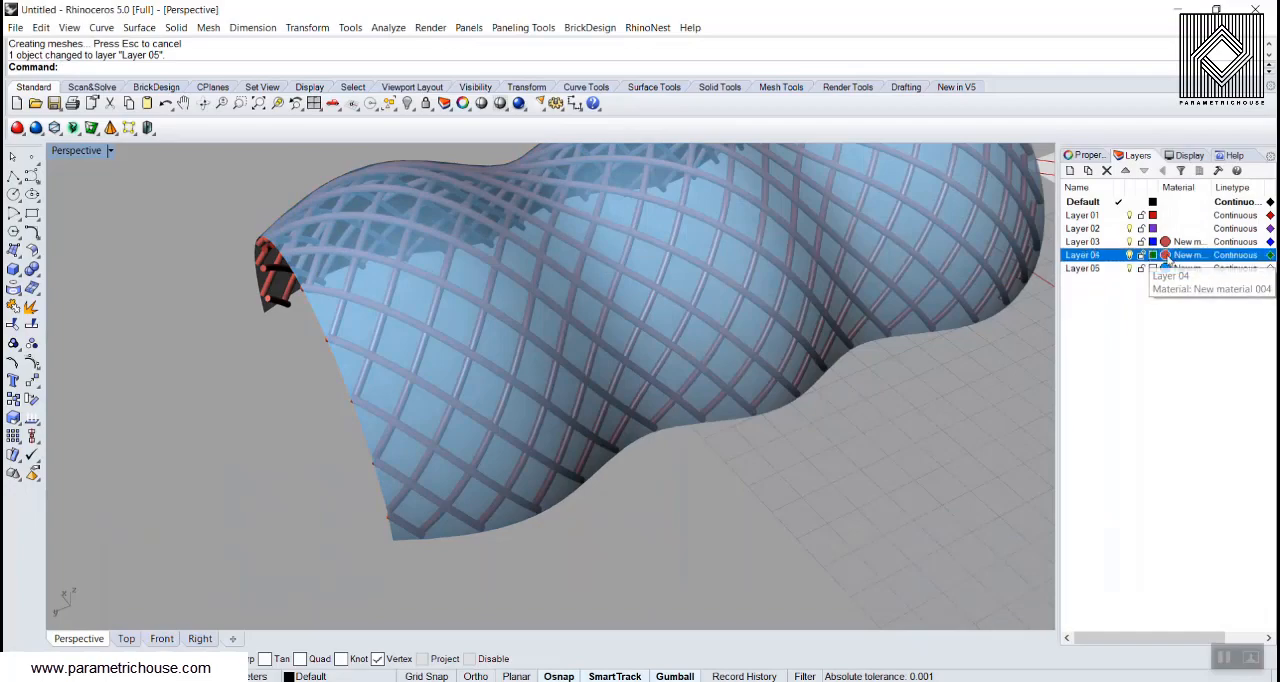
# Step: Set Layer 04's material colour to Blue, with a gloss finish of 16% and a reflectivity of about 7%
pyautogui.click(1168, 268)
pyautogui.click(757, 295)
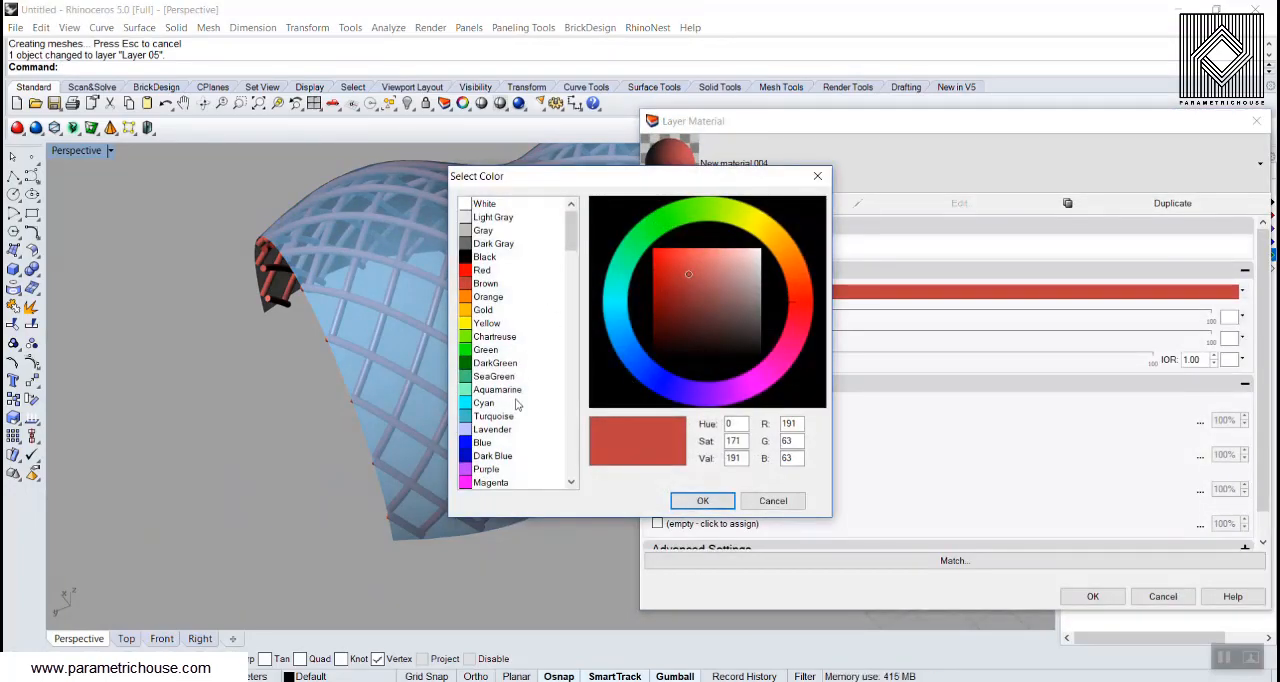
pyautogui.click(490, 444)
pyautogui.click(703, 500)
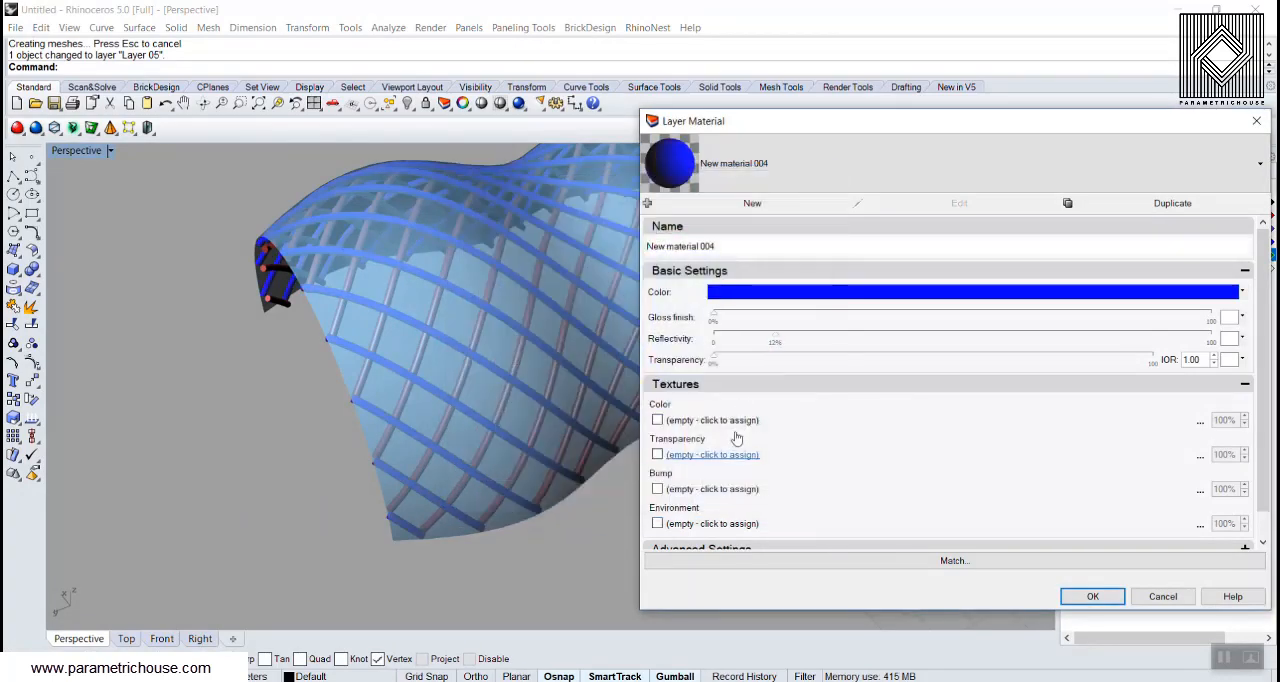
pyautogui.moveTo(714, 318); pyautogui.dragTo(748, 344)
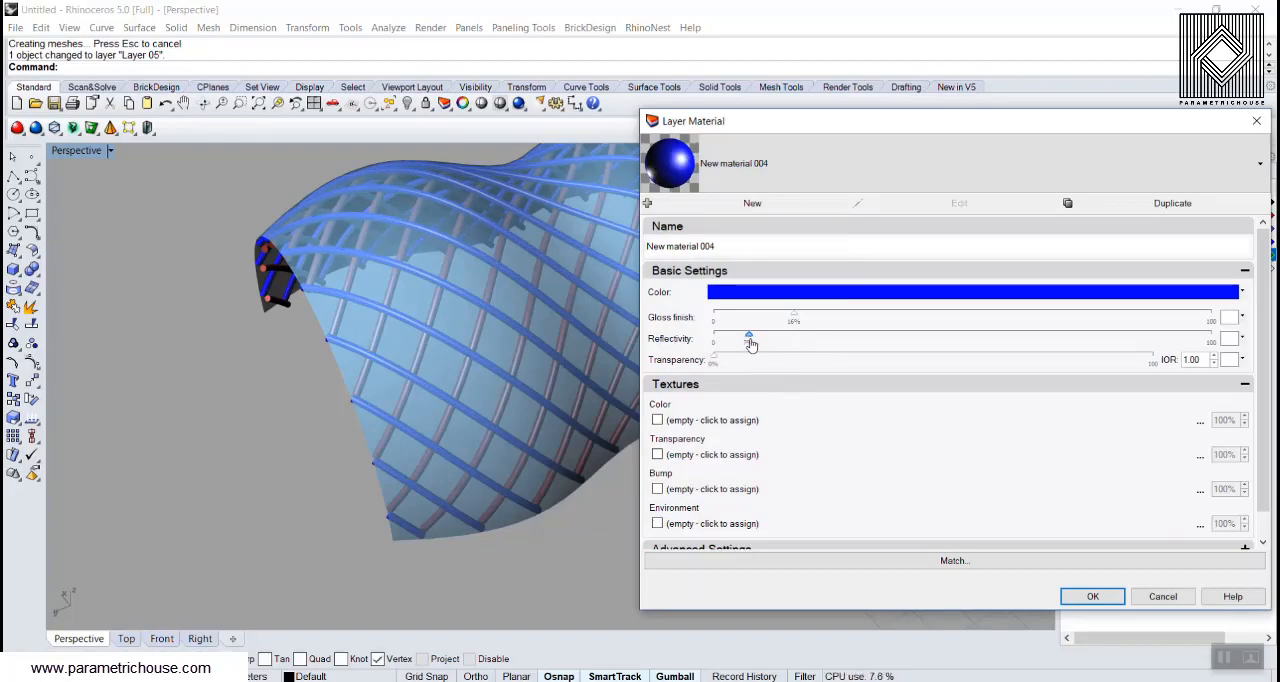
pyautogui.click(1079, 596)
# Step: Examine the rendered lattice shell from inside and outside, checking the two pipe layers and the transparent covering surface
pyautogui.moveTo(604, 546); pyautogui.dragTo(532, 370, button='right')
pyautogui.scroll(6, 545, 232)
pyautogui.scroll(4, 546, 280)
pyautogui.scroll(-8, 404, 337)
pyautogui.scroll(7, 417, 346)
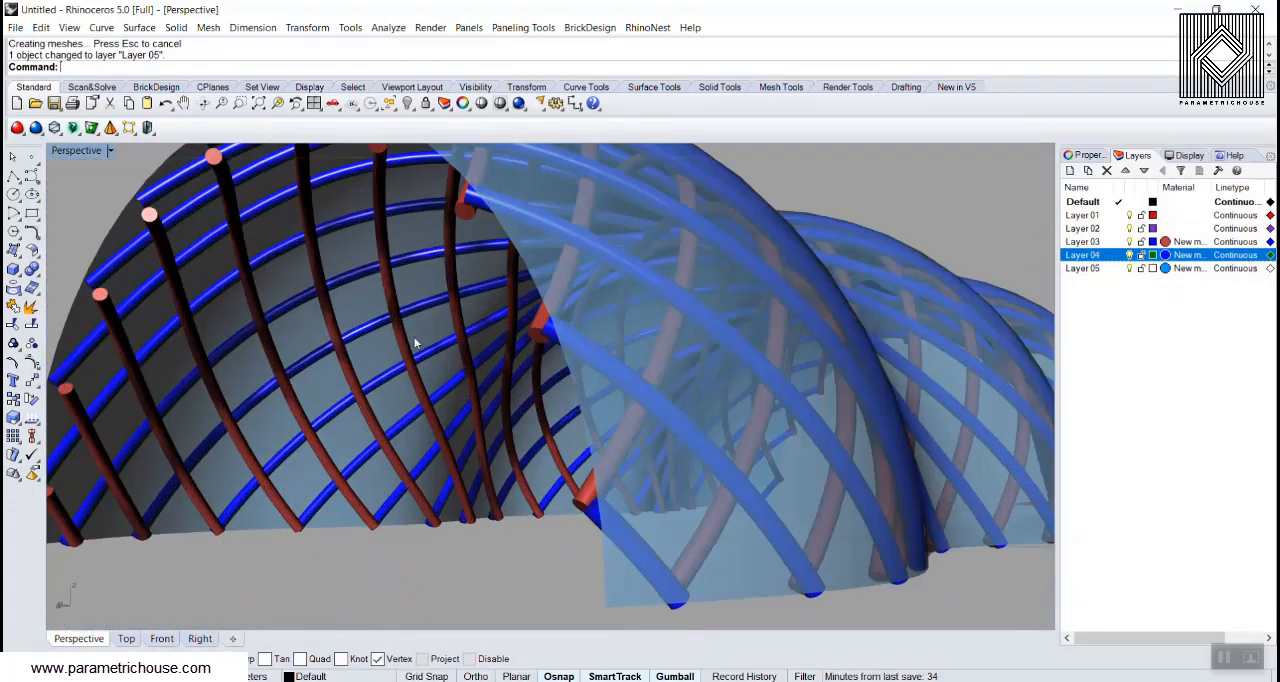
pyautogui.moveTo(380, 342); pyautogui.dragTo(320, 385, button='right')
pyautogui.scroll(-7, 366, 306)
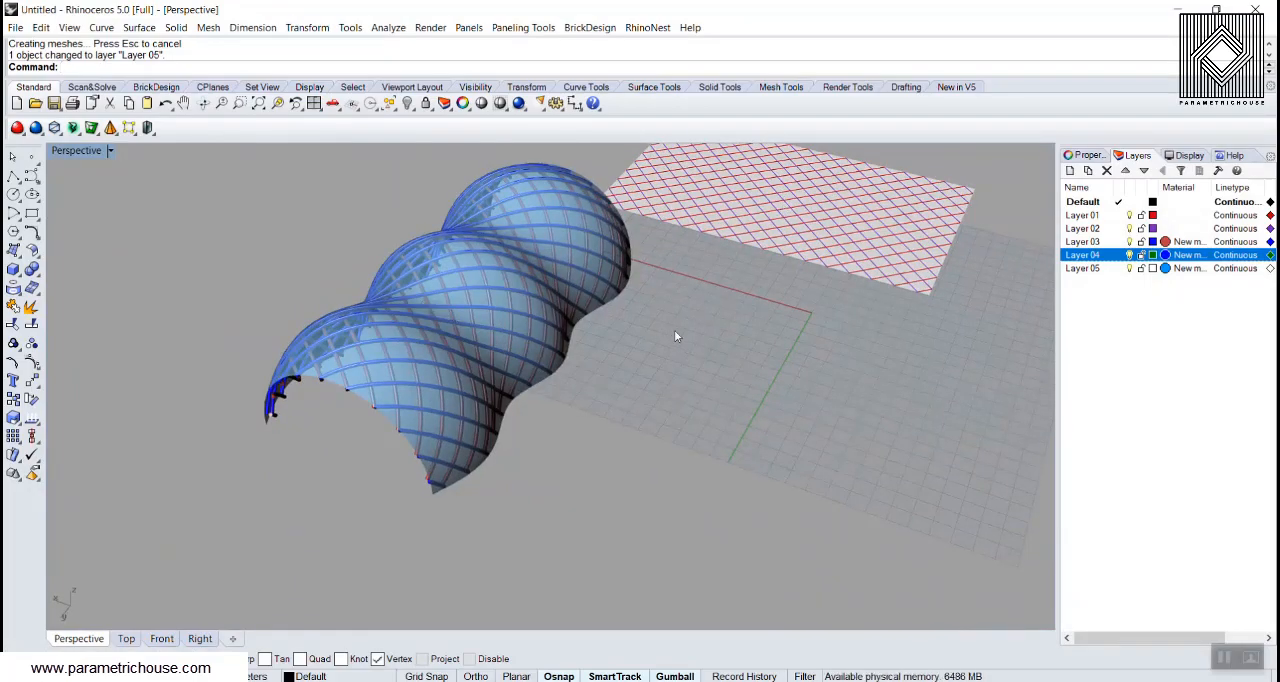
pyautogui.moveTo(624, 317)
pyautogui.mouseDown(button='right')
pyautogui.moveTo(421, 354)
pyautogui.moveTo(385, 246)
pyautogui.moveTo(220, 395)
pyautogui.moveTo(230, 380)
pyautogui.moveTo(252, 388)
pyautogui.mouseUp(button='right')
pyautogui.scroll(6, 246, 430)
pyautogui.keyDown('shift'); pyautogui.moveTo(244, 434); pyautogui.dragTo(335, 447, button='right'); pyautogui.keyUp('shift')
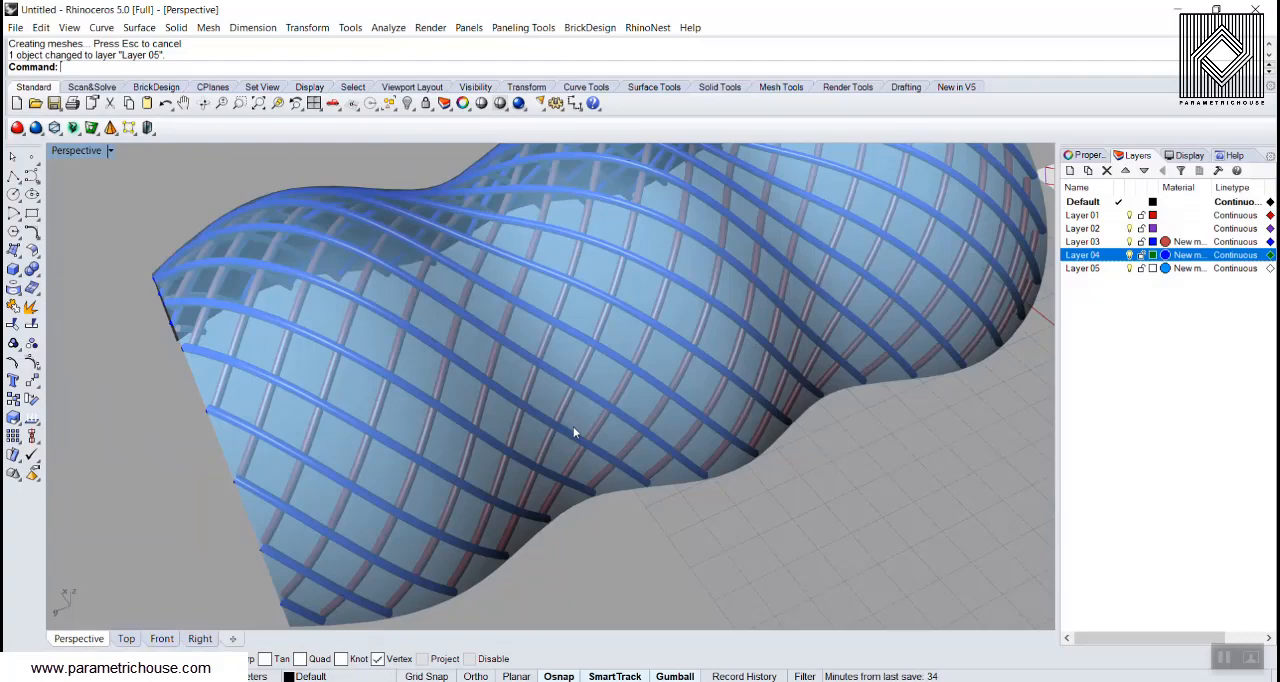
pyautogui.scroll(-5, 400, 446)
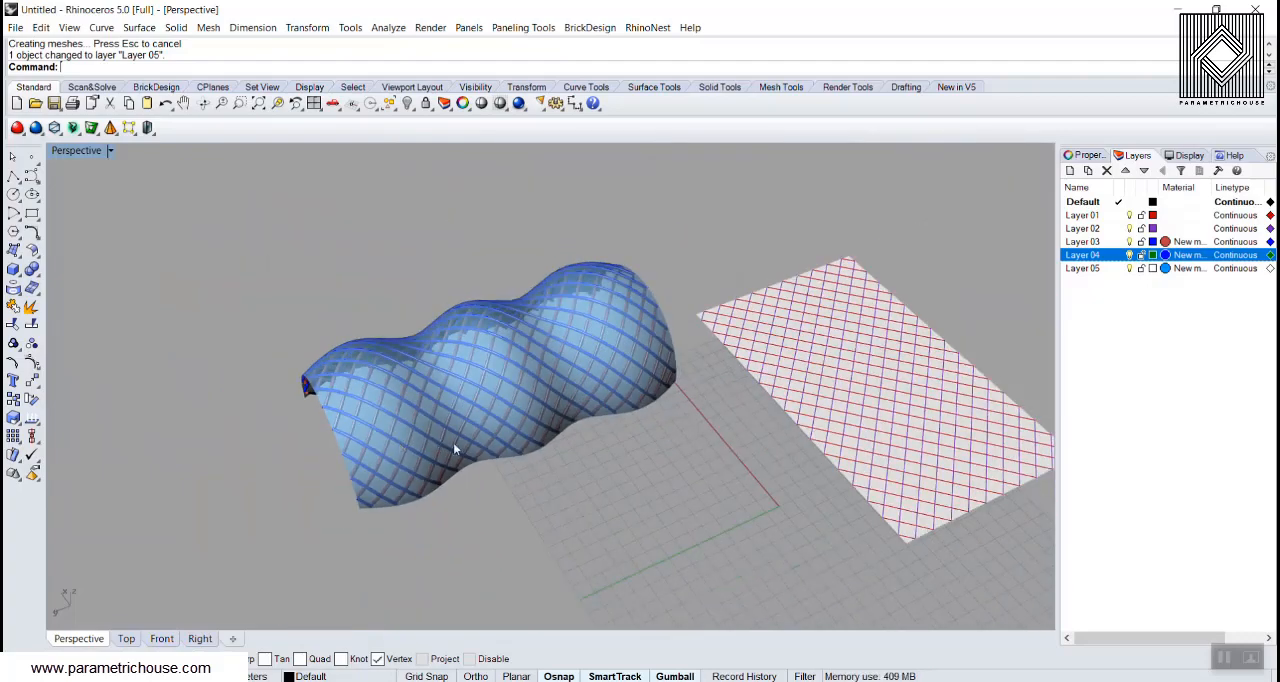
pyautogui.moveTo(467, 431); pyautogui.dragTo(749, 399, button='right')
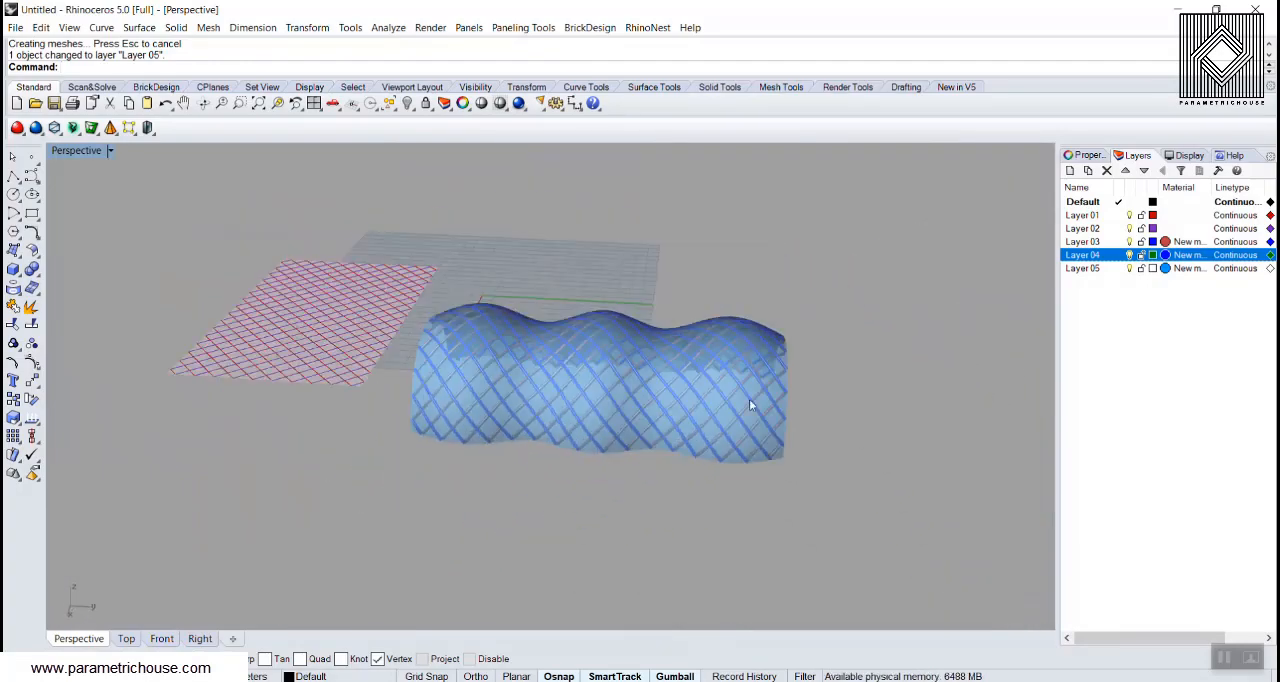
pyautogui.scroll(5, 676, 386)
pyautogui.moveTo(676, 386); pyautogui.dragTo(923, 548, button='right')
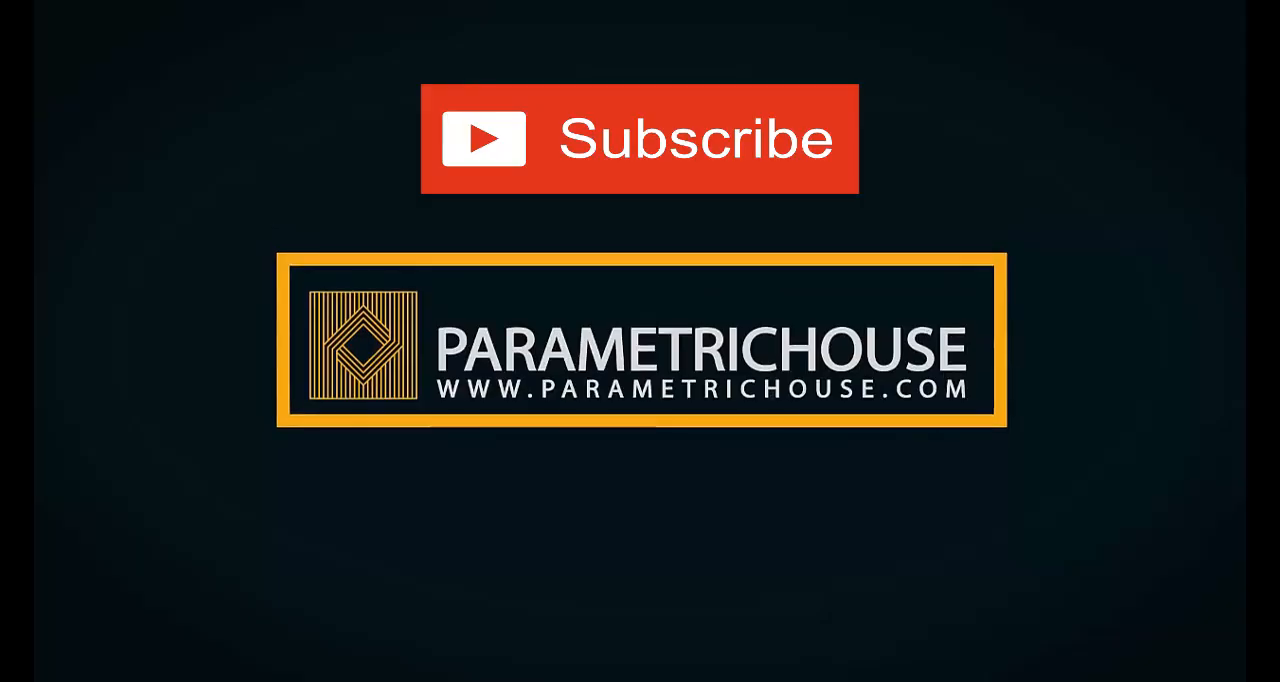